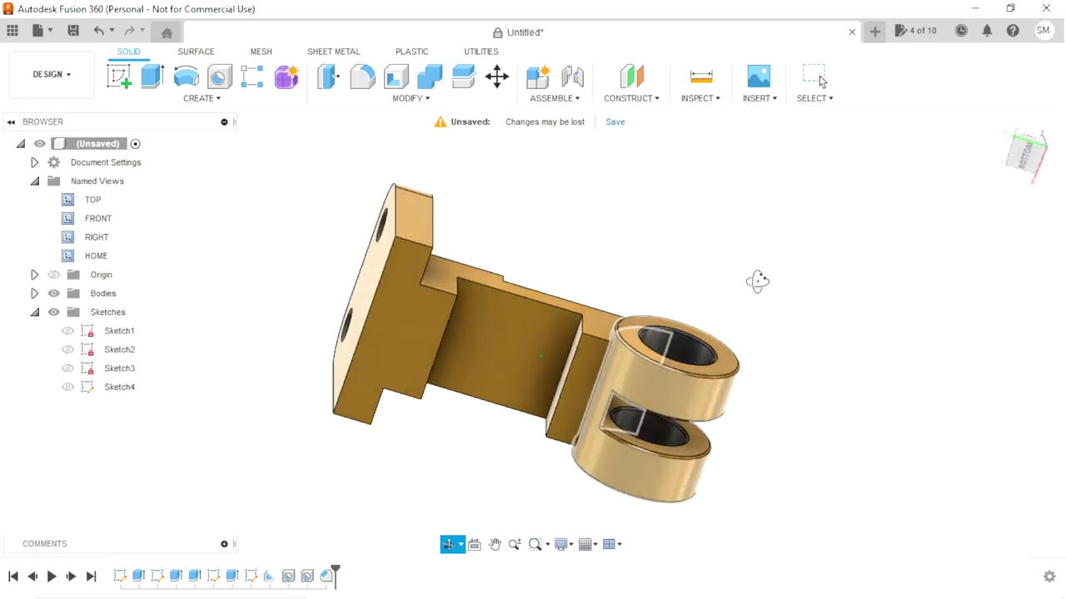
Step: Orbit the finished bracket to preview it from two angles
{"action": "mouse_move", "coordinate": [756, 278]}
{"action": "middle_mouse_down", "text": "shift"}
{"action": "mouse_move", "coordinate": [777, 301]}
{"action": "mouse_move", "coordinate": [671, 424]}
{"action": "mouse_move", "coordinate": [542, 433]}
{"action": "mouse_move", "coordinate": [583, 379]}
{"action": "mouse_move", "coordinate": [604, 442]}
{"action": "mouse_move", "coordinate": [424, 375]}
{"action": "mouse_move", "coordinate": [406, 385]}
{"action": "mouse_move", "coordinate": [577, 357]}
{"action": "mouse_move", "coordinate": [574, 241]}
{"action": "mouse_move", "coordinate": [633, 189]}
{"action": "mouse_move", "coordinate": [690, 280]}
{"action": "mouse_move", "coordinate": [680, 409]}
{"action": "mouse_move", "coordinate": [526, 442]}
{"action": "mouse_move", "coordinate": [616, 417]}
{"action": "mouse_move", "coordinate": [725, 440]}
{"action": "mouse_move", "coordinate": [749, 481]}
{"action": "middle_mouse_up", "text": "shift"}
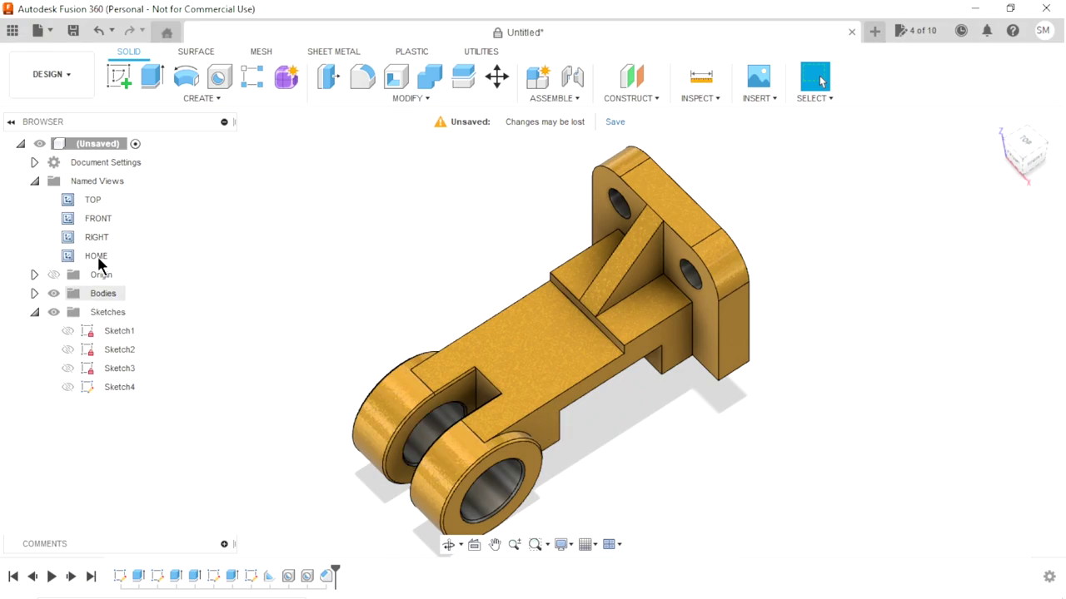
{"action": "mouse_move", "coordinate": [500, 358]}
{"action": "middle_mouse_down", "text": "shift"}
{"action": "mouse_move", "coordinate": [691, 404]}
{"action": "mouse_move", "coordinate": [583, 351]}
{"action": "middle_mouse_up", "text": "shift"}
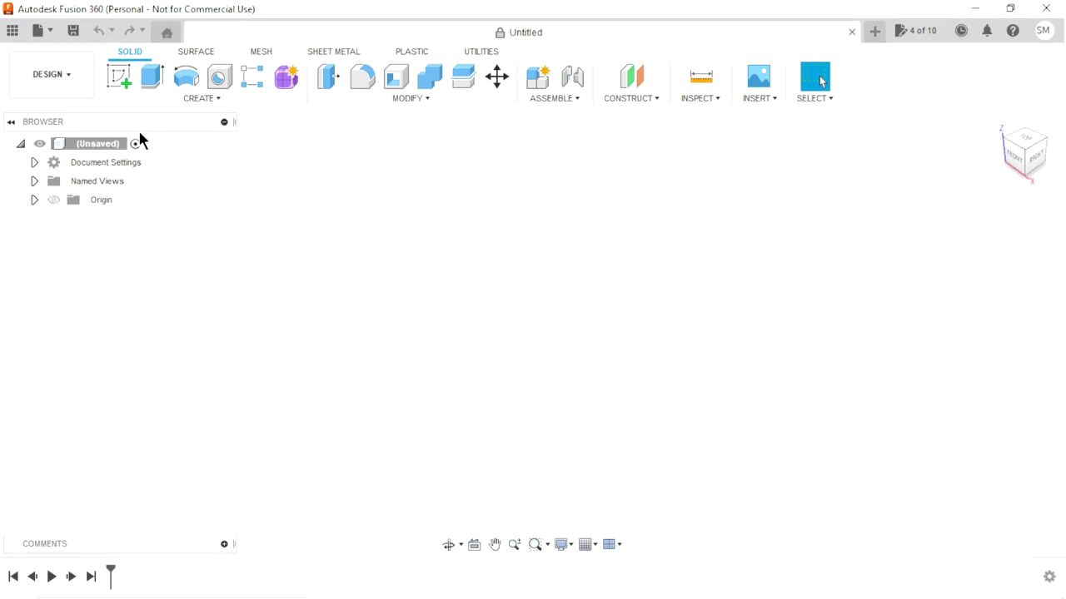
Step: Sketch on the front plane and draw a center-point rectangle anchored at the origin
{"action": "left_click", "coordinate": [119, 77]}
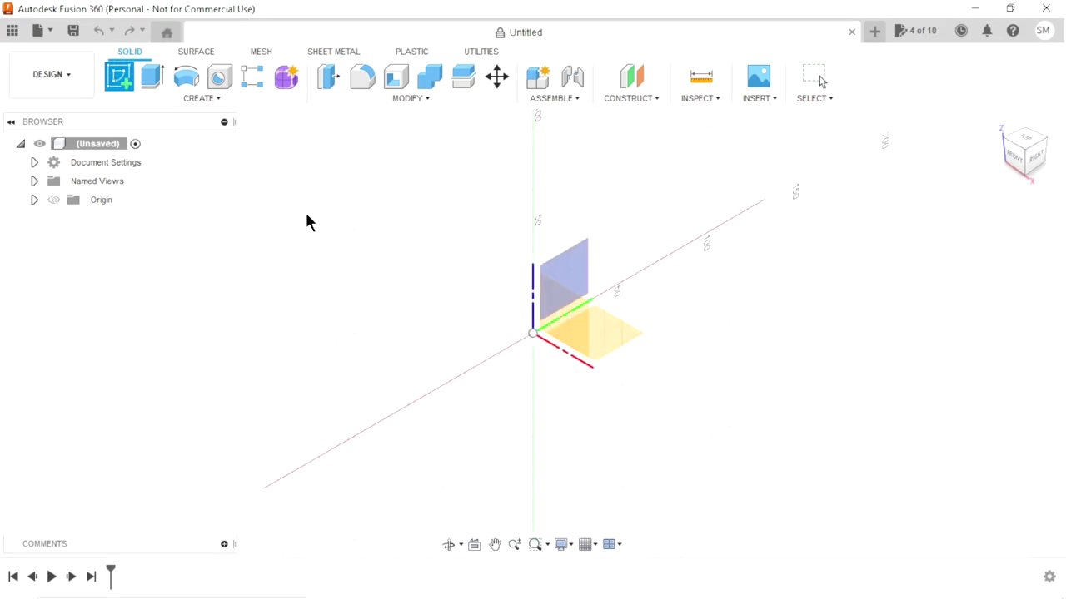
{"action": "left_click", "coordinate": [578, 321]}
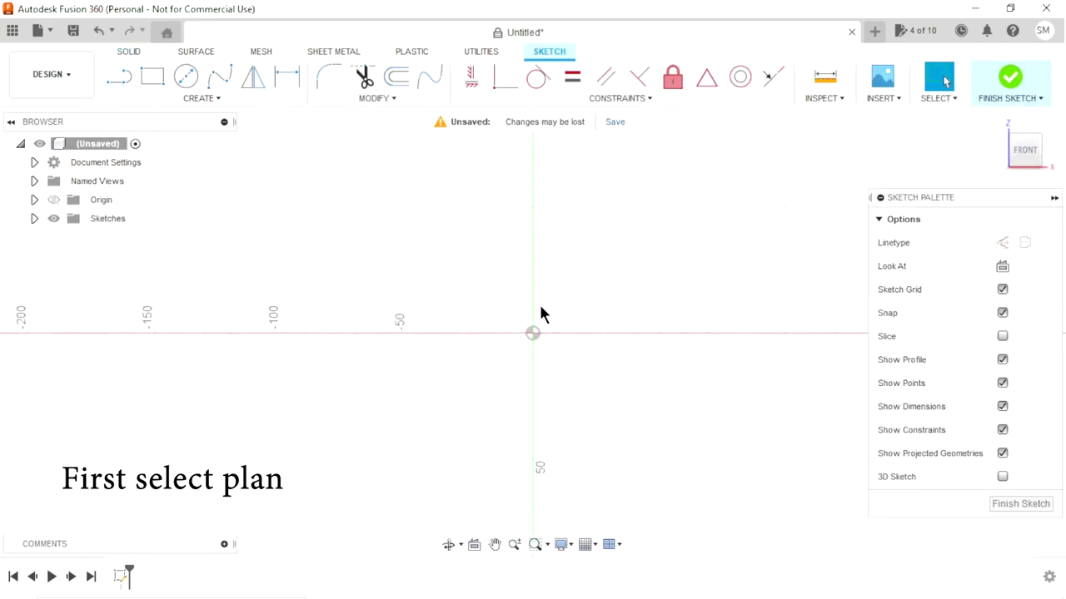
{"action": "left_click", "coordinate": [119, 77]}
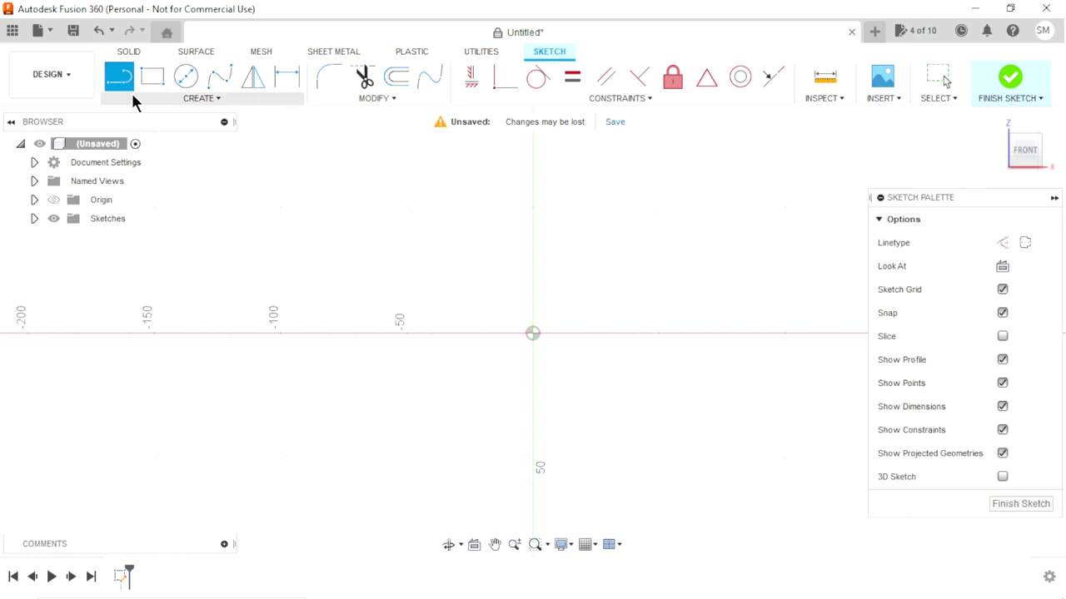
{"action": "left_click", "coordinate": [155, 80]}
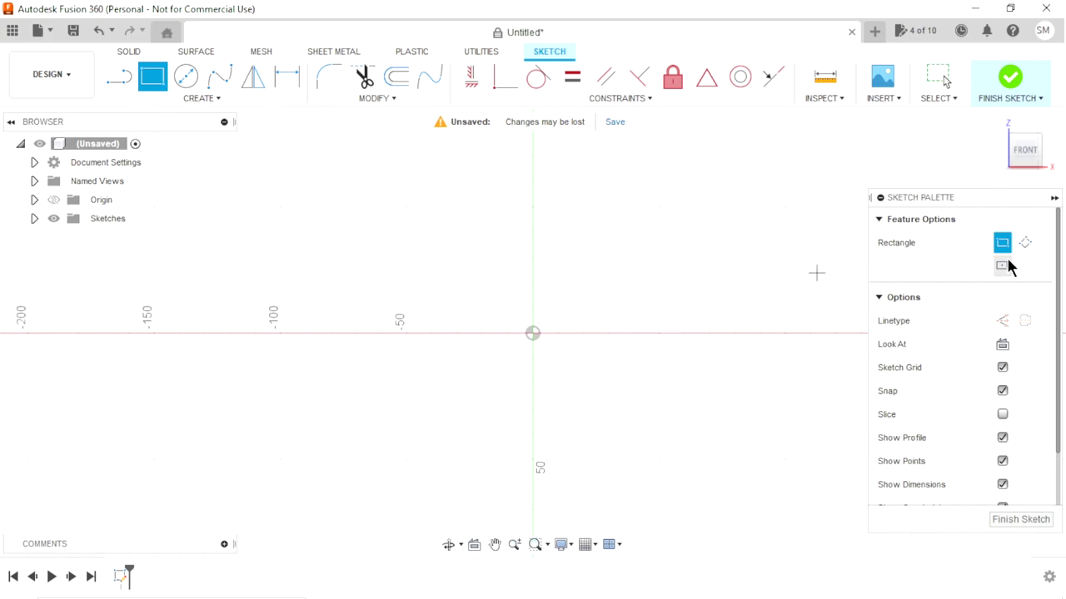
{"action": "left_click_drag", "start_coordinate": [927, 196], "coordinate": [857, 142]}
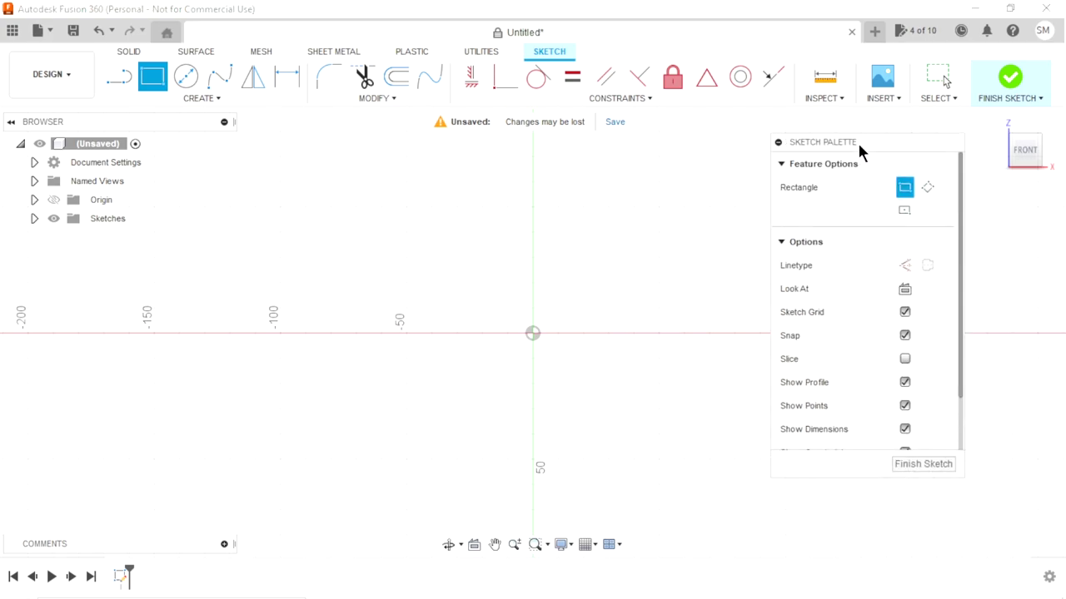
{"action": "left_click", "coordinate": [905, 211]}
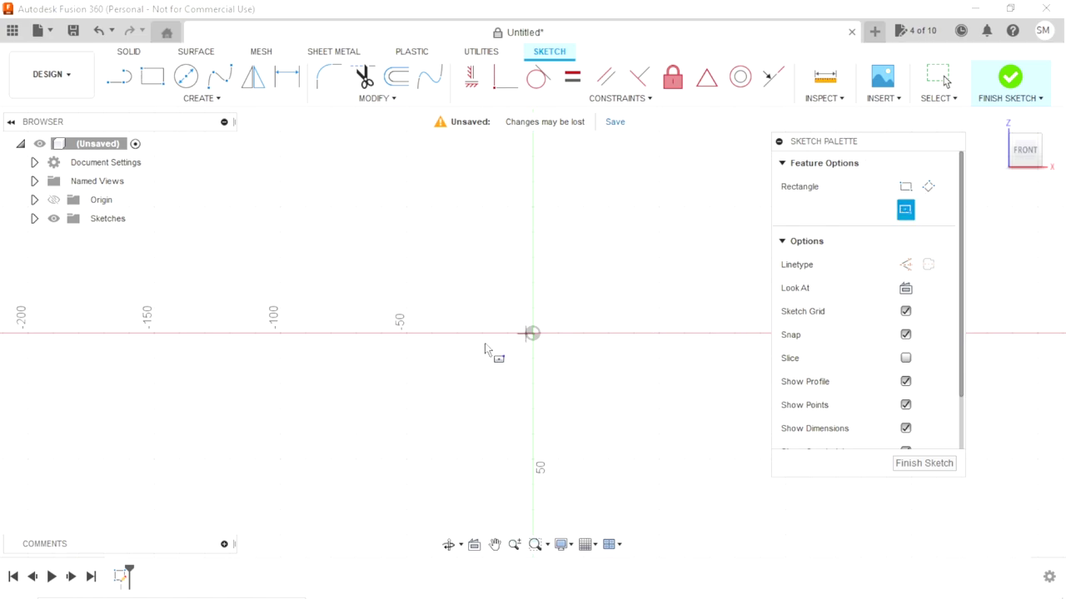
{"action": "left_click", "coordinate": [533, 333]}
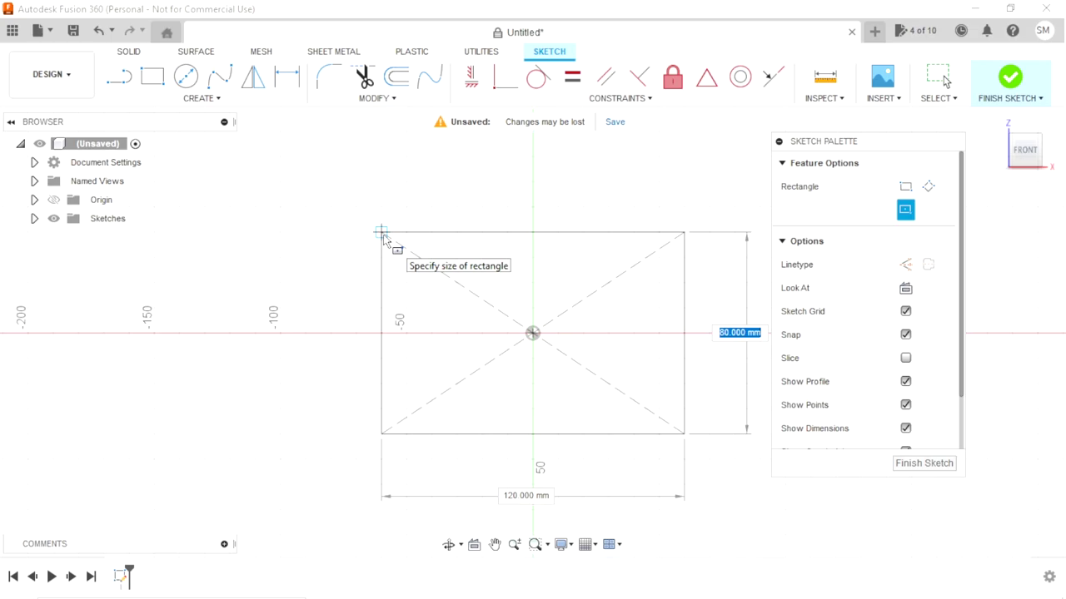
{"action": "key", "text": "Tab"}
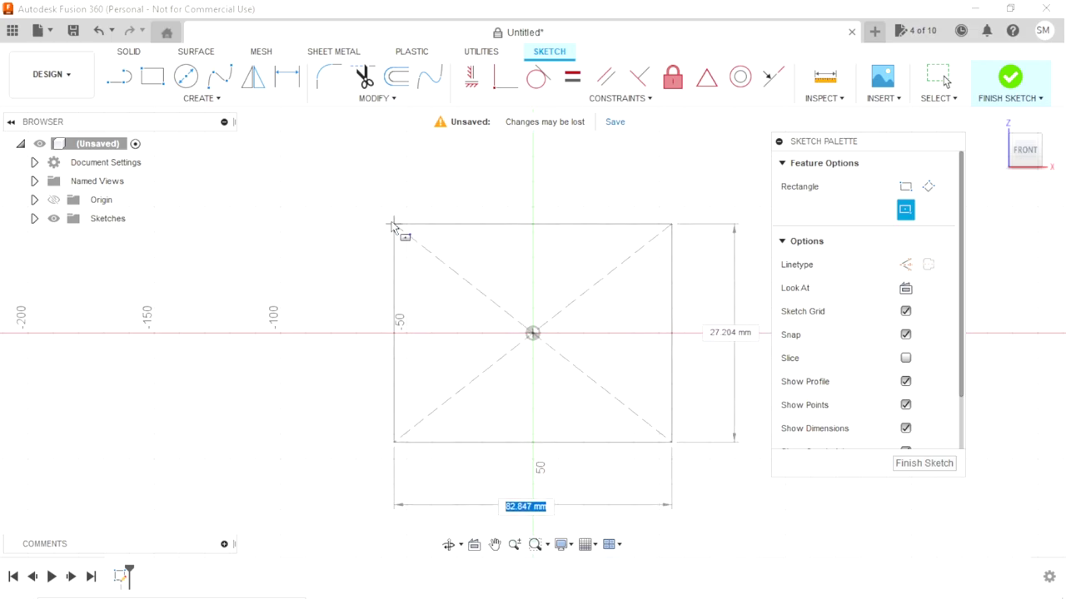
{"action": "left_click", "coordinate": [394, 225]}
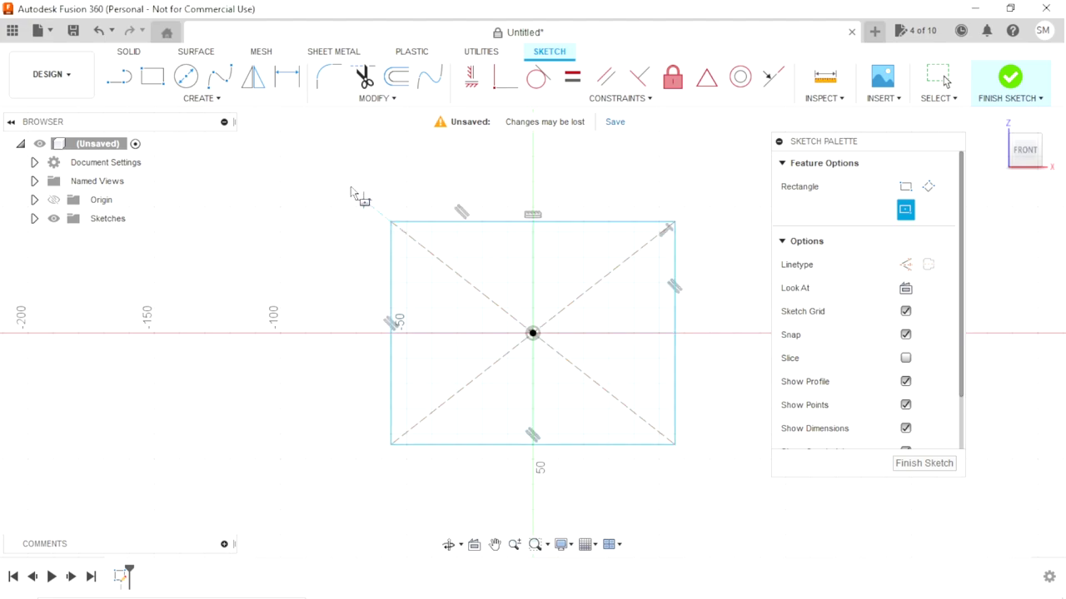
Step: Dimension the rectangle's top edge to 92 mm (52+40) and its left edge to 80 mm
{"action": "left_click", "coordinate": [286, 76]}
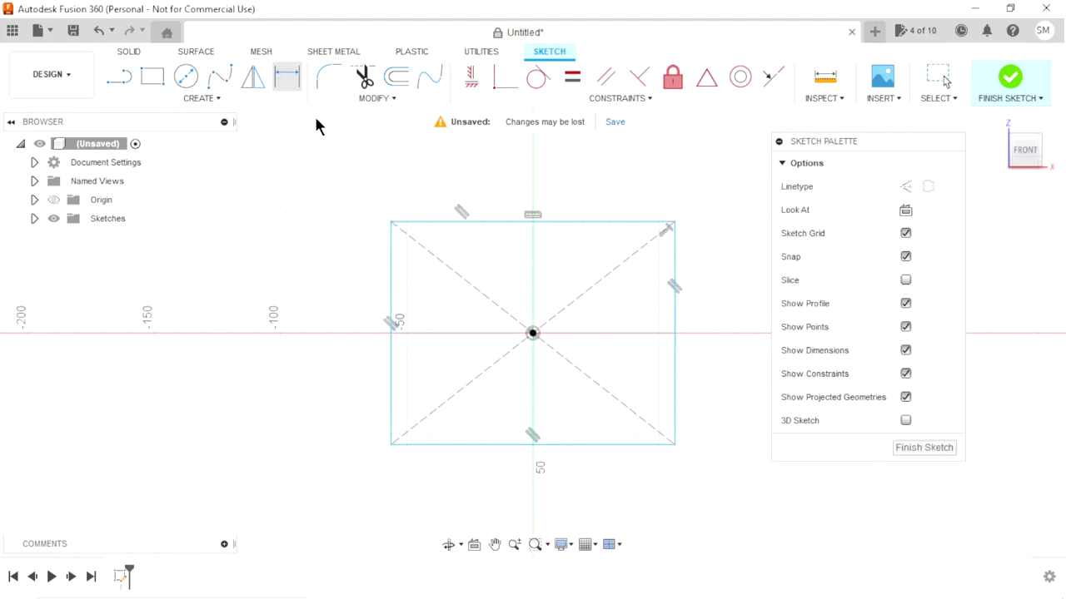
{"action": "left_click", "coordinate": [523, 223]}
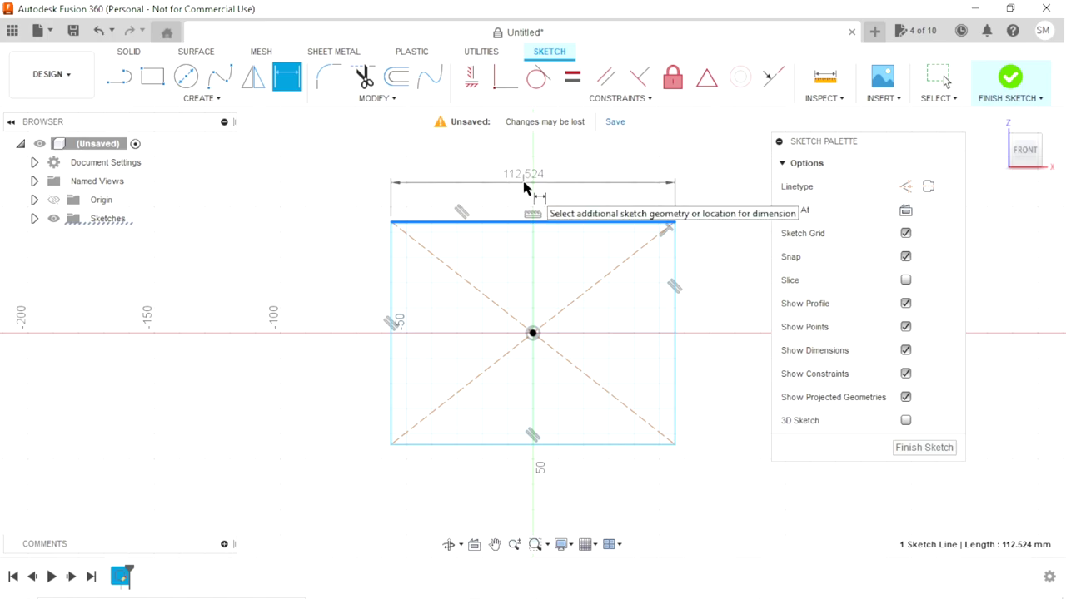
{"action": "left_click", "coordinate": [523, 188]}
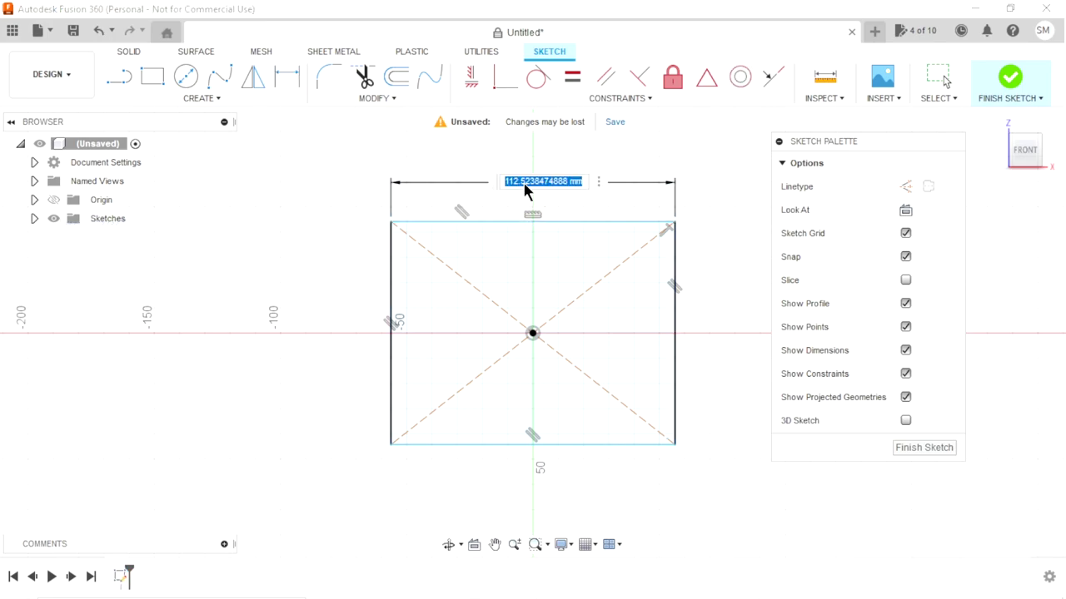
{"action": "type", "text": "52+40"}
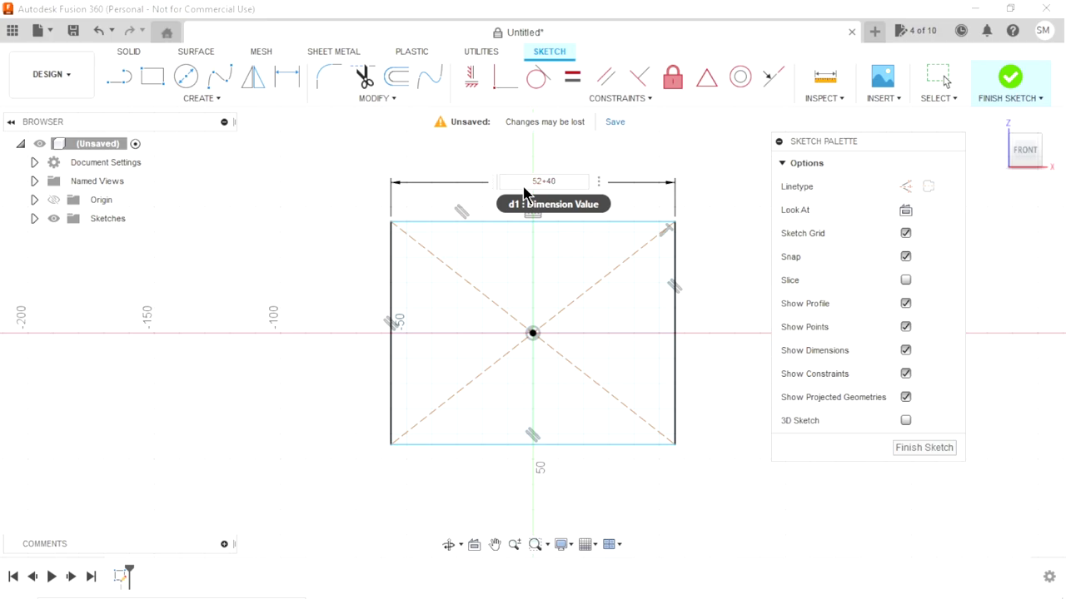
{"action": "key", "text": "Return"}
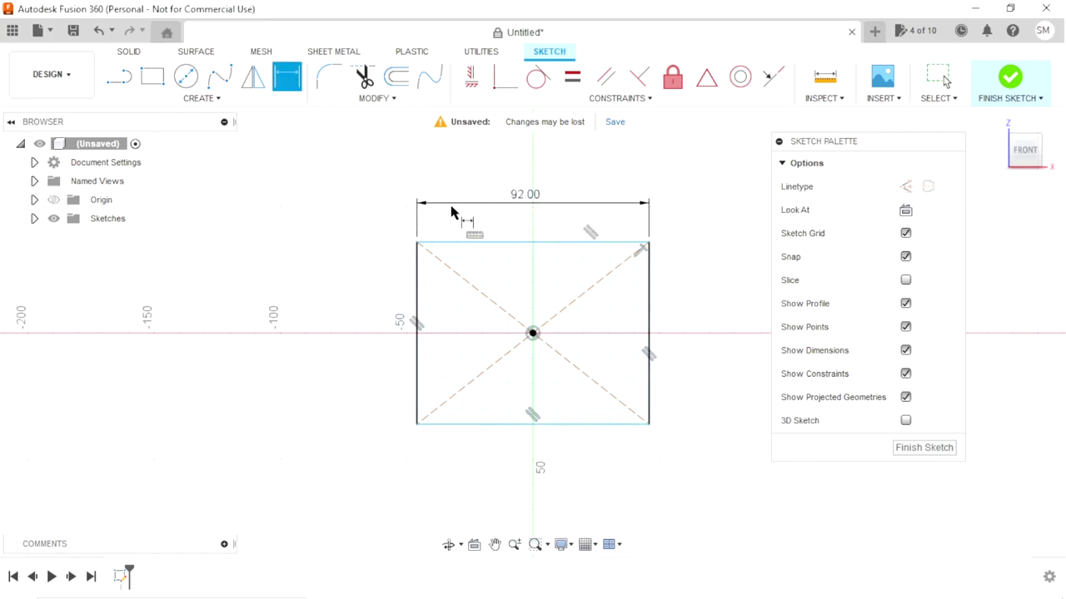
{"action": "left_click", "coordinate": [416, 323]}
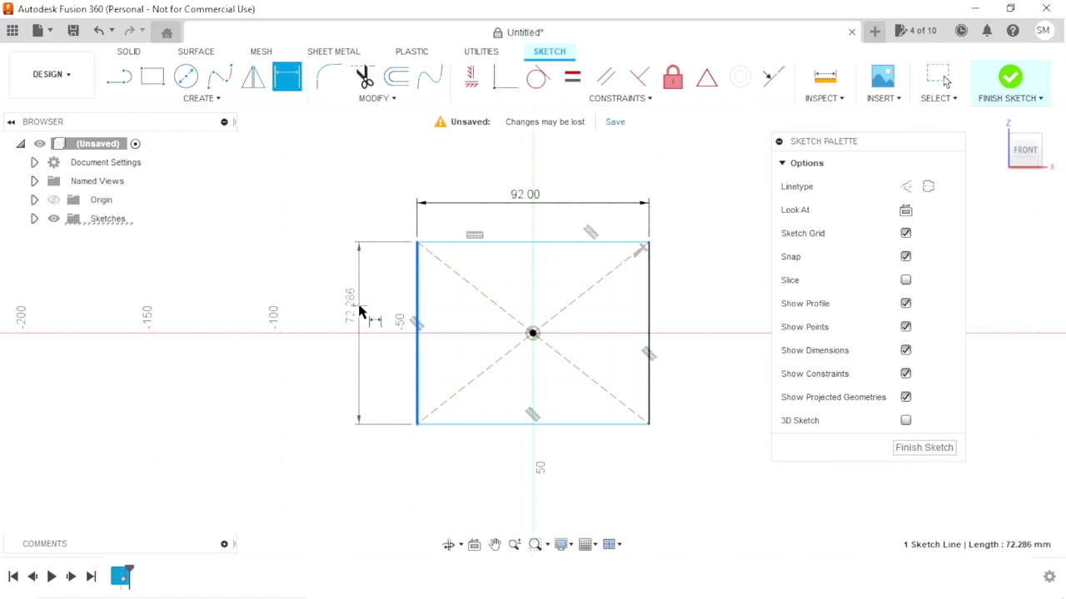
{"action": "left_click", "coordinate": [359, 312]}
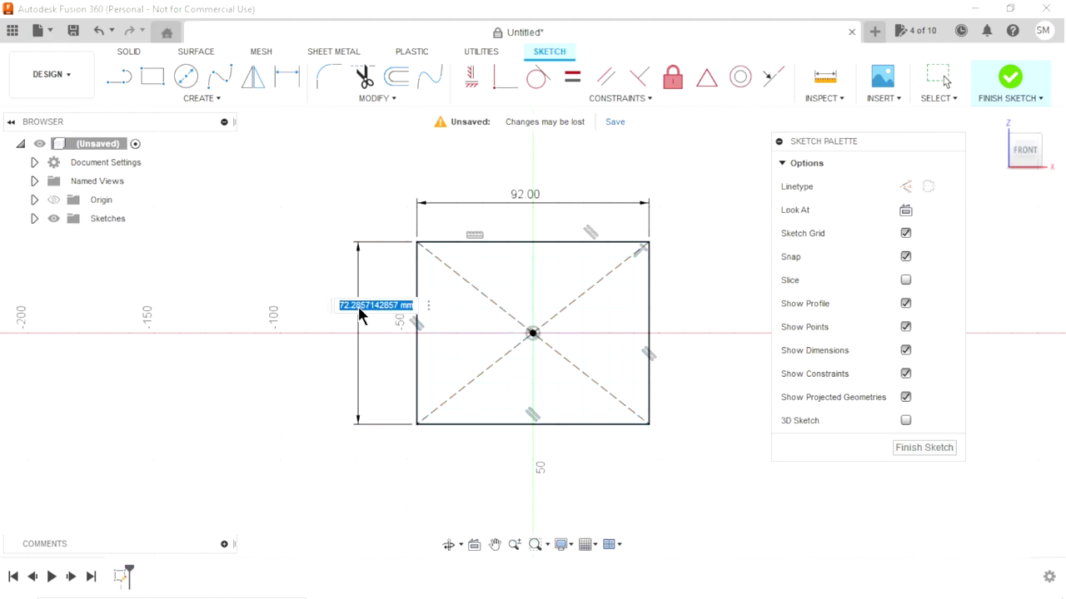
{"action": "key", "text": "Return"}
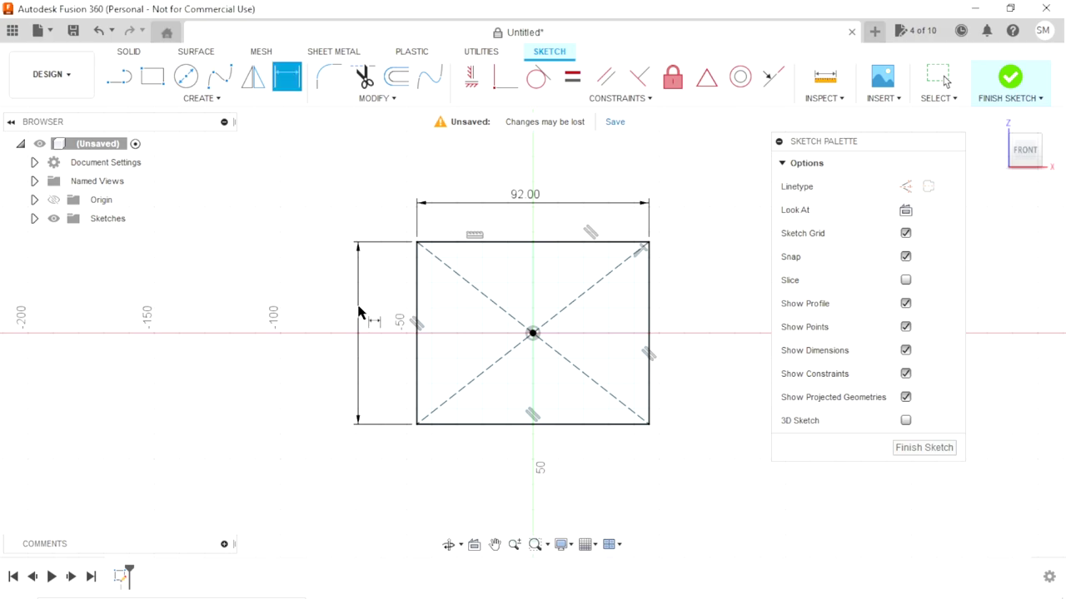
{"action": "scroll", "coordinate": [579, 404], "scroll_direction": "down", "scroll_amount": 2}
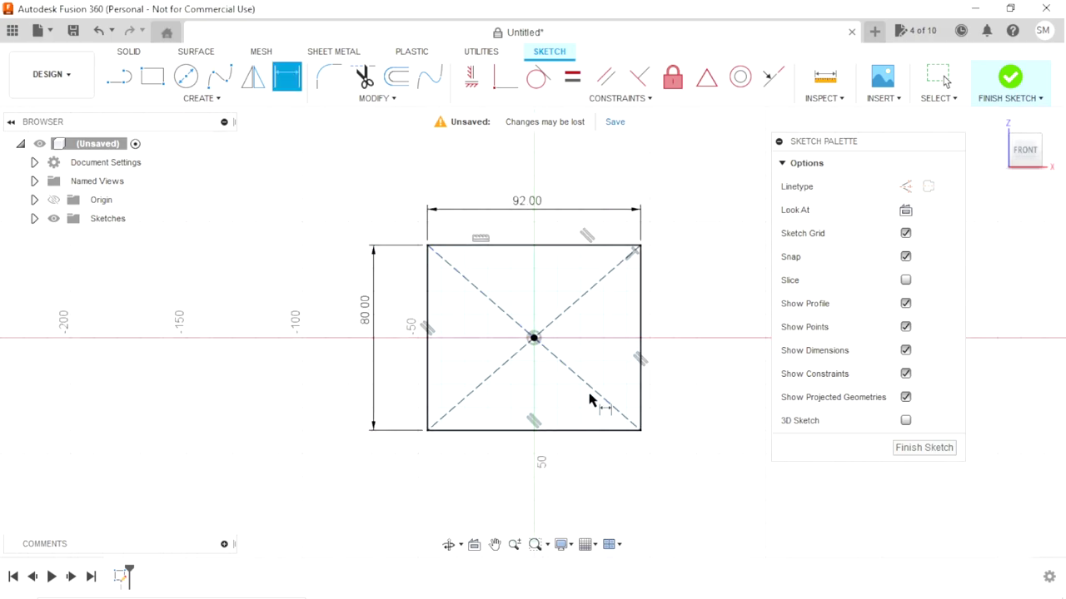
{"action": "left_click", "coordinate": [330, 71]}
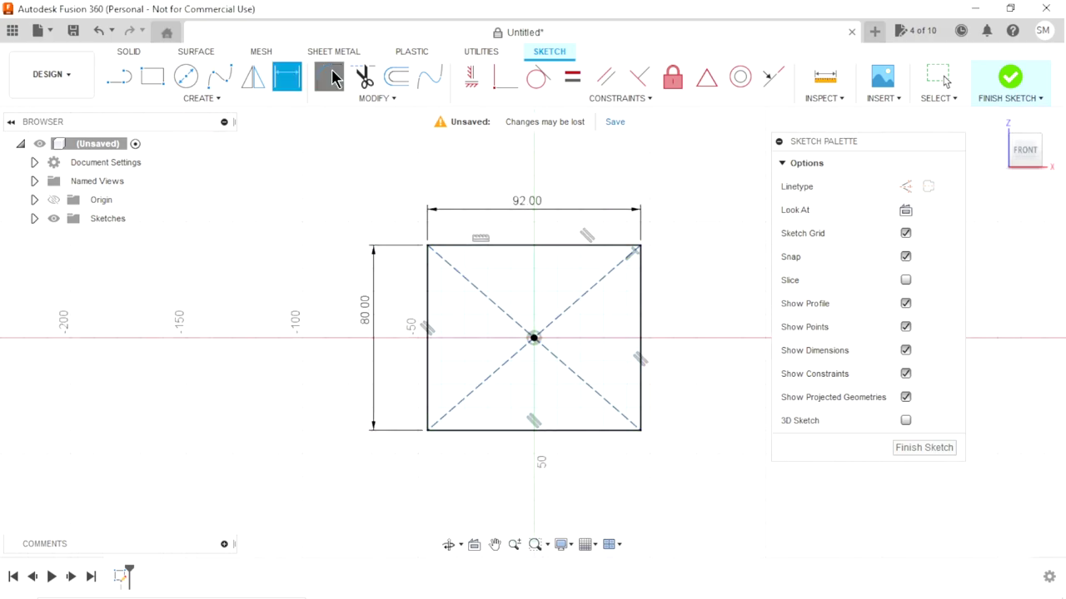
Step: Fillet the rectangle's top-left and top-right corners with a 20 mm radius
{"action": "left_click", "coordinate": [439, 248]}
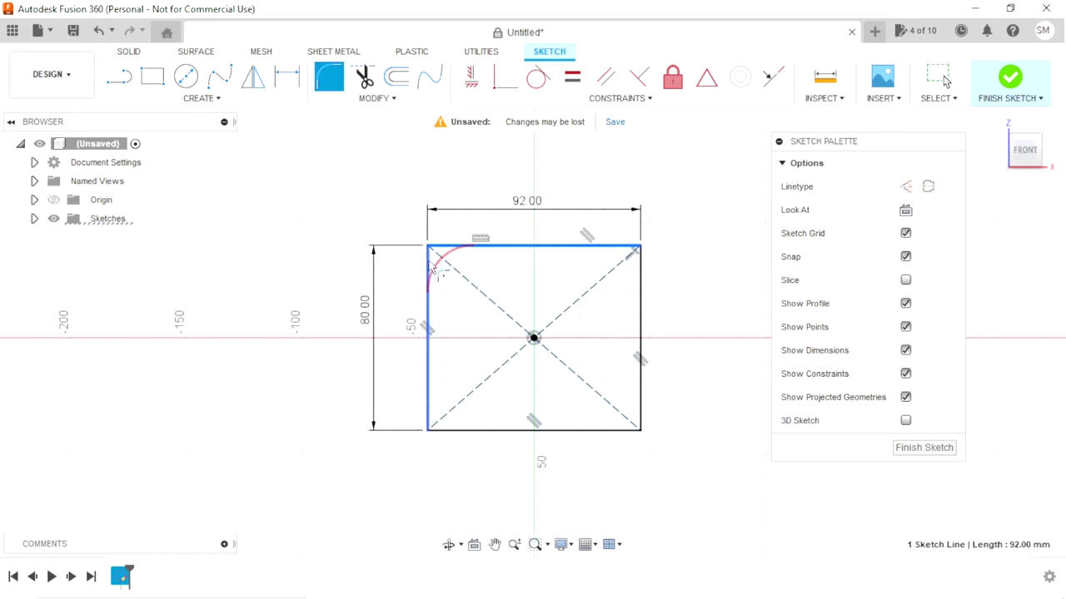
{"action": "left_click", "coordinate": [431, 266]}
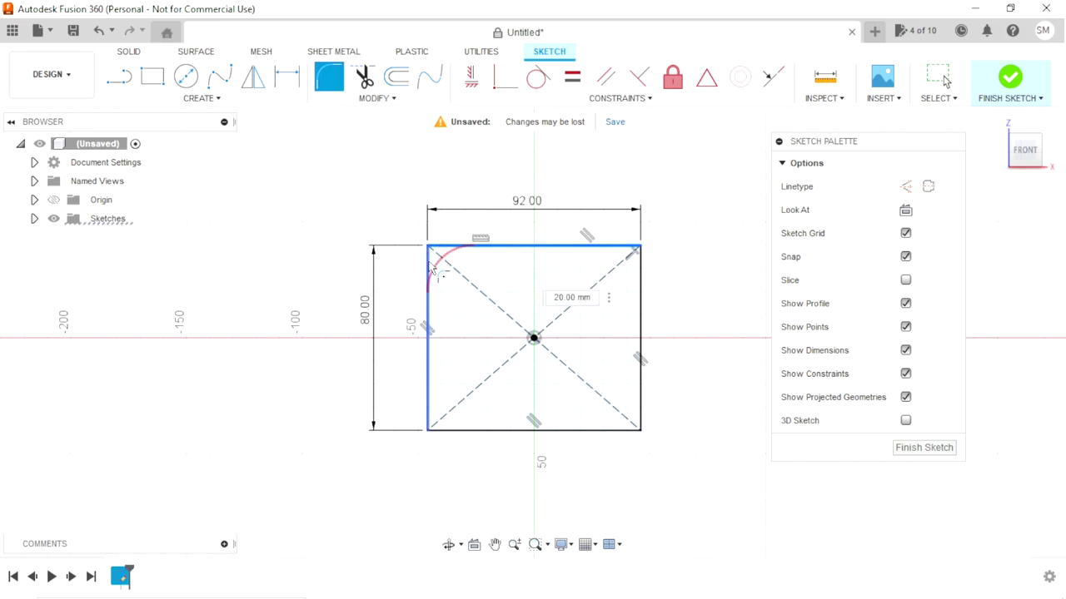
{"action": "left_click", "coordinate": [605, 255]}
{"action": "left_click", "coordinate": [641, 284]}
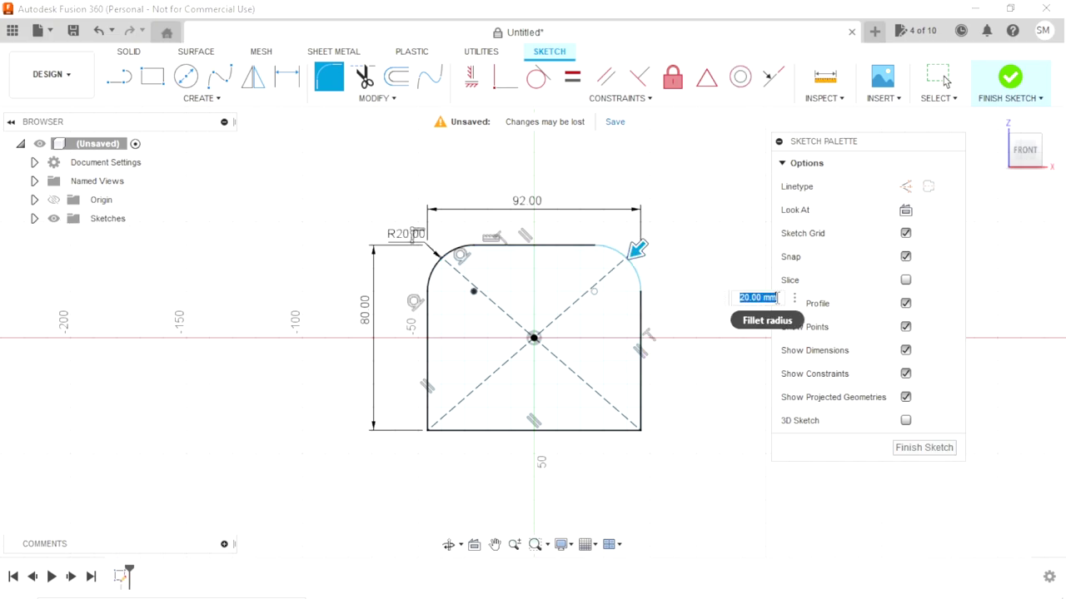
{"action": "key", "text": "BackSpace"}
{"action": "type", "text": "20"}
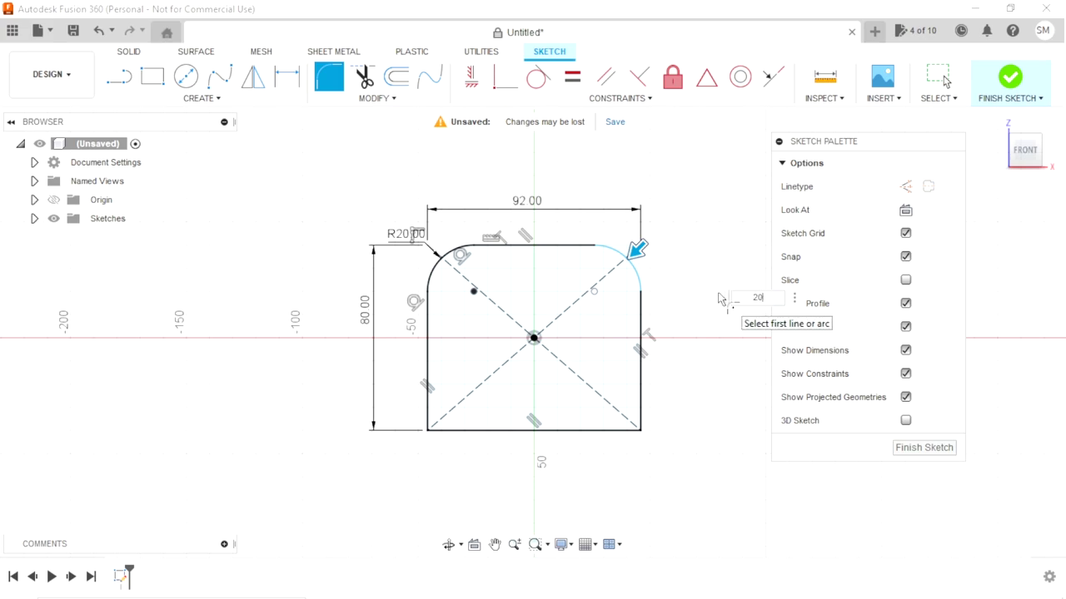
{"action": "key", "text": "Return"}
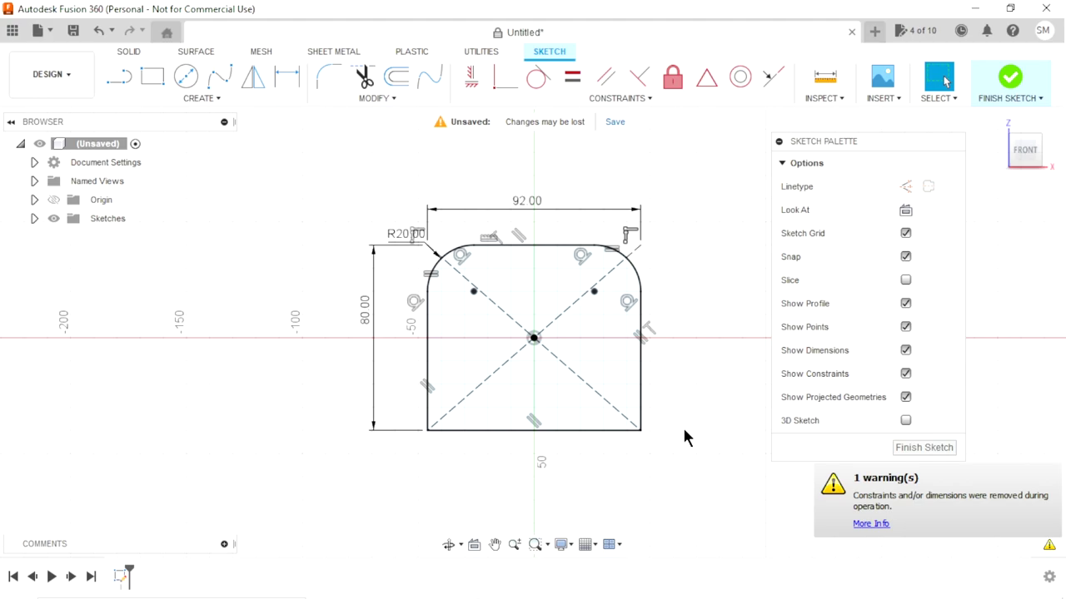
Step: Reposition the R20.00 radius label near the corner and finish the sketch
{"action": "left_click_drag", "start_coordinate": [400, 241], "coordinate": [345, 208]}
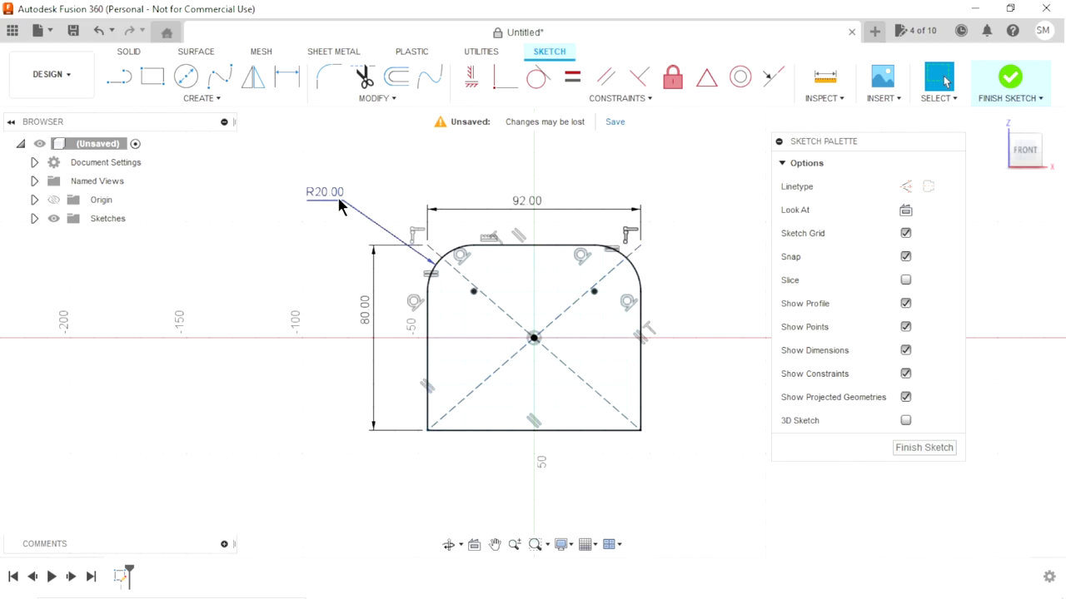
{"action": "left_click_drag", "start_coordinate": [337, 194], "coordinate": [367, 204]}
{"action": "left_click", "coordinate": [919, 450]}
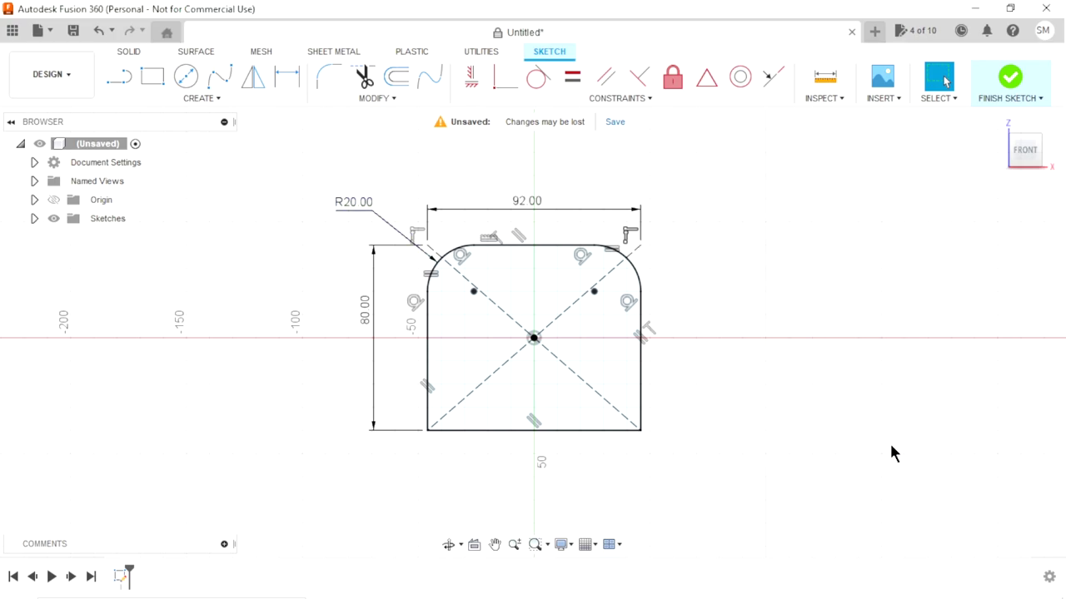
{"action": "left_click", "coordinate": [152, 76]}
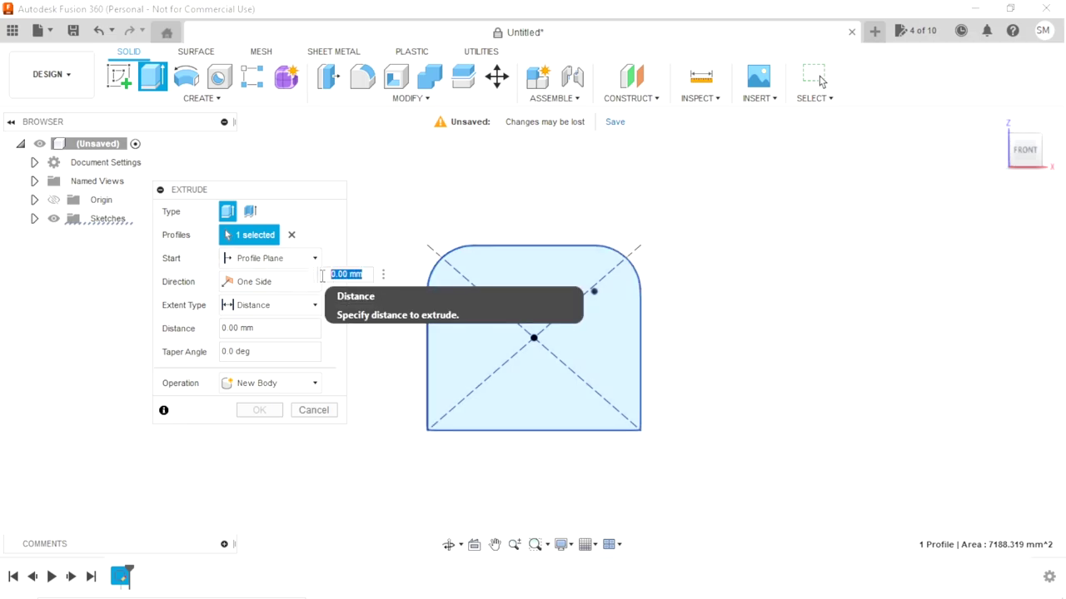
Step: Extrude the rounded profile symmetrically to an 18 mm whole-length thickness as a solid body
{"action": "type", "text": "8"}
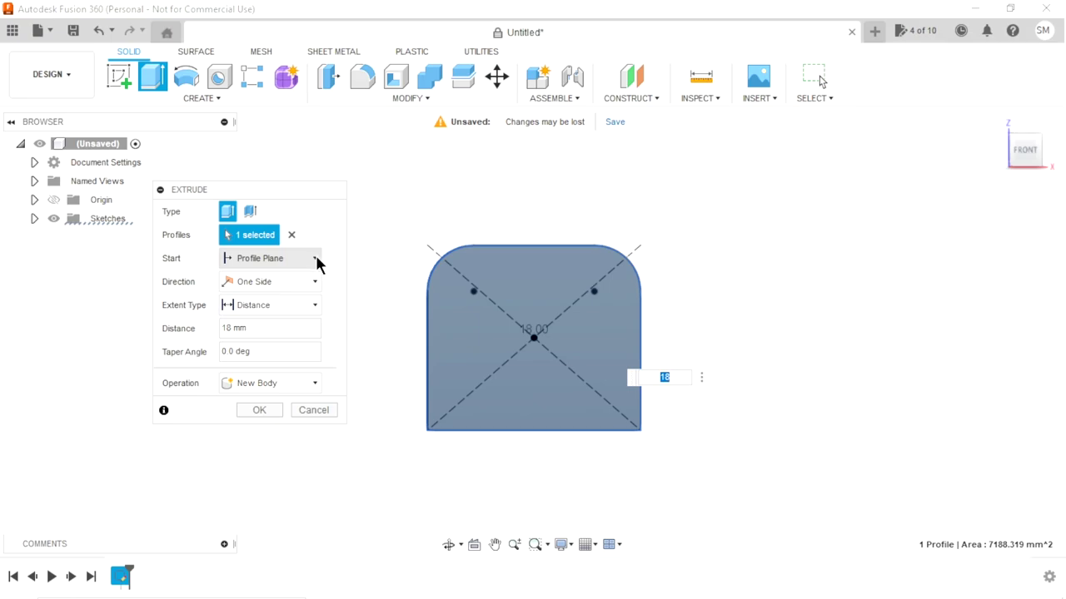
{"action": "left_click", "coordinate": [312, 282]}
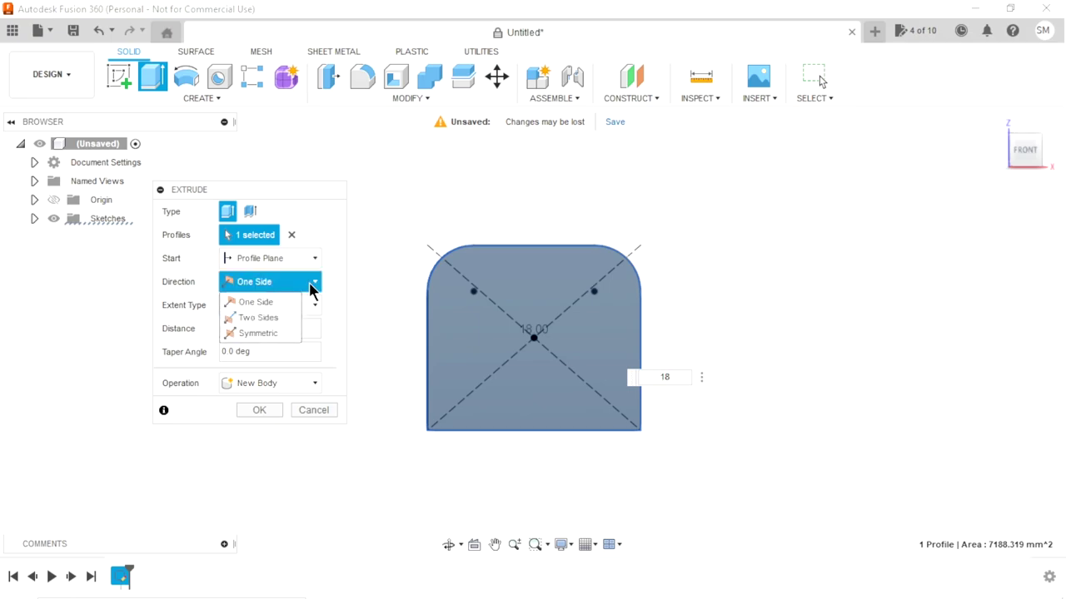
{"action": "left_click", "coordinate": [264, 333]}
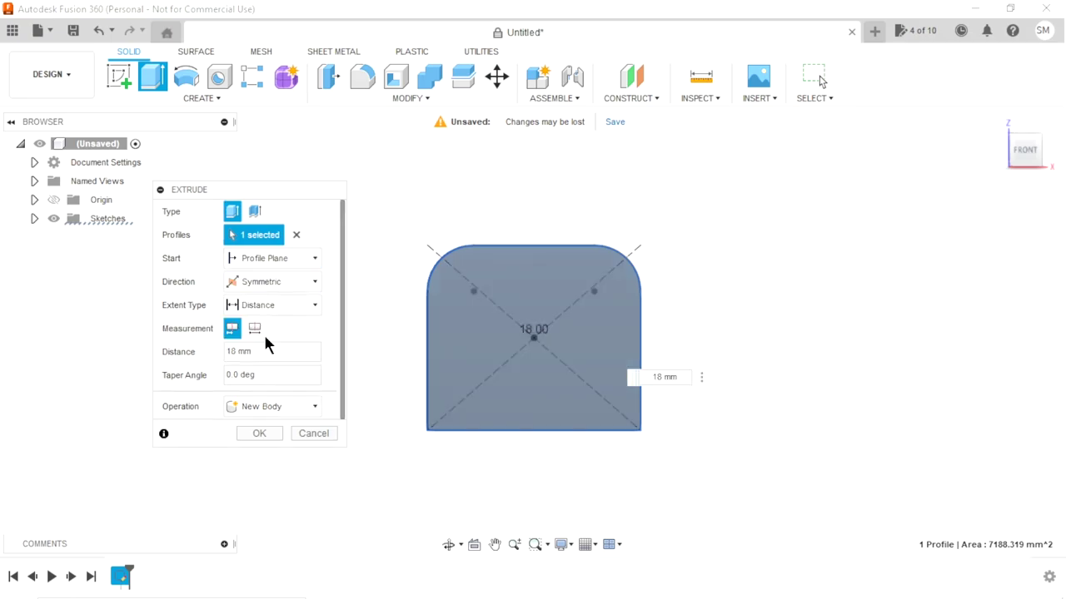
{"action": "left_click", "coordinate": [33, 183]}
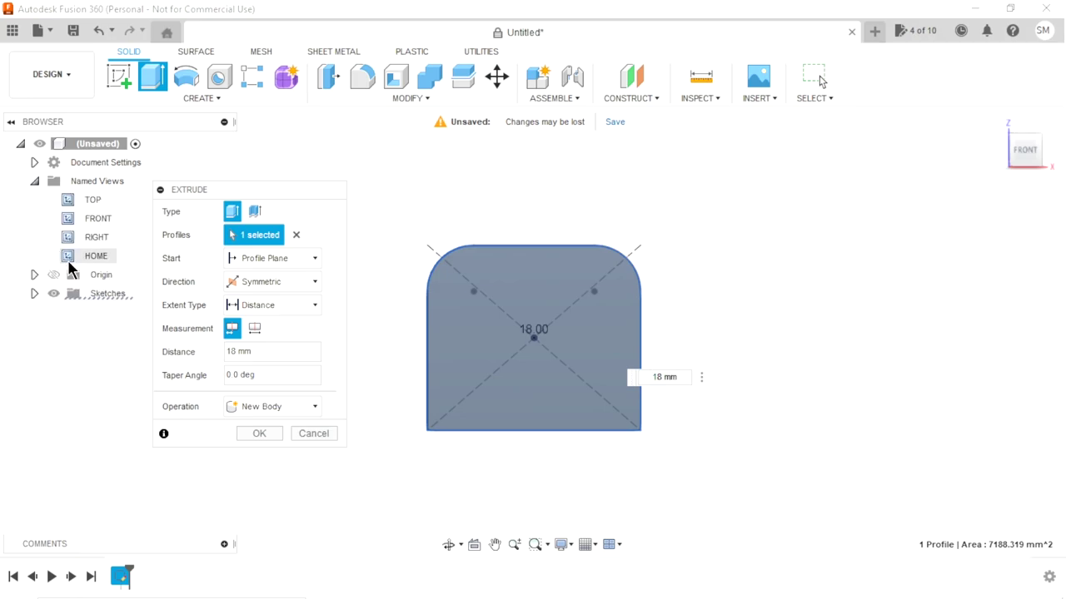
{"action": "left_click", "coordinate": [79, 256]}
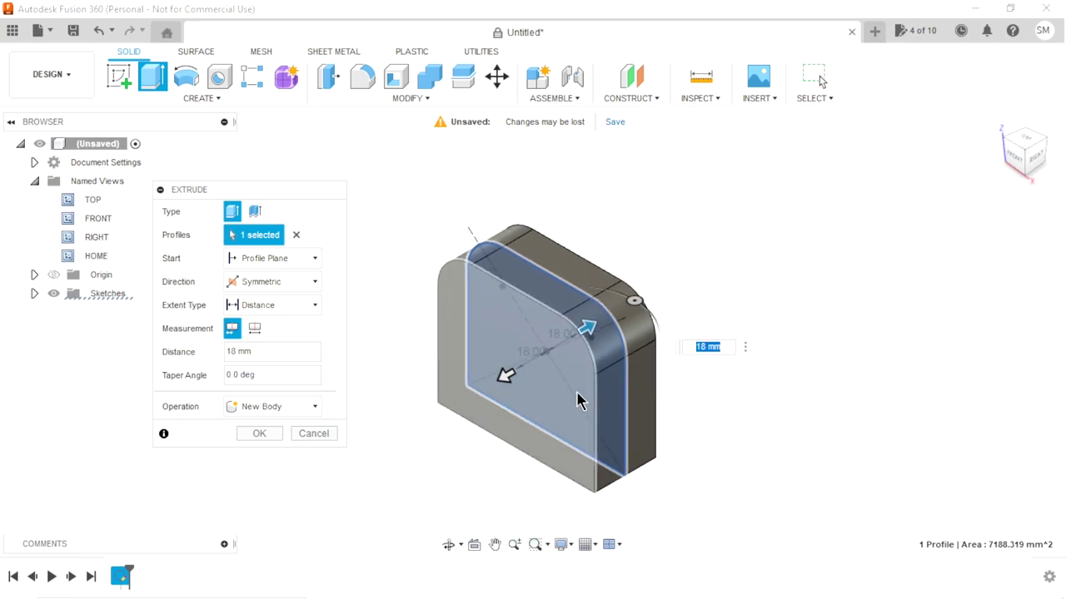
{"action": "scroll", "coordinate": [545, 438], "scroll_direction": "up", "scroll_amount": 2}
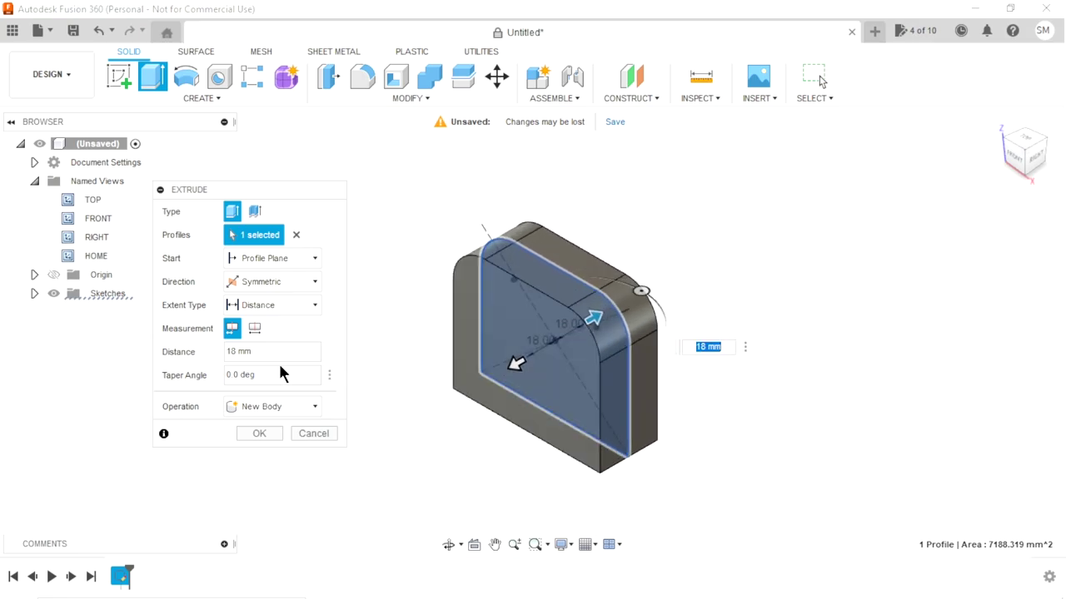
{"action": "left_click", "coordinate": [260, 328]}
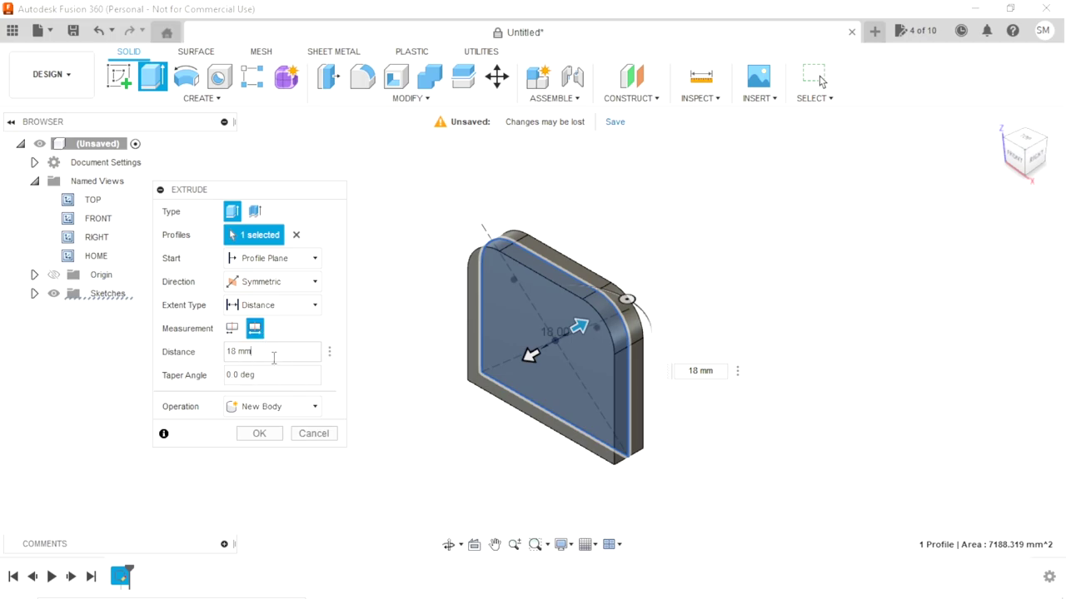
{"action": "triple_click", "coordinate": [274, 357]}
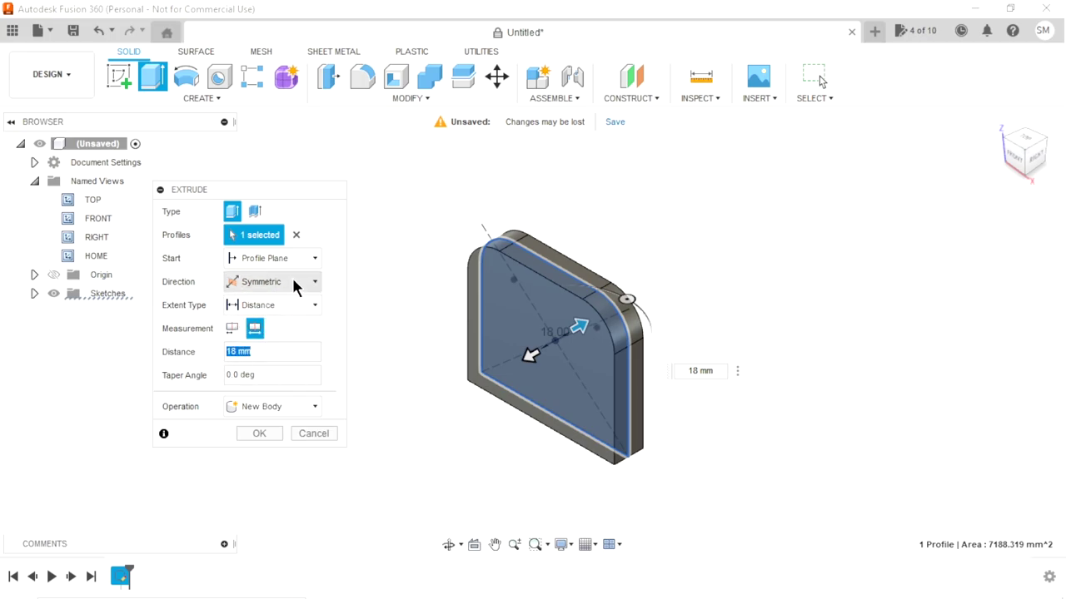
{"action": "left_click", "coordinate": [259, 435]}
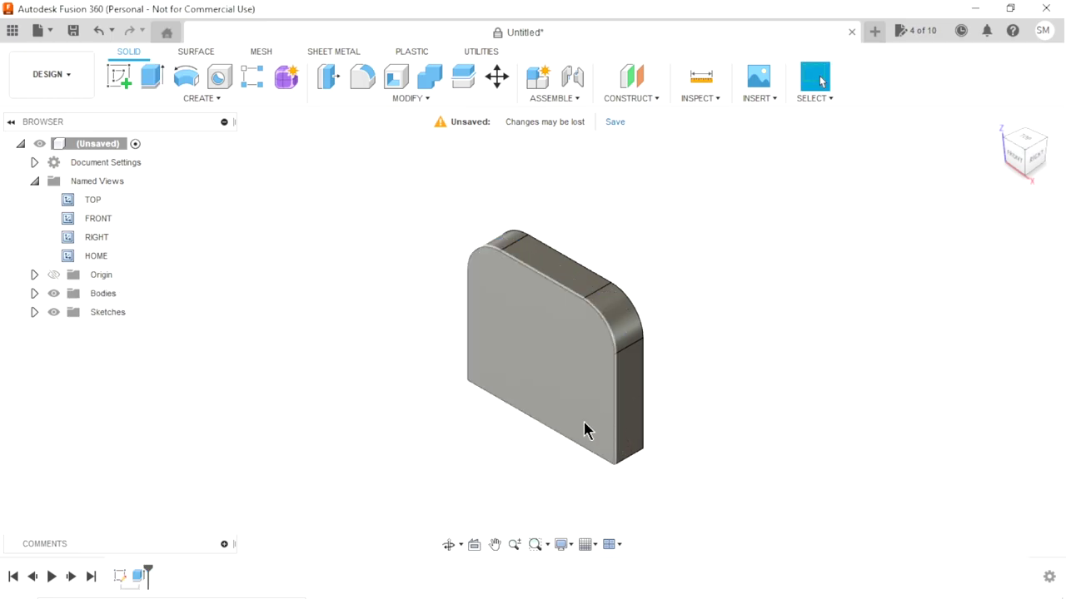
Step: Begin a new sketch and orbit until the plate's side is seen edge-on
{"action": "scroll", "coordinate": [554, 403], "scroll_direction": "up", "scroll_amount": 1}
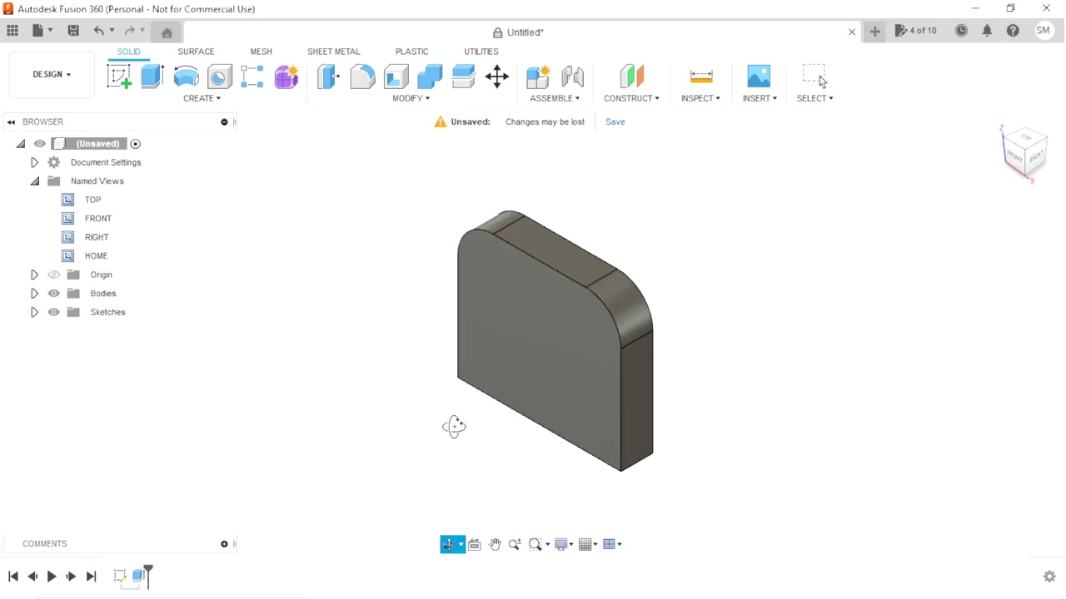
{"action": "middle_click_drag", "start_coordinate": [452, 426], "coordinate": [509, 374], "text": "shift"}
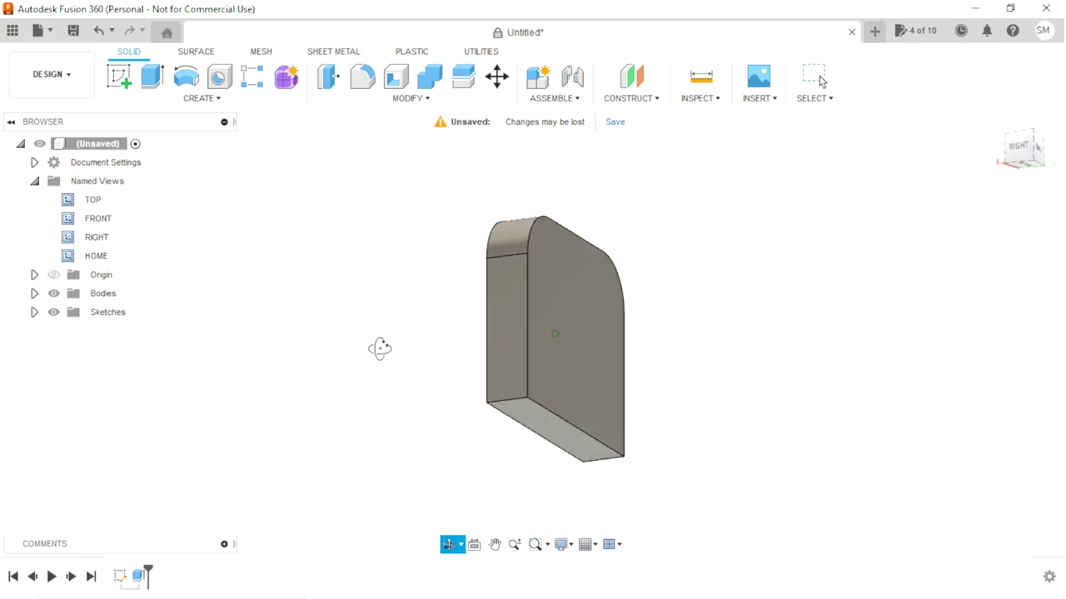
{"action": "middle_click_drag", "start_coordinate": [509, 374], "coordinate": [487, 398], "text": "shift"}
{"action": "scroll", "coordinate": [485, 397], "scroll_direction": "down", "scroll_amount": 2}
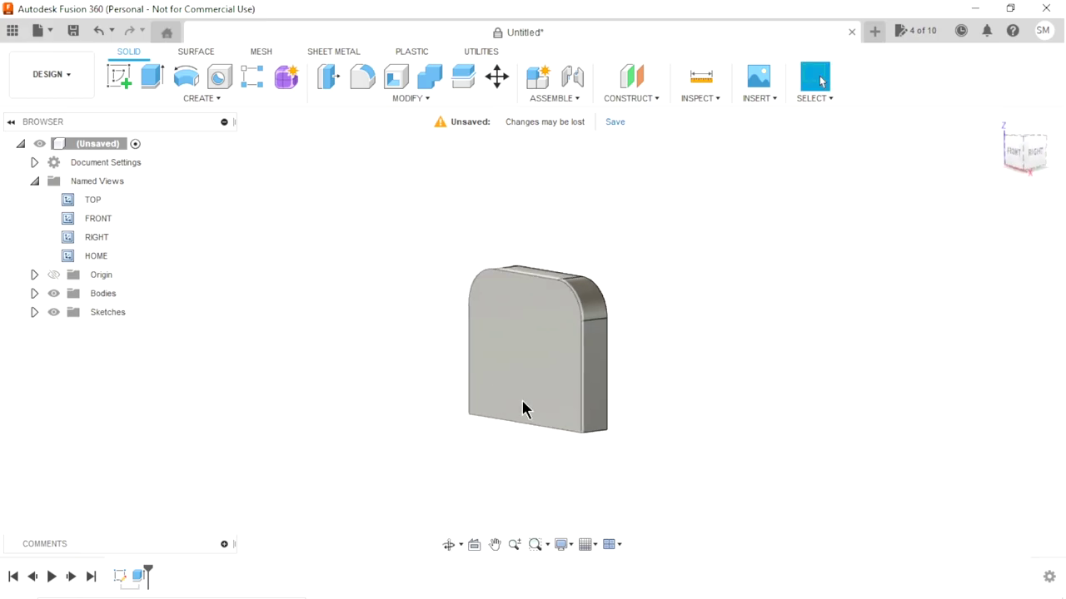
{"action": "scroll", "coordinate": [540, 432], "scroll_direction": "up", "scroll_amount": 1}
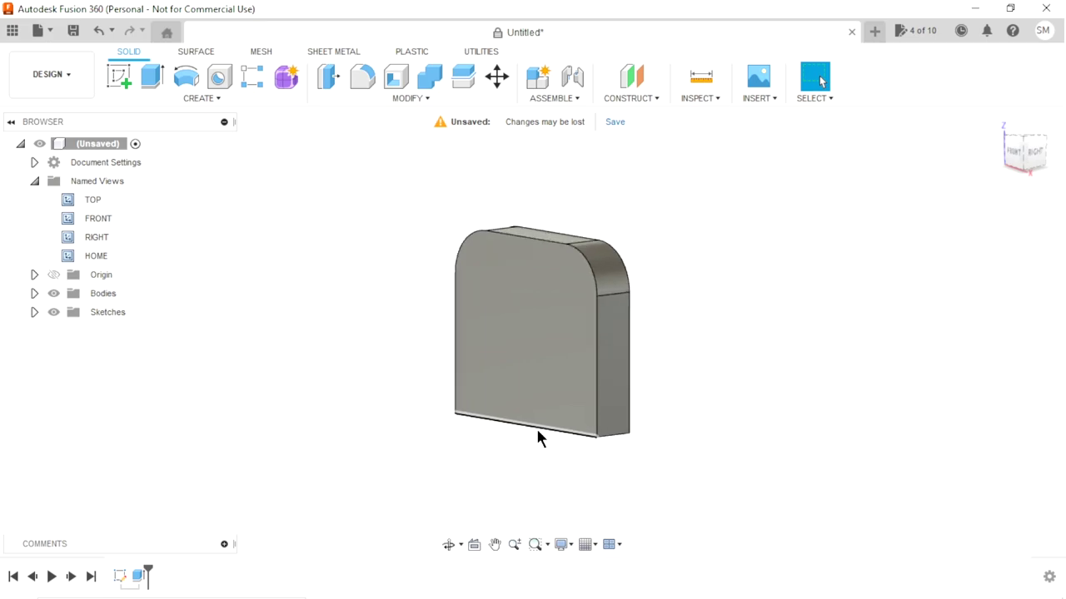
{"action": "scroll", "coordinate": [536, 427], "scroll_direction": "down", "scroll_amount": 1}
{"action": "scroll", "coordinate": [543, 391], "scroll_direction": "up", "scroll_amount": 2}
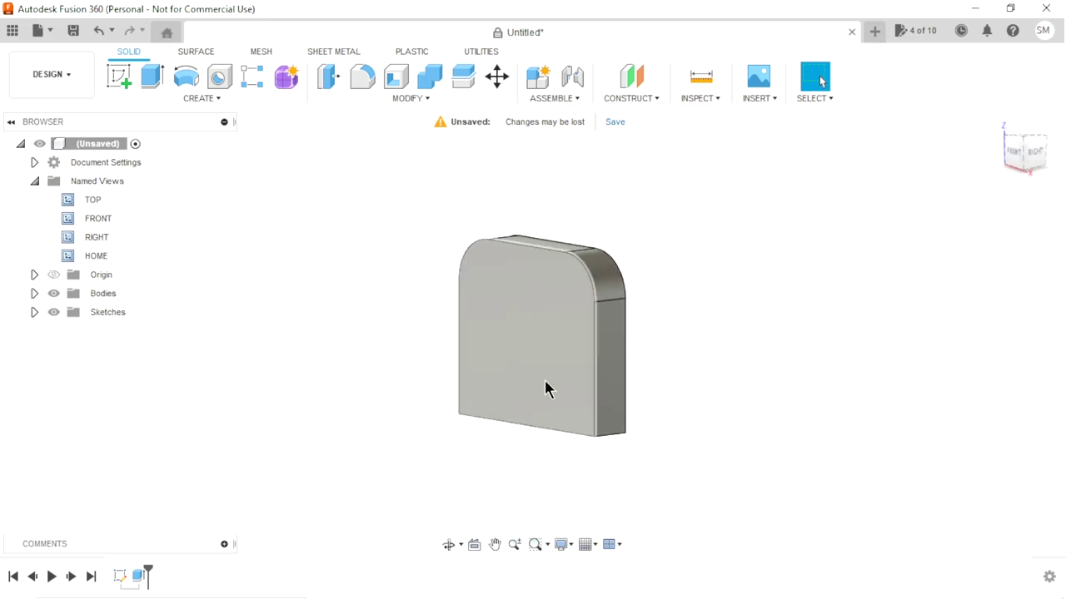
{"action": "left_click", "coordinate": [123, 72]}
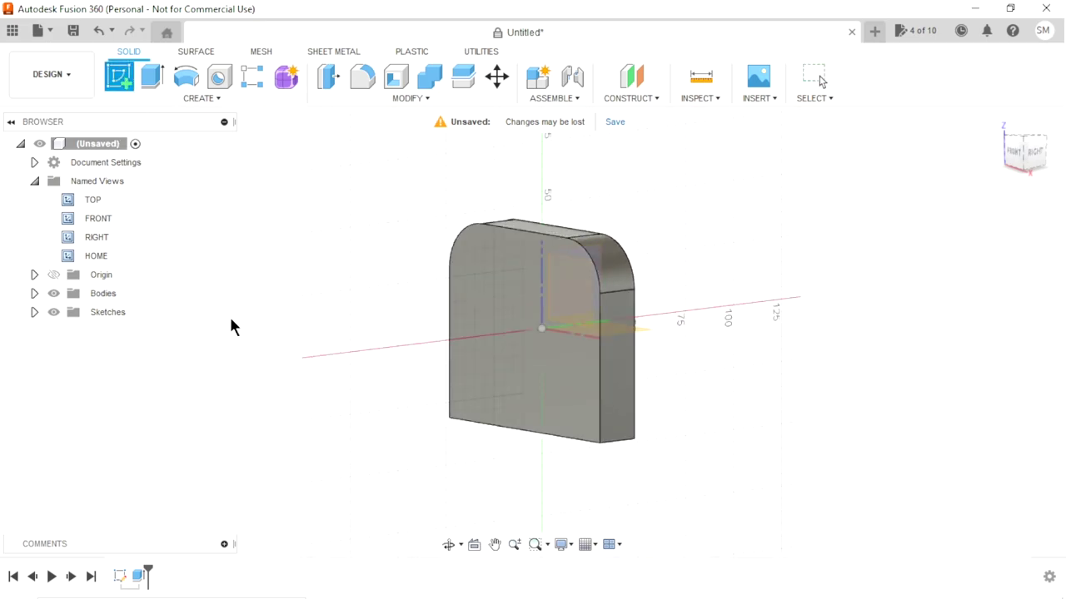
{"action": "scroll", "coordinate": [680, 272], "scroll_direction": "up", "scroll_amount": 1}
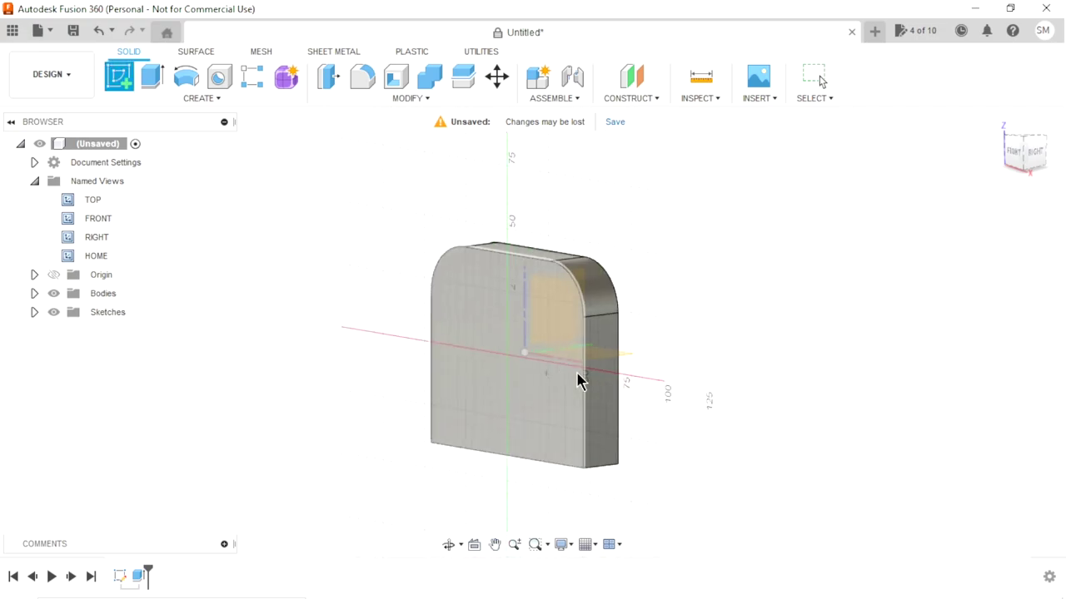
{"action": "scroll", "coordinate": [575, 379], "scroll_direction": "up", "scroll_amount": 2}
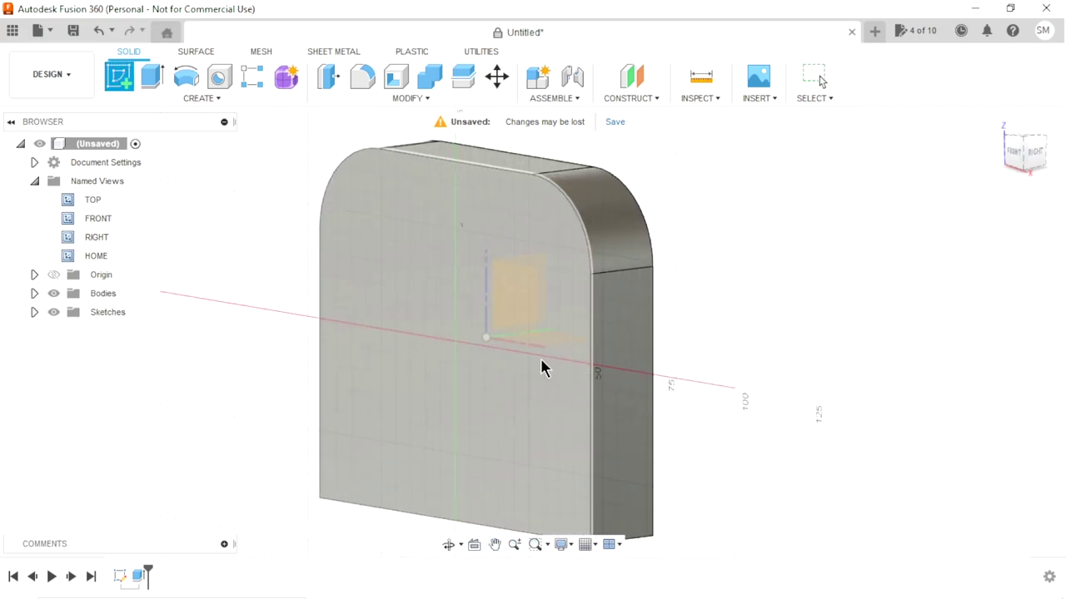
{"action": "mouse_move", "coordinate": [542, 368]}
{"action": "middle_mouse_down", "text": "shift"}
{"action": "mouse_move", "coordinate": [506, 409]}
{"action": "mouse_move", "coordinate": [560, 382]}
{"action": "middle_mouse_up", "text": "shift"}
Step: Place the sketch on the back plate's right side face
{"action": "left_click", "coordinate": [552, 300]}
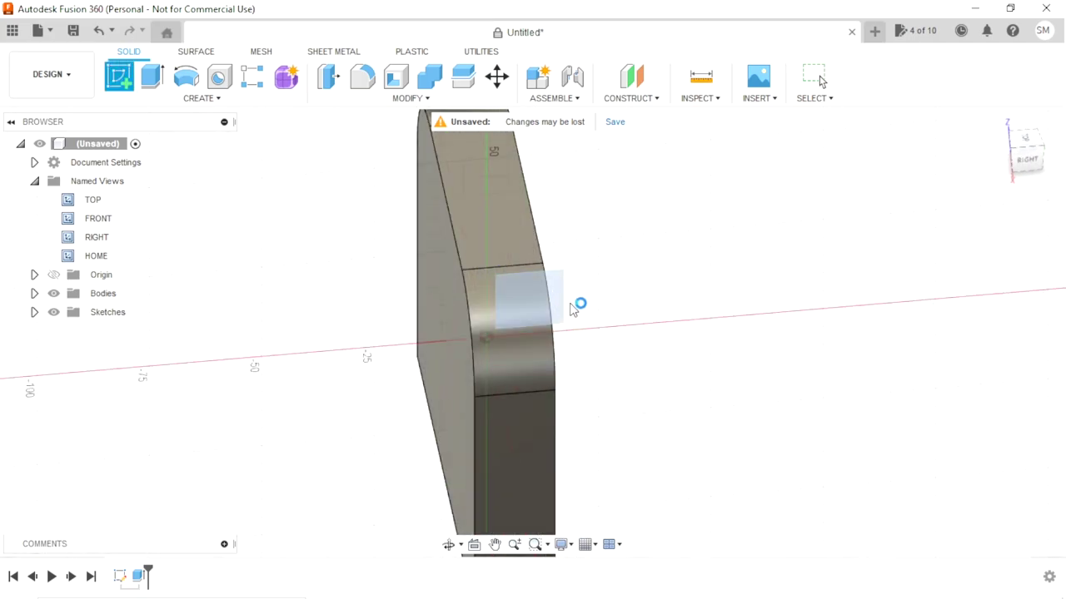
{"action": "scroll", "coordinate": [459, 454], "scroll_direction": "down", "scroll_amount": 2}
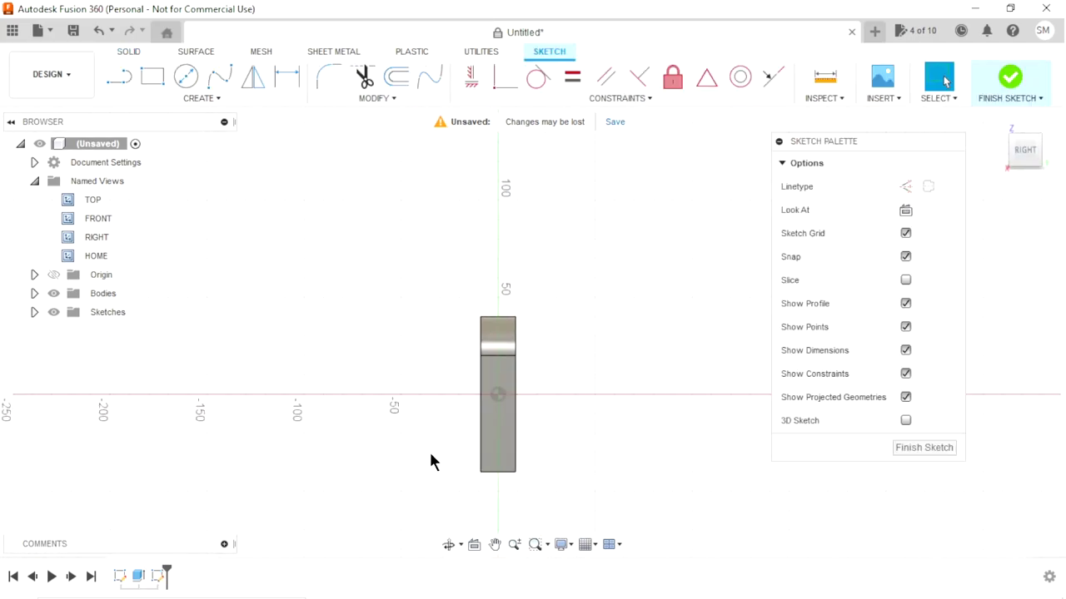
{"action": "scroll", "coordinate": [462, 449], "scroll_direction": "up", "scroll_amount": 2}
{"action": "scroll", "coordinate": [462, 450], "scroll_direction": "up", "scroll_amount": 1}
{"action": "scroll", "coordinate": [464, 452], "scroll_direction": "up", "scroll_amount": 1}
{"action": "scroll", "coordinate": [433, 462], "scroll_direction": "down", "scroll_amount": 1}
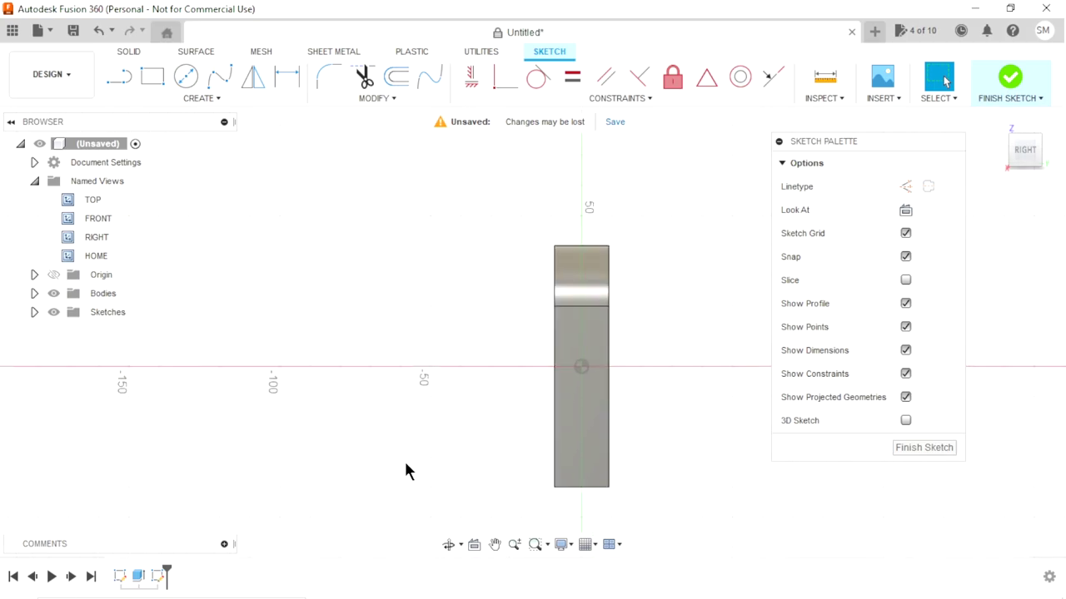
{"action": "scroll", "coordinate": [383, 465], "scroll_direction": "up", "scroll_amount": 1}
{"action": "scroll", "coordinate": [371, 466], "scroll_direction": "up", "scroll_amount": 1}
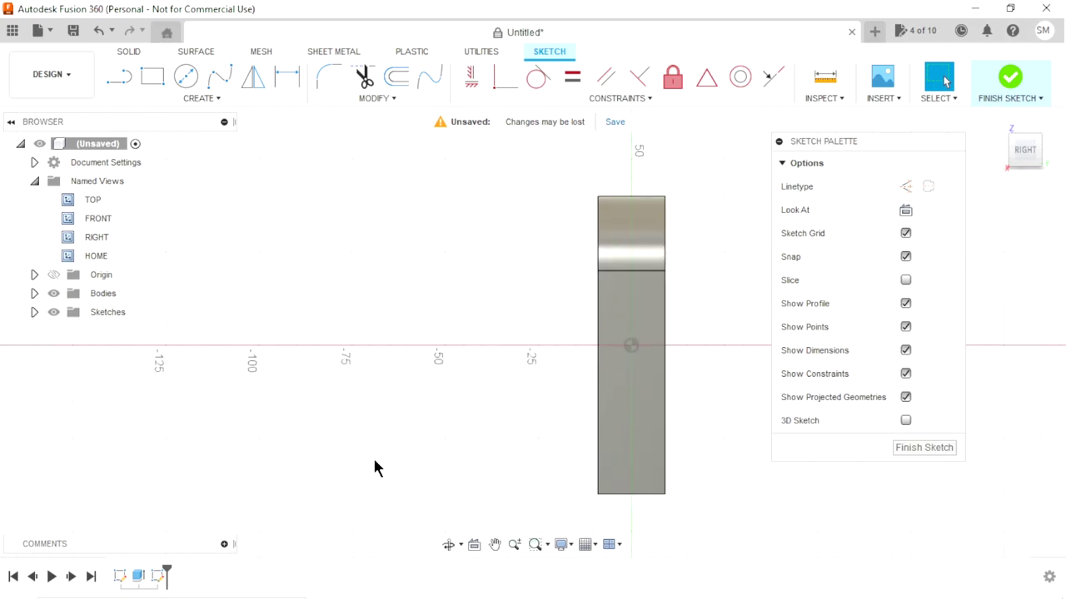
Step: Draw two concentric circles to the left of the plate
{"action": "left_click", "coordinate": [186, 75]}
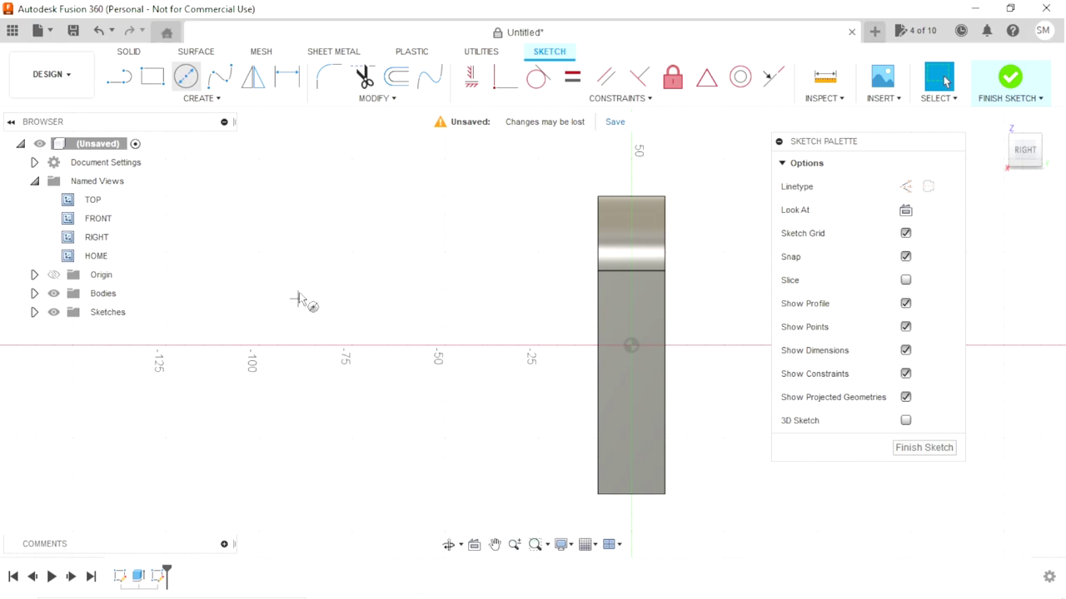
{"action": "left_click", "coordinate": [258, 327]}
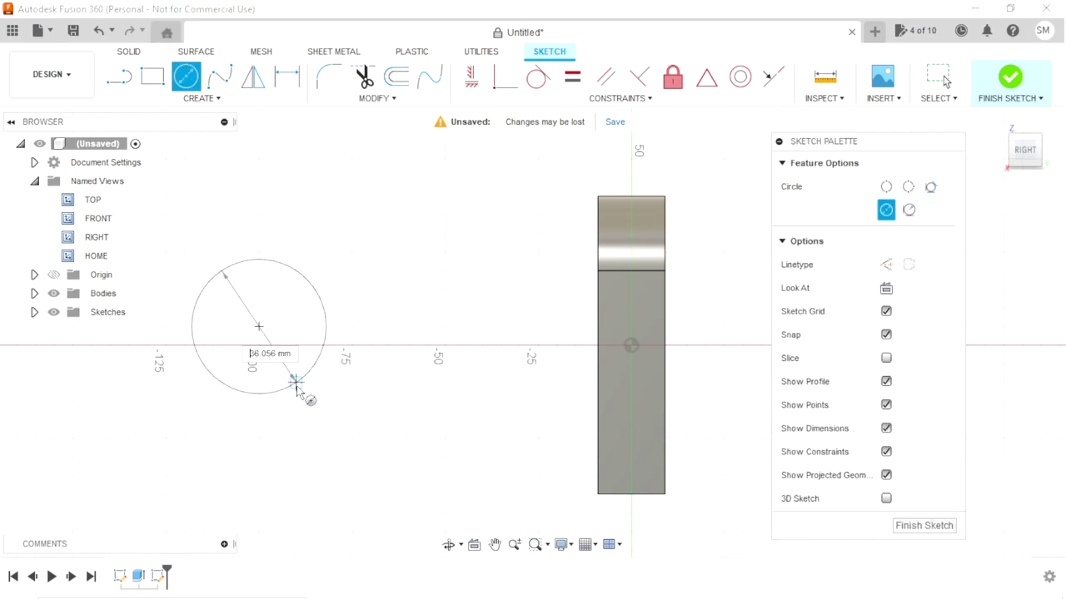
{"action": "left_click", "coordinate": [309, 409]}
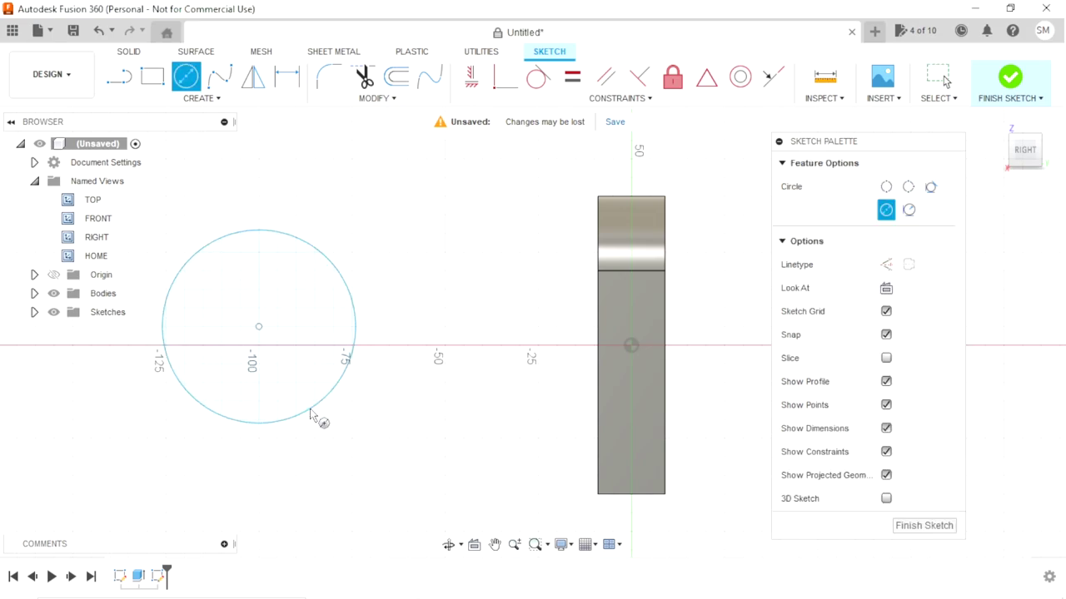
{"action": "left_click", "coordinate": [258, 326]}
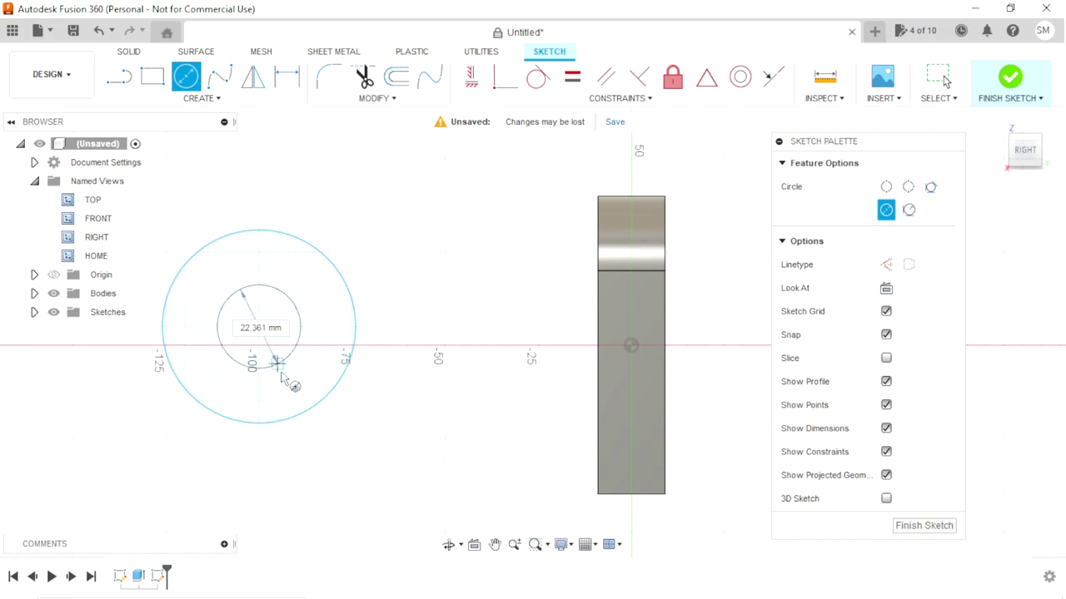
{"action": "left_click", "coordinate": [278, 385]}
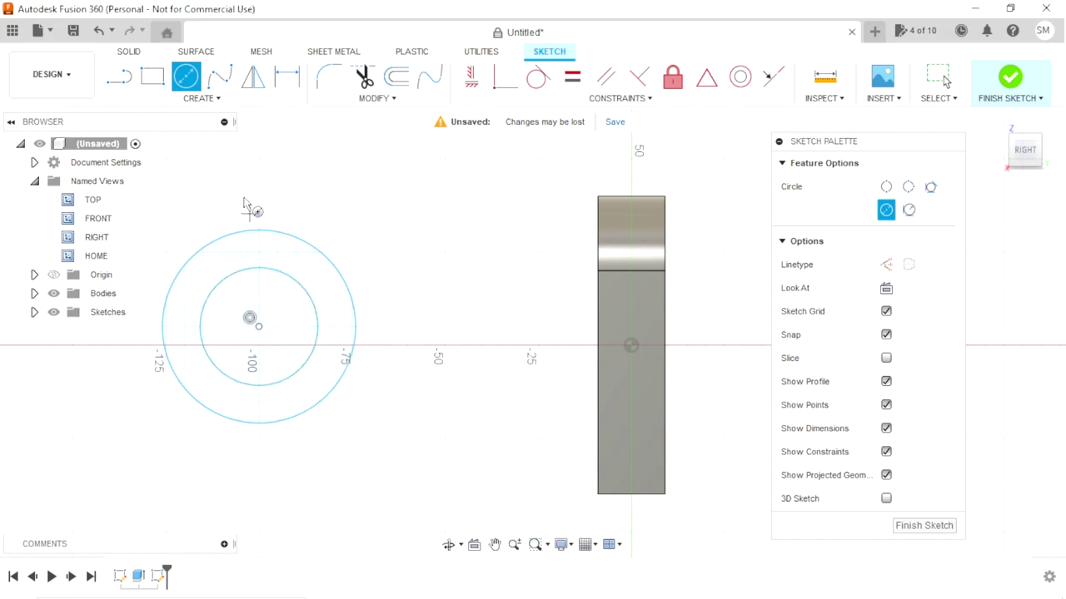
Step: Dimension the outer circle to Ø60 mm and the inner circle to Ø36 mm
{"action": "left_click", "coordinate": [289, 78]}
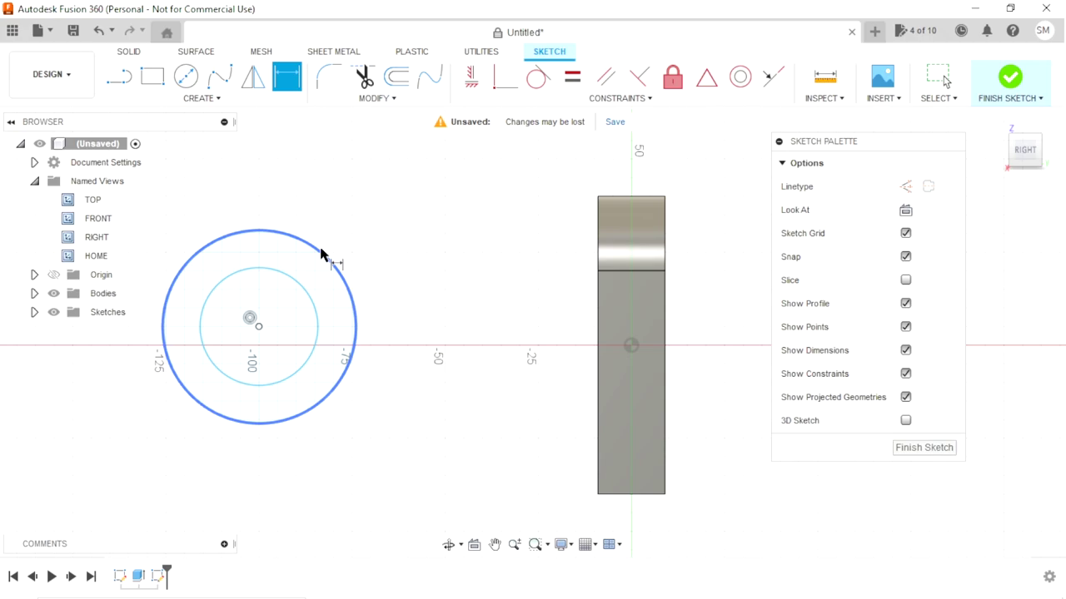
{"action": "left_click", "coordinate": [321, 255]}
{"action": "left_click", "coordinate": [351, 223]}
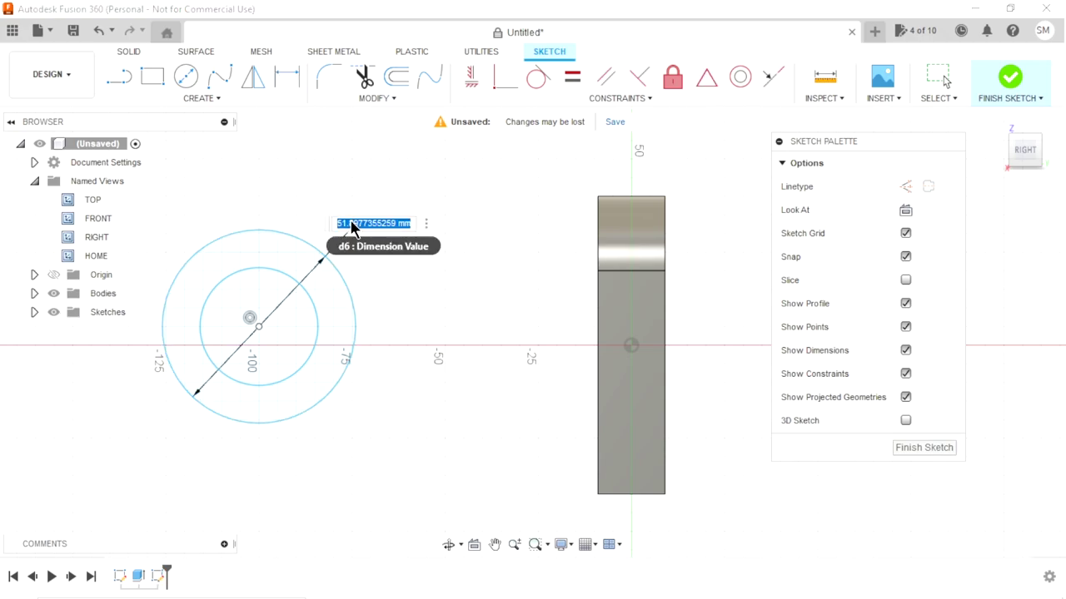
{"action": "type", "text": "60"}
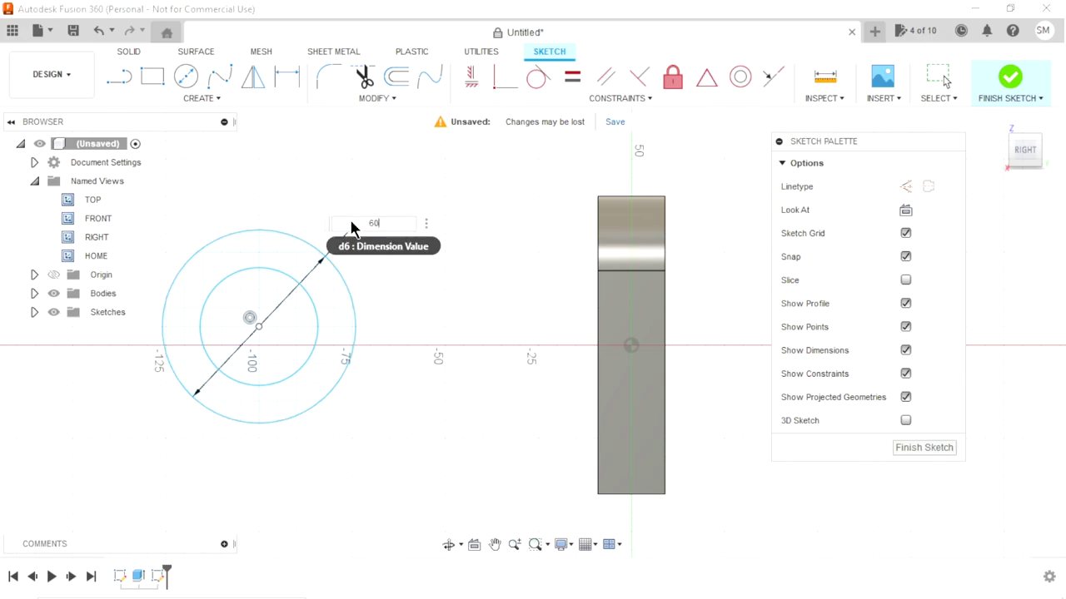
{"action": "key", "text": "Return"}
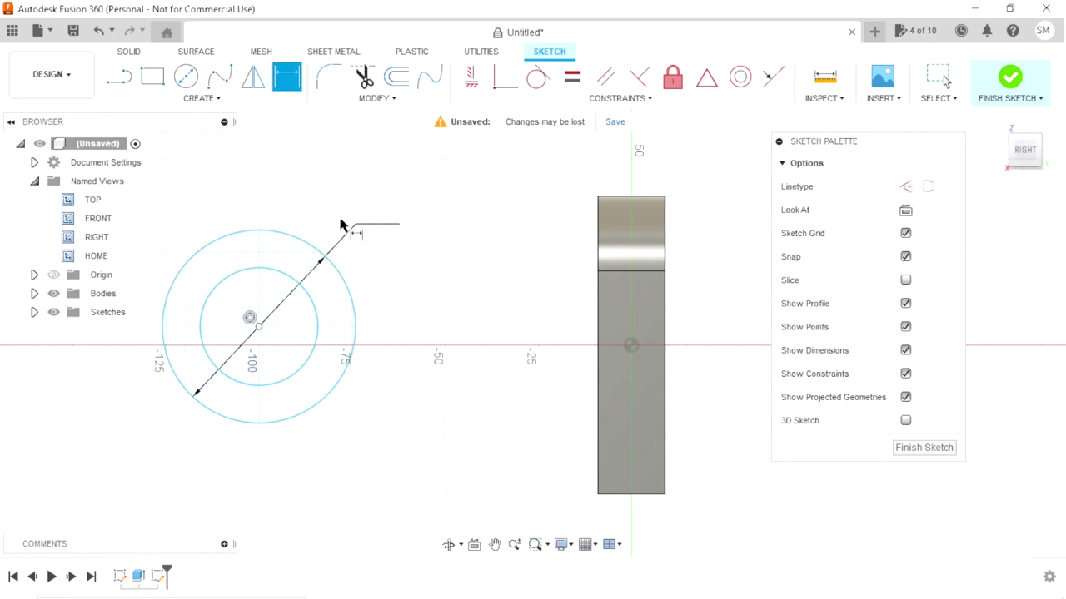
{"action": "left_click", "coordinate": [323, 309]}
{"action": "left_click", "coordinate": [383, 241]}
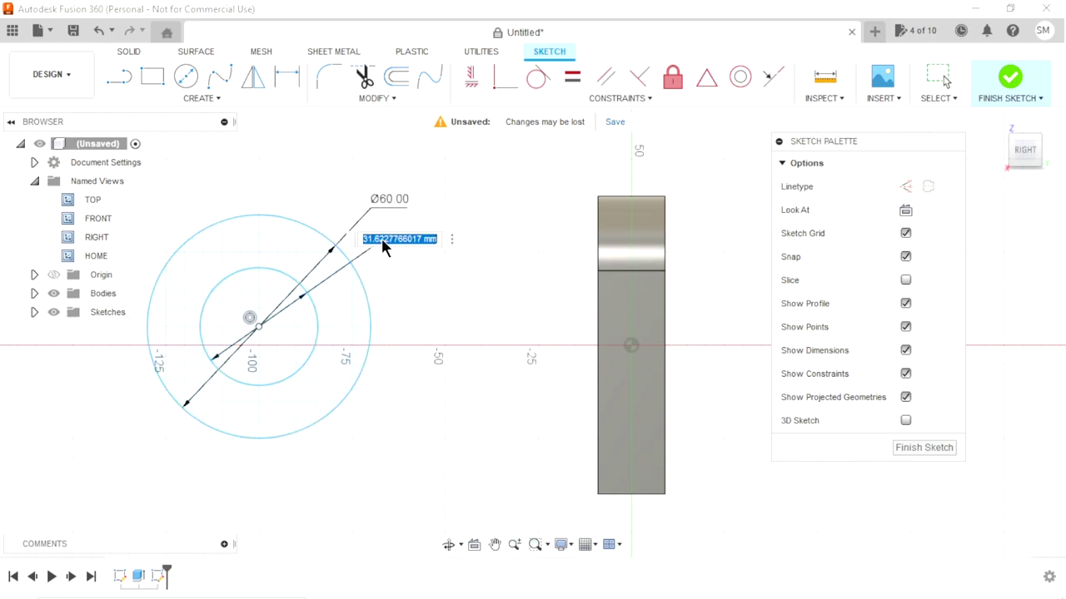
{"action": "type", "text": "36"}
{"action": "key", "text": "Return"}
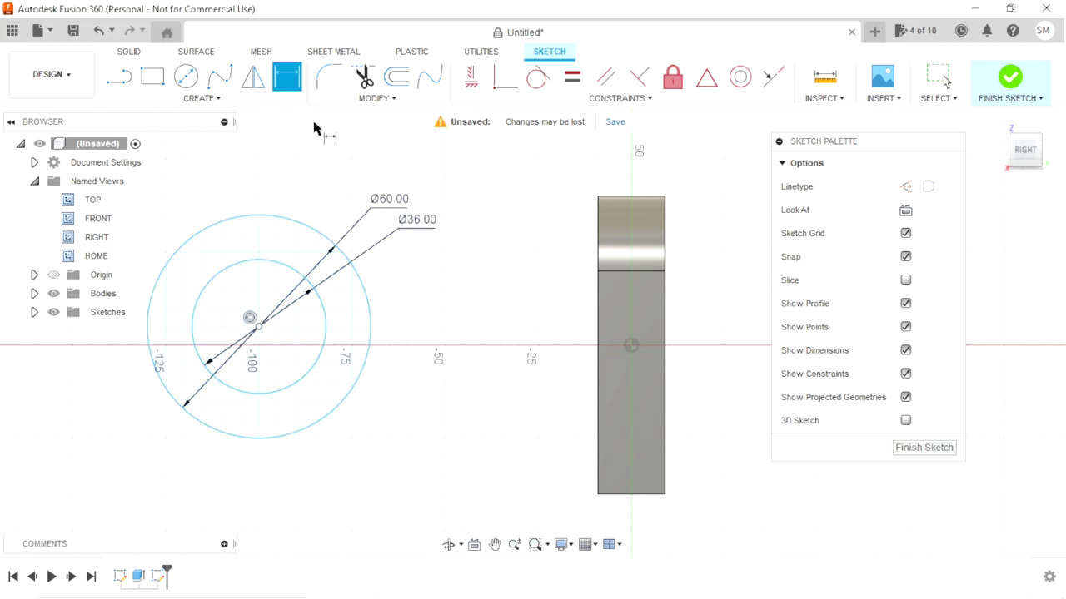
Step: Dimension the circles' centre 140 mm from the plate's edge
{"action": "left_click", "coordinate": [665, 319]}
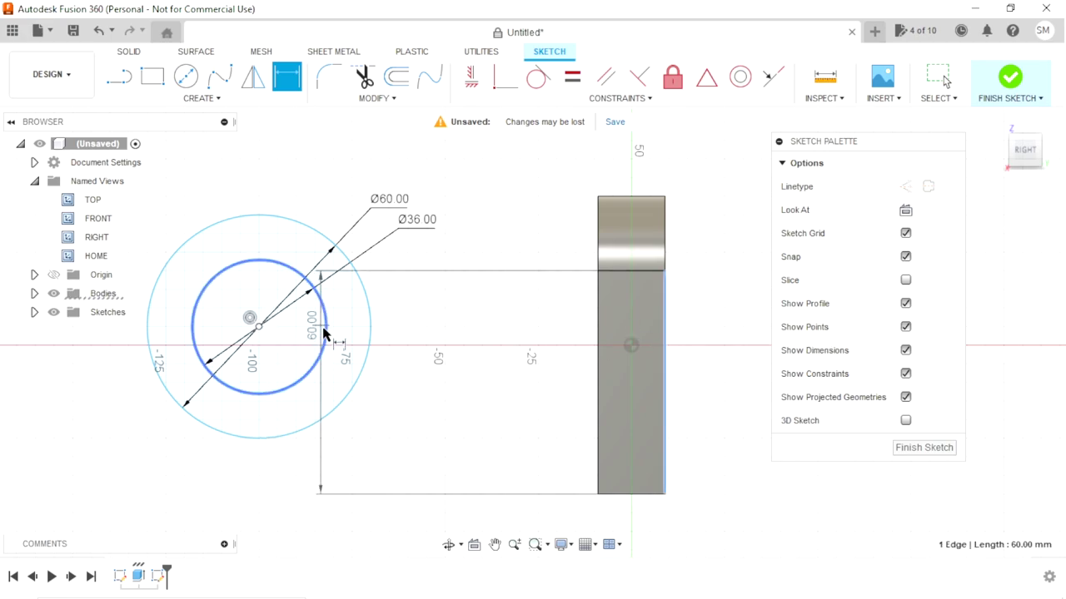
{"action": "left_click", "coordinate": [328, 341]}
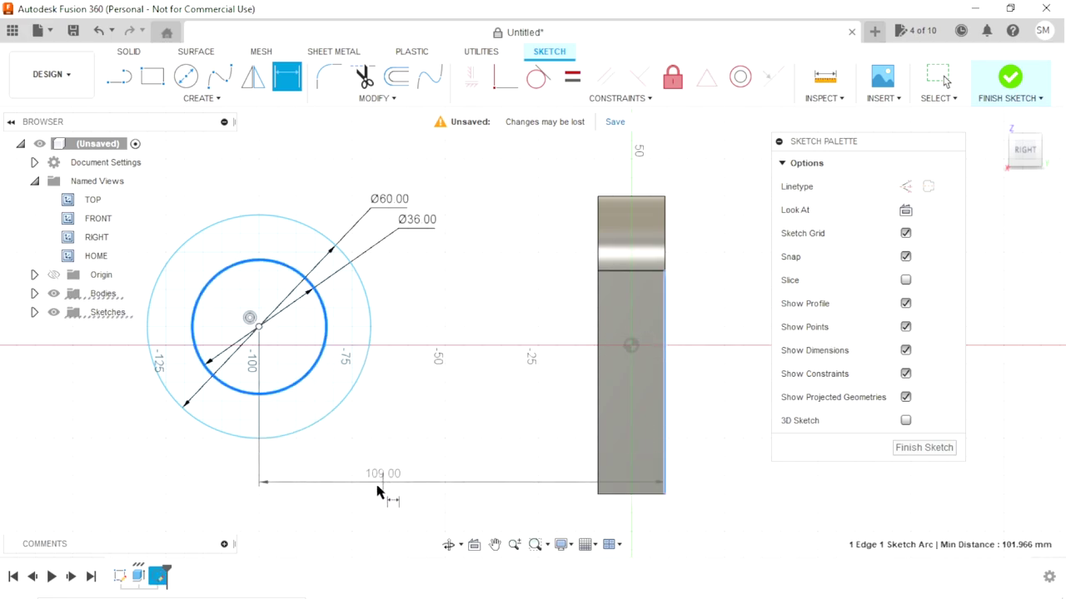
{"action": "scroll", "coordinate": [372, 497], "scroll_direction": "down", "scroll_amount": 3}
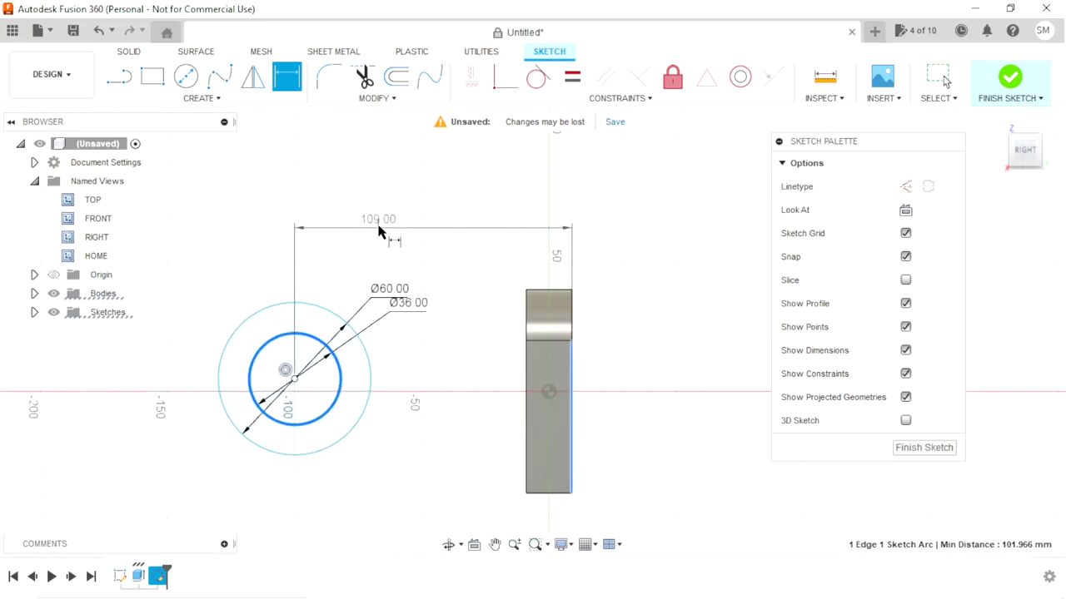
{"action": "left_click", "coordinate": [412, 231]}
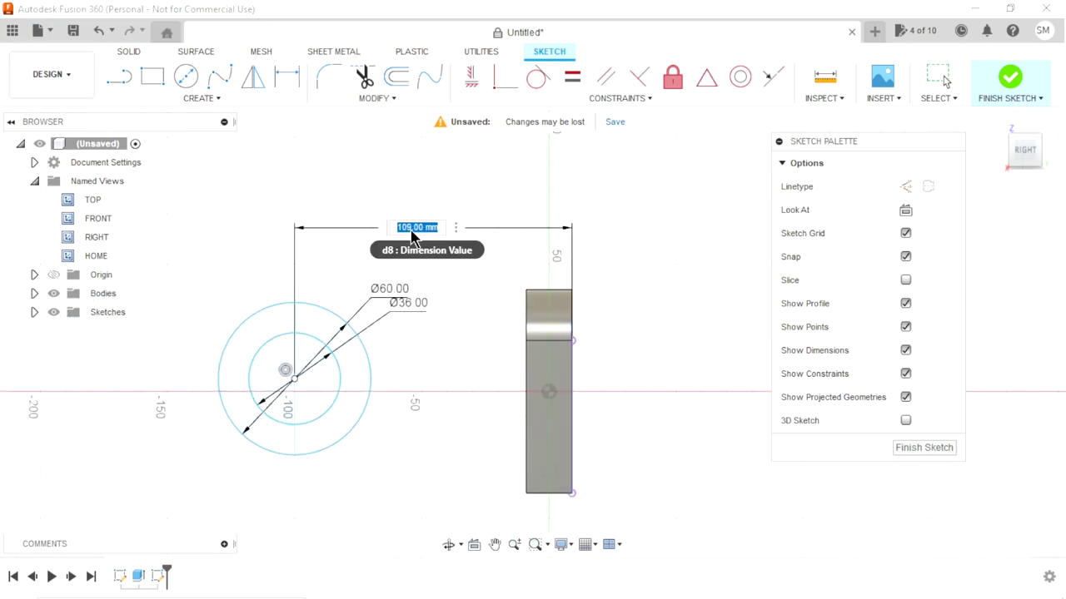
{"action": "type", "text": "140"}
{"action": "key", "text": "Return"}
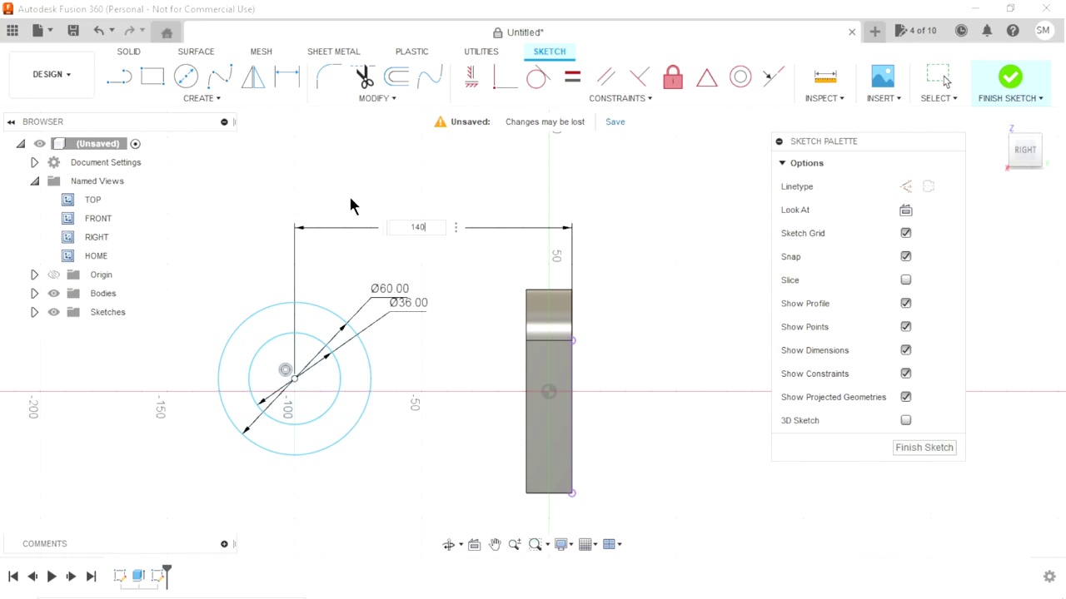
{"action": "key", "text": "Return"}
{"action": "scroll", "coordinate": [343, 452], "scroll_direction": "down", "scroll_amount": 1}
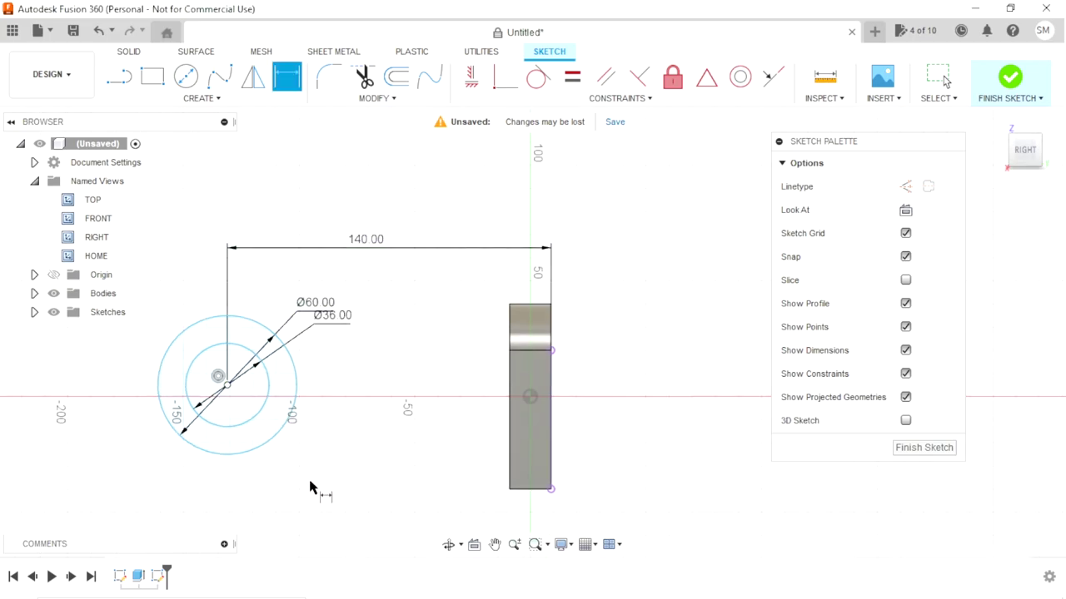
{"action": "scroll", "coordinate": [309, 487], "scroll_direction": "up", "scroll_amount": 1}
{"action": "scroll", "coordinate": [196, 493], "scroll_direction": "up", "scroll_amount": 1}
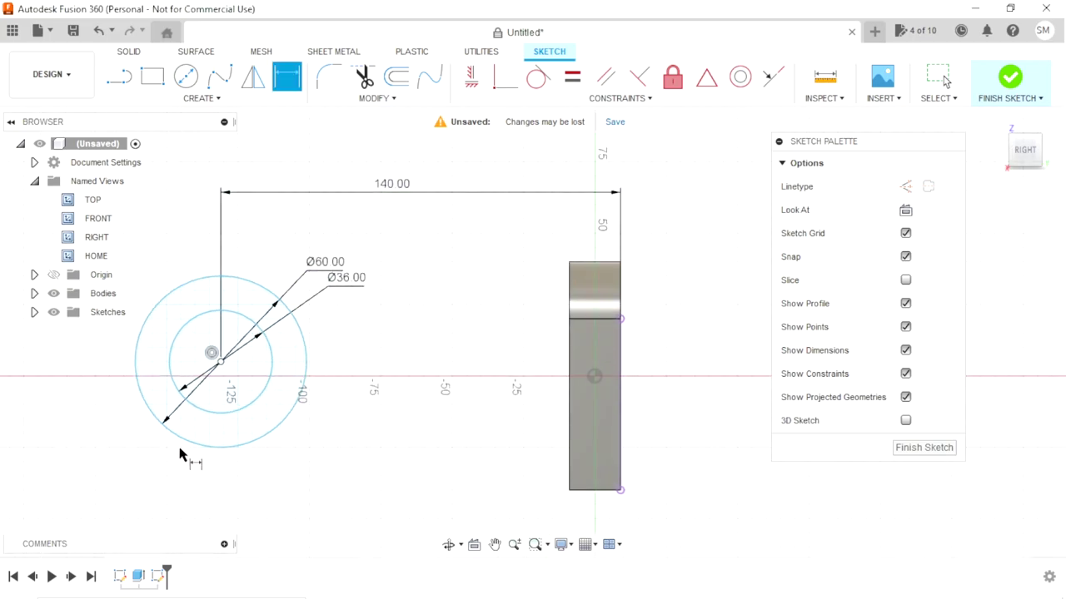
{"action": "scroll", "coordinate": [180, 453], "scroll_direction": "up", "scroll_amount": 1}
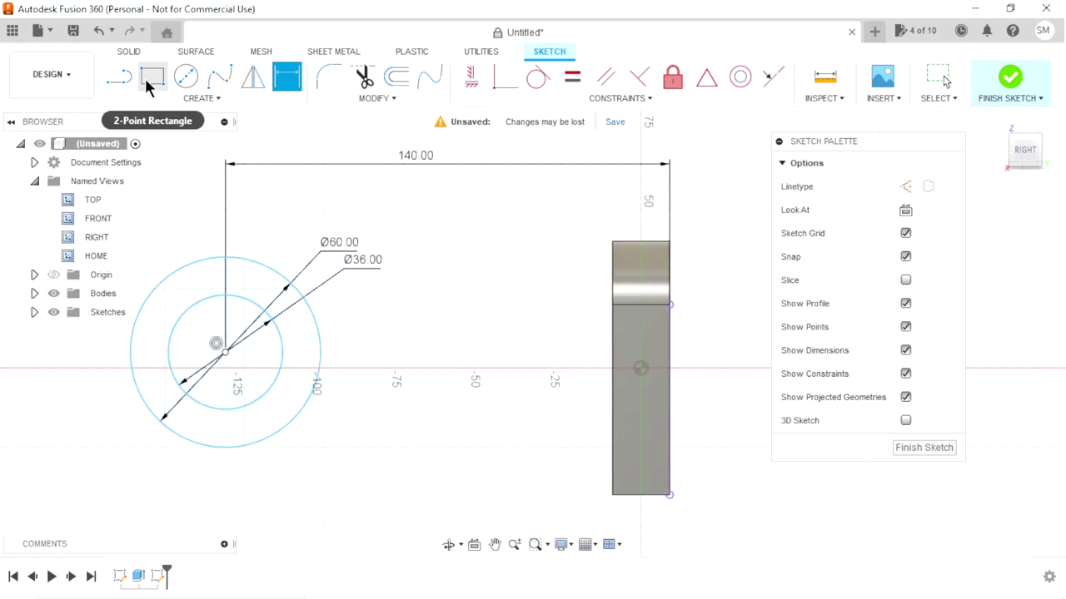
Step: Draw the lower stepped line chain leftward from the plate's bottom corner with a 20 mm-high, 45 mm-wide step
{"action": "left_click", "coordinate": [122, 81]}
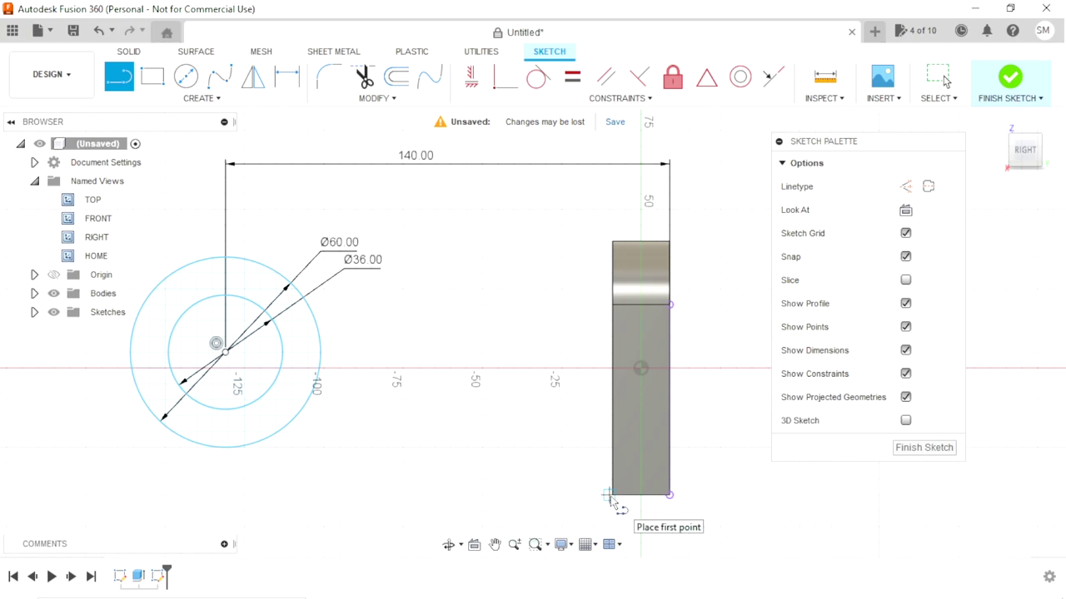
{"action": "left_click", "coordinate": [612, 495]}
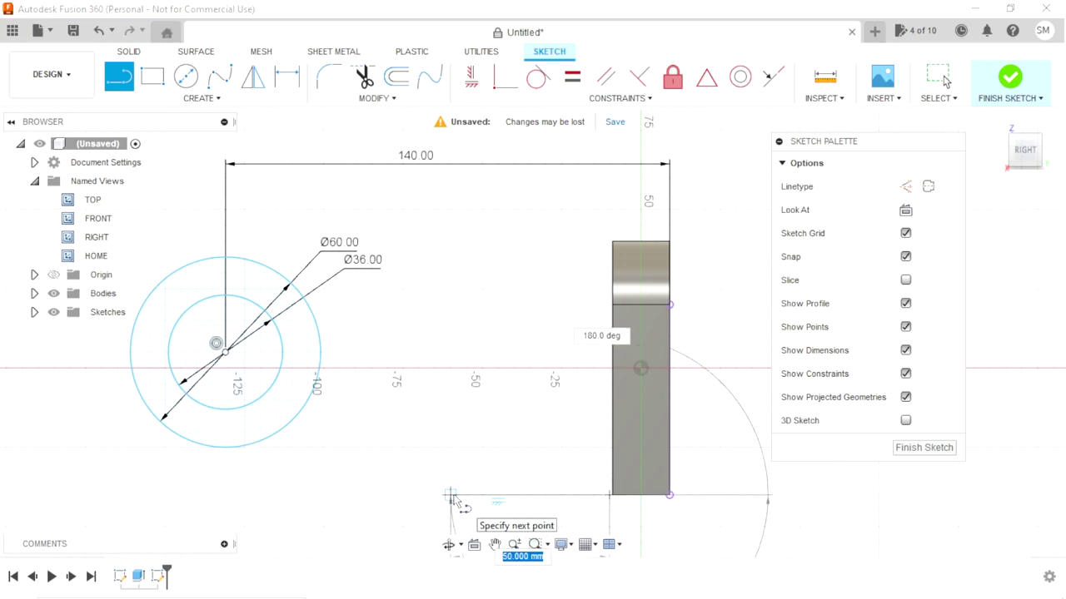
{"action": "left_click", "coordinate": [530, 497]}
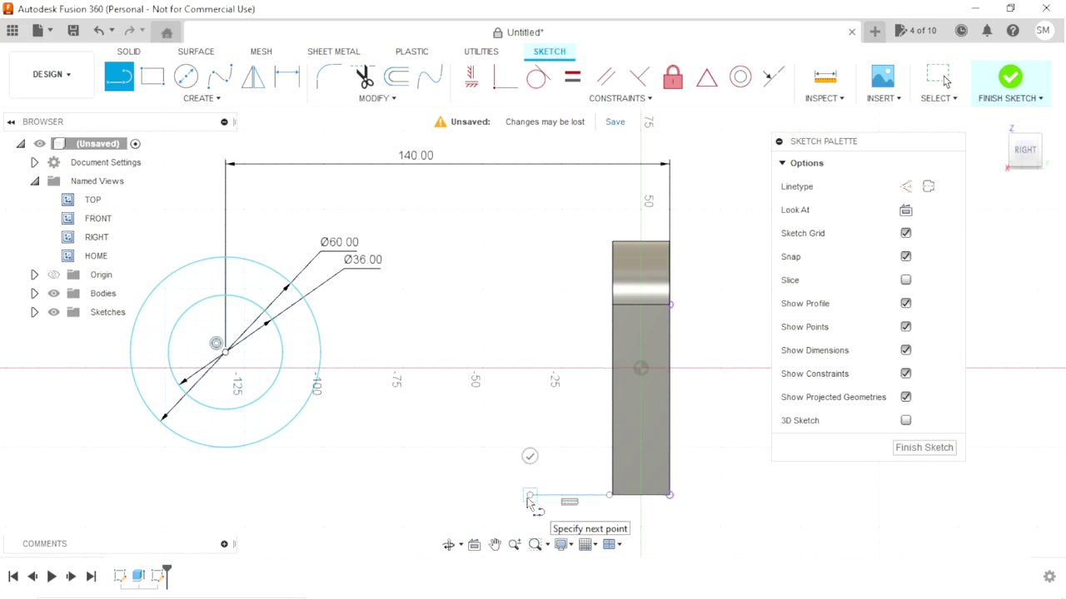
{"action": "left_click", "coordinate": [530, 432]}
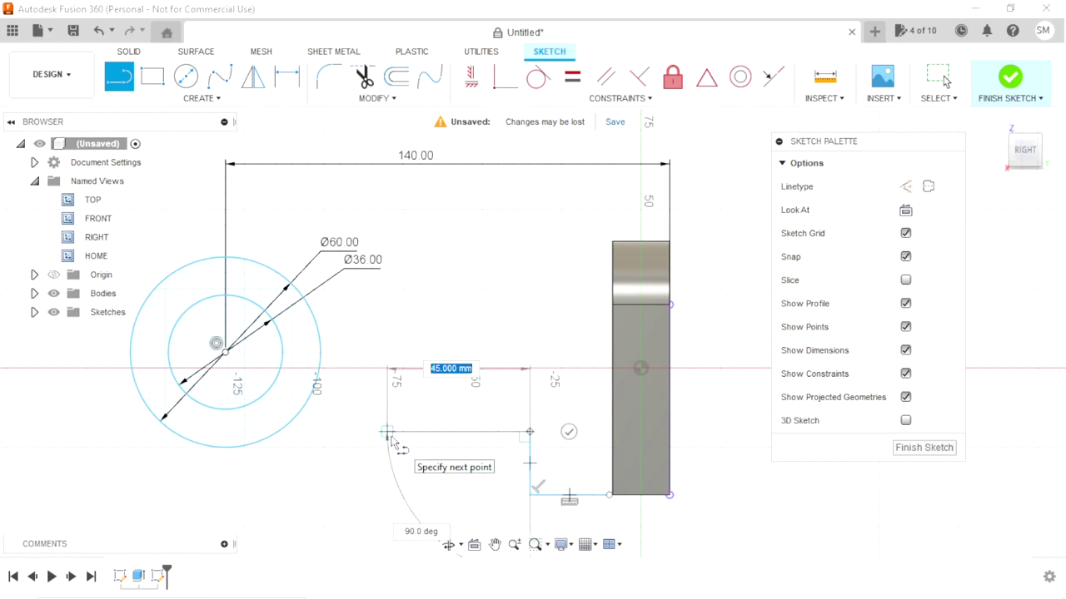
{"action": "left_click", "coordinate": [387, 432]}
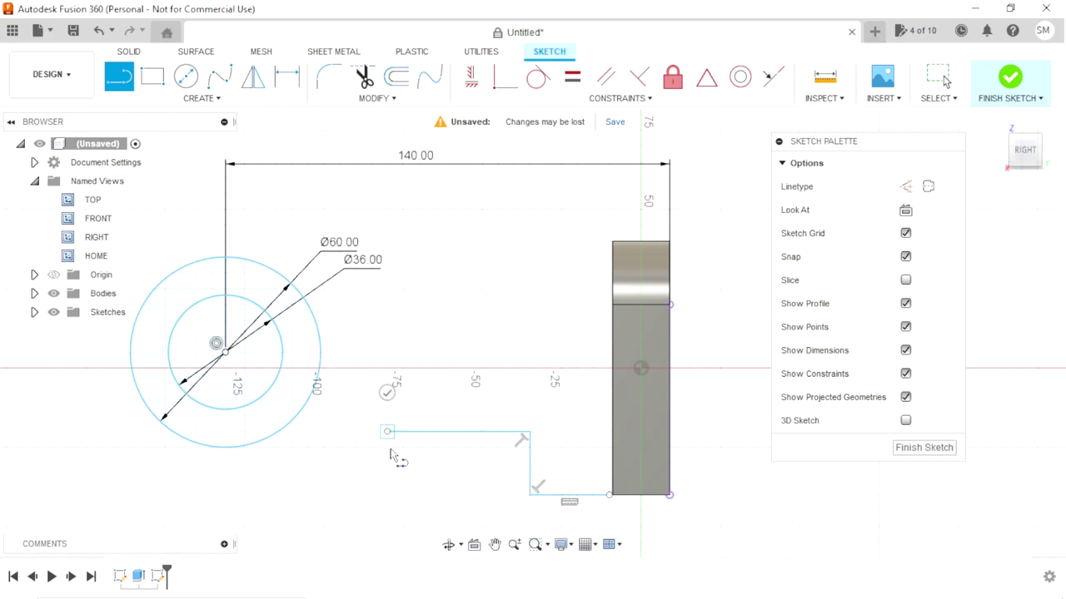
{"action": "left_click", "coordinate": [387, 494]}
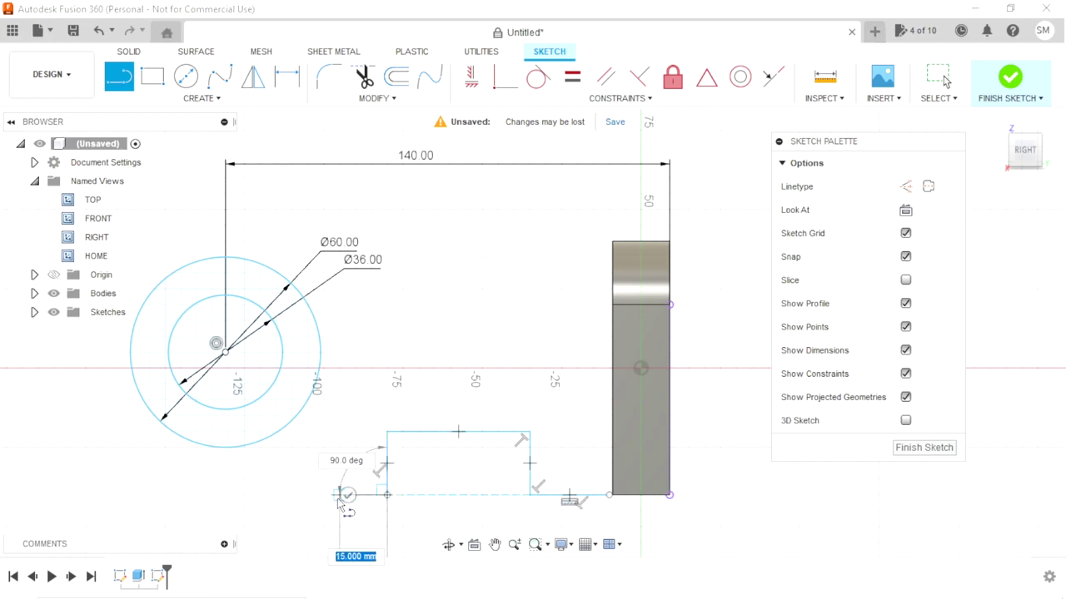
{"action": "left_click", "coordinate": [323, 495]}
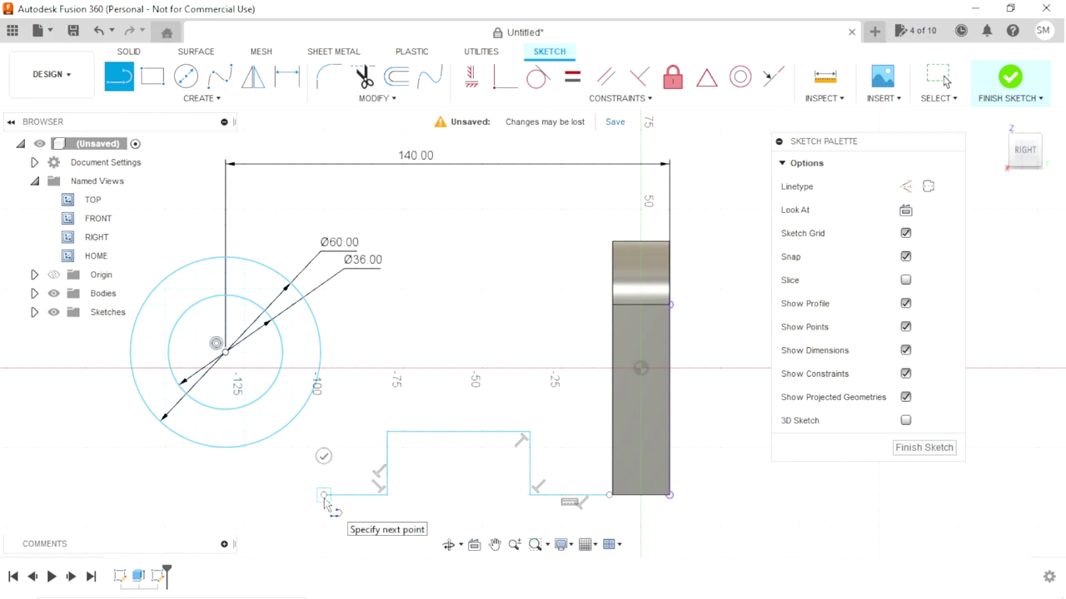
{"action": "left_click", "coordinate": [341, 473]}
{"action": "right_click", "coordinate": [394, 459]}
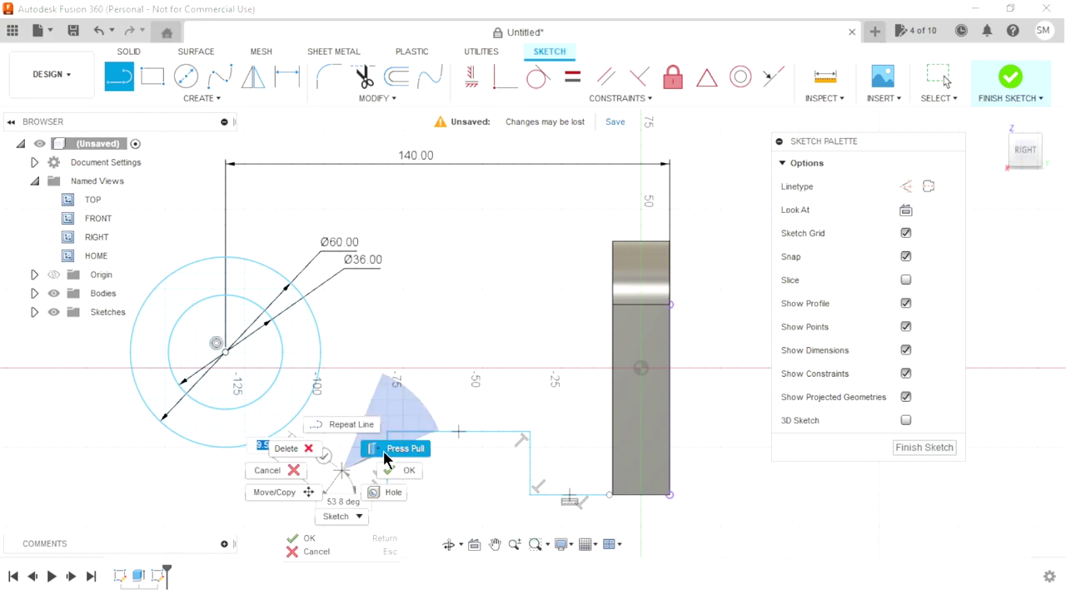
{"action": "left_click", "coordinate": [400, 471]}
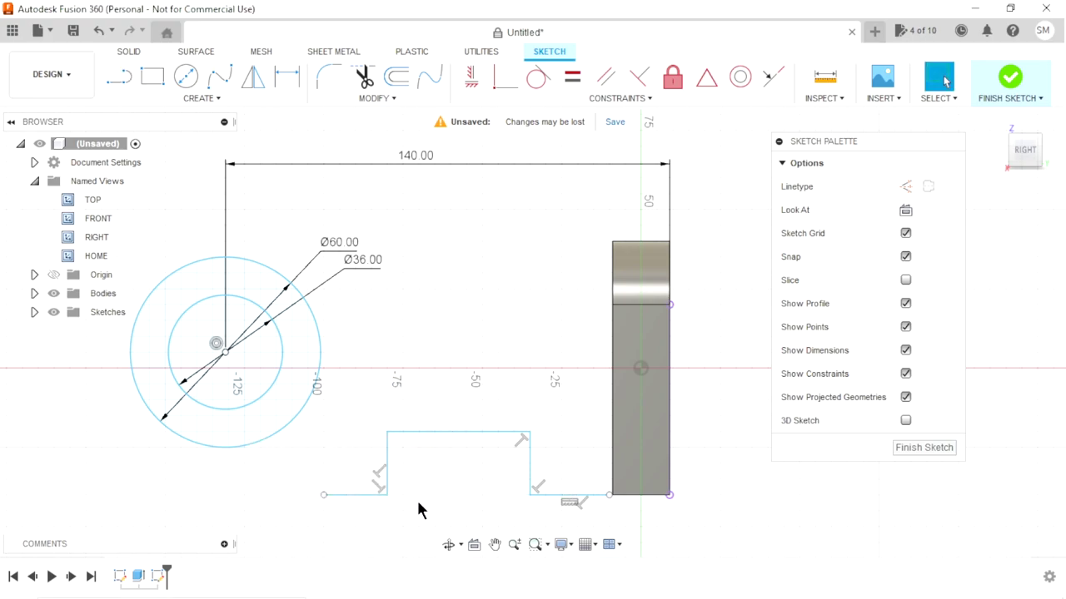
{"action": "scroll", "coordinate": [416, 498], "scroll_direction": "down", "scroll_amount": 1}
Step: Draw the upper line chain: up the plate face, 30 mm left, 10 mm down, 50 mm left
{"action": "left_click", "coordinate": [123, 84]}
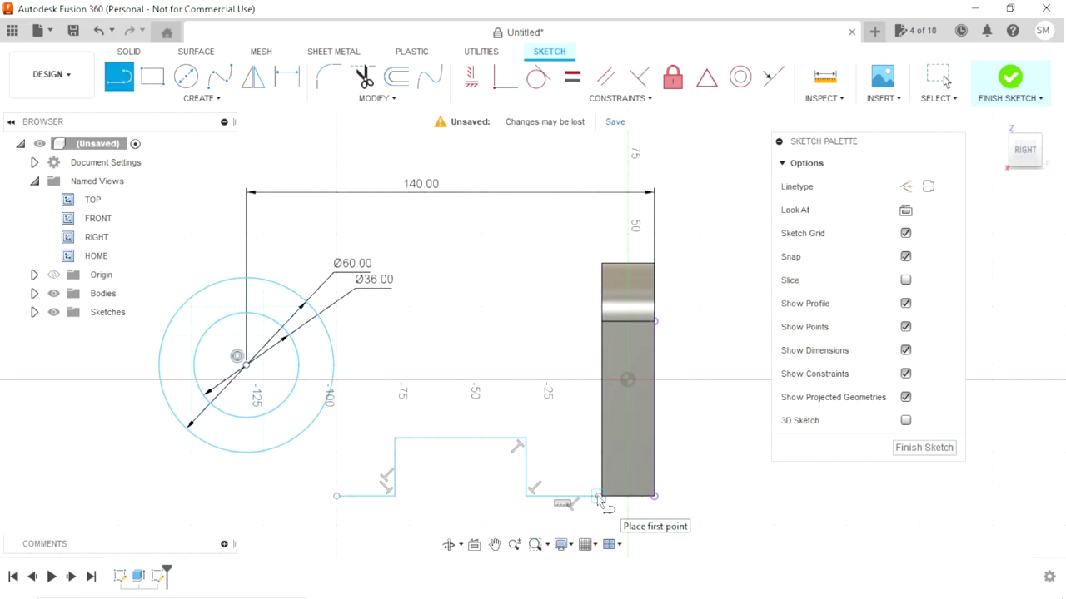
{"action": "left_click", "coordinate": [598, 496]}
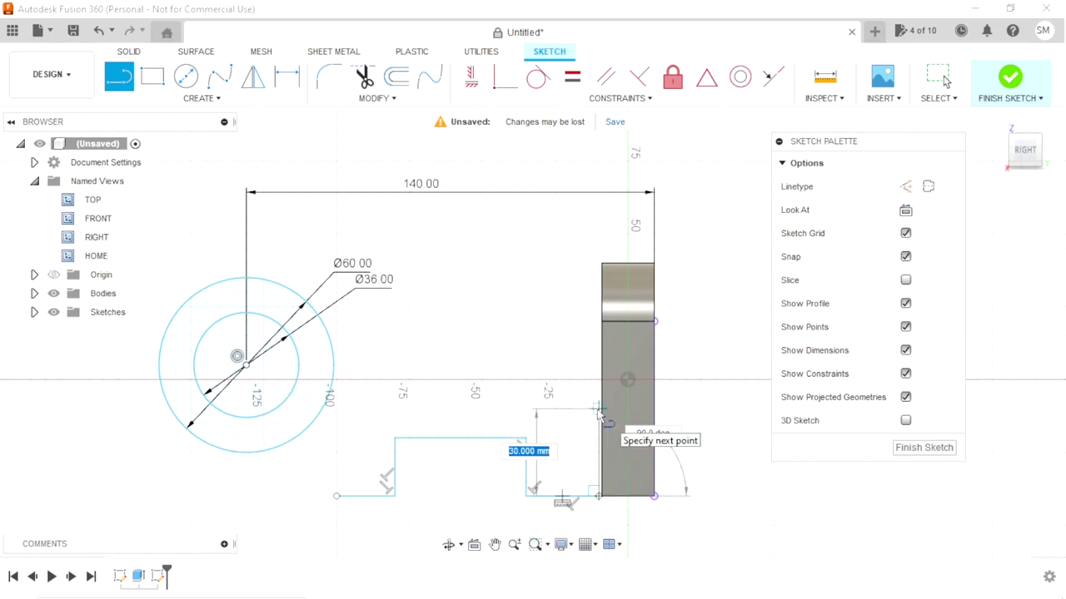
{"action": "left_click", "coordinate": [598, 366]}
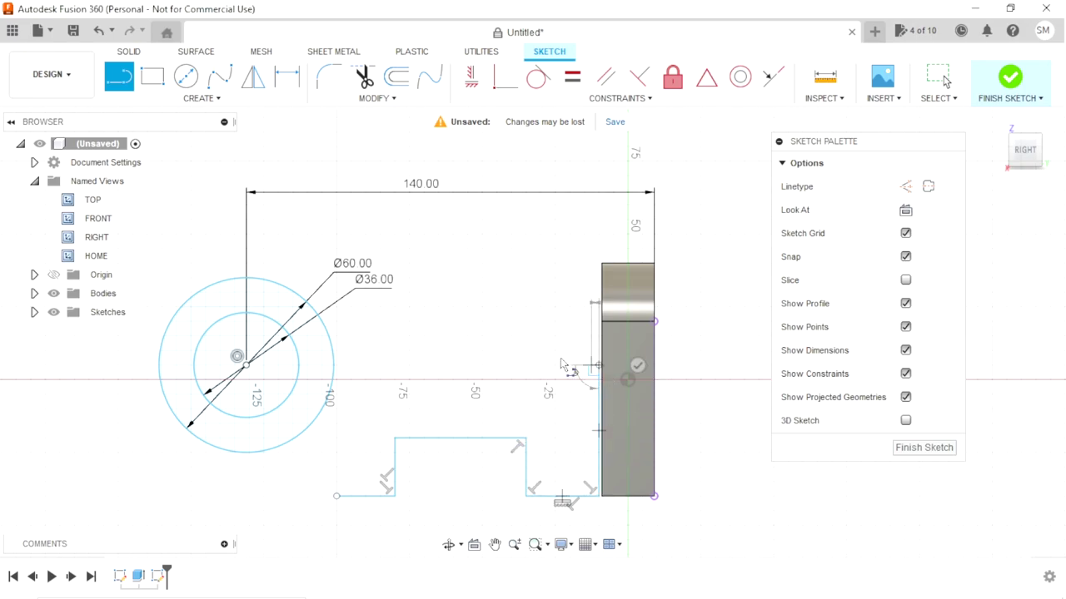
{"action": "left_click", "coordinate": [509, 366]}
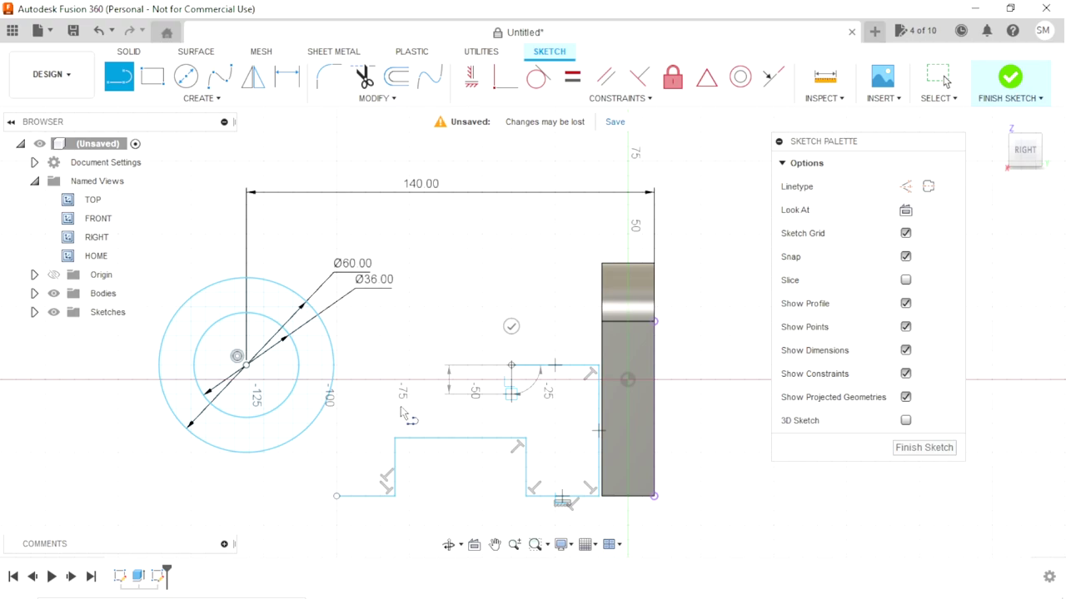
{"action": "left_click", "coordinate": [511, 394]}
{"action": "left_click", "coordinate": [366, 394]}
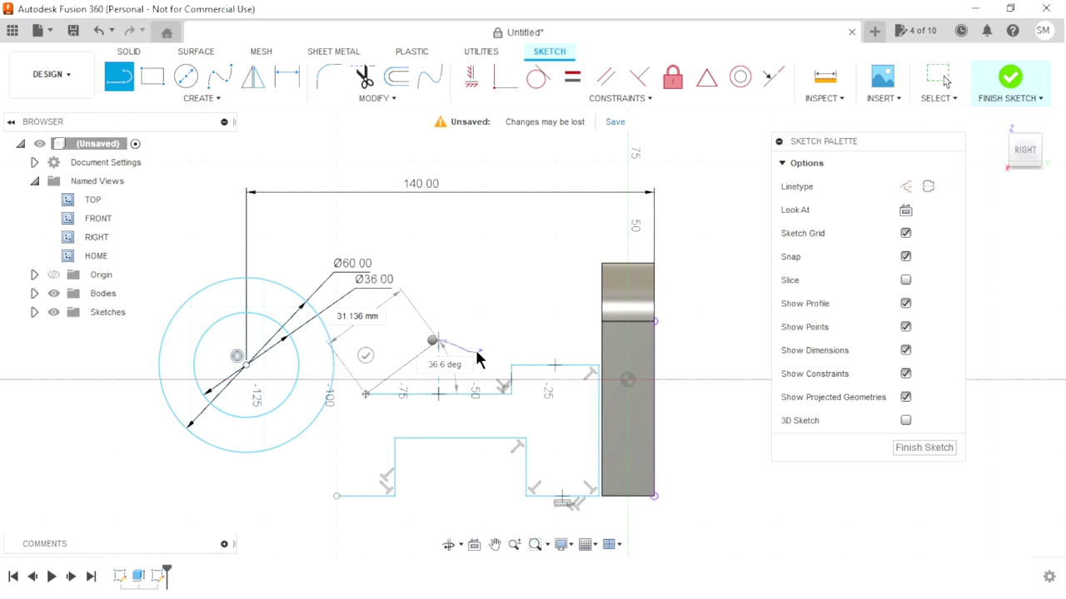
{"action": "right_click", "coordinate": [437, 341]}
{"action": "left_click", "coordinate": [498, 340]}
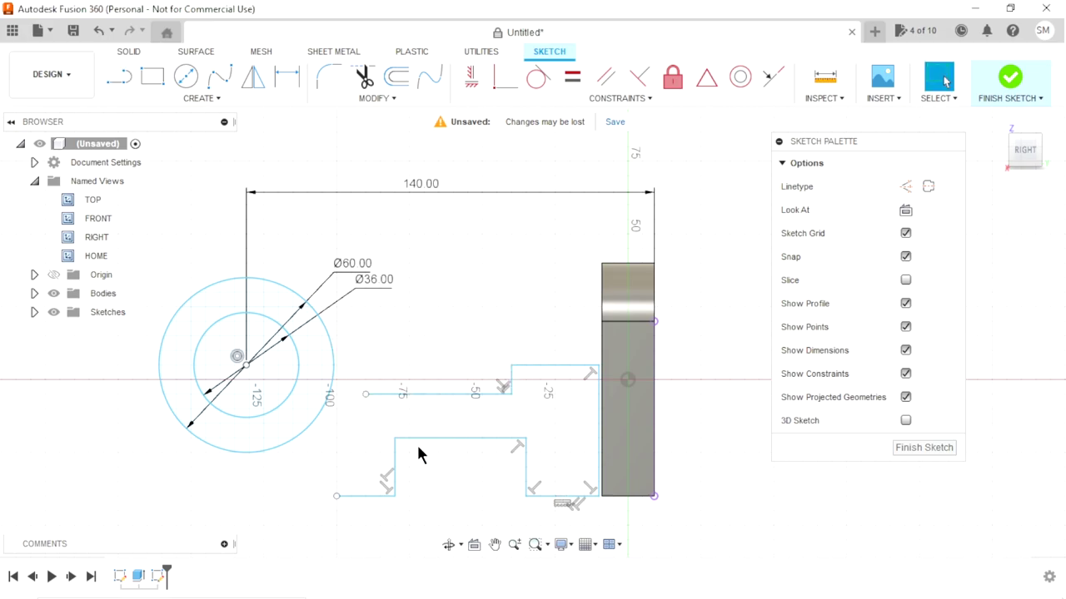
Step: Pan and zoom to centre the view on the back plate
{"action": "scroll", "coordinate": [448, 512], "scroll_direction": "down", "scroll_amount": 1}
{"action": "scroll", "coordinate": [447, 516], "scroll_direction": "up", "scroll_amount": 1}
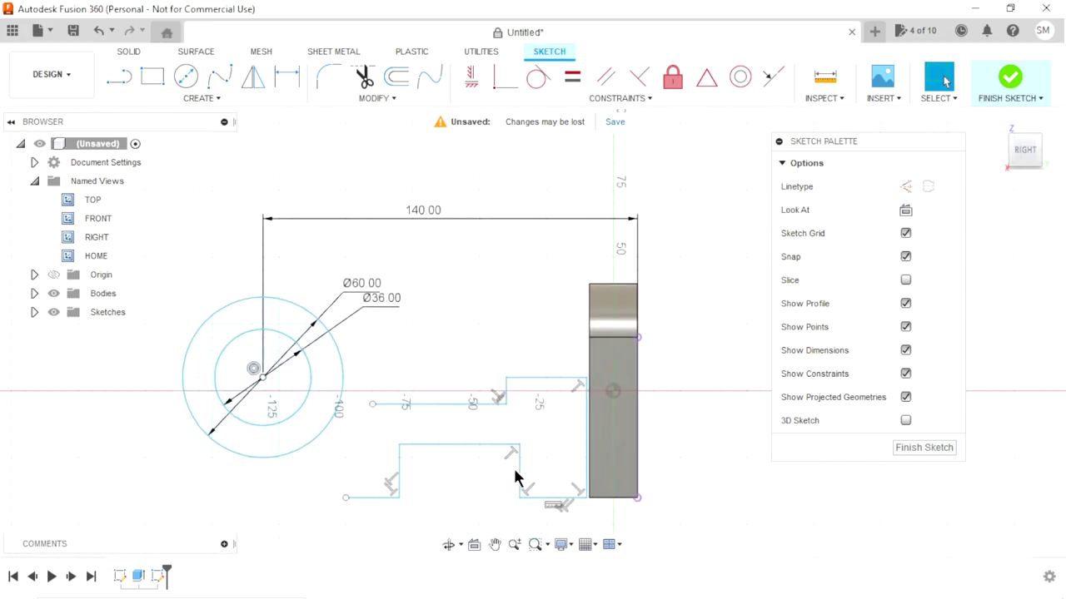
{"action": "scroll", "coordinate": [510, 487], "scroll_direction": "up", "scroll_amount": 1}
{"action": "left_click", "coordinate": [494, 549]}
{"action": "left_click_drag", "start_coordinate": [527, 452], "coordinate": [555, 363]}
{"action": "scroll", "coordinate": [614, 356], "scroll_direction": "up", "scroll_amount": 1}
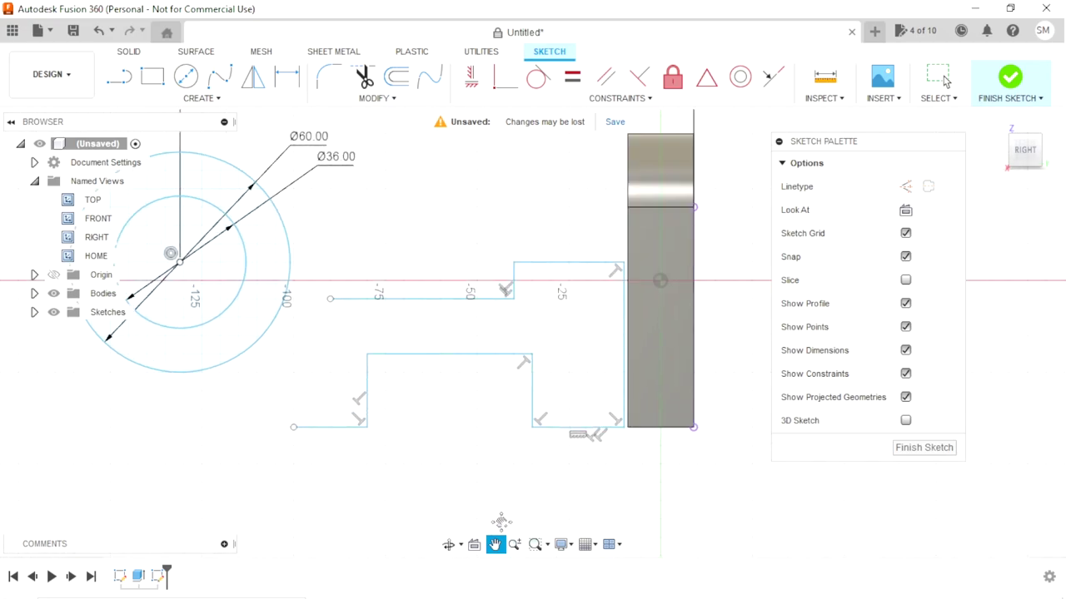
{"action": "scroll", "coordinate": [675, 330], "scroll_direction": "up", "scroll_amount": 2}
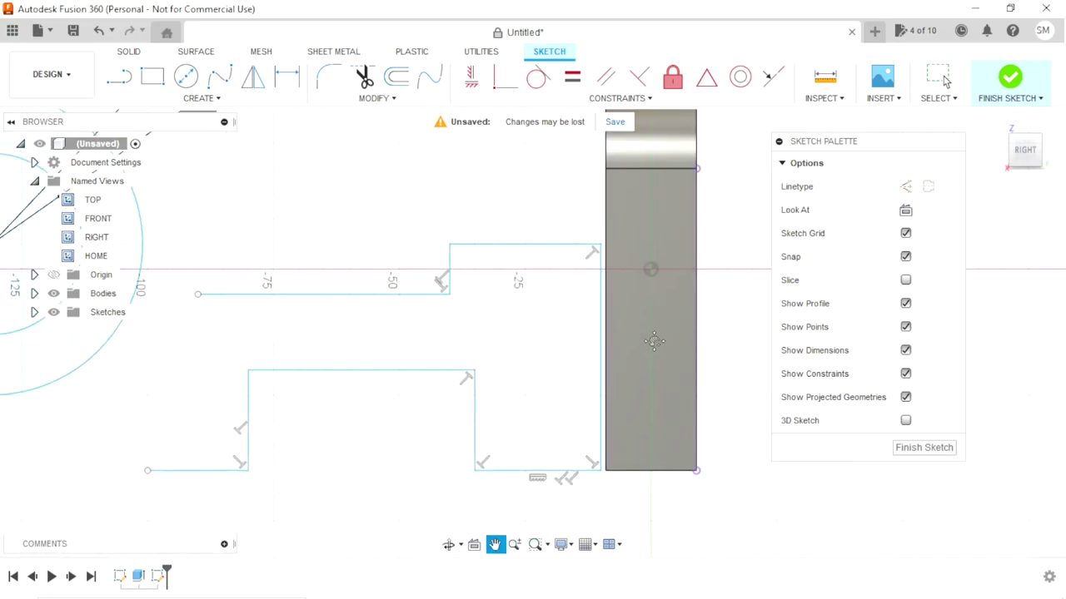
Step: Make the vertical sketch line collinear with the plate's side edge
{"action": "key", "text": "Escape"}
{"action": "left_click", "coordinate": [602, 393]}
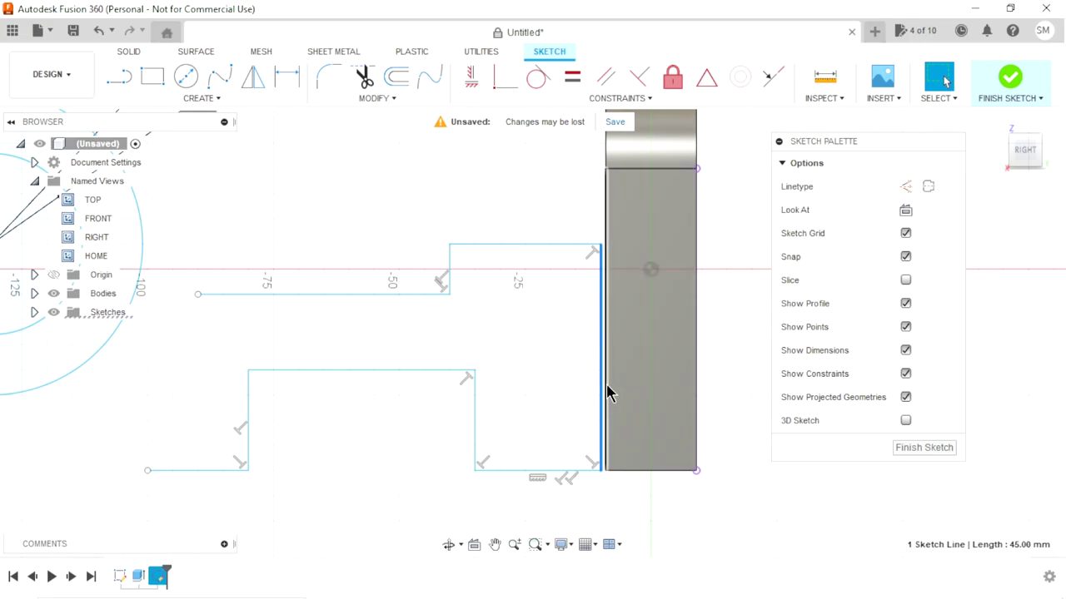
{"action": "left_click", "coordinate": [606, 388], "text": "ctrl"}
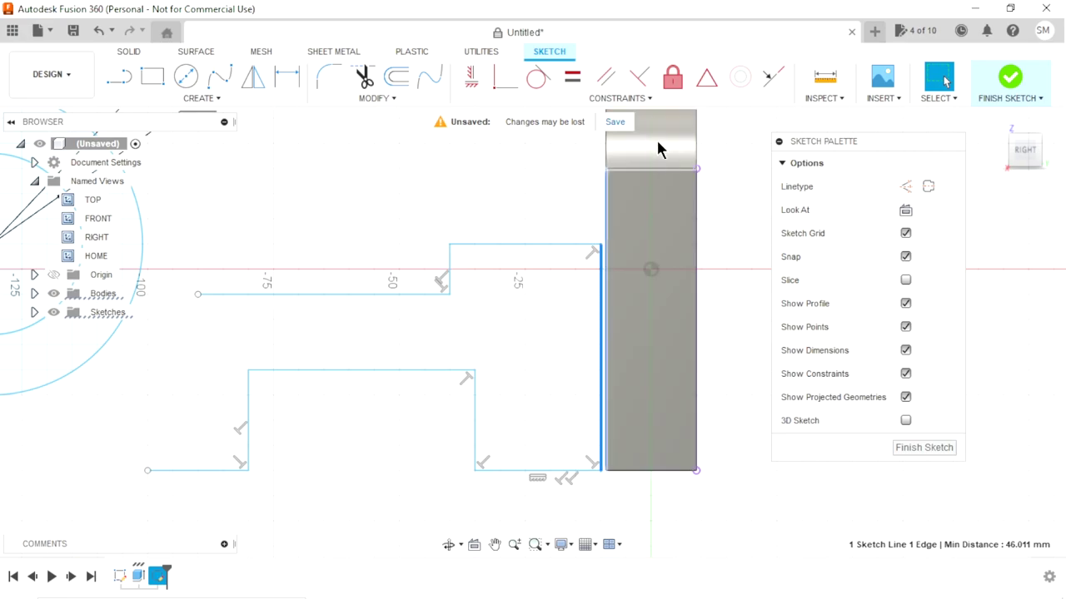
{"action": "left_click", "coordinate": [771, 79]}
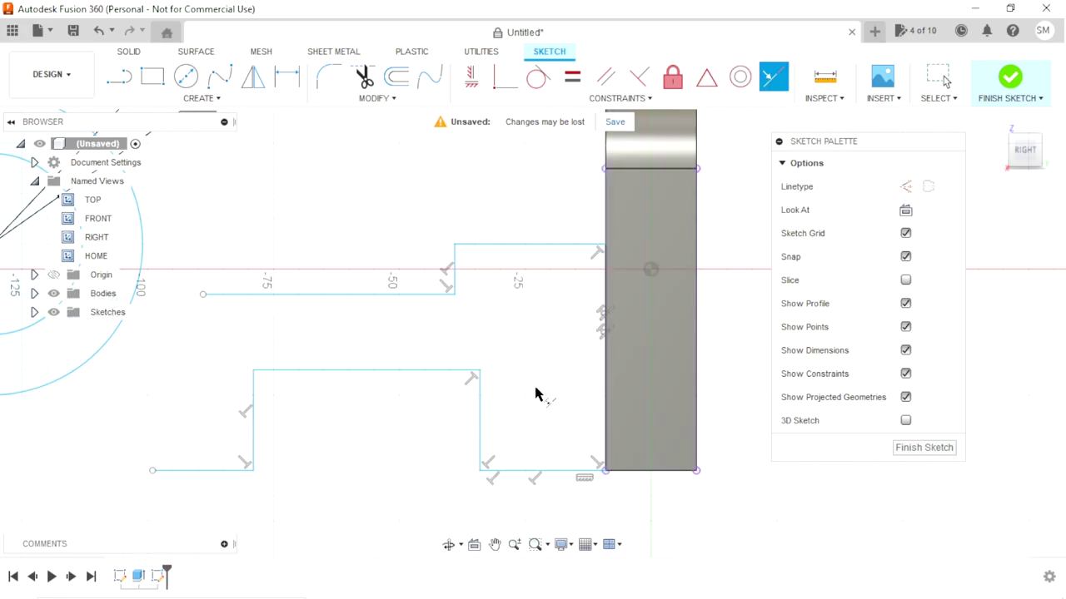
{"action": "scroll", "coordinate": [524, 393], "scroll_direction": "down", "scroll_amount": 1}
{"action": "scroll", "coordinate": [558, 468], "scroll_direction": "up", "scroll_amount": 1}
{"action": "scroll", "coordinate": [587, 460], "scroll_direction": "up", "scroll_amount": 1}
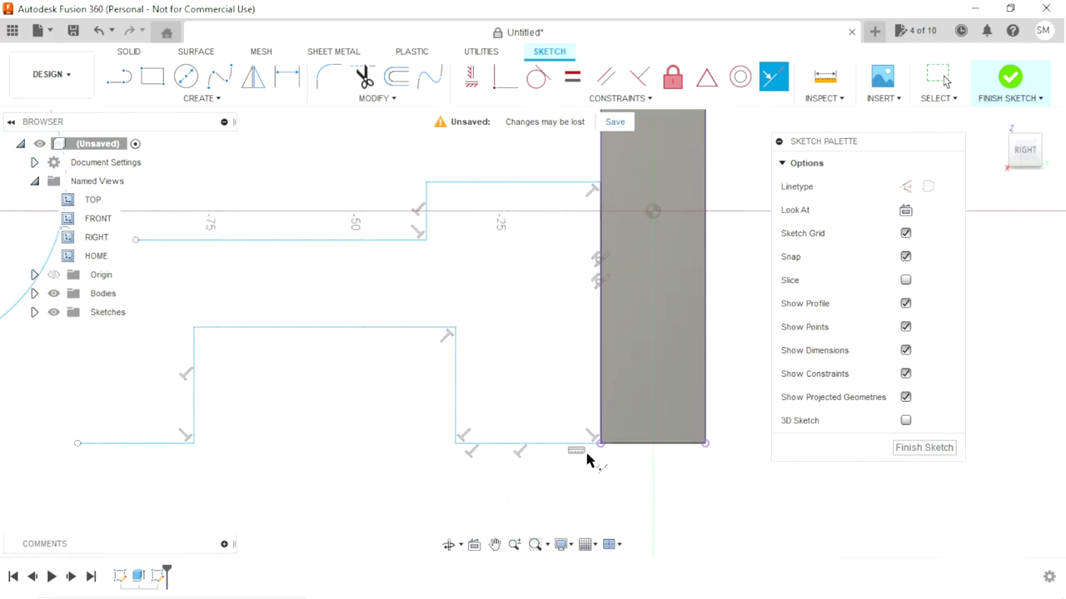
Step: Make the bottom sketch line collinear with the plate's bottom edge
{"action": "left_click", "coordinate": [586, 444]}
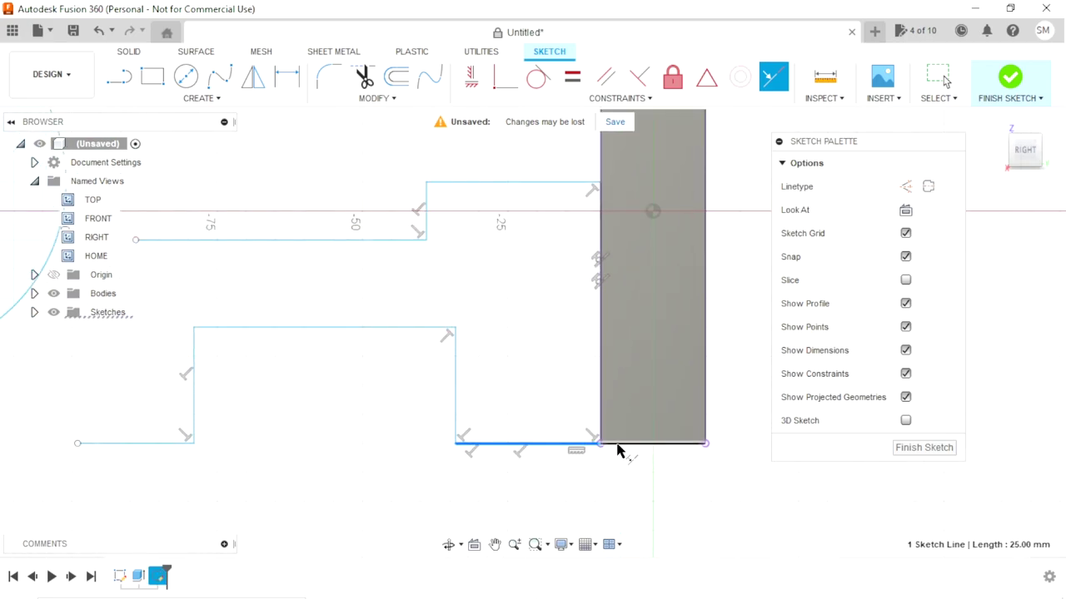
{"action": "left_click", "coordinate": [618, 445]}
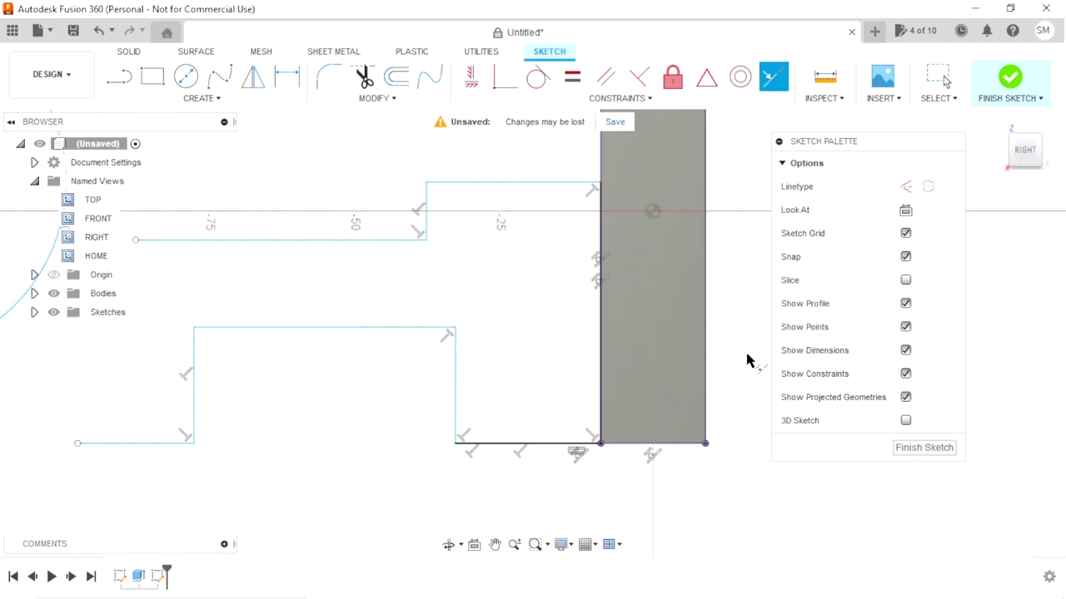
{"action": "key", "text": "Escape"}
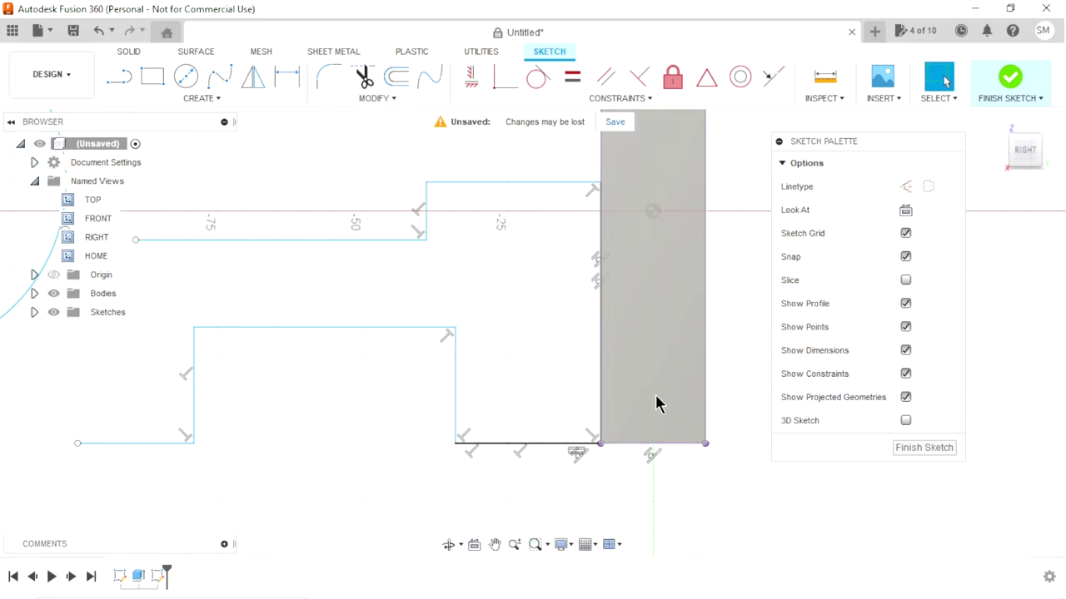
{"action": "scroll", "coordinate": [575, 408], "scroll_direction": "down", "scroll_amount": 1}
{"action": "scroll", "coordinate": [325, 426], "scroll_direction": "up", "scroll_amount": 2}
{"action": "scroll", "coordinate": [271, 425], "scroll_direction": "down", "scroll_amount": 1}
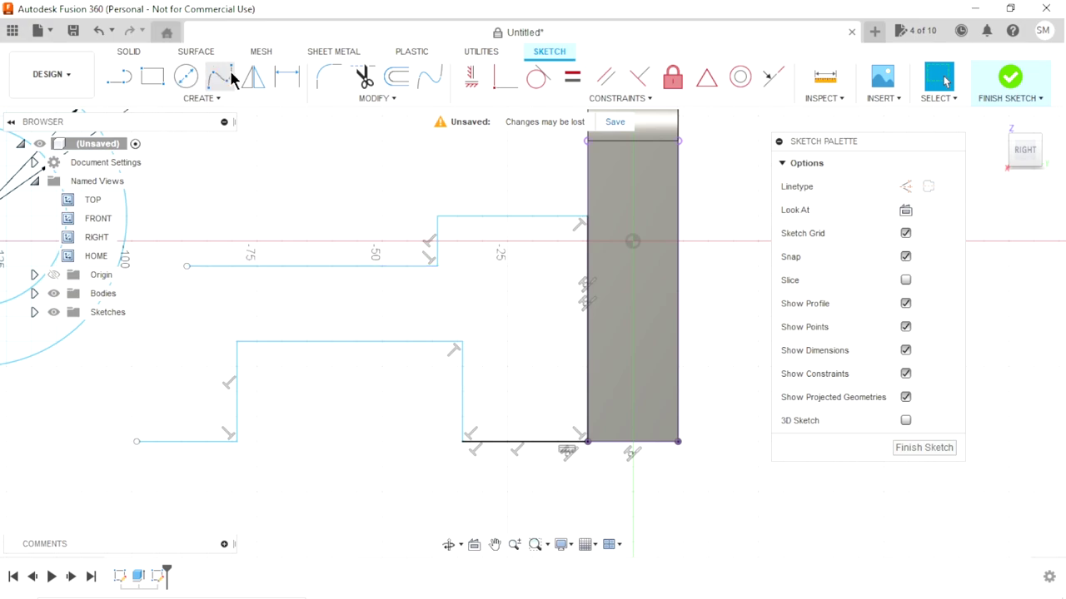
Step: Dimension the arm's bottom step at 18 mm and its long line at 60 mm
{"action": "left_click", "coordinate": [286, 77]}
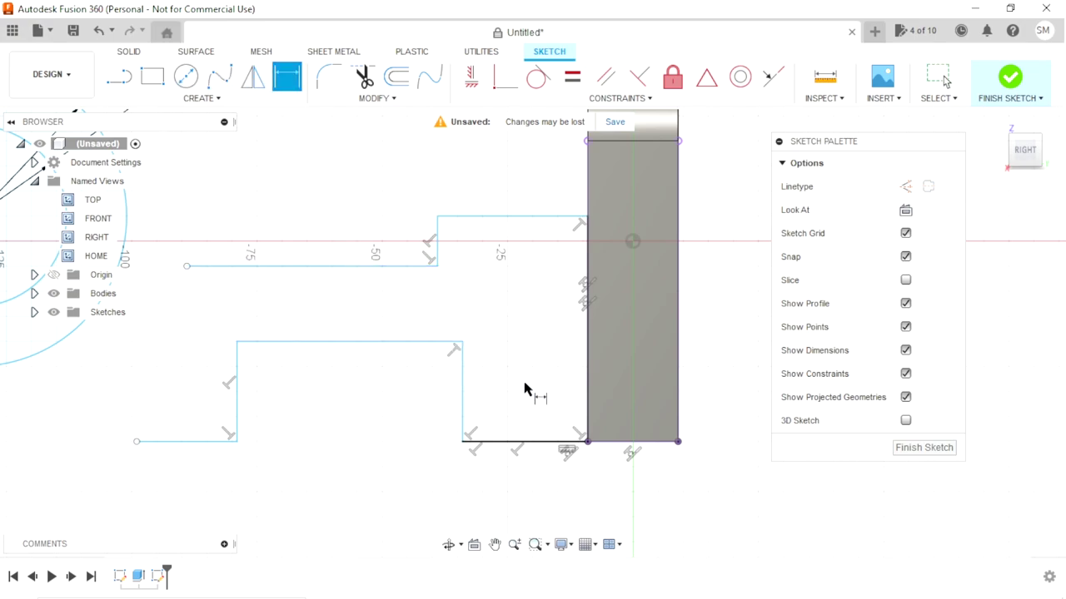
{"action": "left_click", "coordinate": [528, 444]}
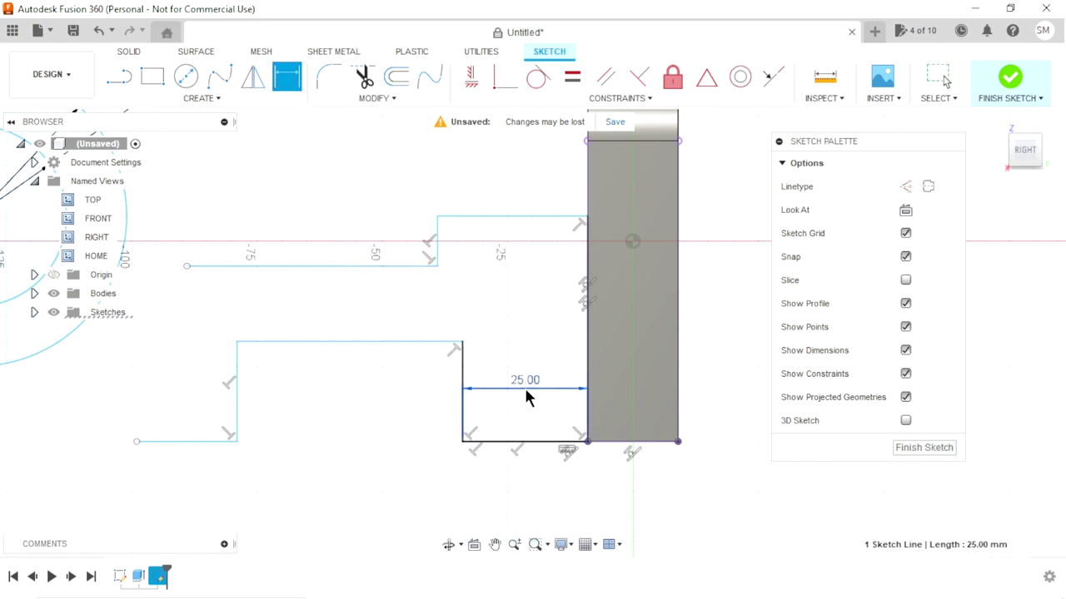
{"action": "left_click", "coordinate": [524, 388]}
{"action": "type", "text": "18"}
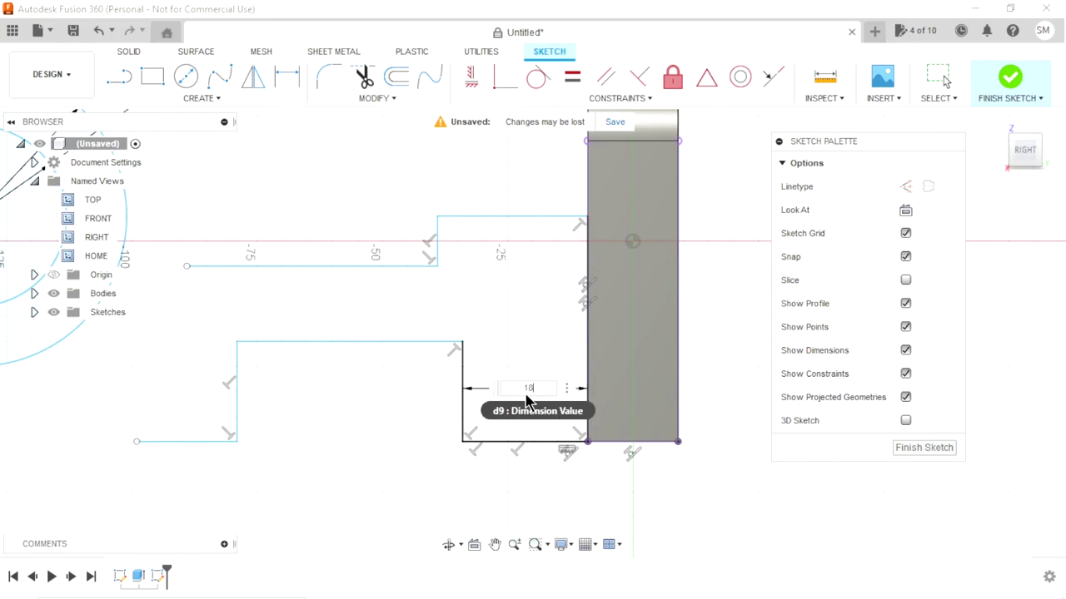
{"action": "key", "text": "Return"}
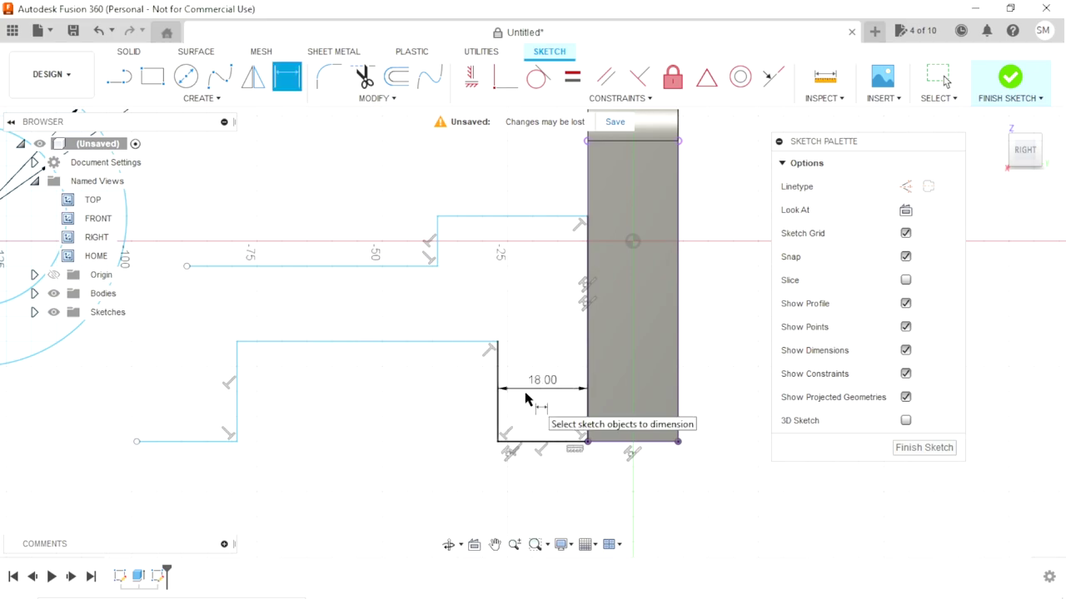
{"action": "left_click", "coordinate": [370, 348]}
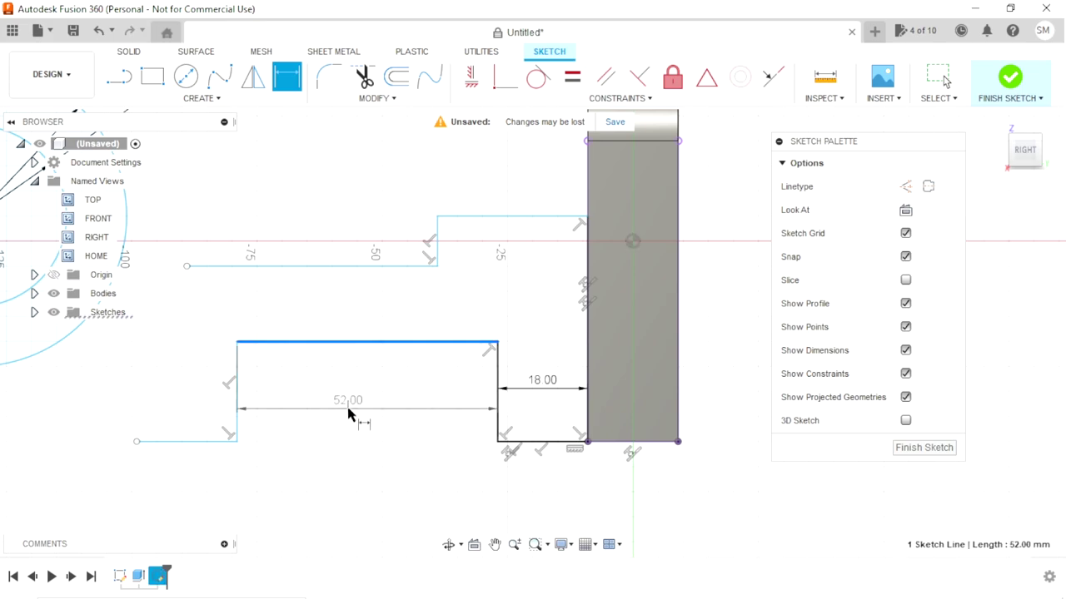
{"action": "left_click", "coordinate": [350, 416]}
{"action": "type", "text": "60"}
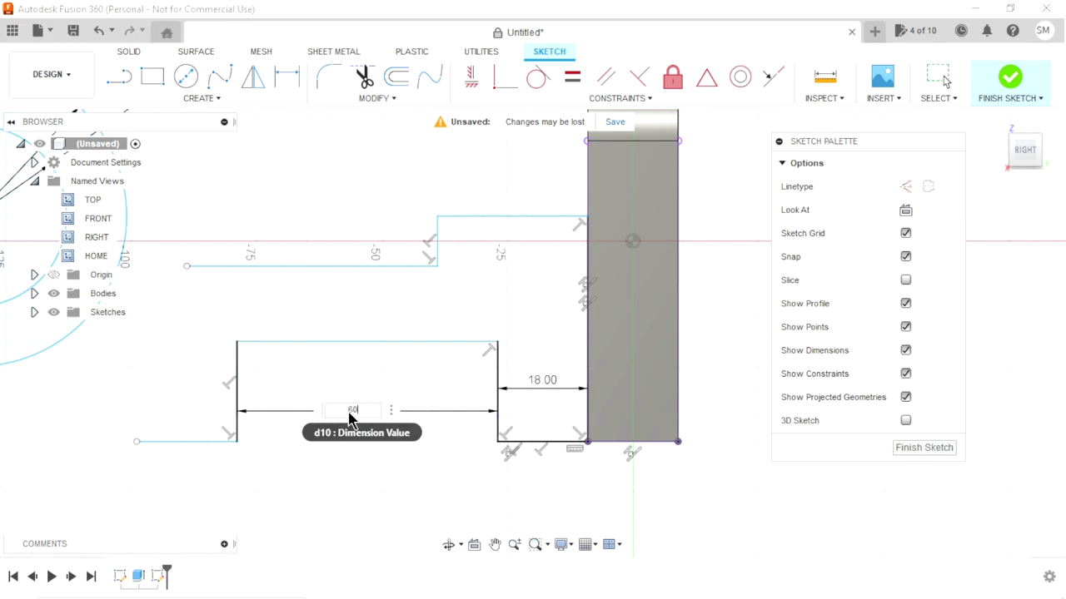
{"action": "key", "text": "Return"}
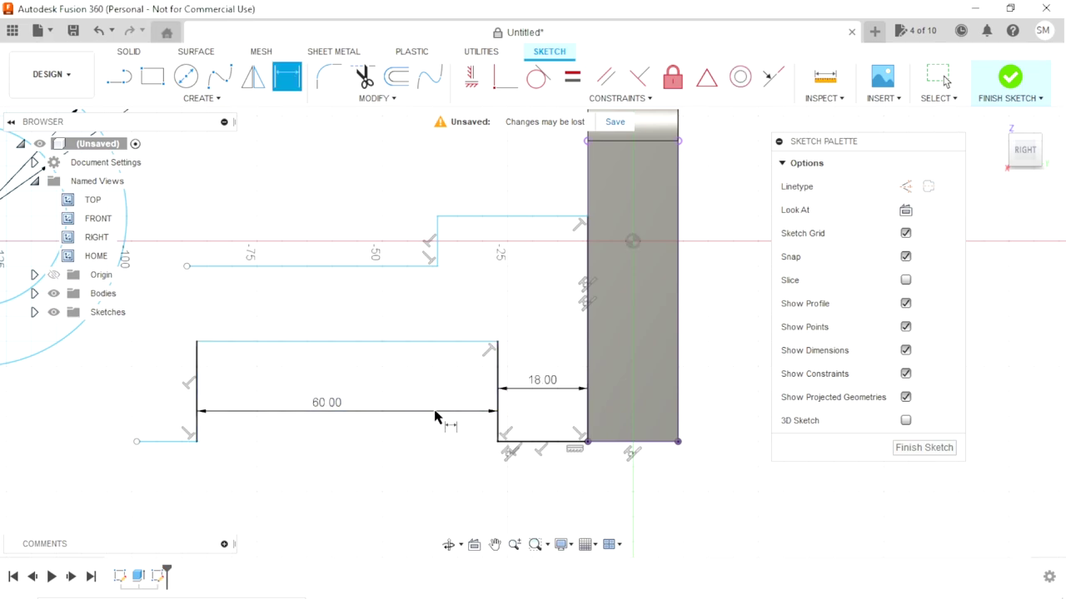
Step: Add the 12 mm gap, 6 mm step rise and 40 mm top-line dimensions
{"action": "scroll", "coordinate": [370, 472], "scroll_direction": "down", "scroll_amount": 1}
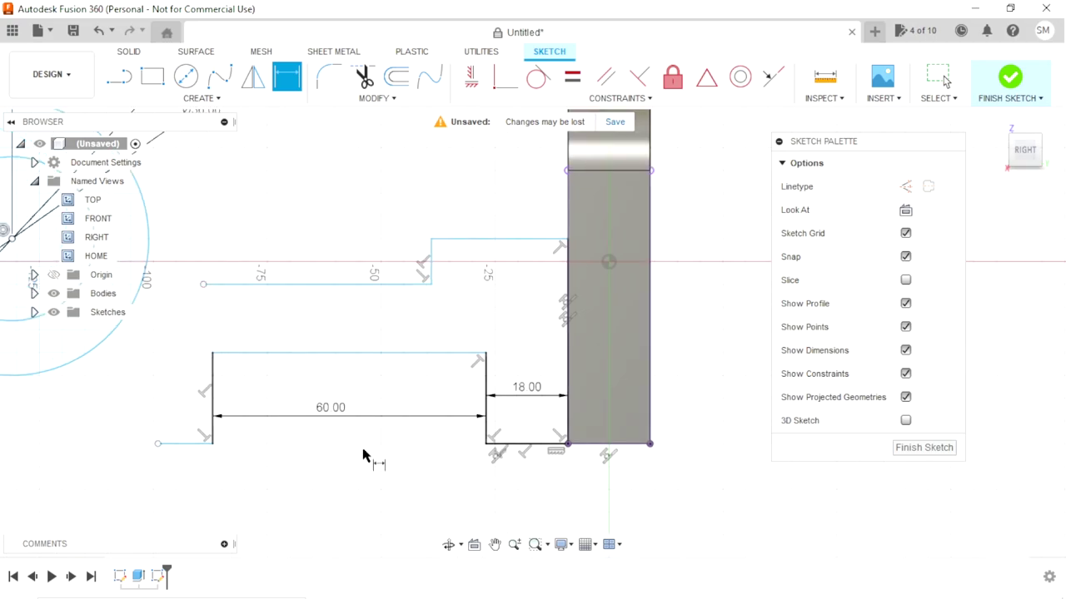
{"action": "left_click", "coordinate": [400, 288]}
{"action": "left_click", "coordinate": [380, 353]}
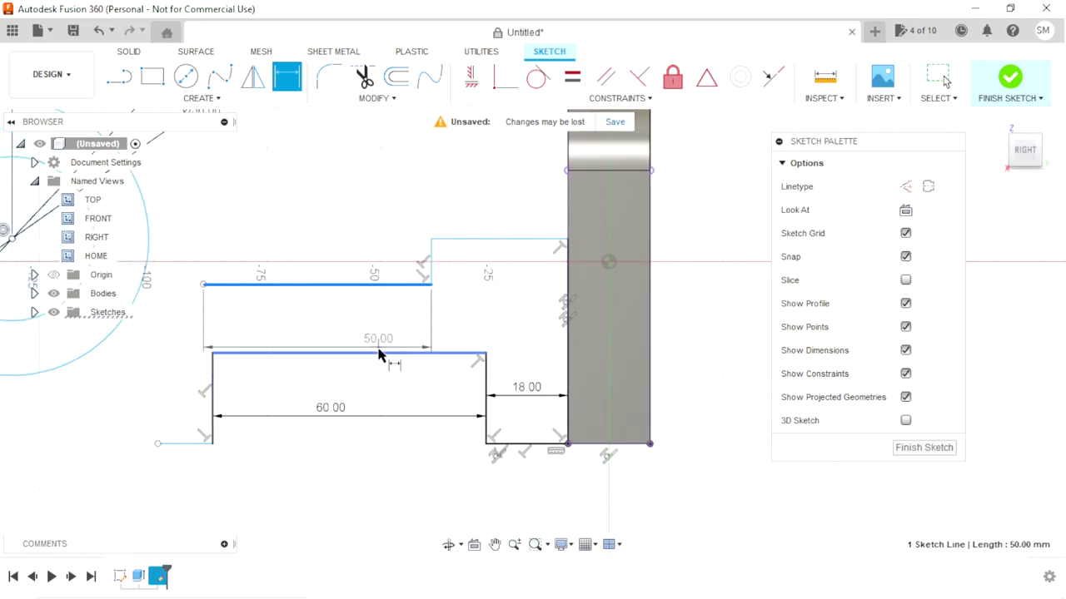
{"action": "left_click", "coordinate": [361, 329]}
{"action": "type", "text": "12"}
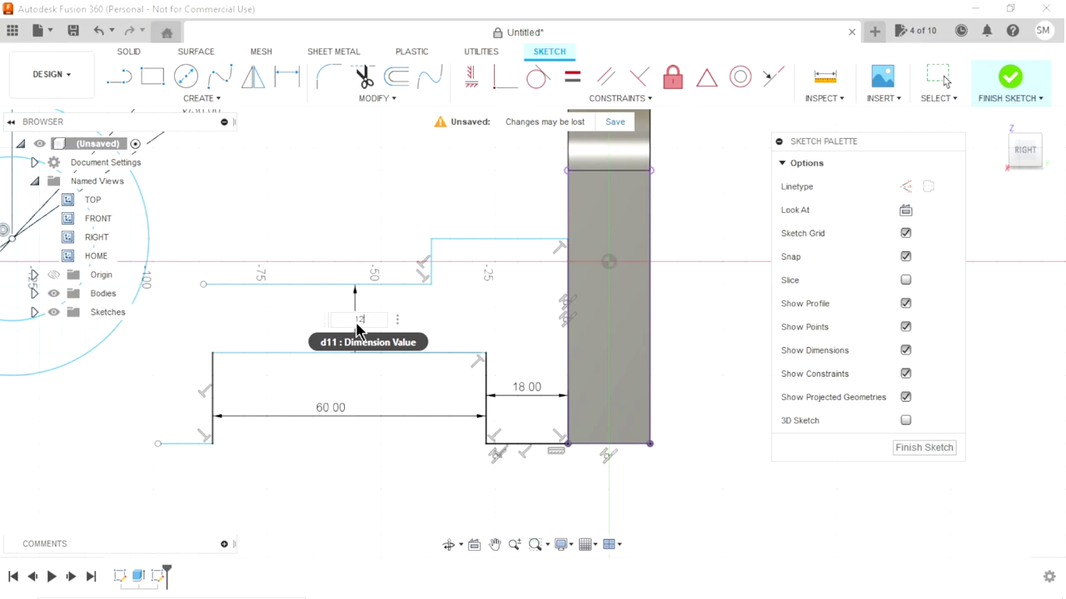
{"action": "key", "text": "Return"}
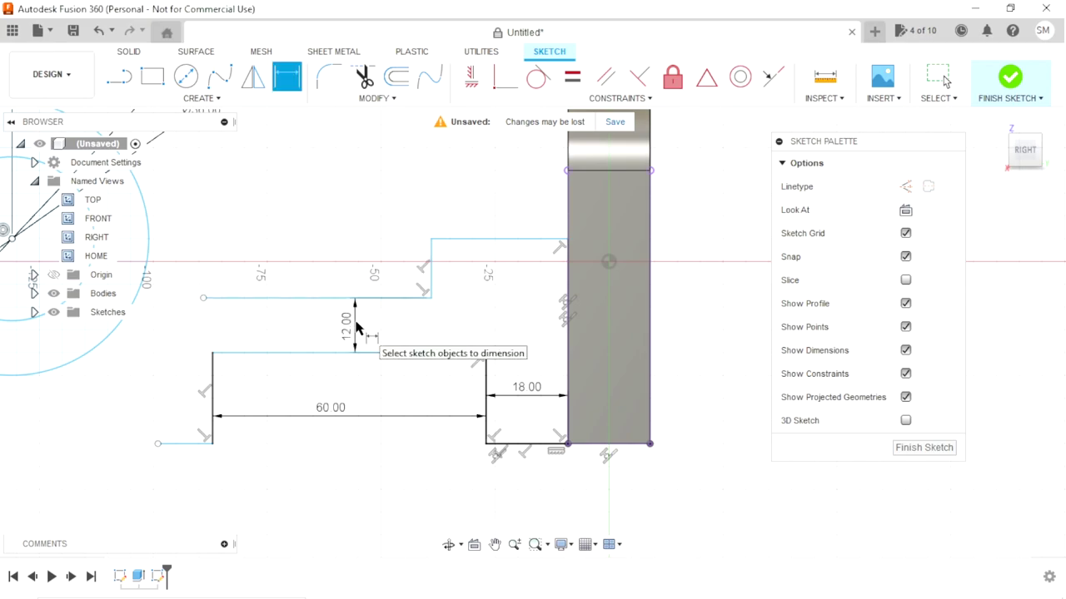
{"action": "left_click", "coordinate": [442, 239]}
{"action": "left_click", "coordinate": [391, 298]}
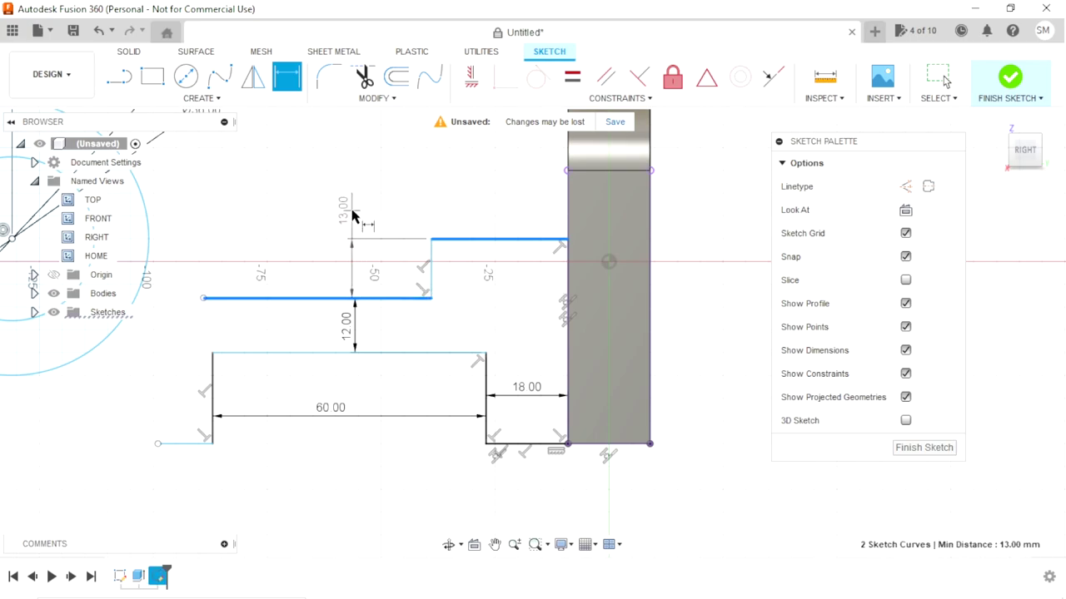
{"action": "left_click", "coordinate": [353, 213]}
{"action": "type", "text": "6"}
{"action": "key", "text": "Return"}
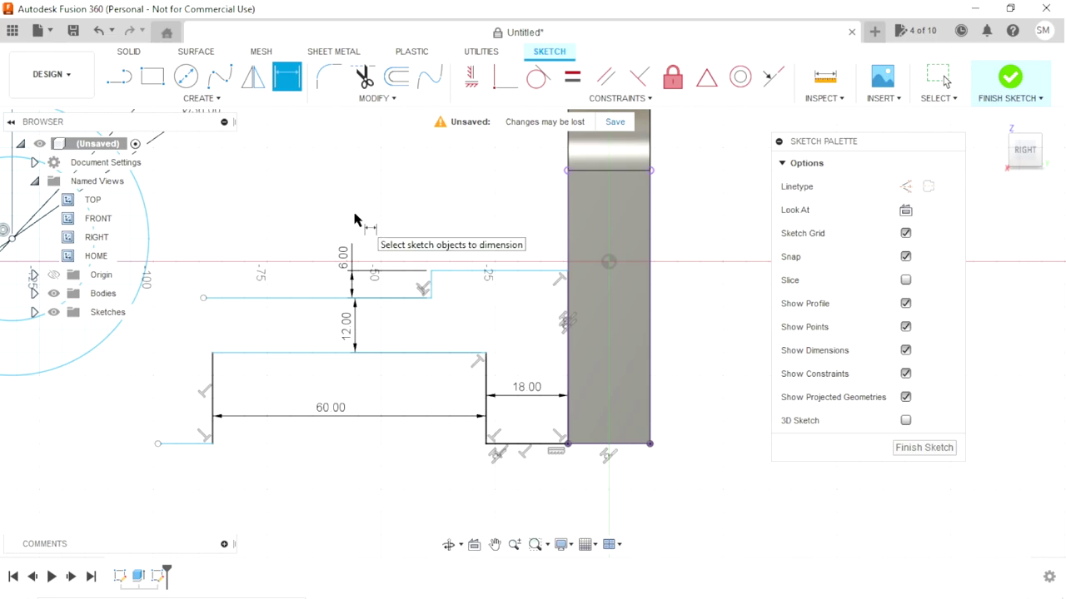
{"action": "left_click", "coordinate": [476, 275]}
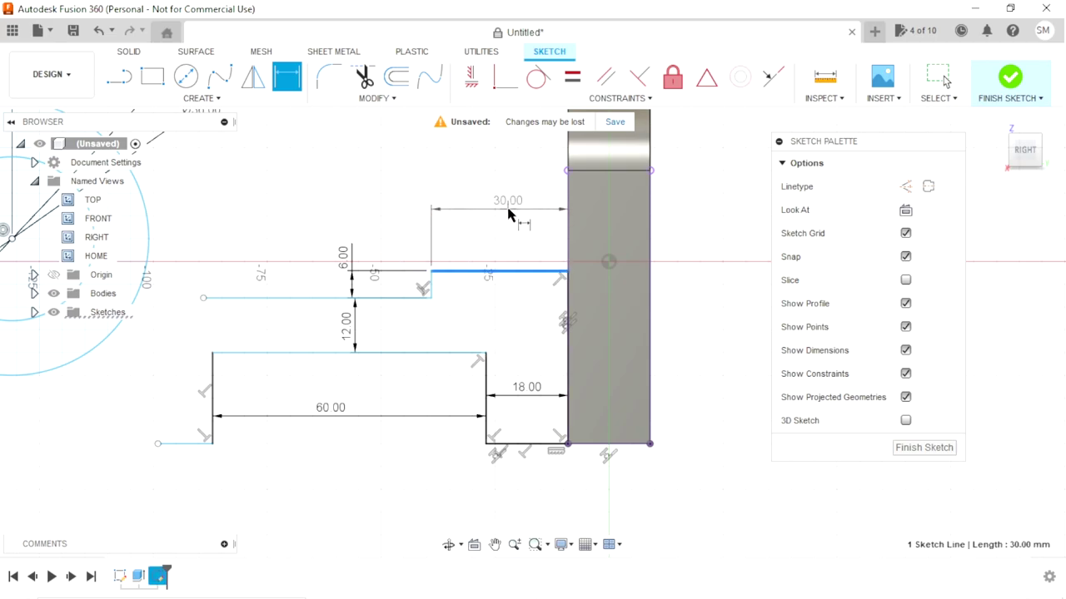
{"action": "left_click", "coordinate": [507, 211]}
{"action": "type", "text": "40"}
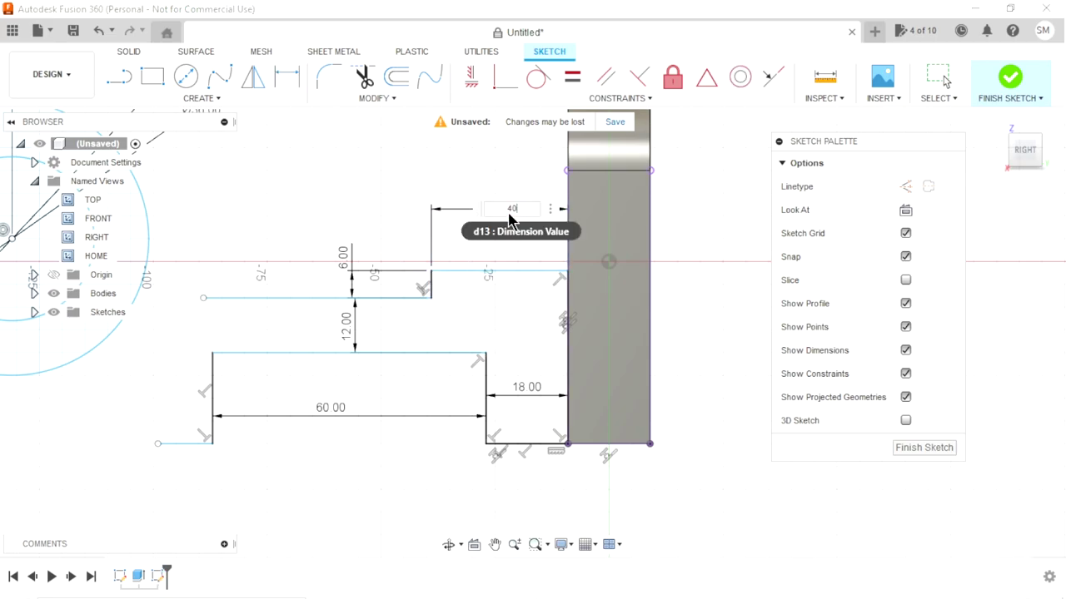
{"action": "key", "text": "Return"}
Step: Zoom out, pan the sketch right and move the Sketch Palette aside to reveal the Ø60/Ø36 circles
{"action": "scroll", "coordinate": [420, 400], "scroll_direction": "down", "scroll_amount": 1}
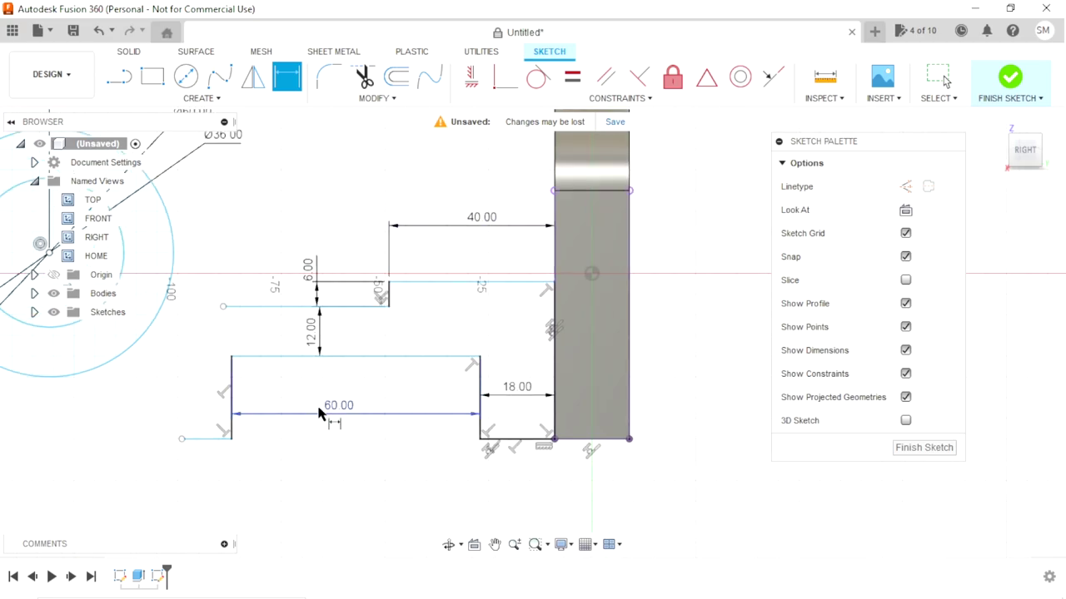
{"action": "scroll", "coordinate": [258, 424], "scroll_direction": "down", "scroll_amount": 1}
{"action": "scroll", "coordinate": [193, 435], "scroll_direction": "up", "scroll_amount": 1}
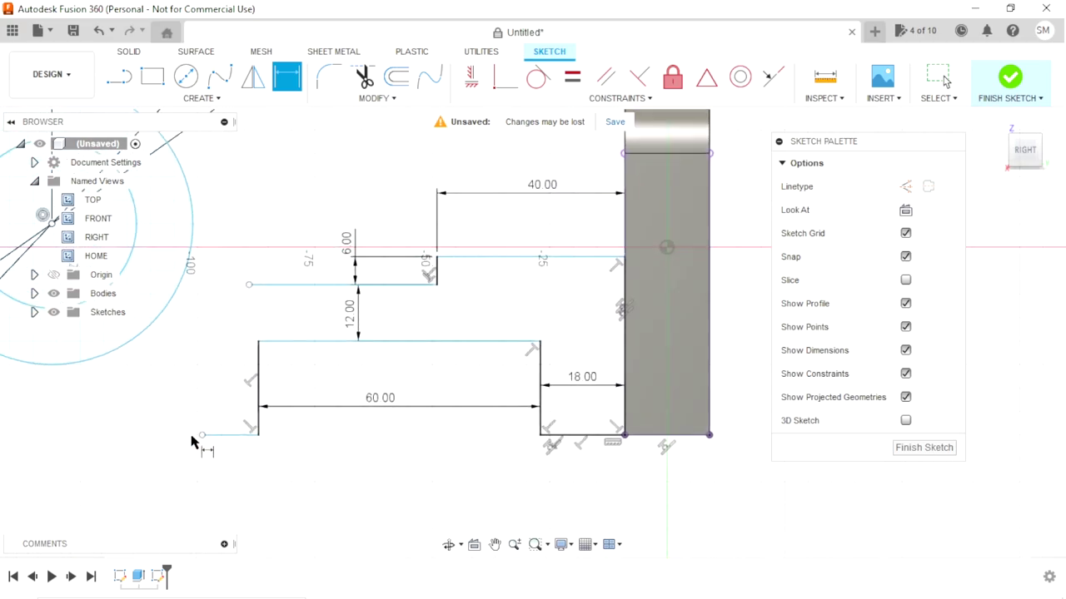
{"action": "scroll", "coordinate": [288, 376], "scroll_direction": "down", "scroll_amount": 1}
{"action": "scroll", "coordinate": [288, 377], "scroll_direction": "down", "scroll_amount": 1}
{"action": "scroll", "coordinate": [288, 376], "scroll_direction": "down", "scroll_amount": 1}
{"action": "scroll", "coordinate": [216, 398], "scroll_direction": "down", "scroll_amount": 1}
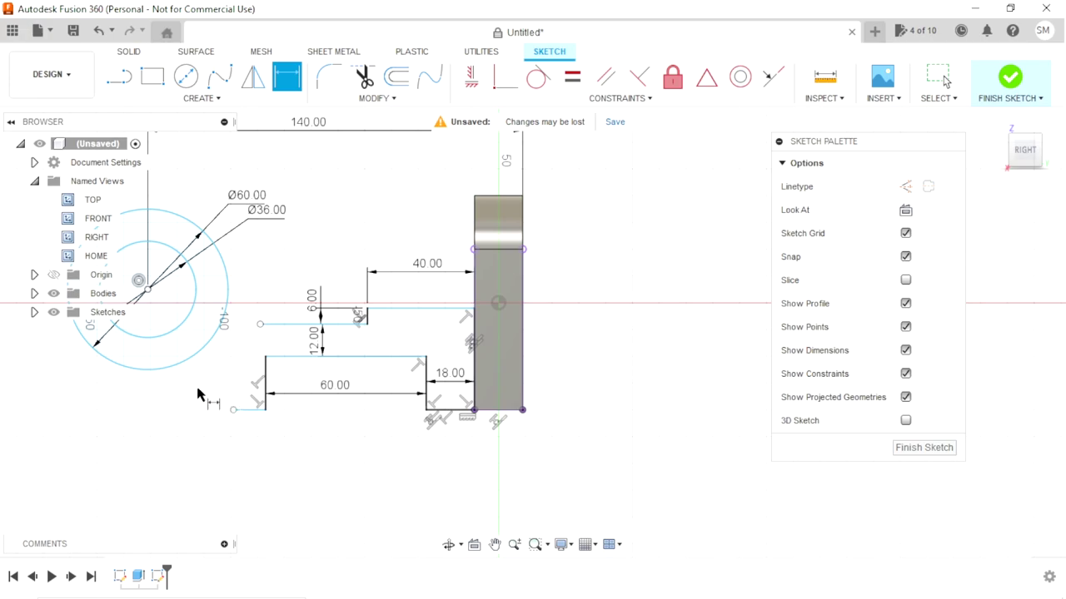
{"action": "scroll", "coordinate": [175, 399], "scroll_direction": "down", "scroll_amount": 1}
{"action": "scroll", "coordinate": [85, 377], "scroll_direction": "up", "scroll_amount": 1}
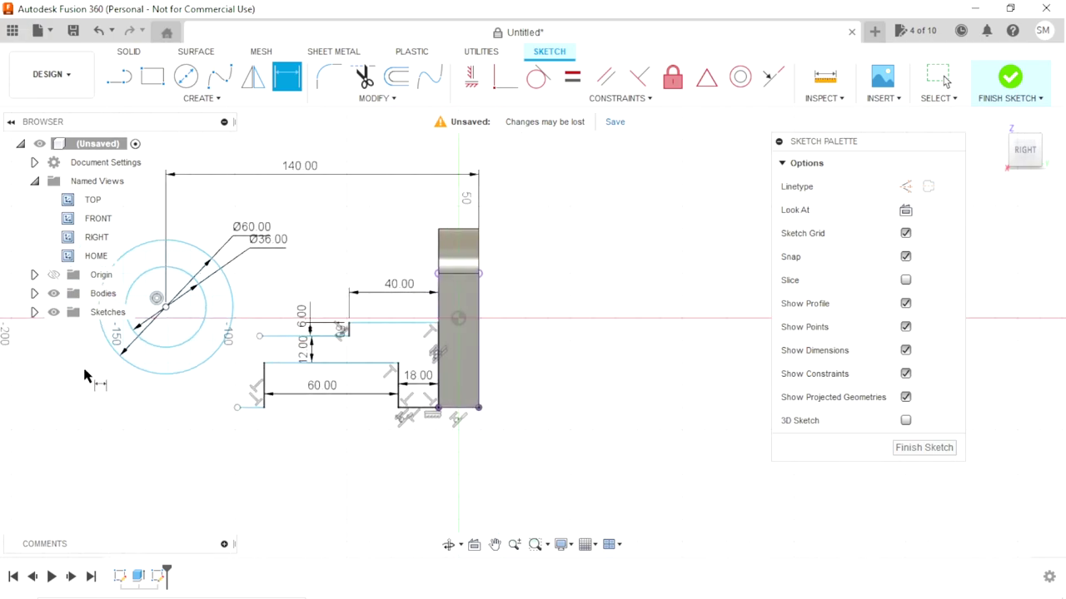
{"action": "left_click", "coordinate": [494, 544]}
{"action": "left_click_drag", "start_coordinate": [184, 388], "coordinate": [329, 400]}
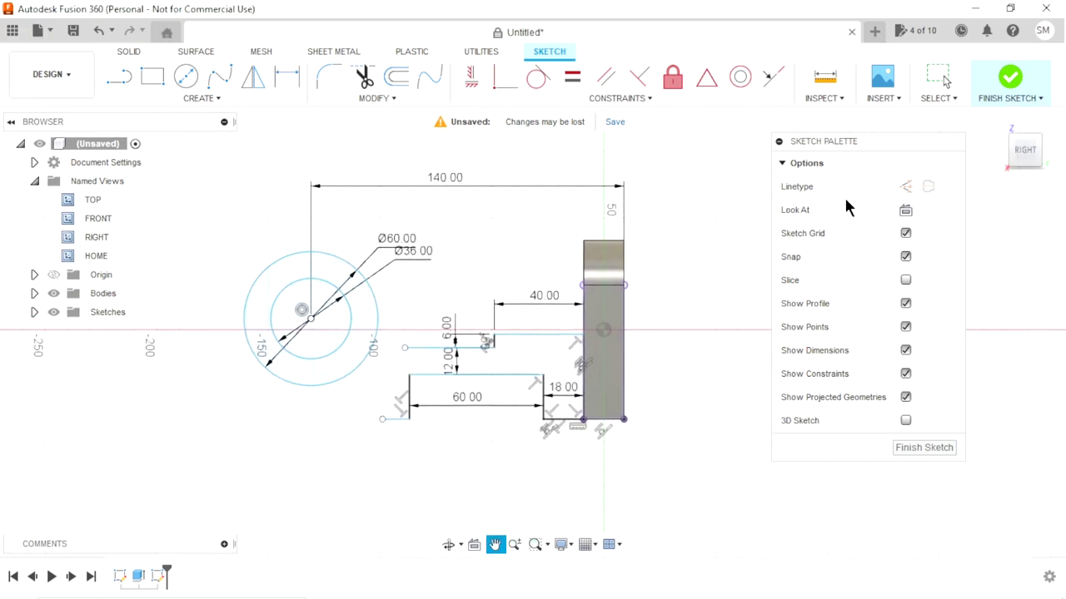
{"action": "left_click_drag", "start_coordinate": [852, 137], "coordinate": [1003, 191]}
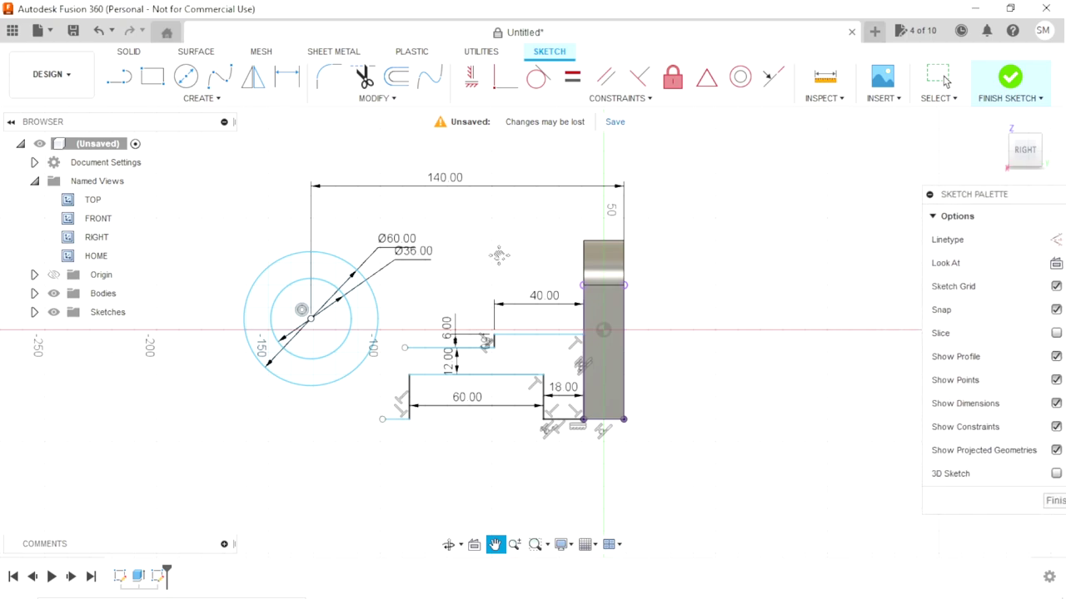
{"action": "left_click_drag", "start_coordinate": [447, 218], "coordinate": [541, 218]}
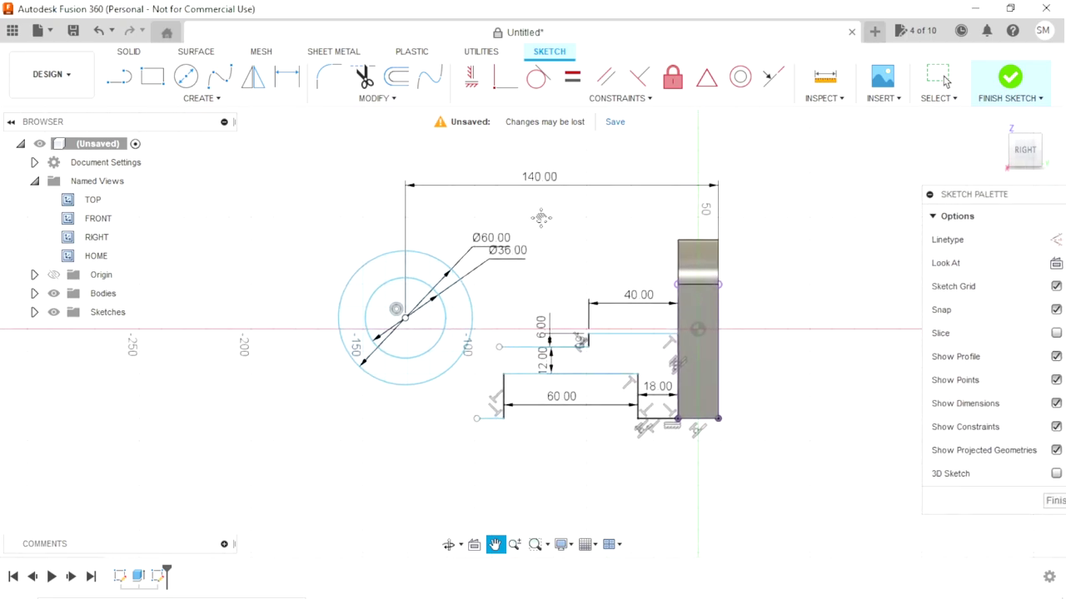
{"action": "scroll", "coordinate": [499, 281], "scroll_direction": "up", "scroll_amount": 2}
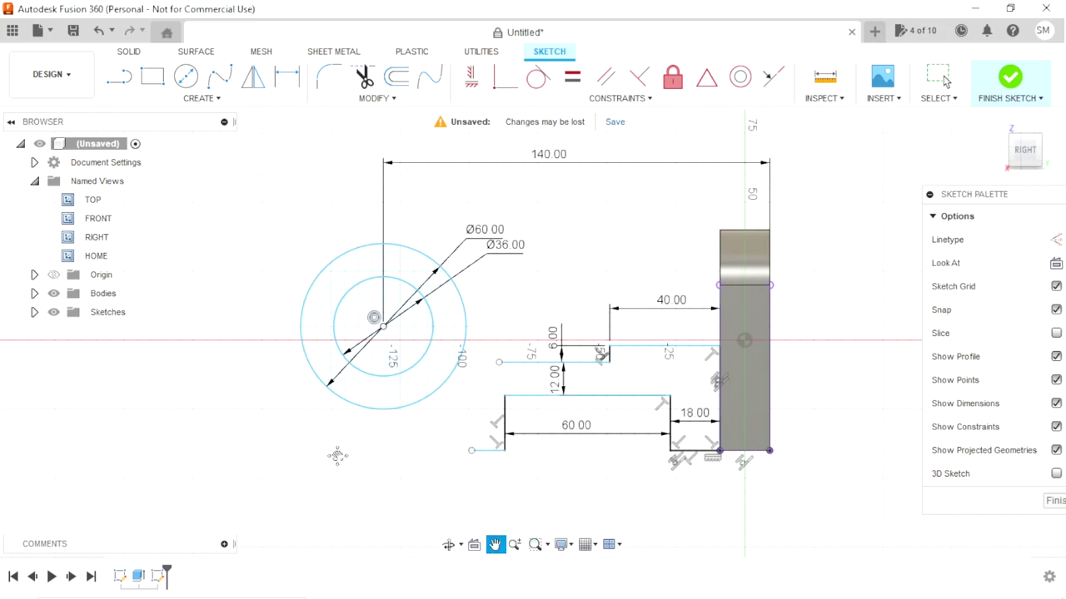
Step: Try a Tangent constraint between the 40 mm line and the Ø60 circle
{"action": "right_click", "coordinate": [311, 467]}
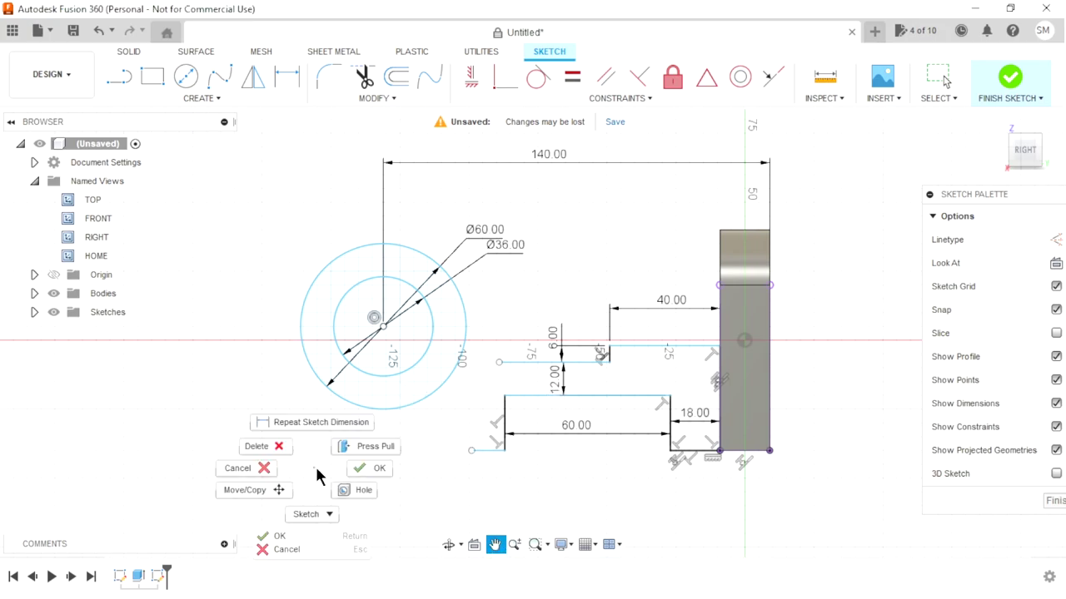
{"action": "left_click", "coordinate": [379, 468]}
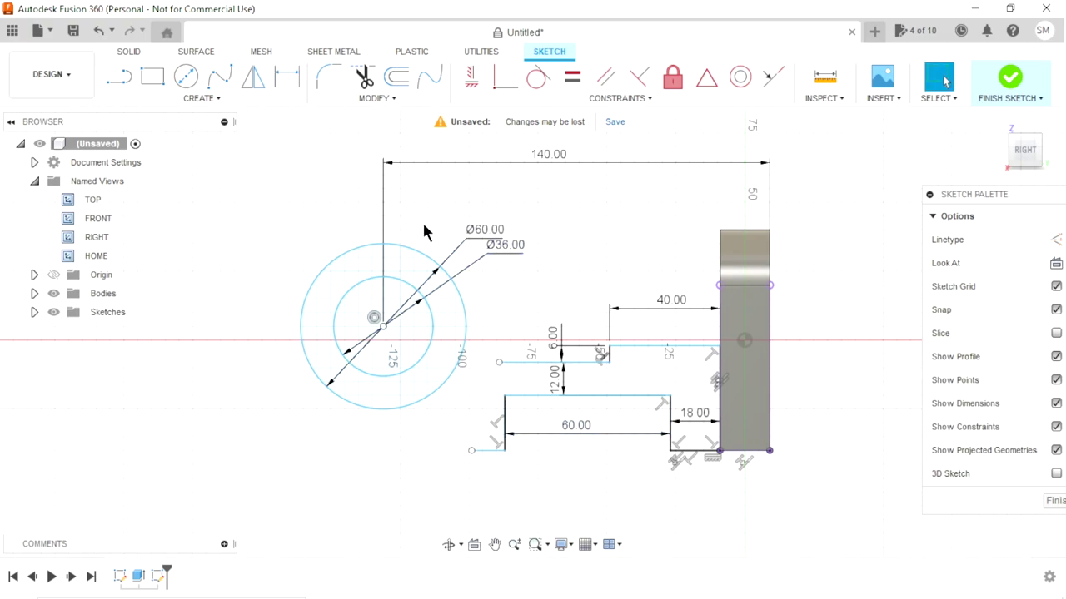
{"action": "left_click", "coordinate": [500, 363]}
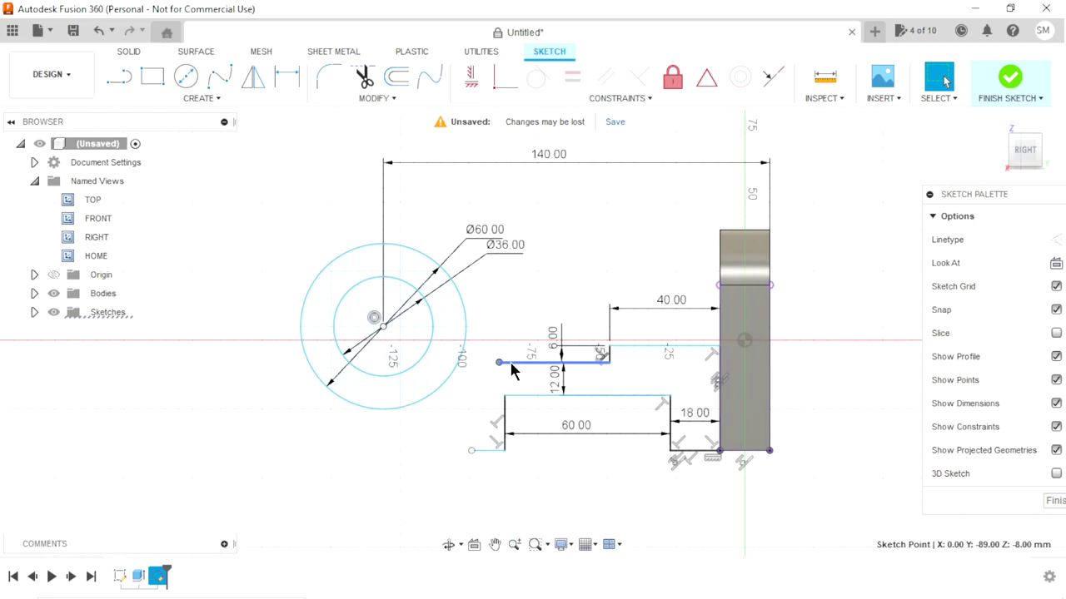
{"action": "left_click", "coordinate": [424, 263], "text": "shift"}
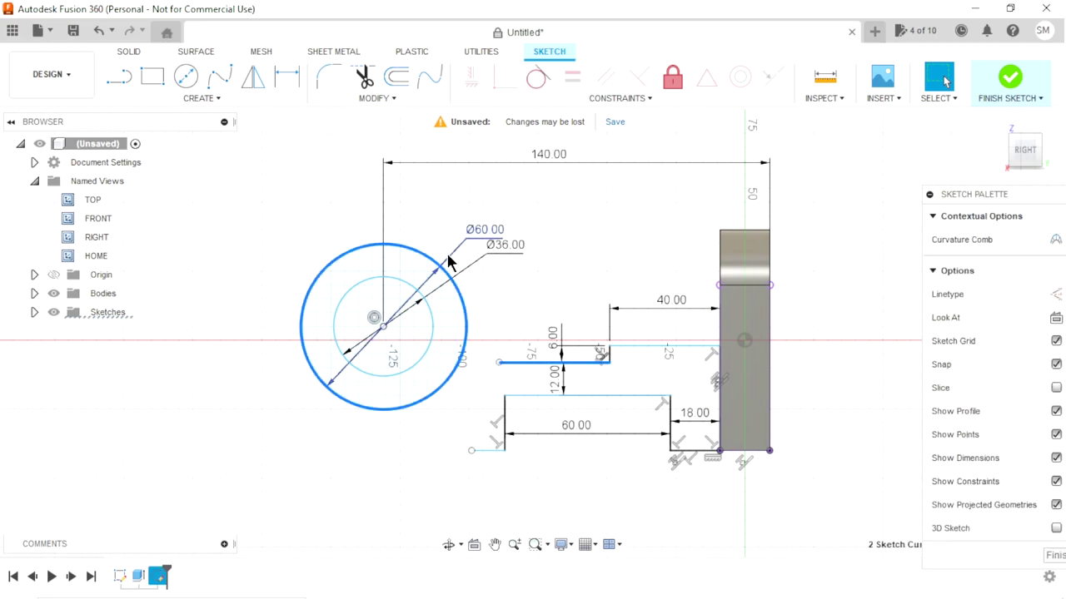
{"action": "left_click", "coordinate": [539, 80]}
{"action": "left_click", "coordinate": [541, 82]}
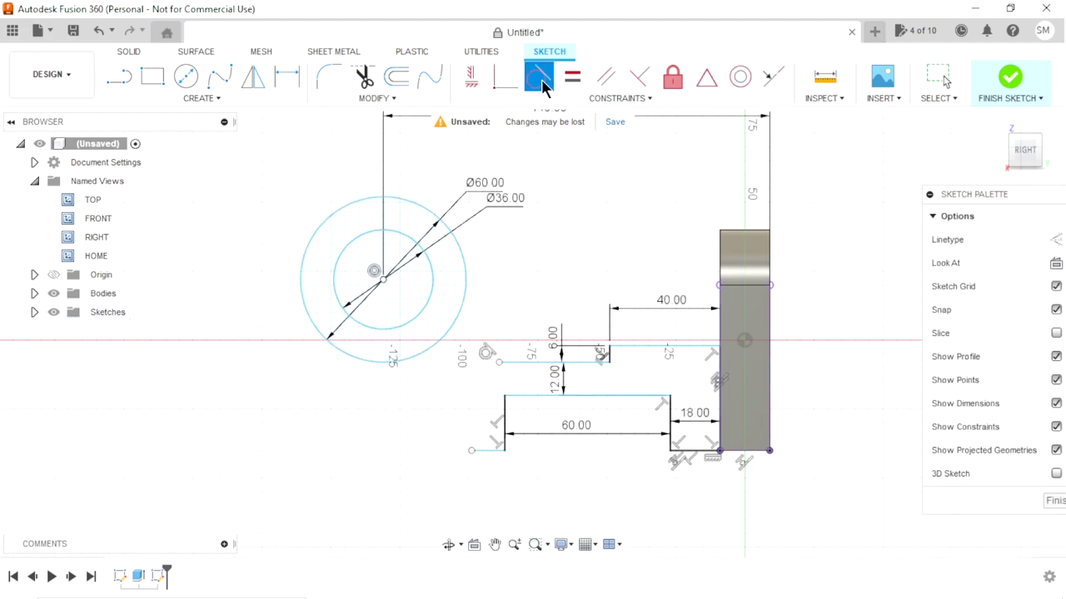
{"action": "left_click", "coordinate": [99, 31]}
Step: Move the circle centre down and snap the arm line's endpoint onto the outer circle
{"action": "left_click_drag", "start_coordinate": [382, 285], "coordinate": [422, 329]}
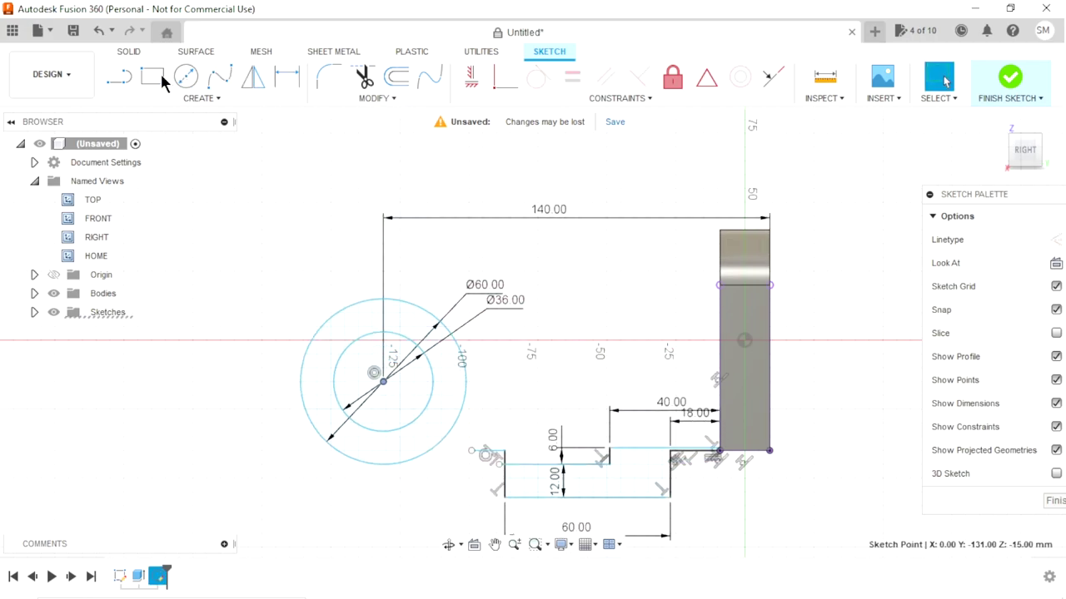
{"action": "left_click", "coordinate": [101, 38]}
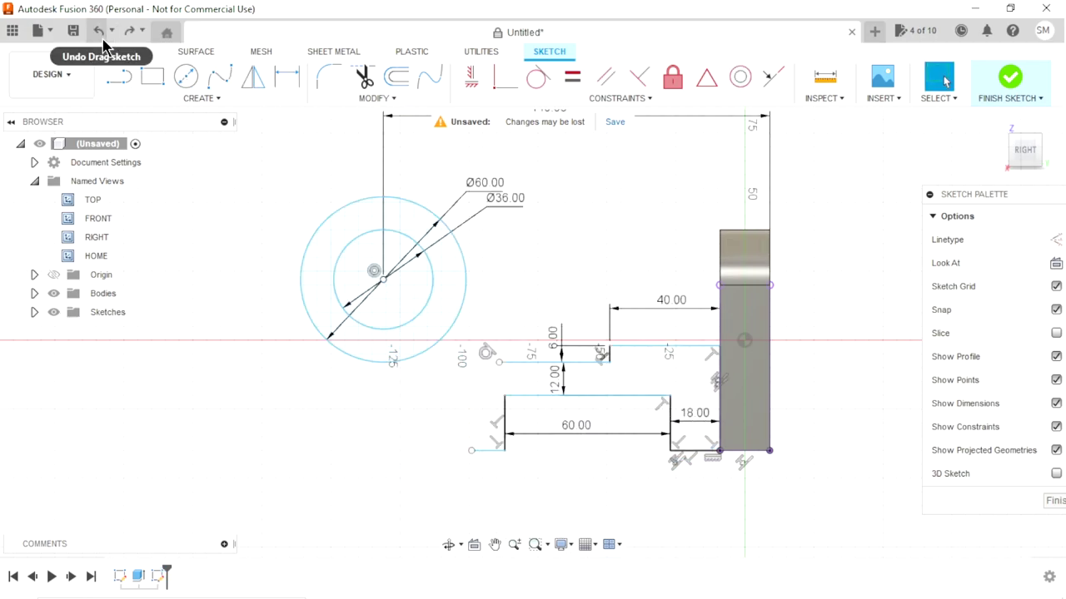
{"action": "left_click", "coordinate": [102, 40]}
{"action": "mouse_move", "coordinate": [381, 324]}
{"action": "left_mouse_down"}
{"action": "mouse_move", "coordinate": [445, 420]}
{"action": "mouse_move", "coordinate": [508, 433]}
{"action": "mouse_move", "coordinate": [498, 421]}
{"action": "left_mouse_up"}
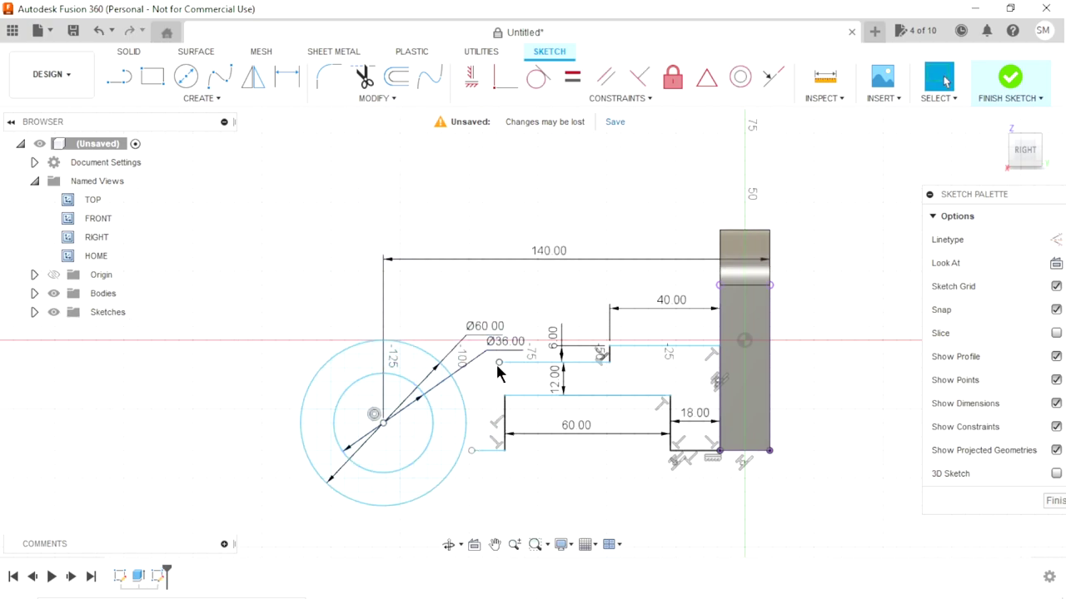
{"action": "left_click_drag", "start_coordinate": [481, 364], "coordinate": [443, 363]}
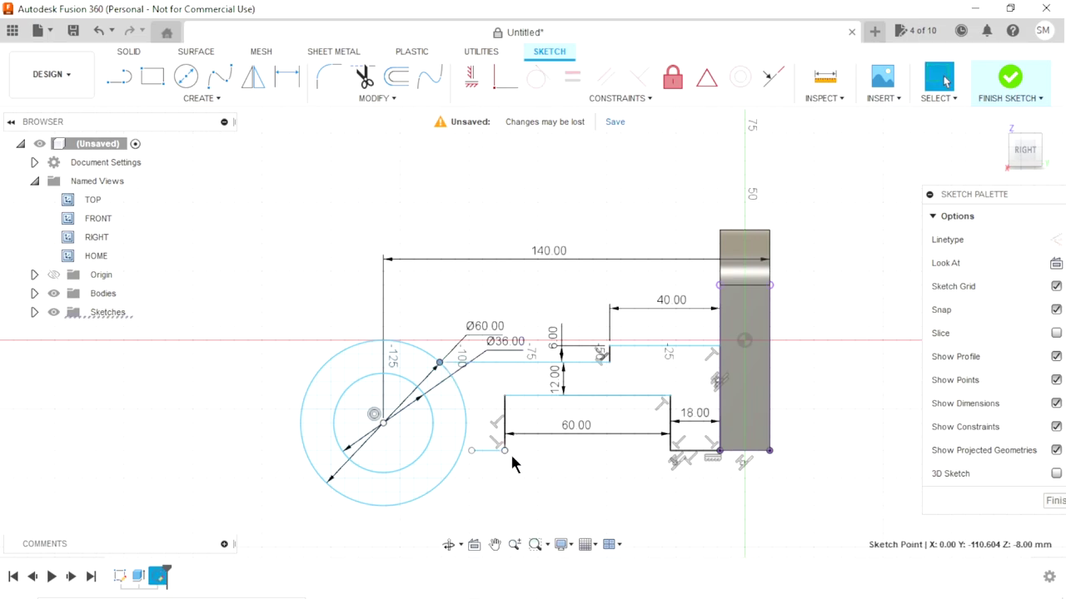
{"action": "scroll", "coordinate": [491, 466], "scroll_direction": "down", "scroll_amount": 2}
{"action": "scroll", "coordinate": [476, 468], "scroll_direction": "up", "scroll_amount": 2}
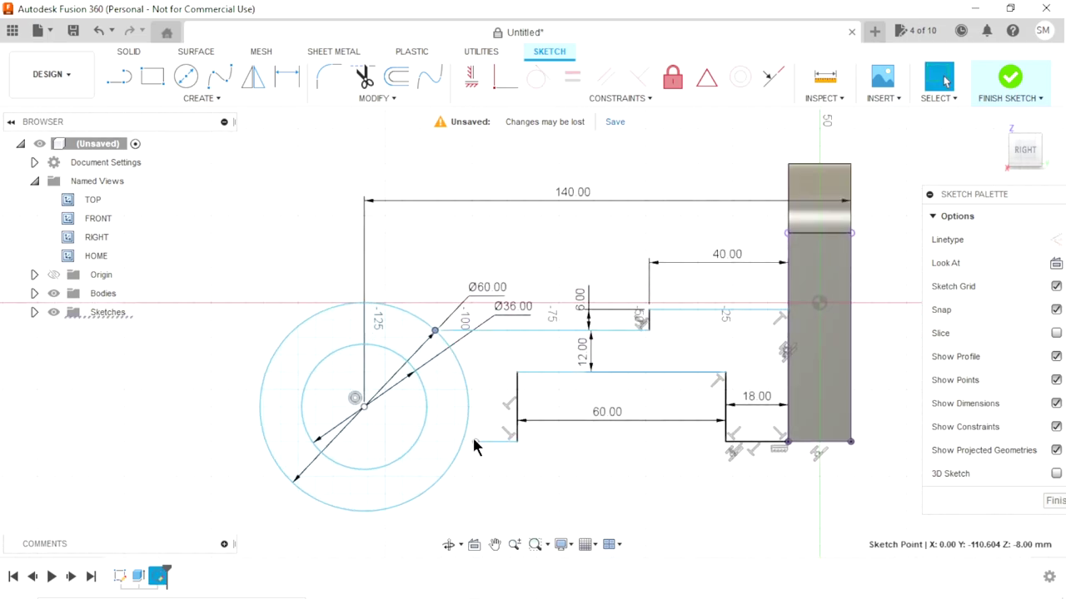
Step: Make the outer Ø60 circle tangent to the arm's horizontal line
{"action": "left_click", "coordinate": [456, 332]}
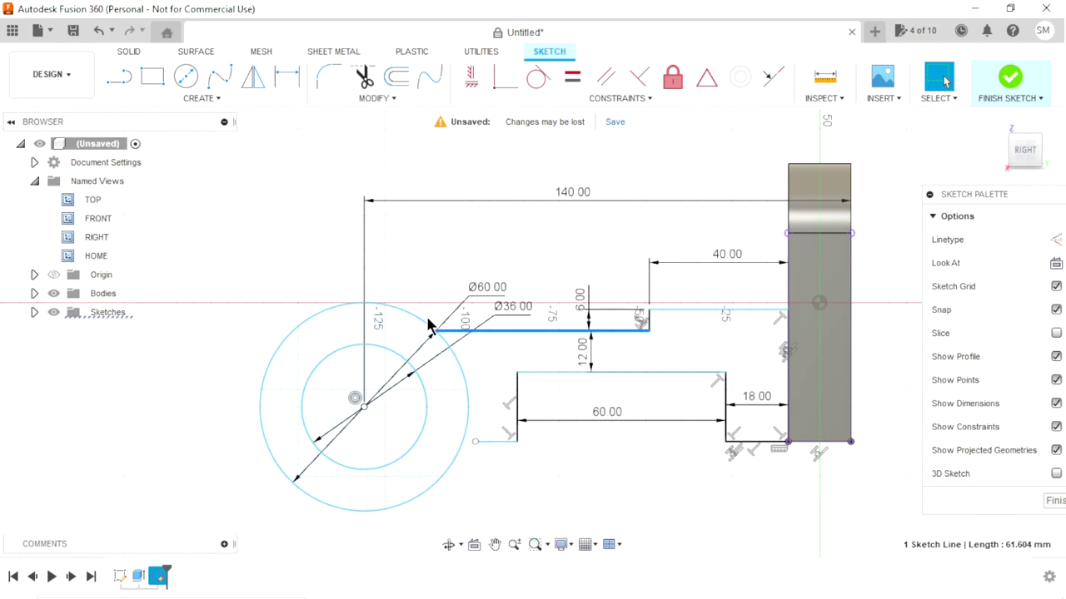
{"action": "left_click", "coordinate": [425, 327], "text": "shift"}
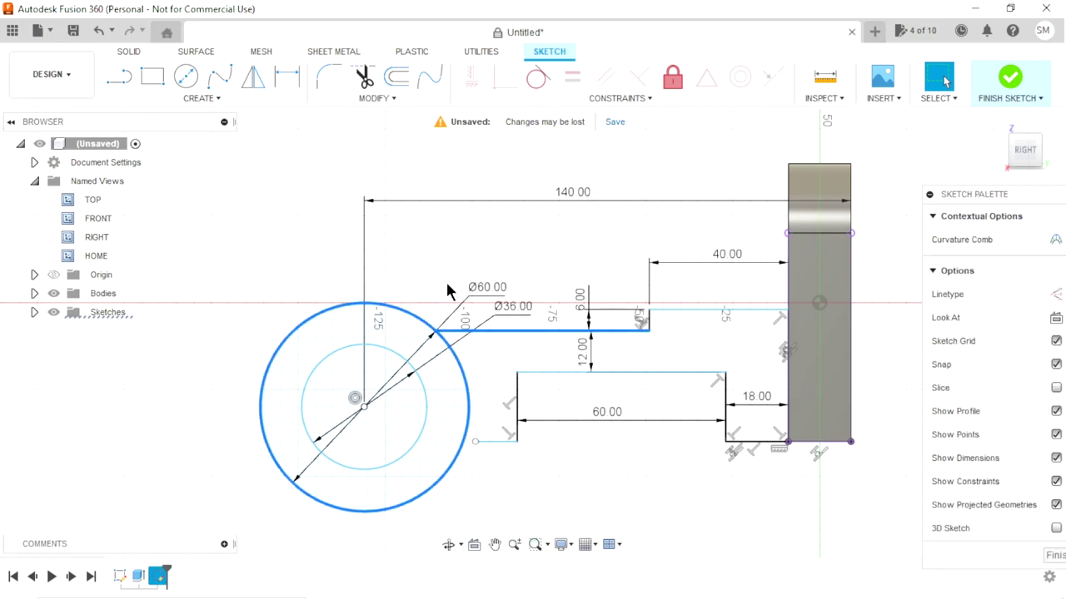
{"action": "left_click", "coordinate": [535, 78]}
{"action": "scroll", "coordinate": [491, 454], "scroll_direction": "down", "scroll_amount": 1}
{"action": "scroll", "coordinate": [468, 496], "scroll_direction": "up", "scroll_amount": 2}
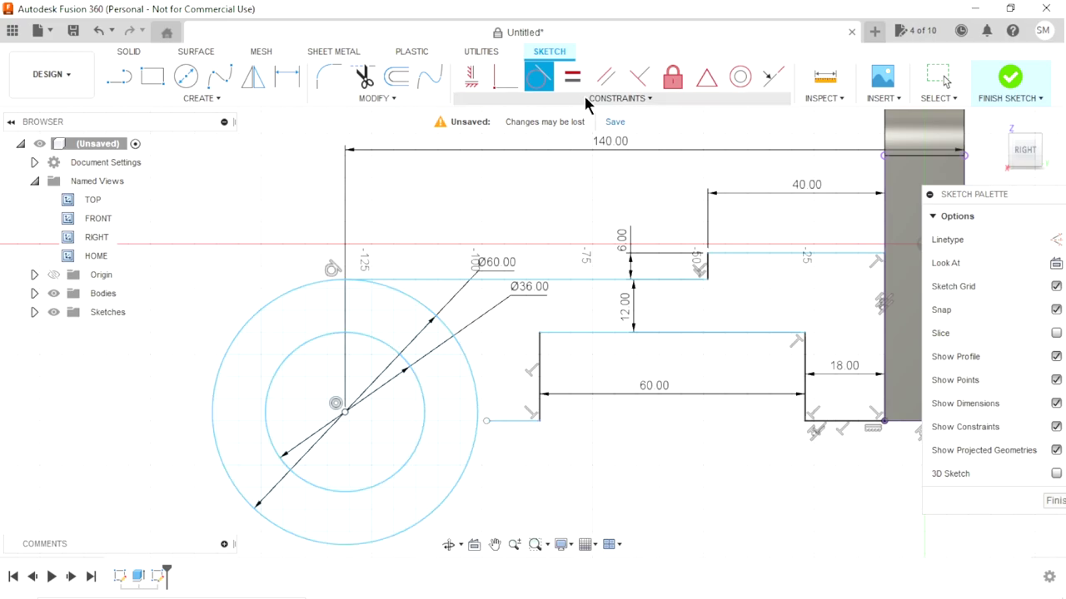
Step: Make the short lower line's loose endpoint coincident with the outer circle
{"action": "left_click", "coordinate": [502, 89]}
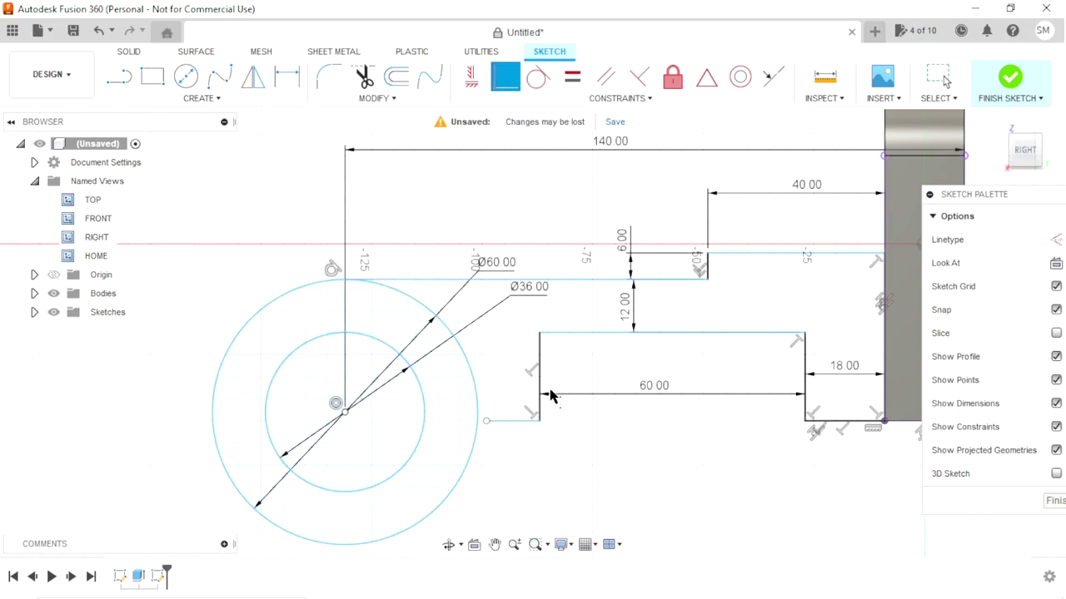
{"action": "left_click", "coordinate": [487, 422]}
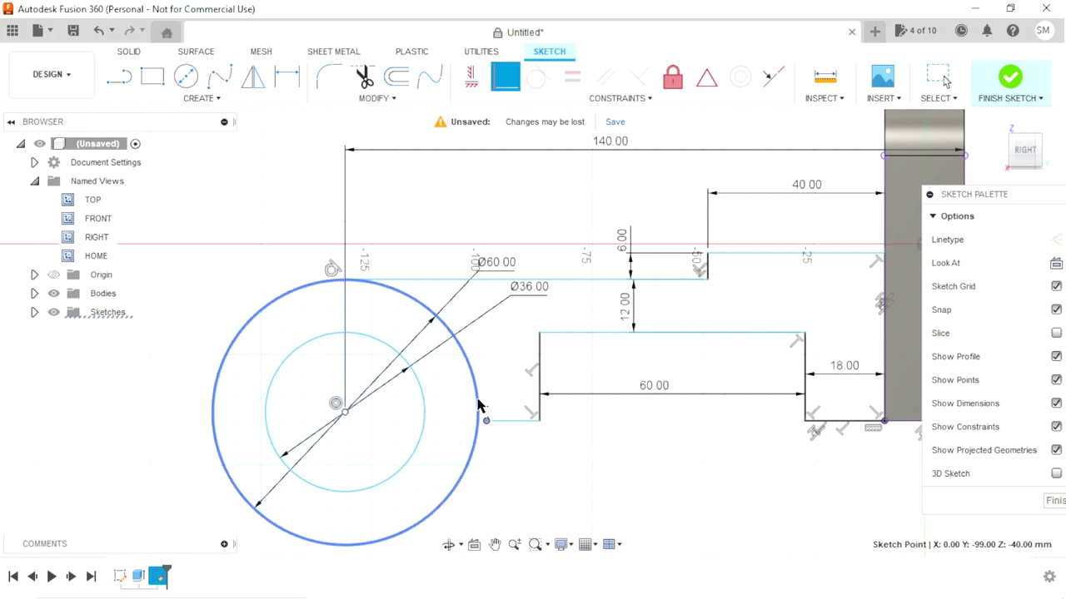
{"action": "left_click", "coordinate": [481, 408]}
{"action": "scroll", "coordinate": [533, 463], "scroll_direction": "down", "scroll_amount": 3}
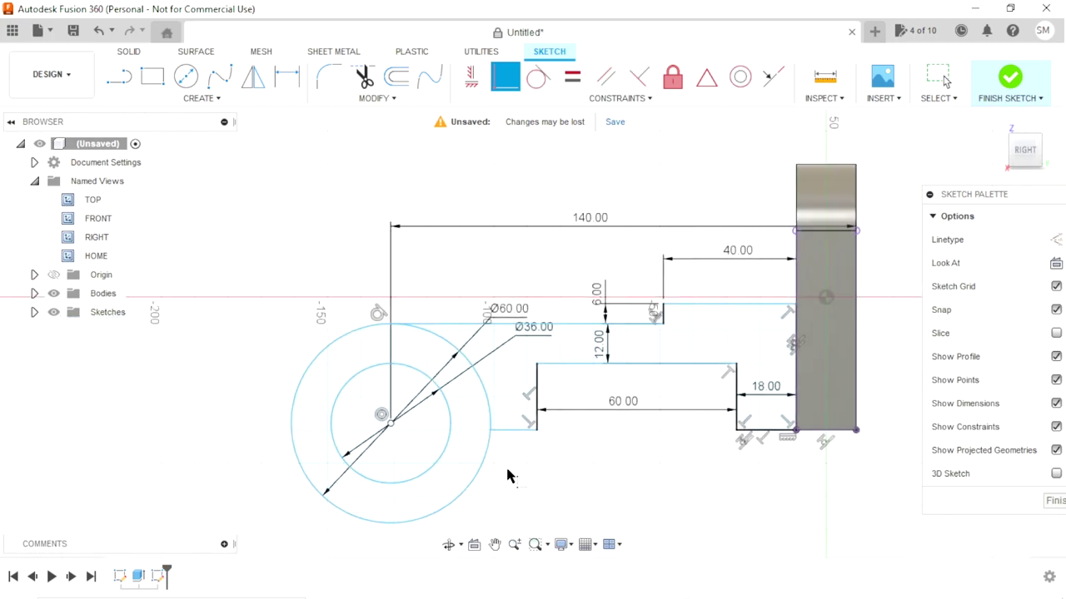
{"action": "scroll", "coordinate": [512, 433], "scroll_direction": "up", "scroll_amount": 2}
{"action": "scroll", "coordinate": [542, 345], "scroll_direction": "down", "scroll_amount": 2}
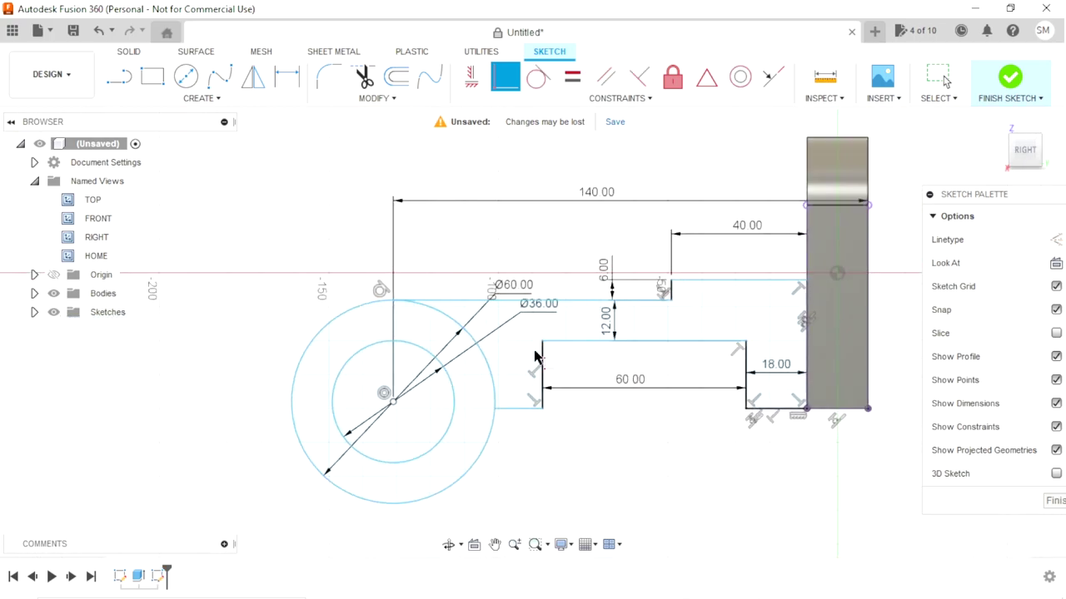
{"action": "key", "text": "Escape"}
{"action": "scroll", "coordinate": [590, 466], "scroll_direction": "down", "scroll_amount": 1}
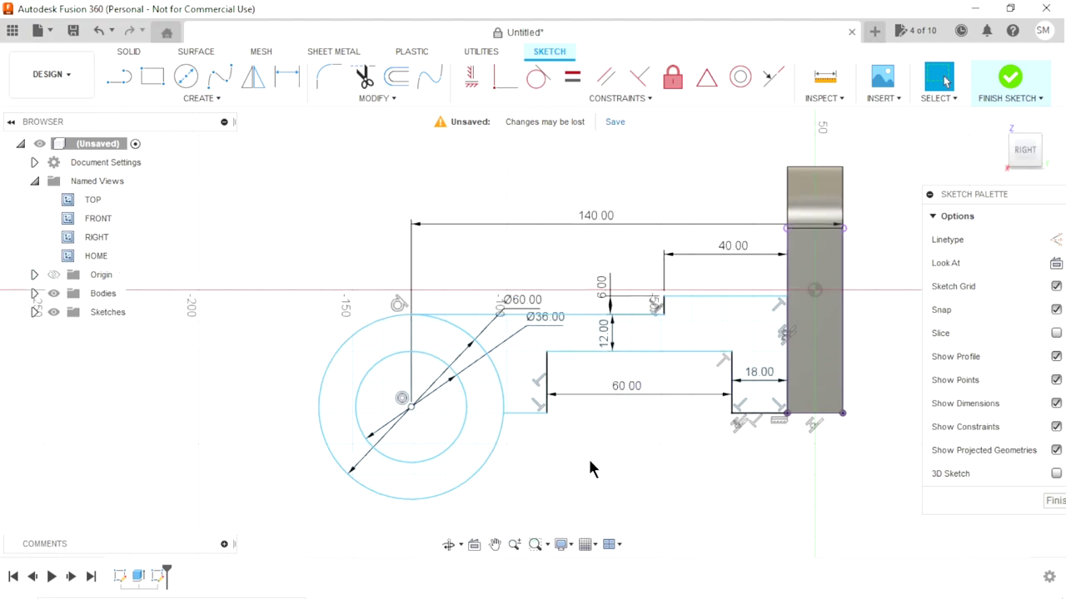
{"action": "scroll", "coordinate": [539, 481], "scroll_direction": "up", "scroll_amount": 2}
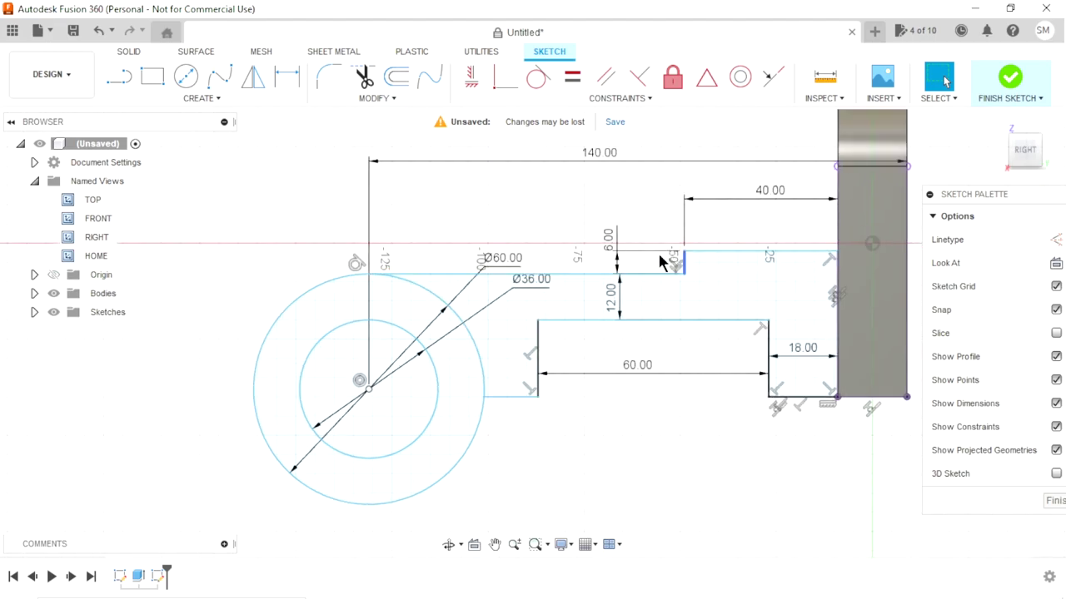
Step: Move the 6.00, Ø60 and Ø36 dimension labels clear of the geometry
{"action": "left_click_drag", "start_coordinate": [614, 239], "coordinate": [623, 214]}
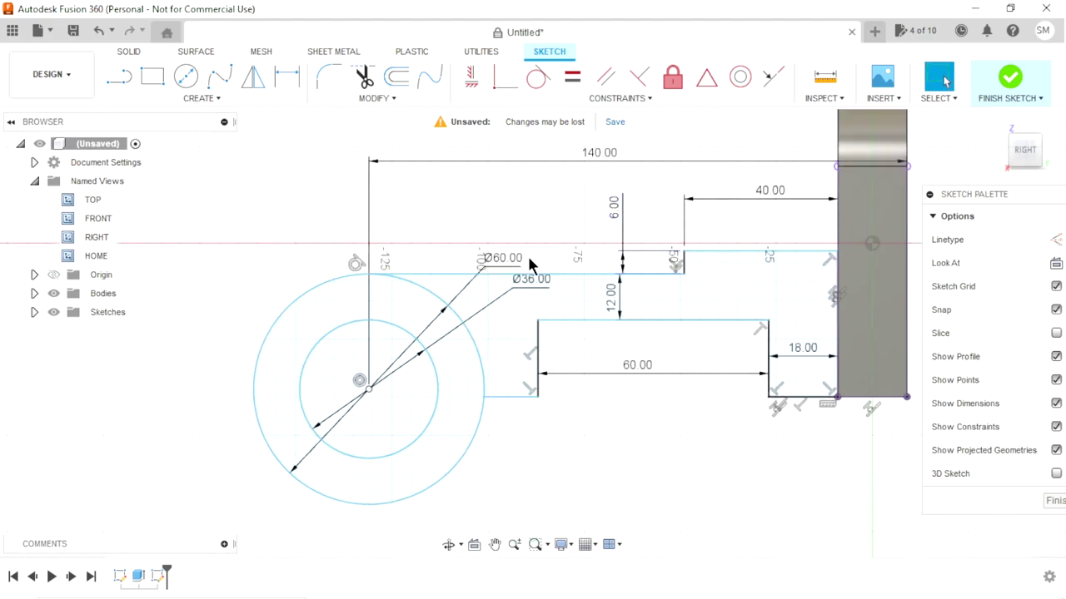
{"action": "mouse_move", "coordinate": [499, 258]}
{"action": "left_mouse_down"}
{"action": "mouse_move", "coordinate": [374, 330]}
{"action": "mouse_move", "coordinate": [212, 478]}
{"action": "left_mouse_up"}
{"action": "left_click_drag", "start_coordinate": [531, 281], "coordinate": [259, 519]}
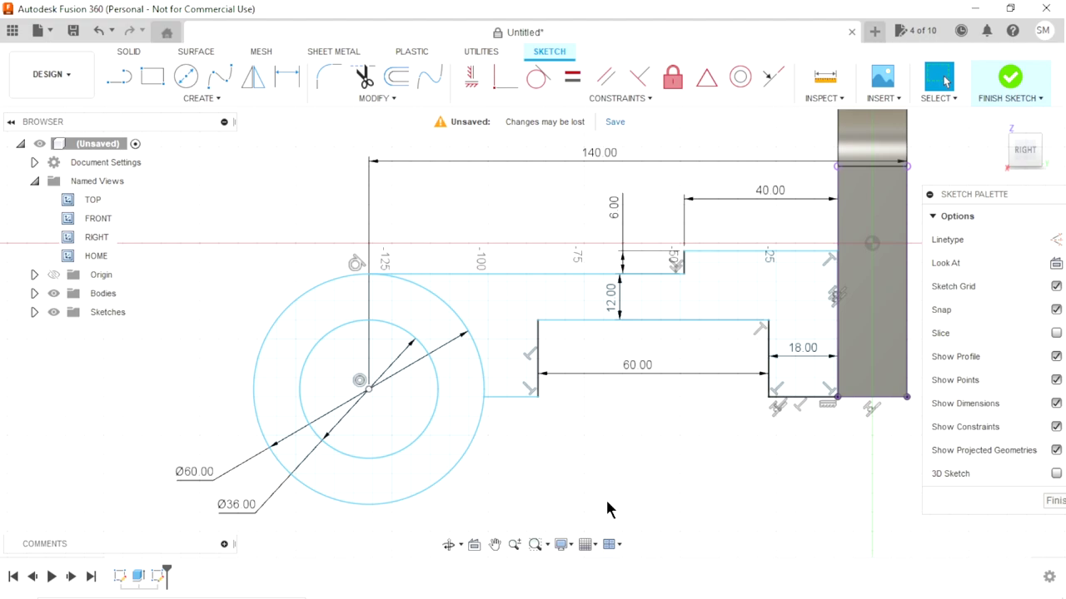
{"action": "scroll", "coordinate": [595, 499], "scroll_direction": "up", "scroll_amount": 1}
{"action": "scroll", "coordinate": [595, 500], "scroll_direction": "up", "scroll_amount": 1}
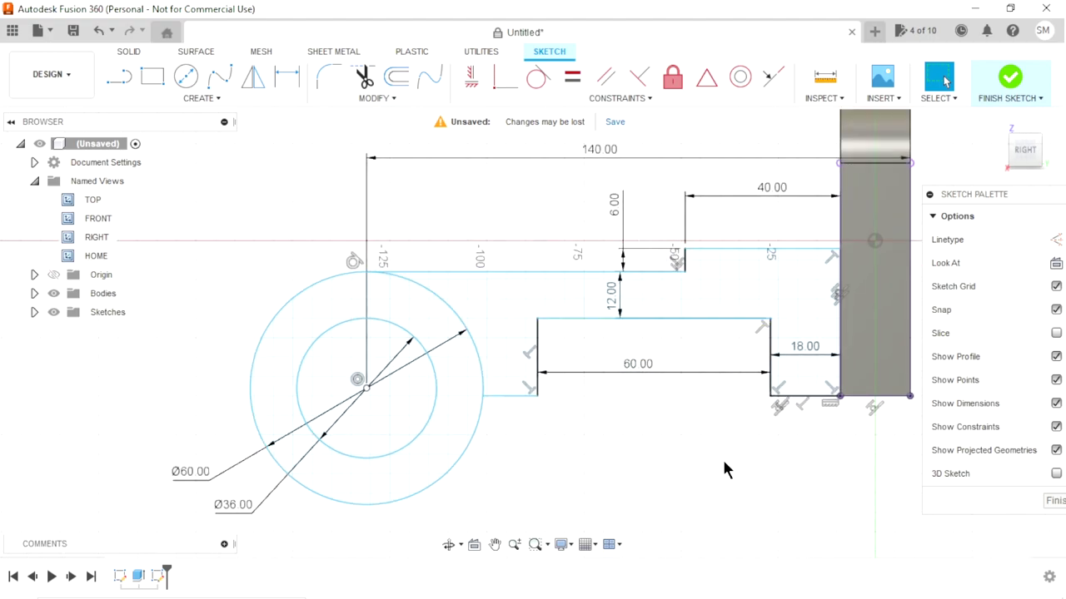
{"action": "scroll", "coordinate": [722, 468], "scroll_direction": "down", "scroll_amount": 1}
{"action": "scroll", "coordinate": [784, 473], "scroll_direction": "up", "scroll_amount": 1}
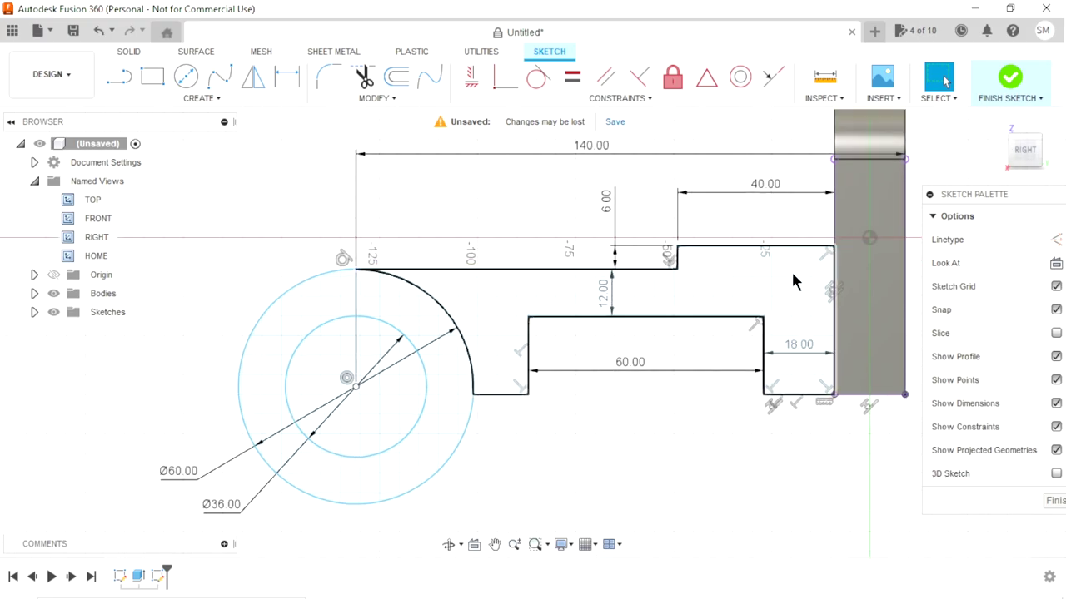
Step: Add a 40 mm vertical dimension to the arm's right-hand line beside the back plate
{"action": "left_click", "coordinate": [287, 77]}
{"action": "left_click", "coordinate": [834, 293]}
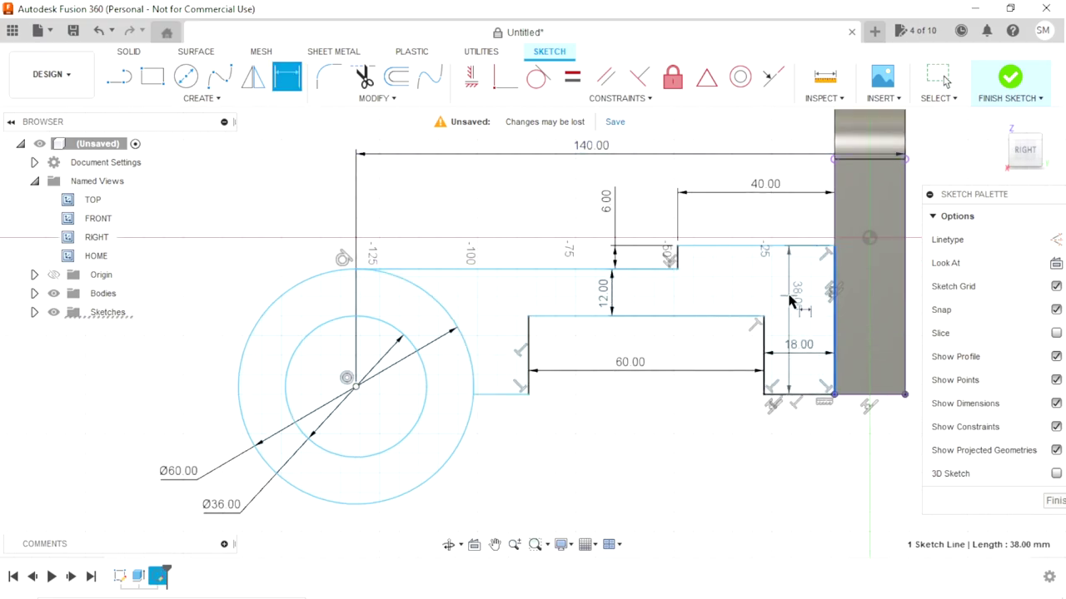
{"action": "left_click", "coordinate": [719, 344]}
{"action": "type", "text": "40"}
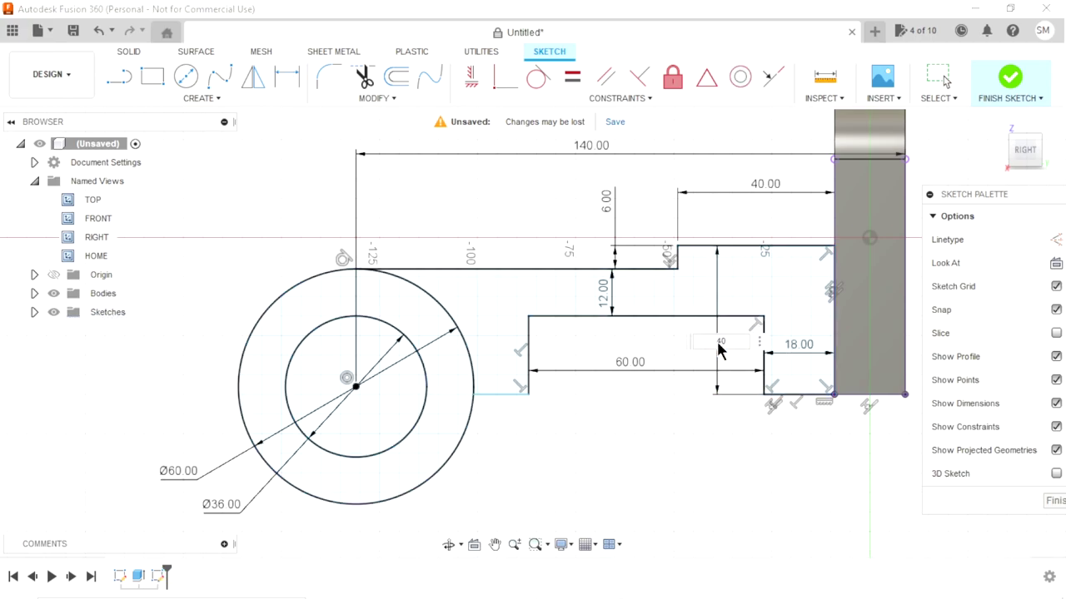
{"action": "key", "text": "Return"}
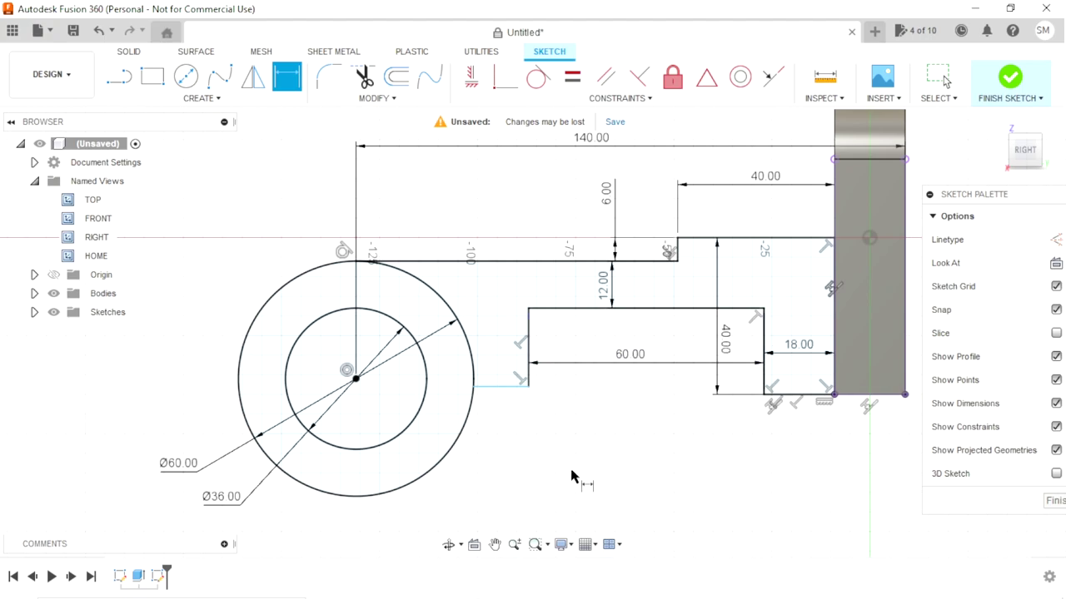
{"action": "scroll", "coordinate": [571, 477], "scroll_direction": "up", "scroll_amount": 1}
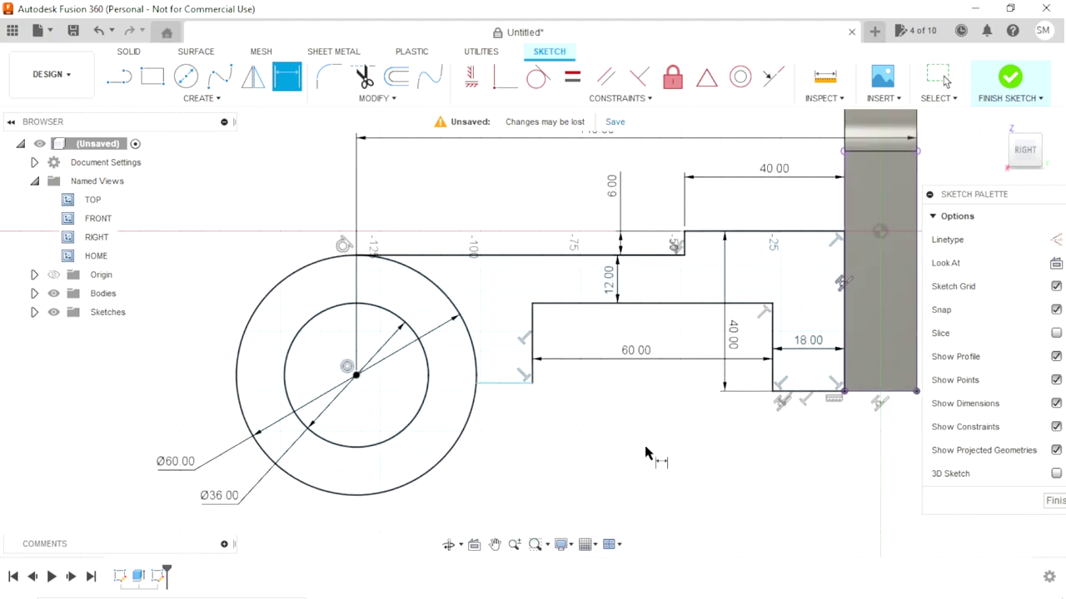
{"action": "scroll", "coordinate": [643, 448], "scroll_direction": "down", "scroll_amount": 1}
{"action": "scroll", "coordinate": [642, 448], "scroll_direction": "up", "scroll_amount": 1}
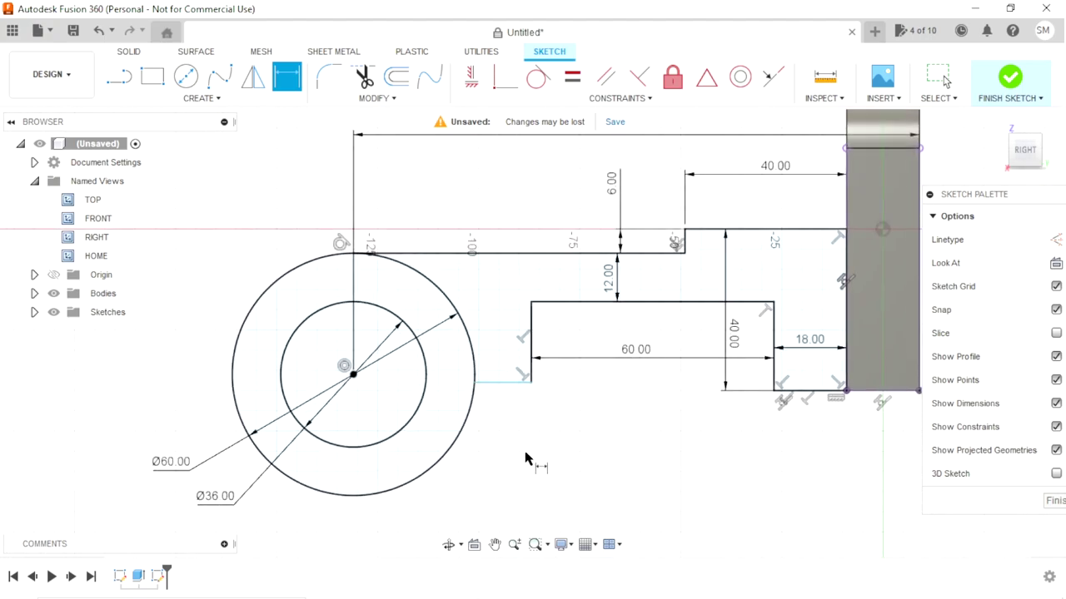
{"action": "scroll", "coordinate": [525, 458], "scroll_direction": "down", "scroll_amount": 1}
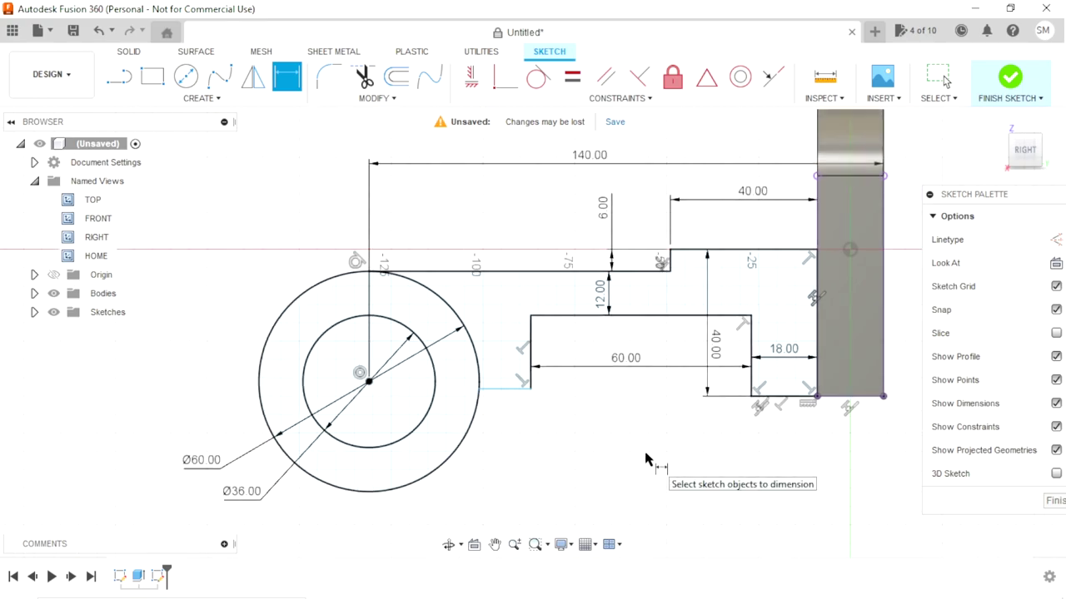
{"action": "key", "text": "Escape"}
{"action": "left_click", "coordinate": [500, 389]}
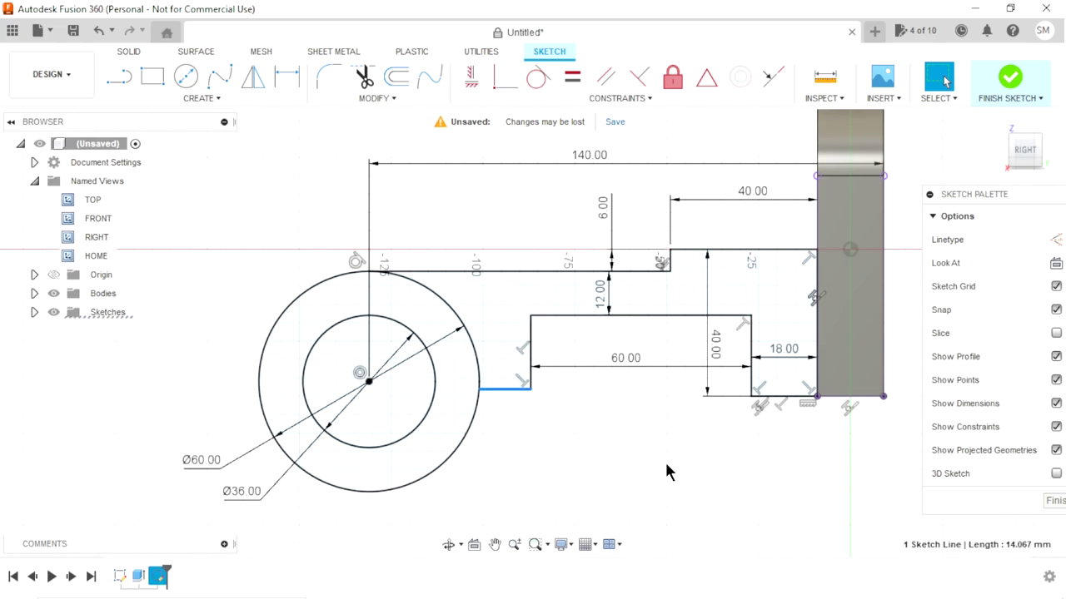
{"action": "left_click", "coordinate": [779, 397], "text": "shift"}
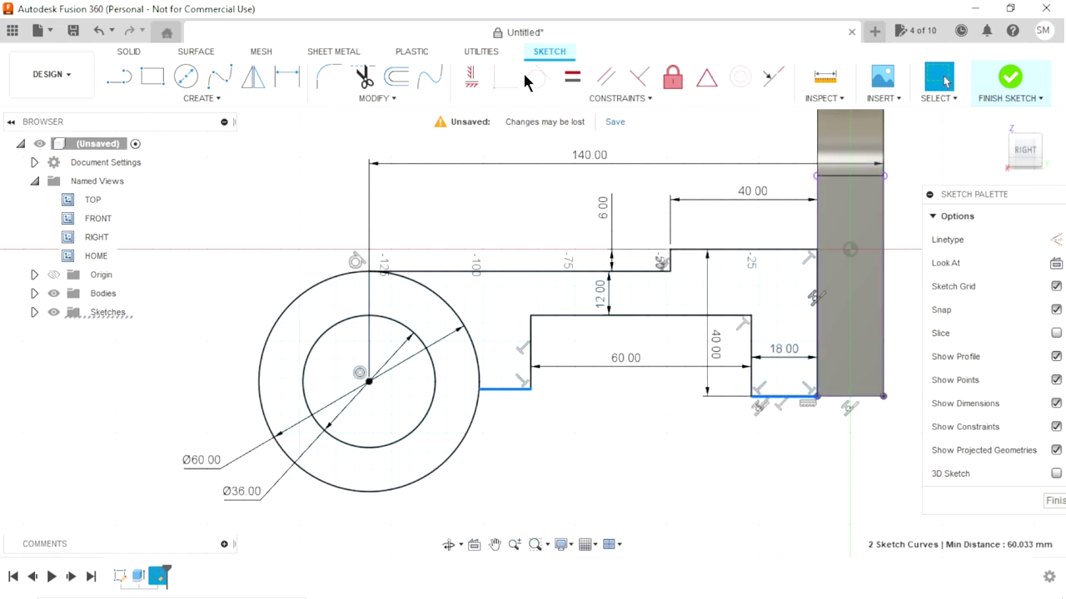
{"action": "left_click", "coordinate": [473, 81]}
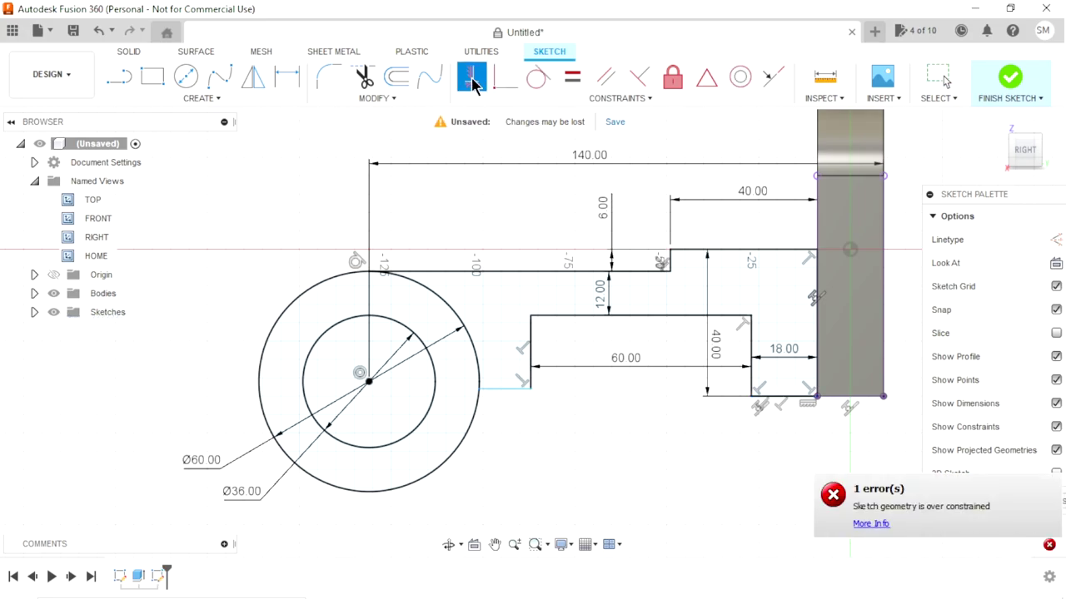
{"action": "left_click", "coordinate": [99, 30]}
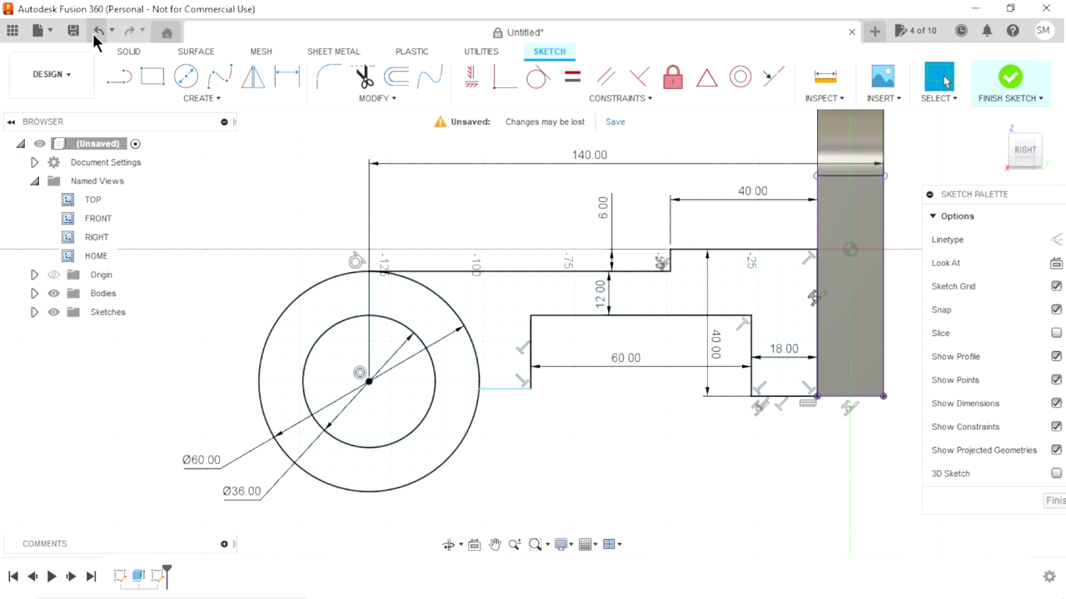
{"action": "left_click", "coordinate": [97, 33]}
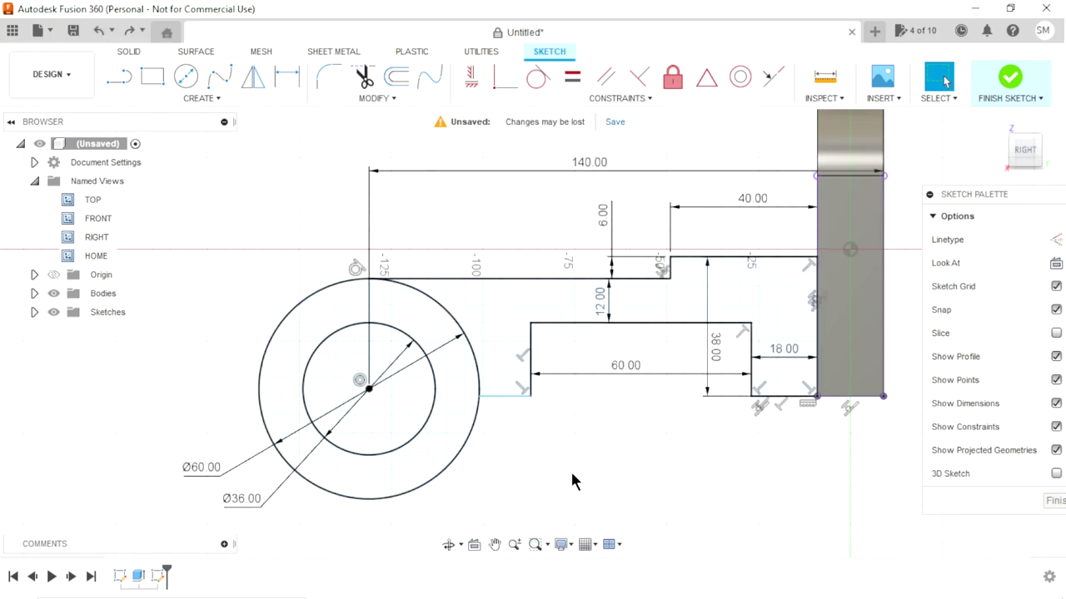
{"action": "scroll", "coordinate": [497, 478], "scroll_direction": "down", "scroll_amount": 1}
{"action": "scroll", "coordinate": [524, 481], "scroll_direction": "up", "scroll_amount": 1}
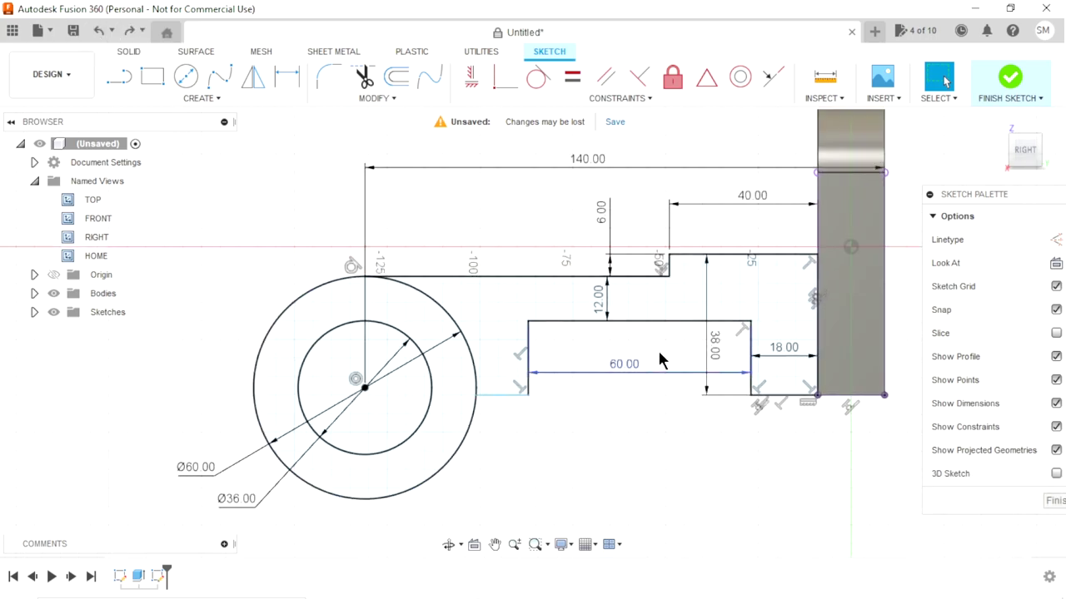
{"action": "double_click", "coordinate": [714, 344]}
{"action": "type", "text": "4"}
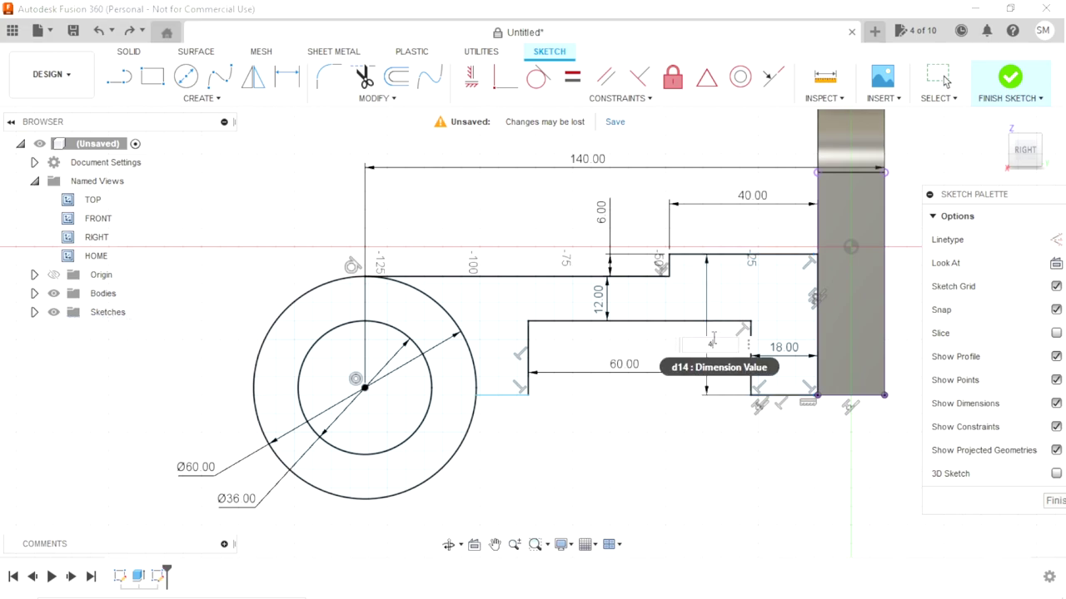
{"action": "type", "text": "0"}
{"action": "key", "text": "Return"}
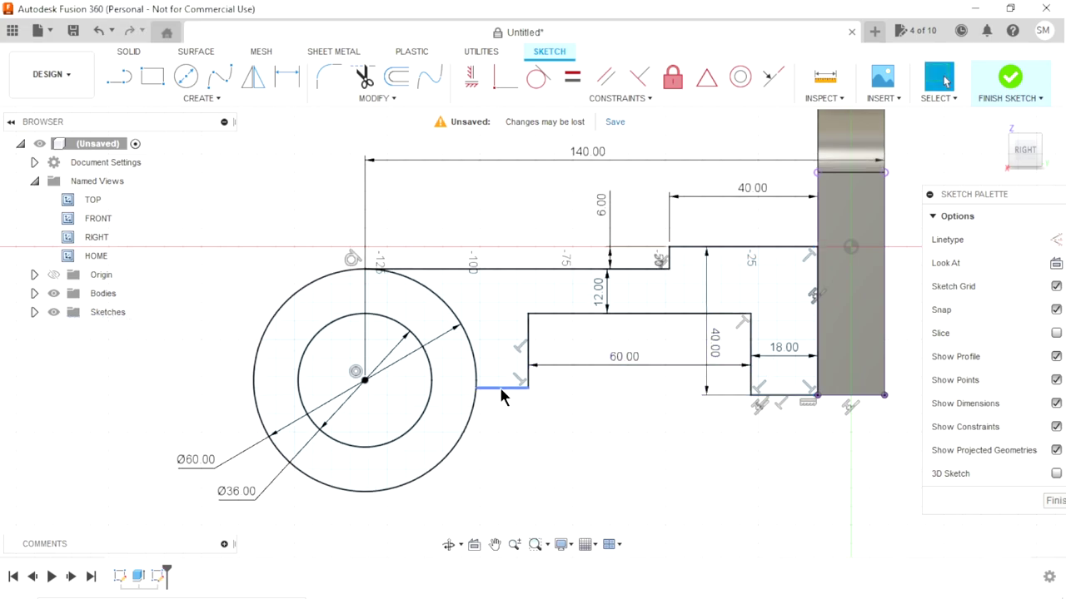
Step: Make the two short 20 mm vertical step lines equal in length
{"action": "left_click", "coordinate": [501, 389]}
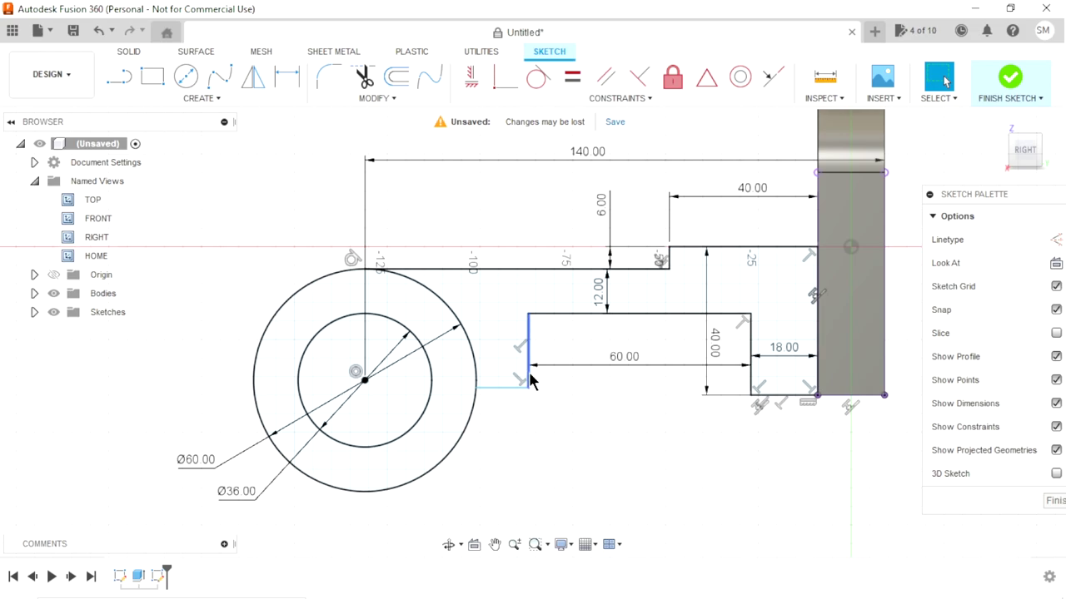
{"action": "left_click", "coordinate": [529, 374]}
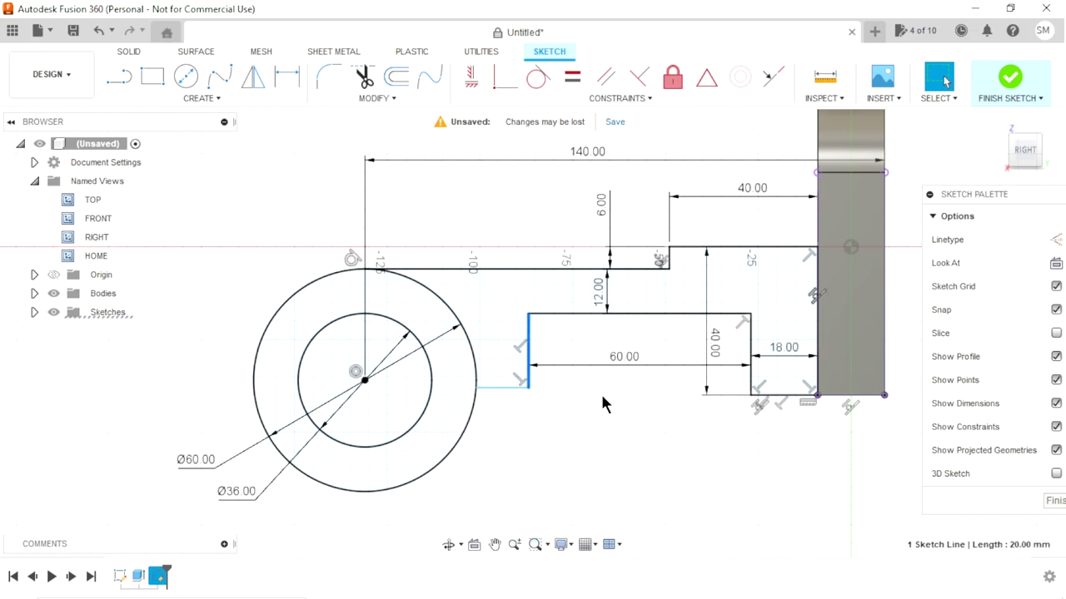
{"action": "left_click", "coordinate": [751, 345], "text": "ctrl"}
{"action": "left_click", "coordinate": [572, 78]}
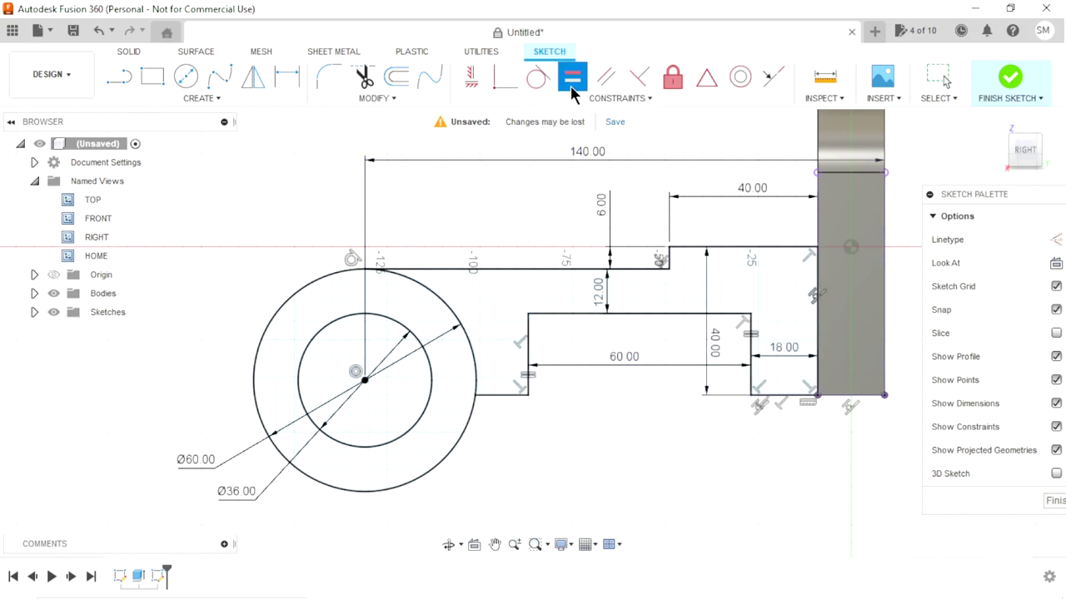
{"action": "scroll", "coordinate": [566, 487], "scroll_direction": "down", "scroll_amount": 1}
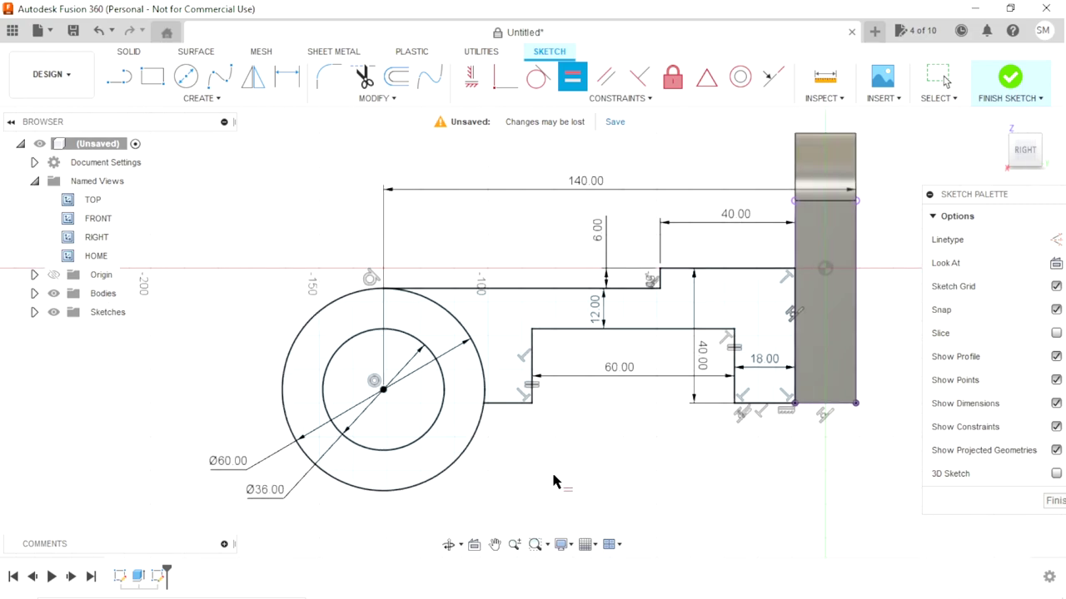
{"action": "scroll", "coordinate": [614, 442], "scroll_direction": "down", "scroll_amount": 1}
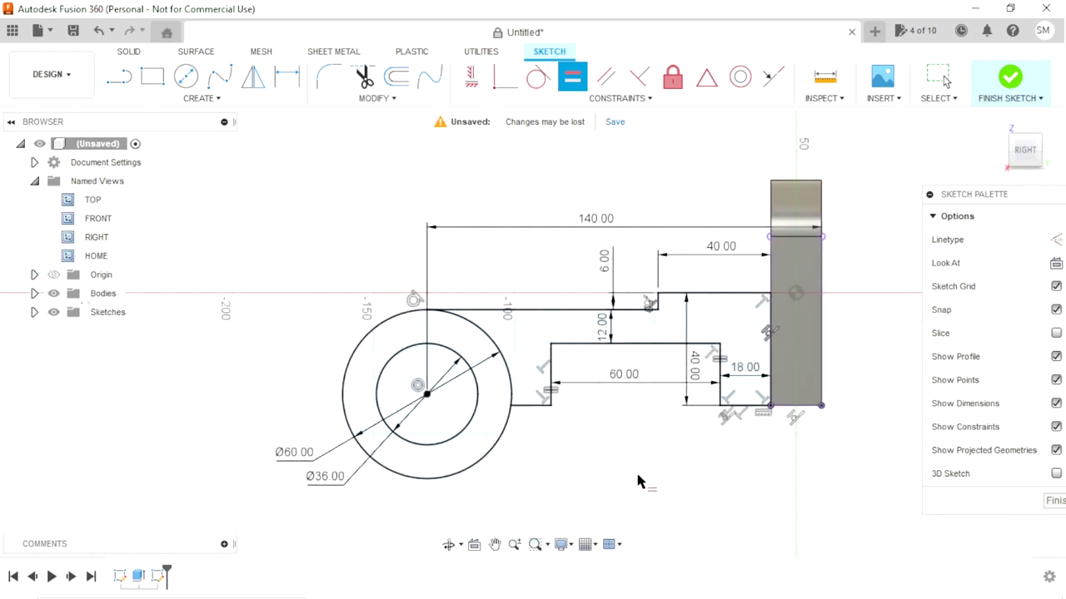
{"action": "scroll", "coordinate": [638, 478], "scroll_direction": "up", "scroll_amount": 2}
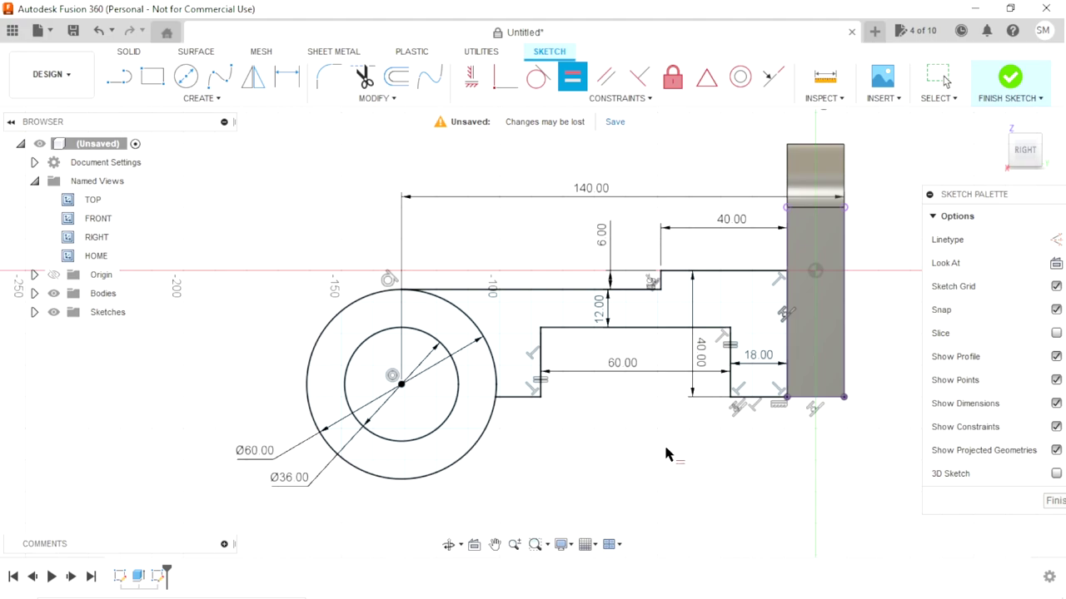
Step: Finish the sketch and extrude the stepped arm 54 mm symmetric, whole length, joined to the plate
{"action": "left_click", "coordinate": [1055, 501]}
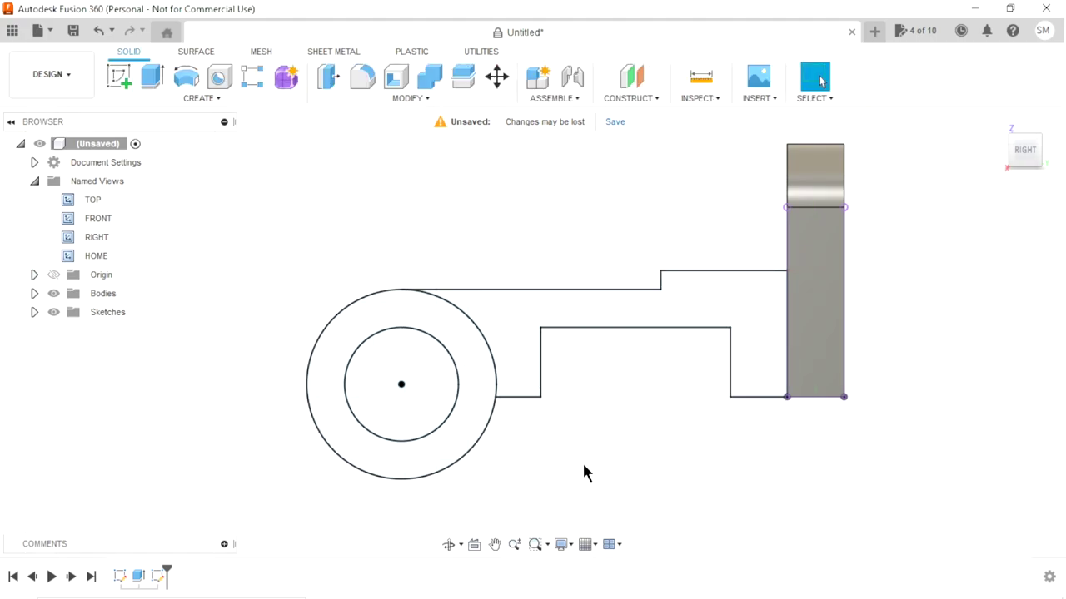
{"action": "double_click", "coordinate": [95, 255]}
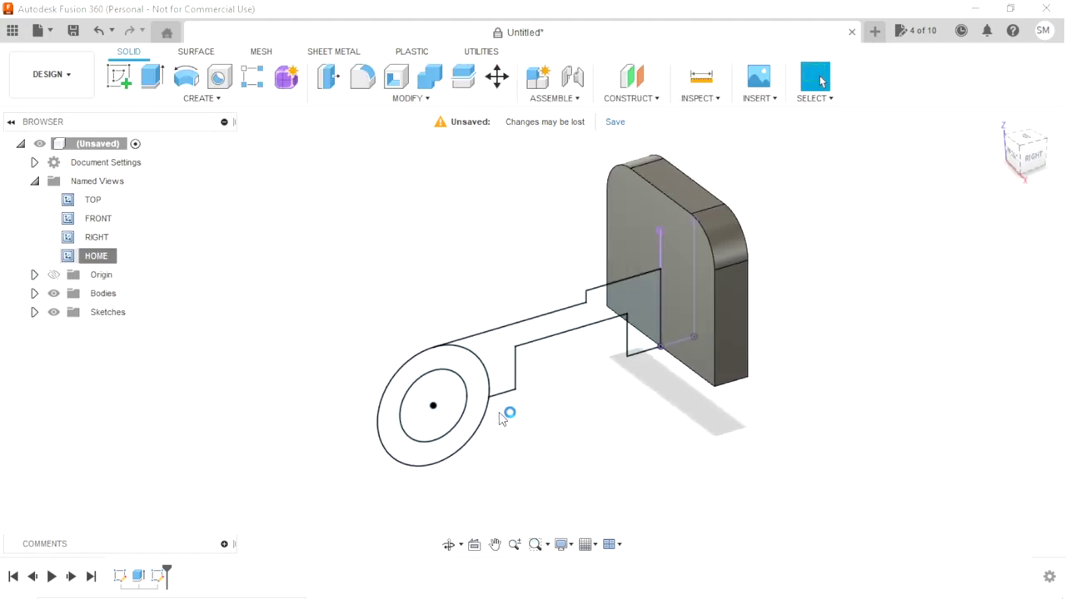
{"action": "left_click", "coordinate": [152, 78]}
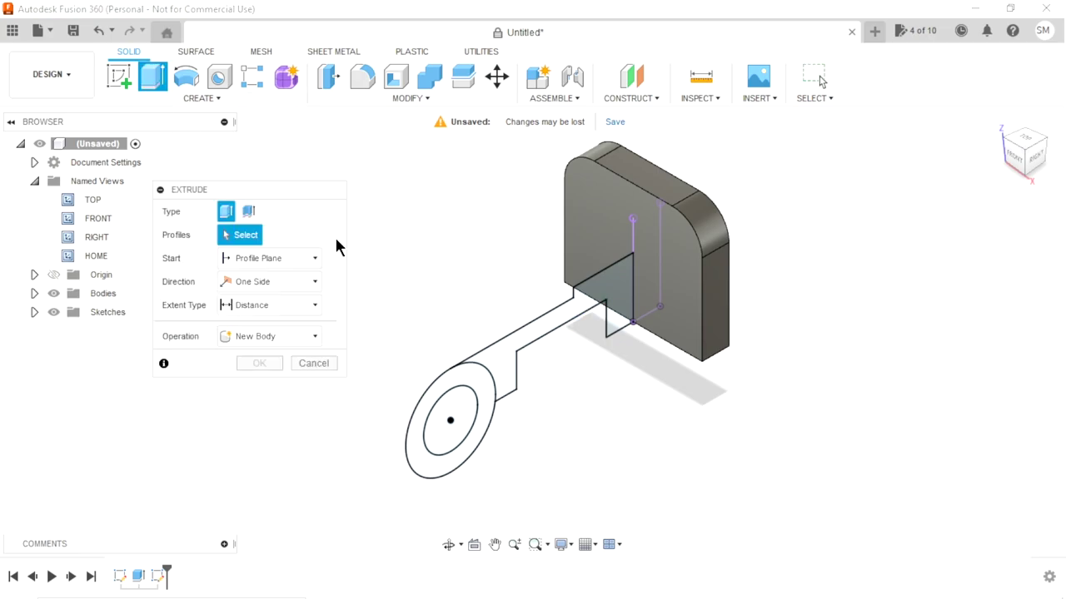
{"action": "left_click", "coordinate": [553, 329]}
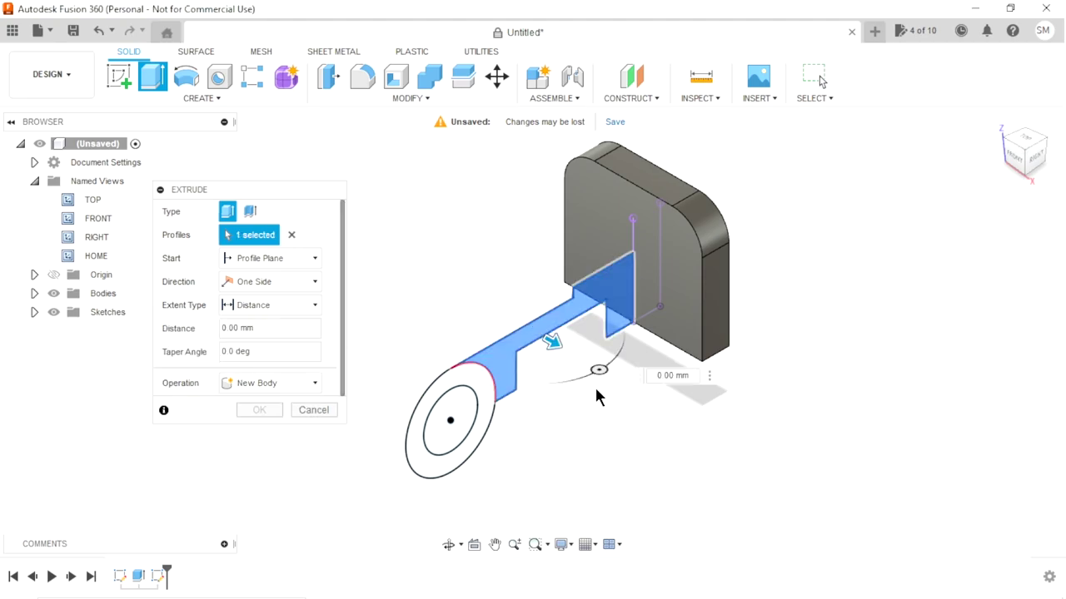
{"action": "left_click", "coordinate": [275, 285]}
{"action": "left_click", "coordinate": [264, 333]}
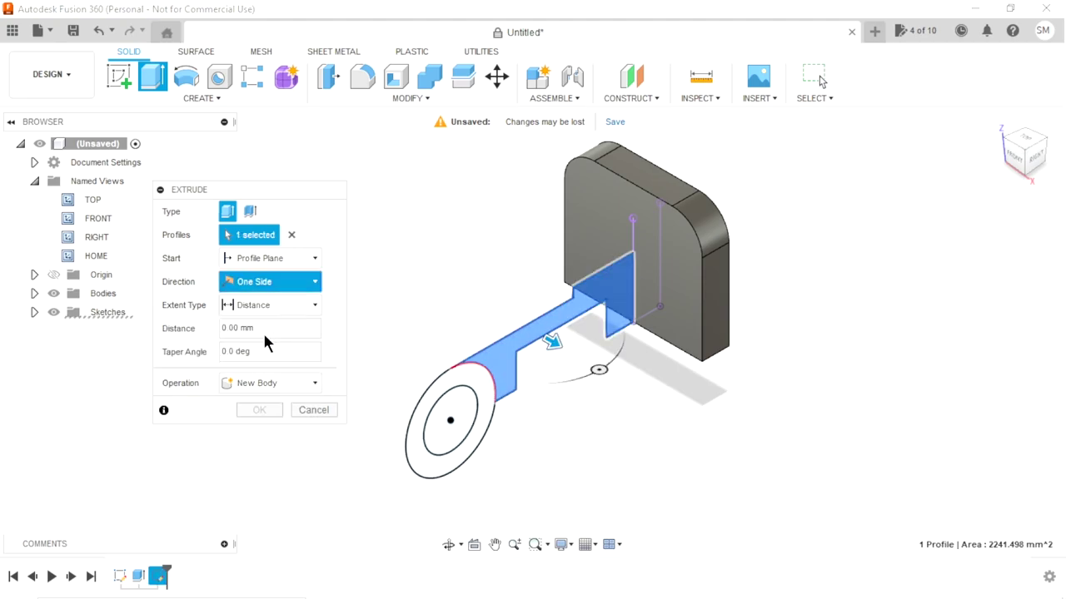
{"action": "left_click", "coordinate": [256, 330]}
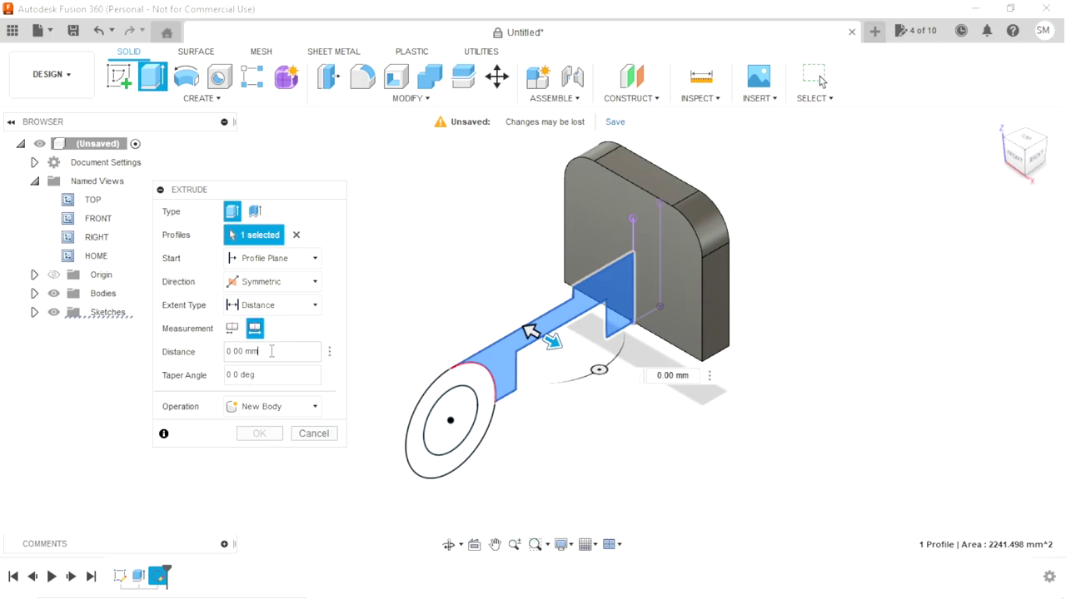
{"action": "left_click_drag", "start_coordinate": [272, 351], "coordinate": [200, 363]}
{"action": "type", "text": "4"}
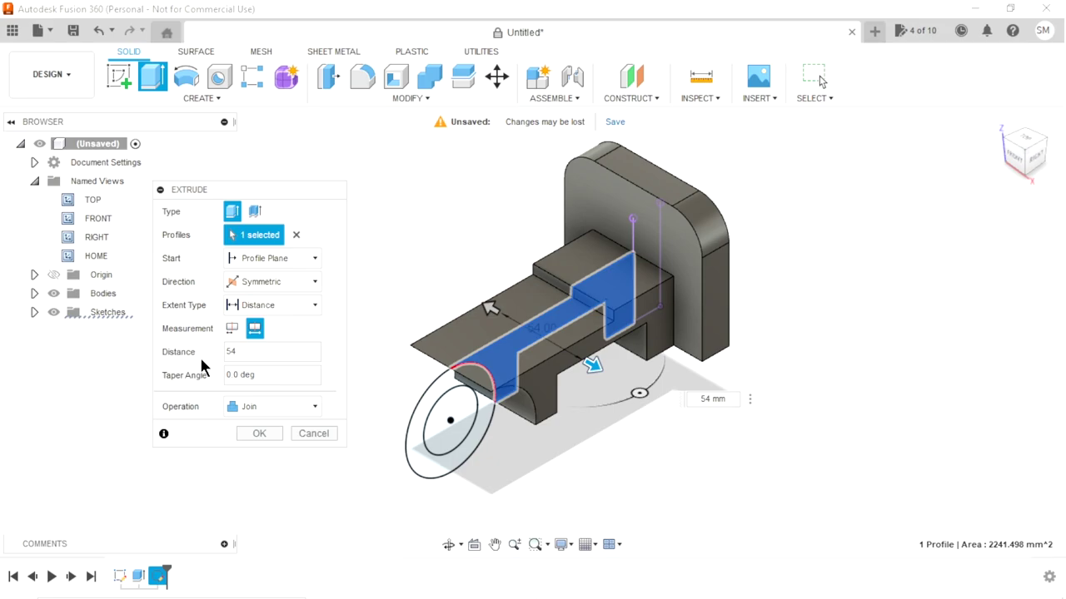
{"action": "left_click", "coordinate": [261, 433]}
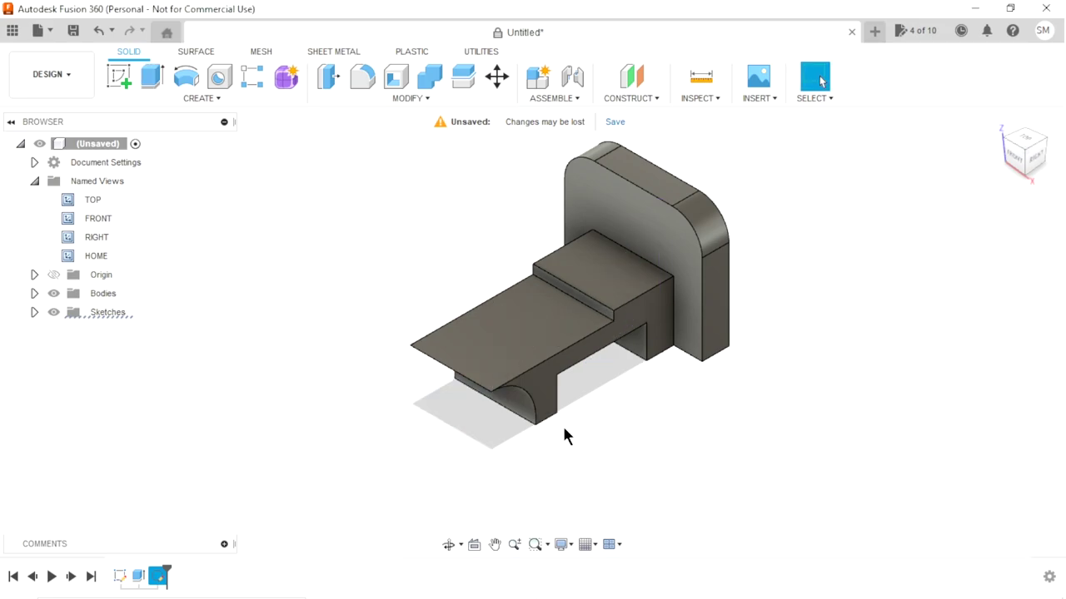
Step: Unhide Sketch2 so its Ø60/Ø36 circles show, and start a new Extrude
{"action": "left_click", "coordinate": [34, 312]}
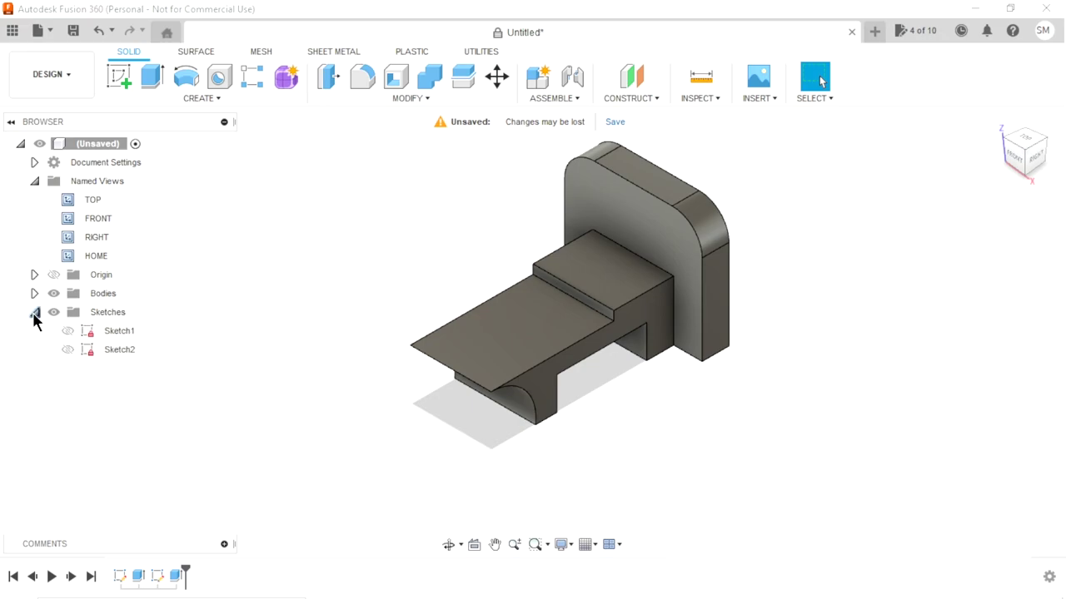
{"action": "left_click", "coordinate": [98, 354]}
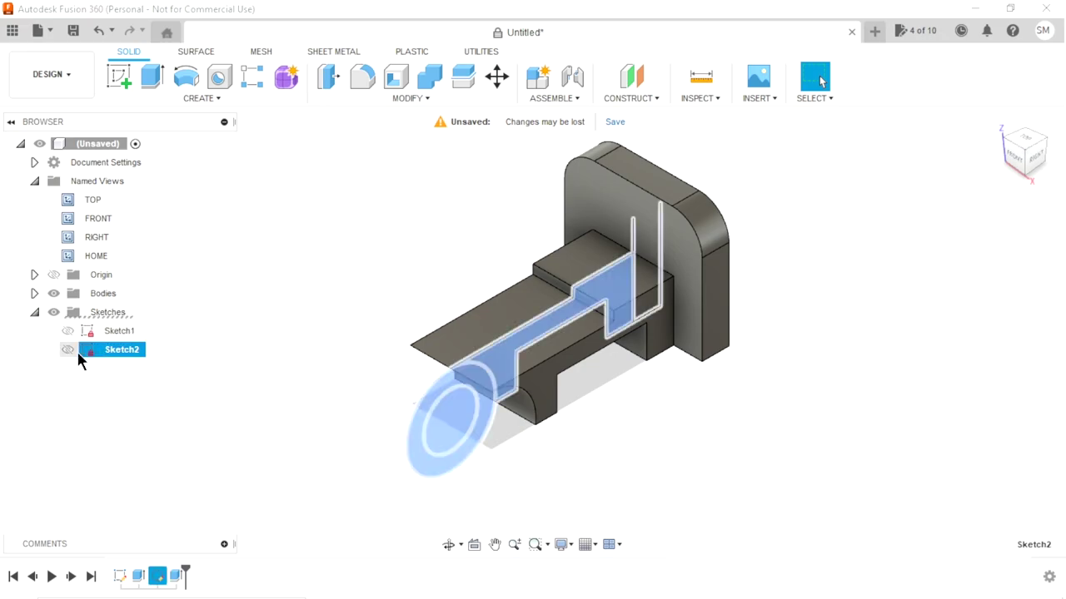
{"action": "left_click", "coordinate": [309, 409]}
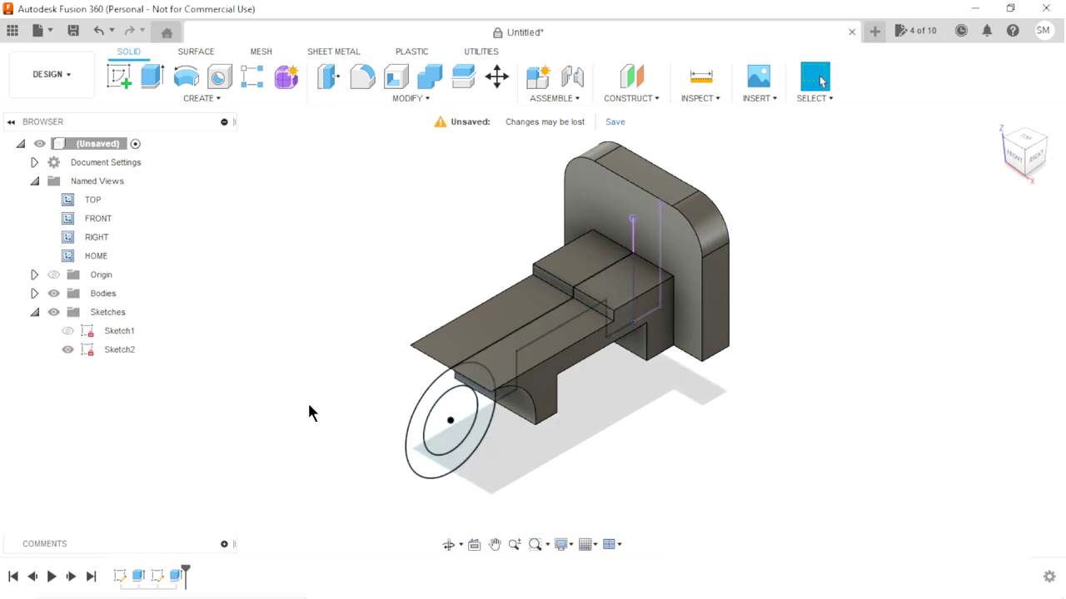
{"action": "left_click", "coordinate": [152, 83]}
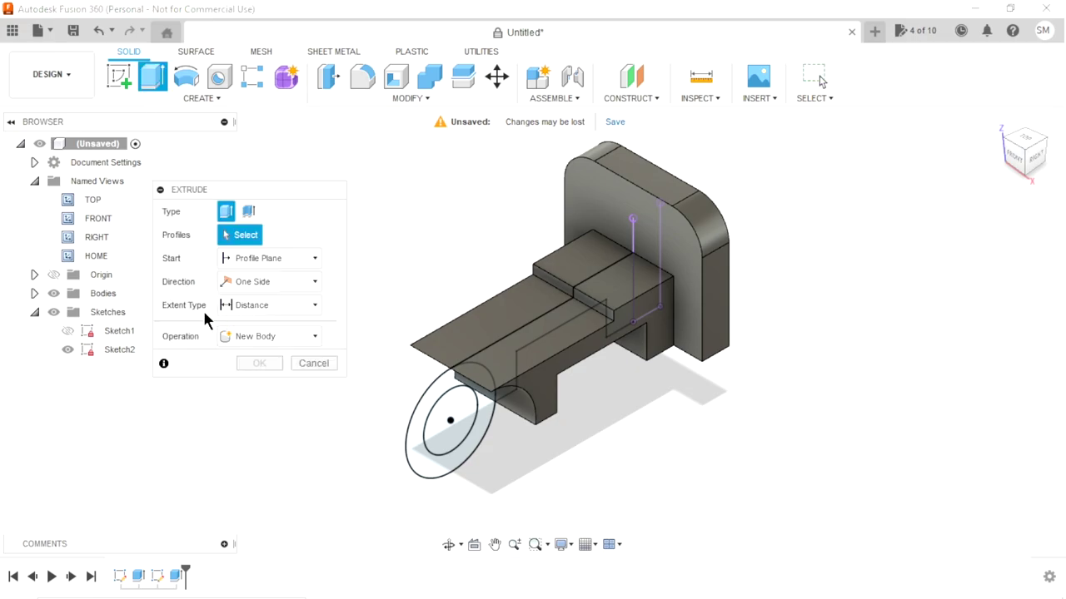
Step: Extrude the Ø60/Ø36 ring symmetrically, whole length 24+24+18 (66 mm), joined to the body
{"action": "left_click", "coordinate": [419, 442]}
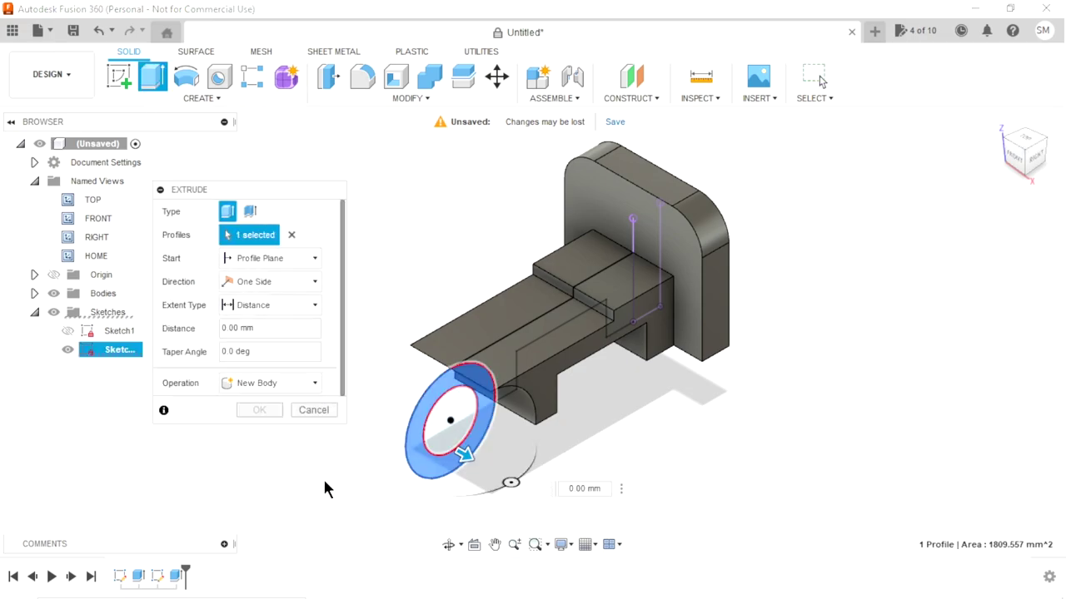
{"action": "left_click", "coordinate": [269, 283]}
{"action": "left_click", "coordinate": [254, 333]}
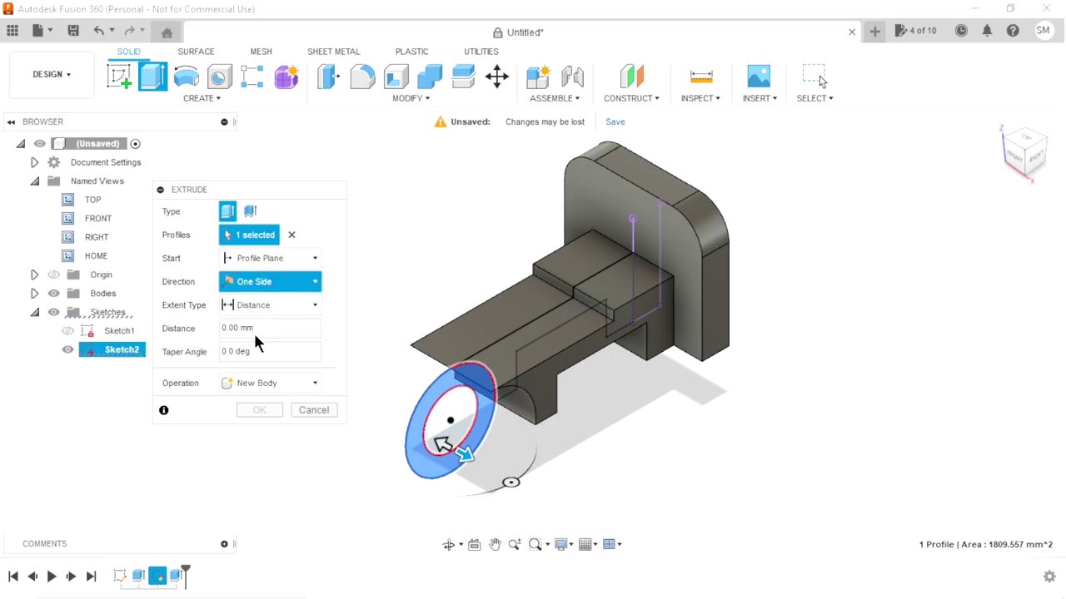
{"action": "left_click", "coordinate": [254, 330]}
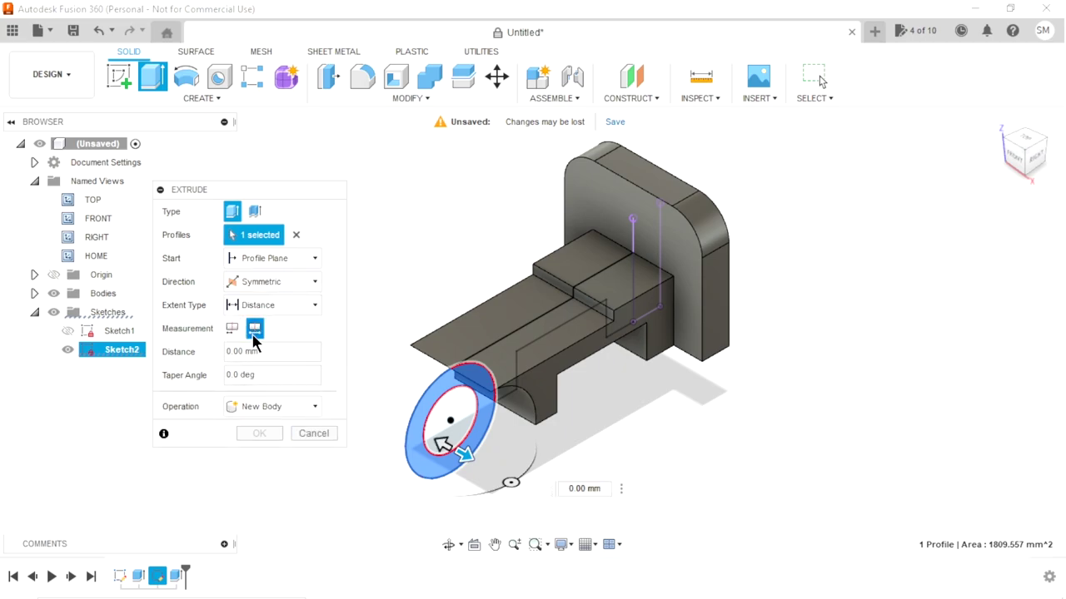
{"action": "left_click_drag", "start_coordinate": [271, 356], "coordinate": [171, 350]}
{"action": "type", "text": "24+24+18"}
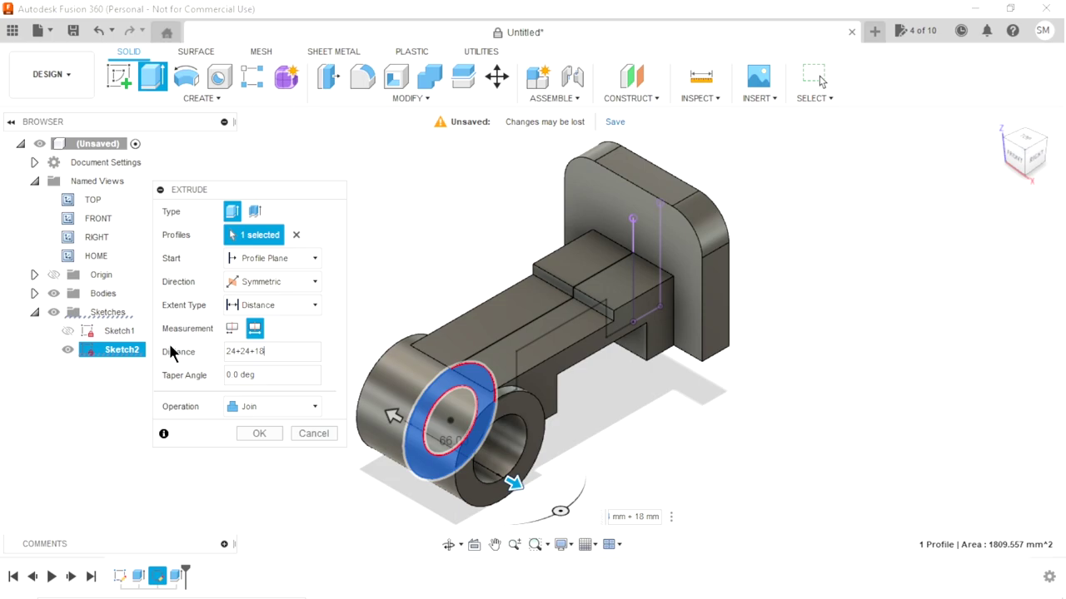
{"action": "key", "text": "Return"}
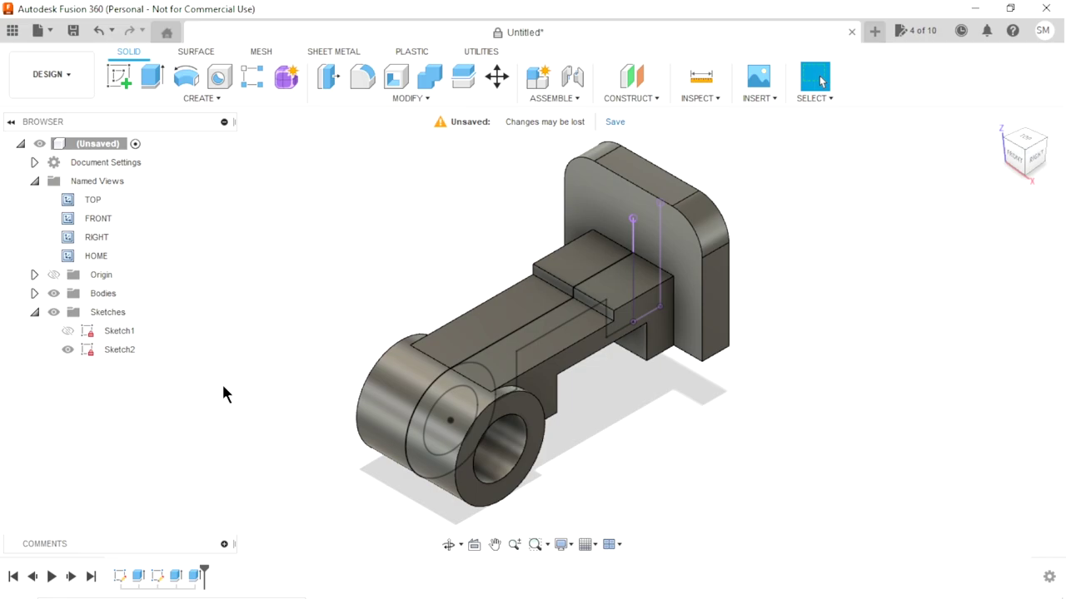
Step: Hide Sketch2, tilt the view slightly, and start a new sketch
{"action": "left_click", "coordinate": [67, 350]}
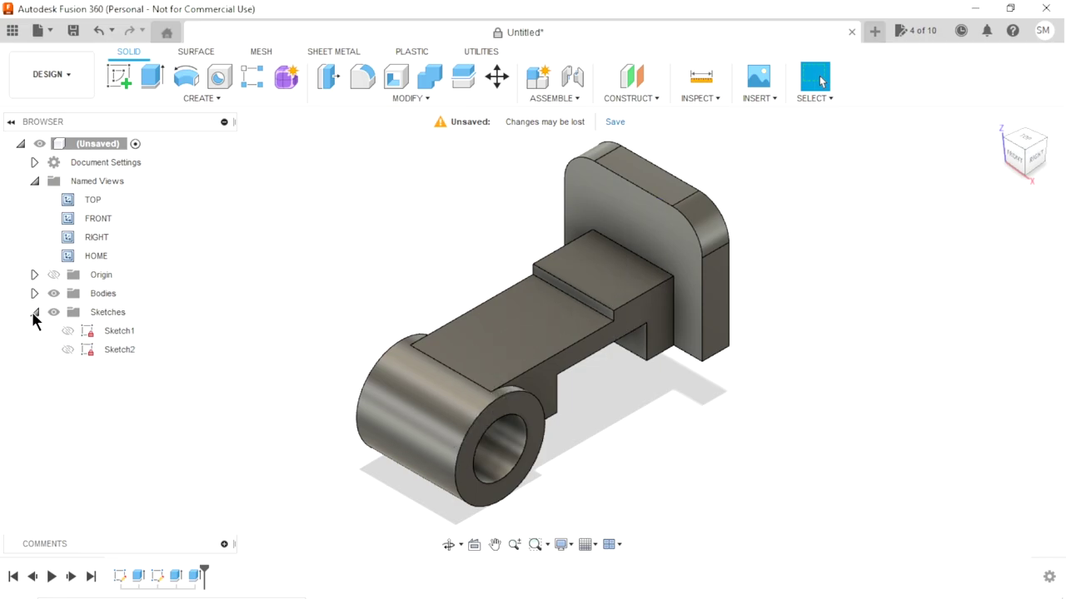
{"action": "scroll", "coordinate": [648, 441], "scroll_direction": "down", "scroll_amount": 2}
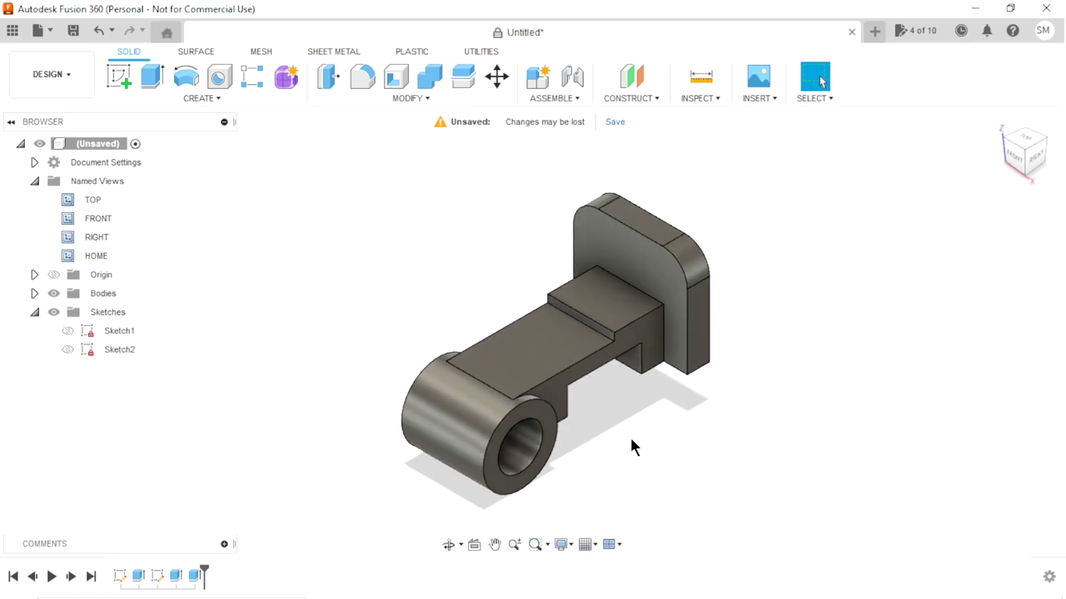
{"action": "scroll", "coordinate": [613, 420], "scroll_direction": "up", "scroll_amount": 1}
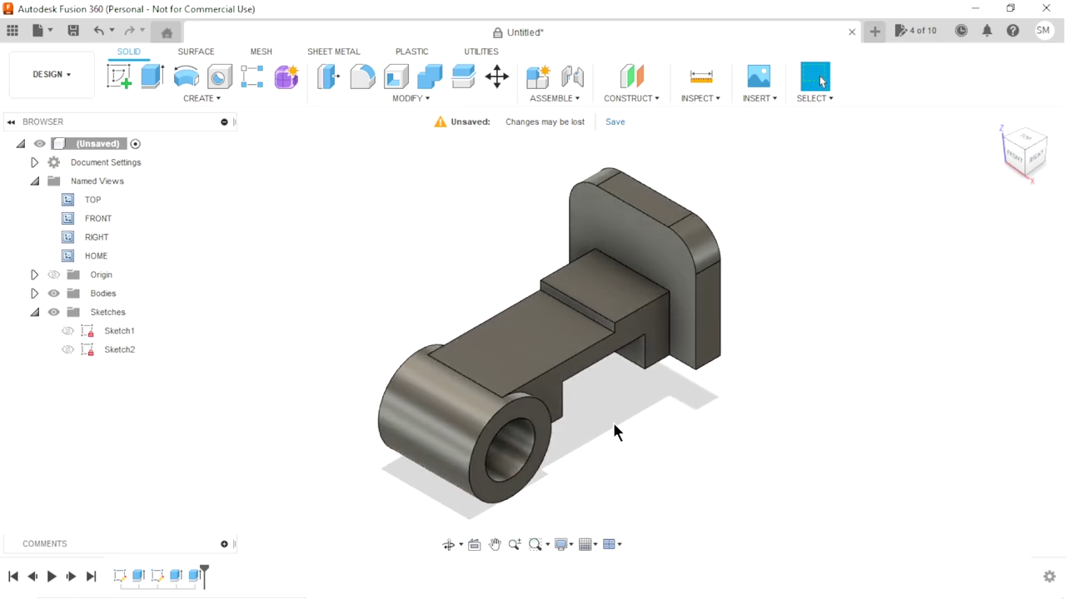
{"action": "mouse_move", "coordinate": [612, 419]}
{"action": "middle_mouse_down", "text": "shift"}
{"action": "mouse_move", "coordinate": [576, 275]}
{"action": "mouse_move", "coordinate": [618, 392]}
{"action": "mouse_move", "coordinate": [583, 397]}
{"action": "mouse_move", "coordinate": [479, 334]}
{"action": "mouse_move", "coordinate": [604, 395]}
{"action": "mouse_move", "coordinate": [521, 459]}
{"action": "mouse_move", "coordinate": [587, 426]}
{"action": "middle_mouse_up", "text": "shift"}
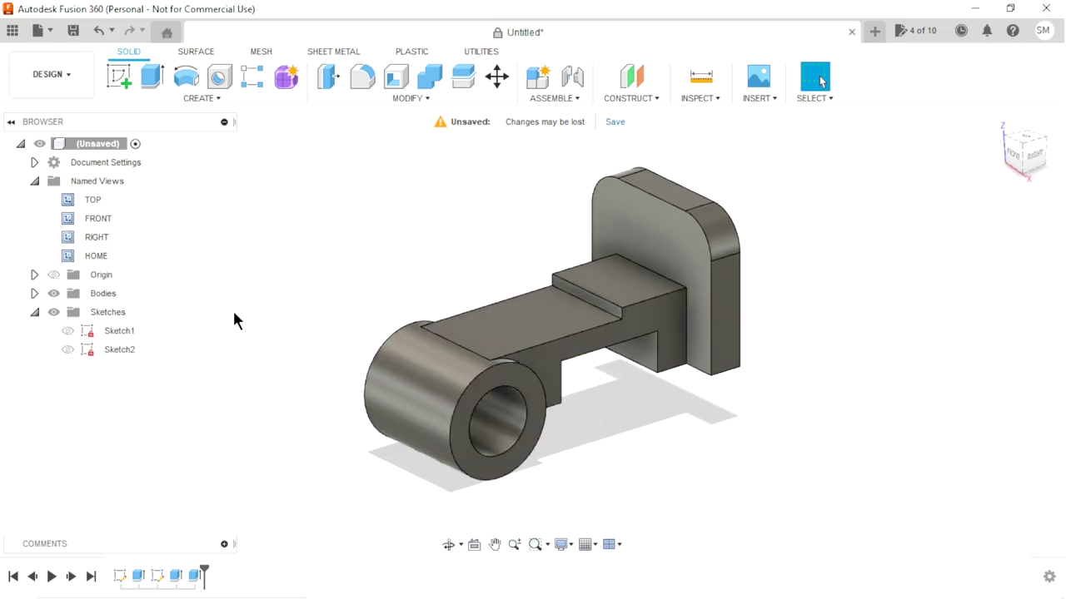
{"action": "left_click", "coordinate": [122, 87]}
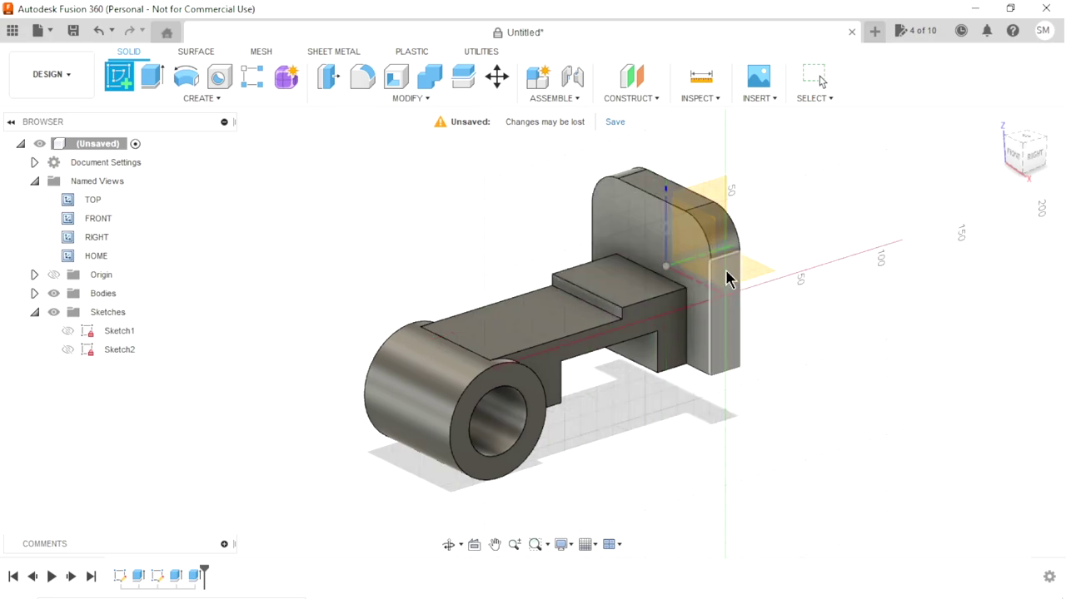
Step: Place Sketch3 on the side plane and draw a two-point rectangle spanning the boss
{"action": "left_click", "coordinate": [721, 191]}
{"action": "scroll", "coordinate": [220, 466], "scroll_direction": "up", "scroll_amount": 2}
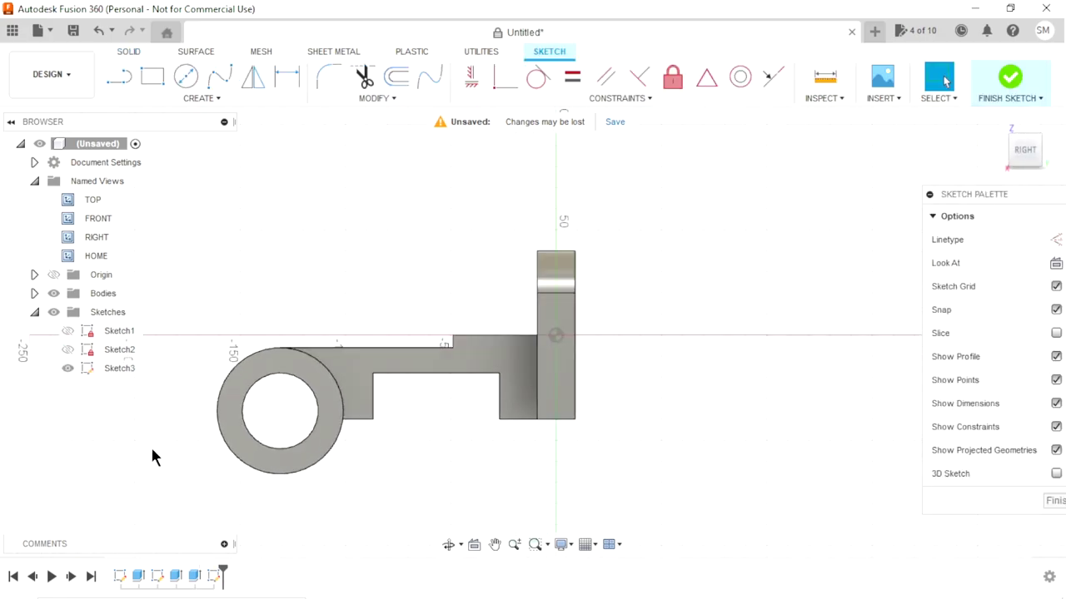
{"action": "scroll", "coordinate": [152, 450], "scroll_direction": "up", "scroll_amount": 2}
{"action": "scroll", "coordinate": [243, 437], "scroll_direction": "up", "scroll_amount": 3}
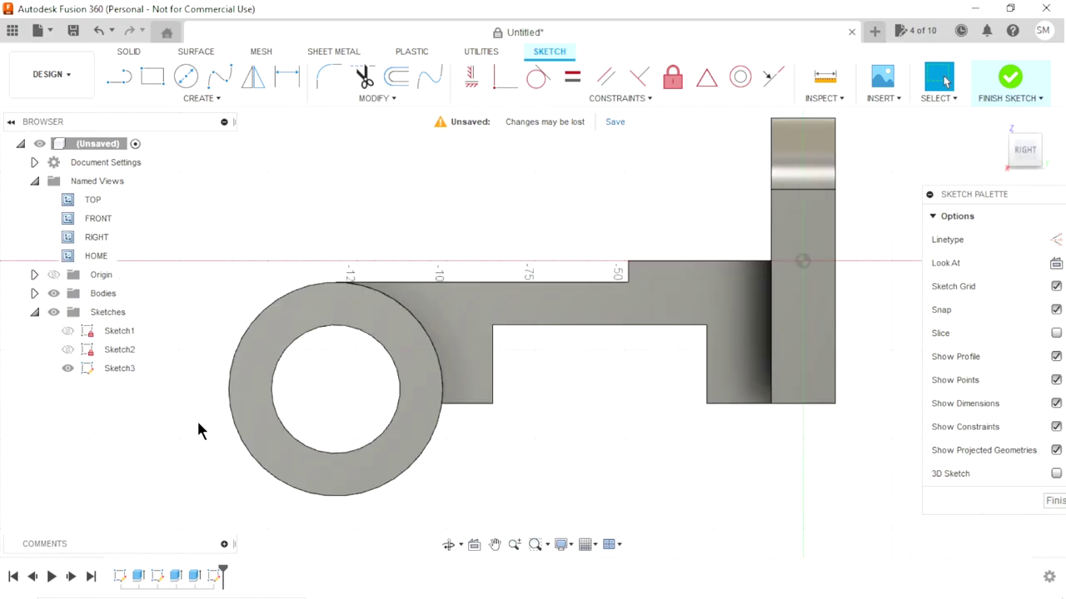
{"action": "left_click", "coordinate": [152, 79]}
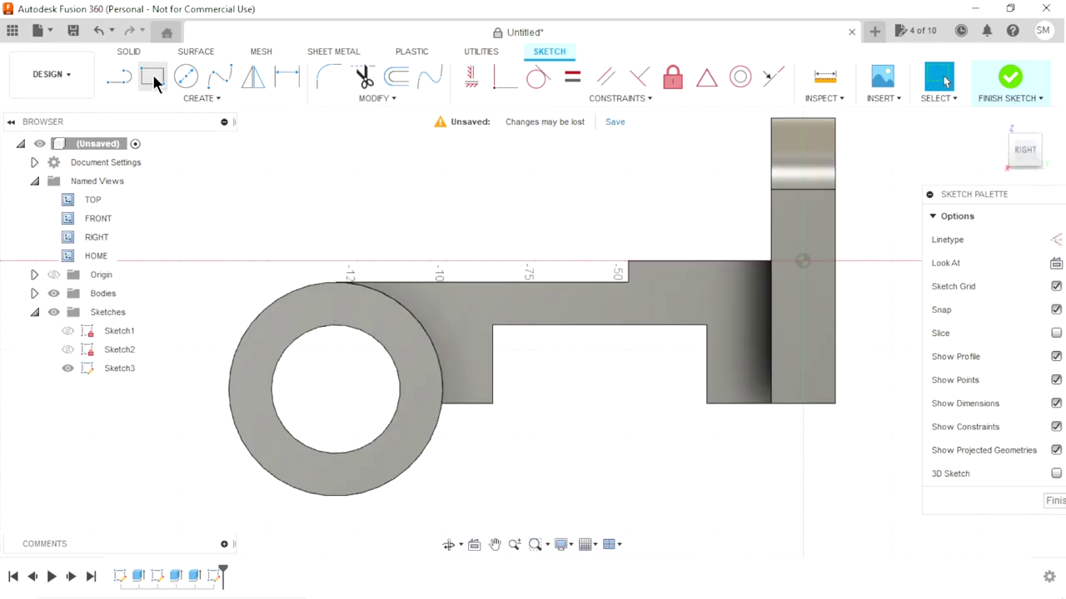
{"action": "left_click", "coordinate": [197, 243]}
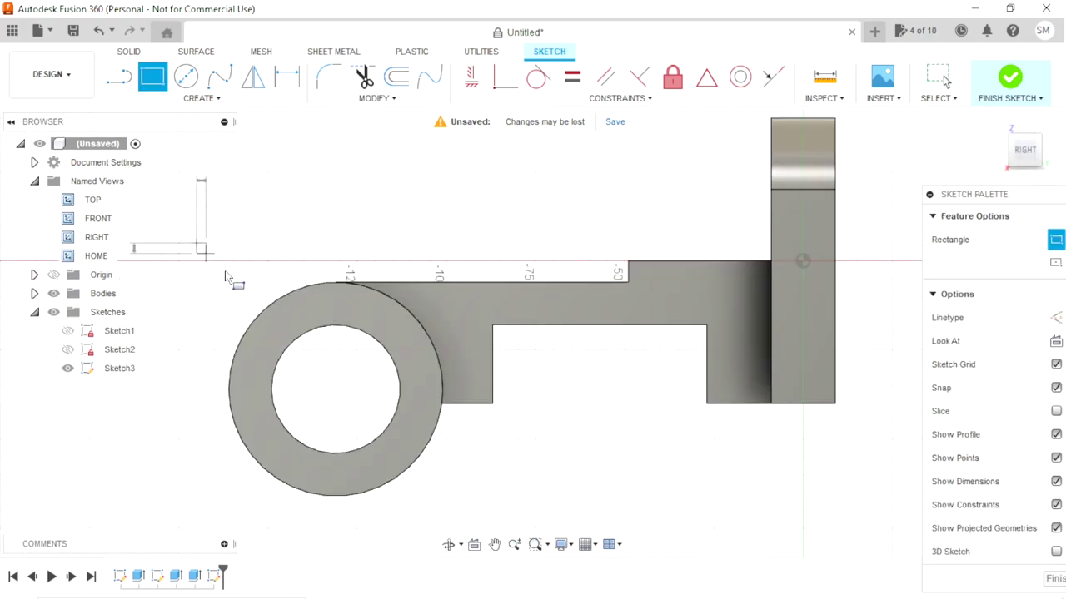
{"action": "key", "text": "Tab"}
{"action": "left_click", "coordinate": [452, 503]}
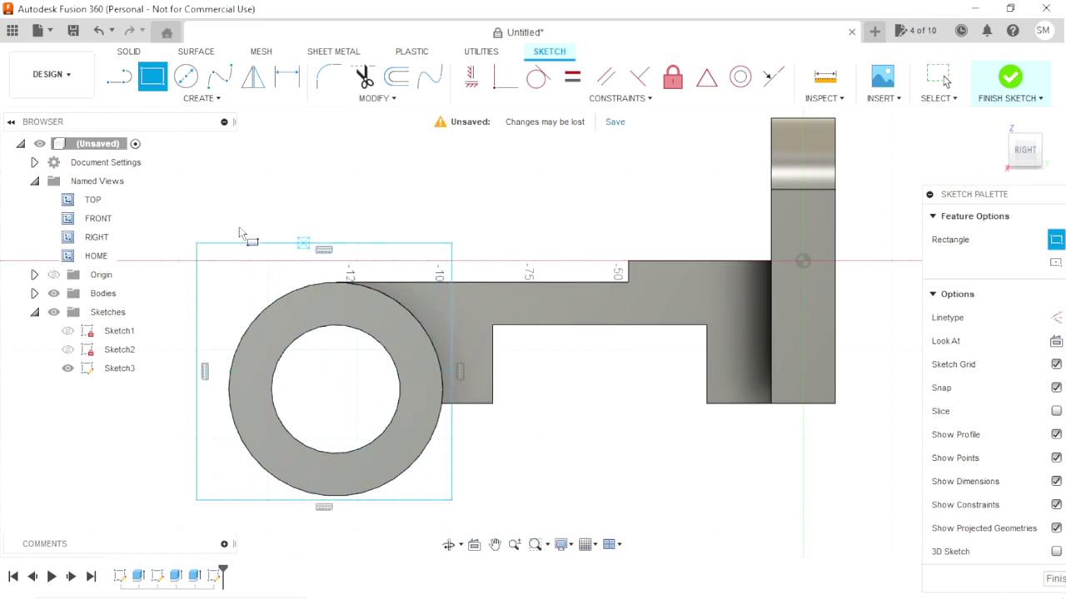
{"action": "right_click", "coordinate": [268, 190]}
{"action": "left_click", "coordinate": [318, 200]}
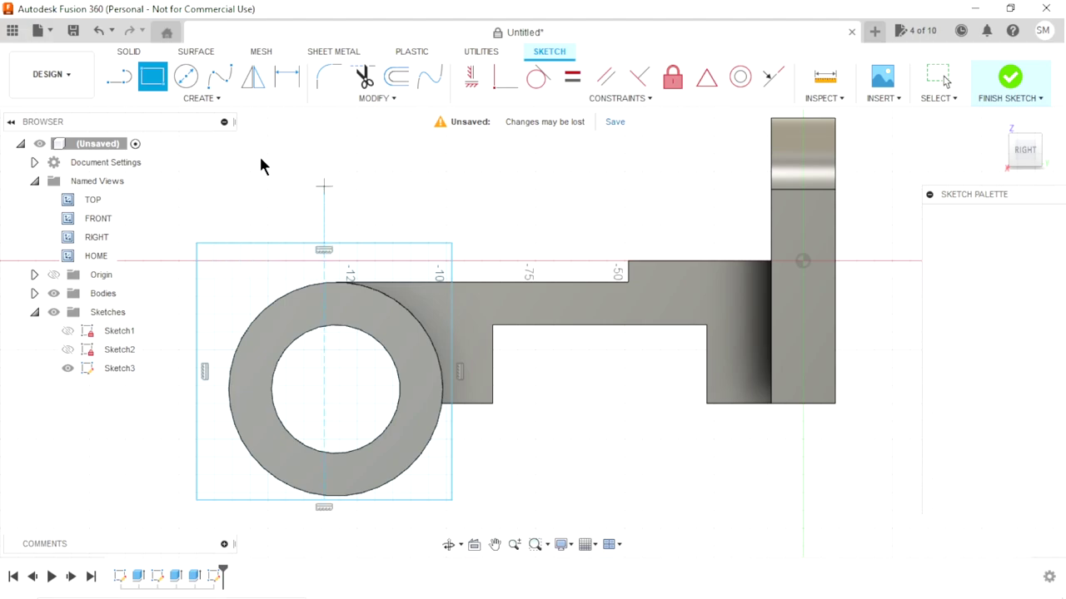
Step: Dimension the rectangle 24 mm from the bore centre to its right edge and 70 mm tall
{"action": "left_click", "coordinate": [296, 81]}
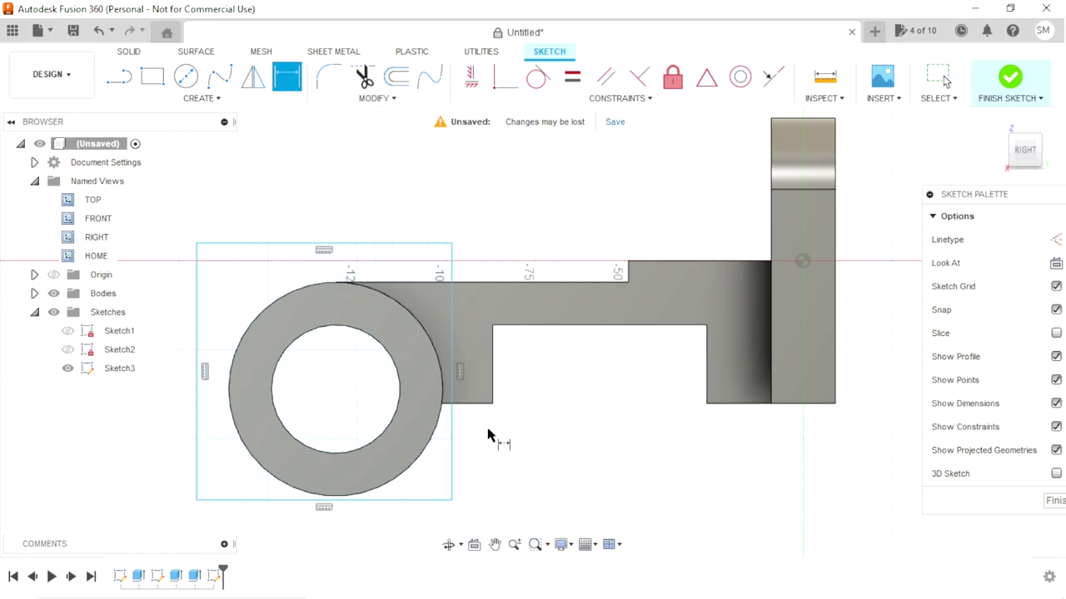
{"action": "left_click", "coordinate": [364, 333]}
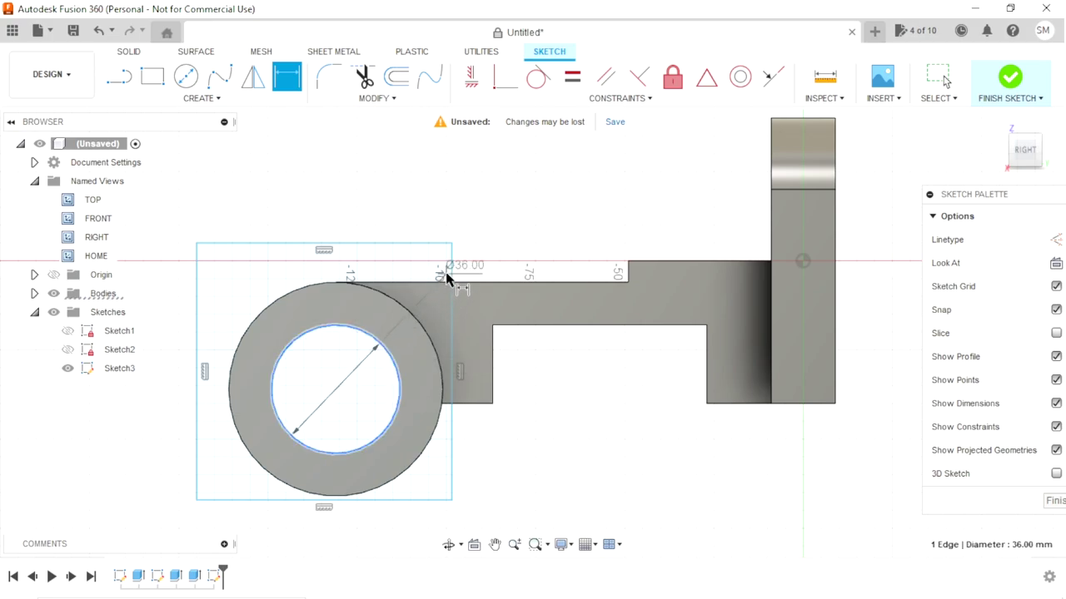
{"action": "left_click", "coordinate": [450, 273]}
{"action": "left_click", "coordinate": [419, 204]}
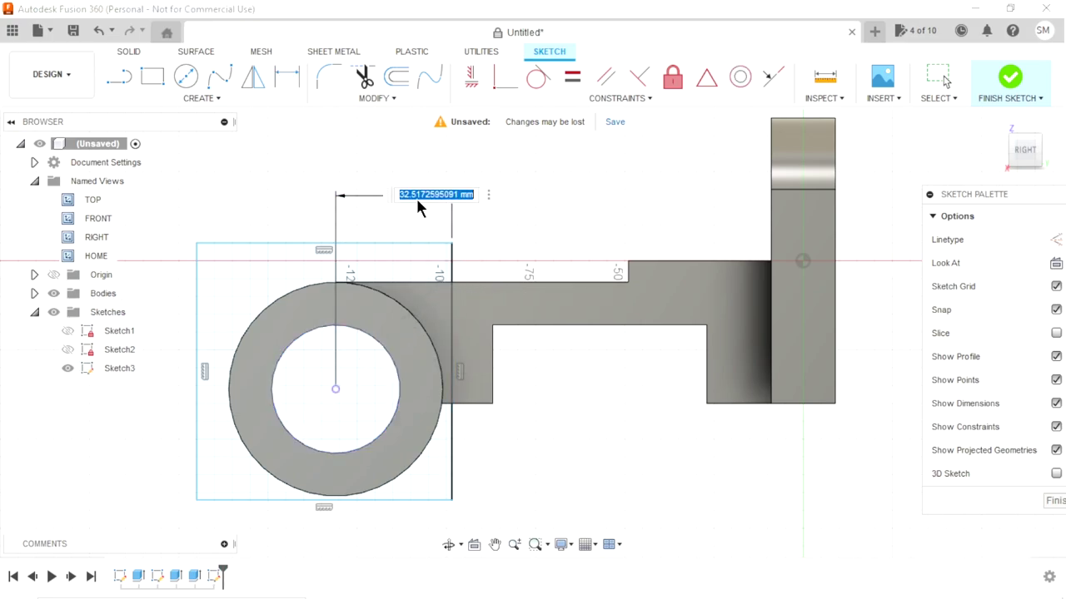
{"action": "type", "text": "24"}
{"action": "key", "text": "Return"}
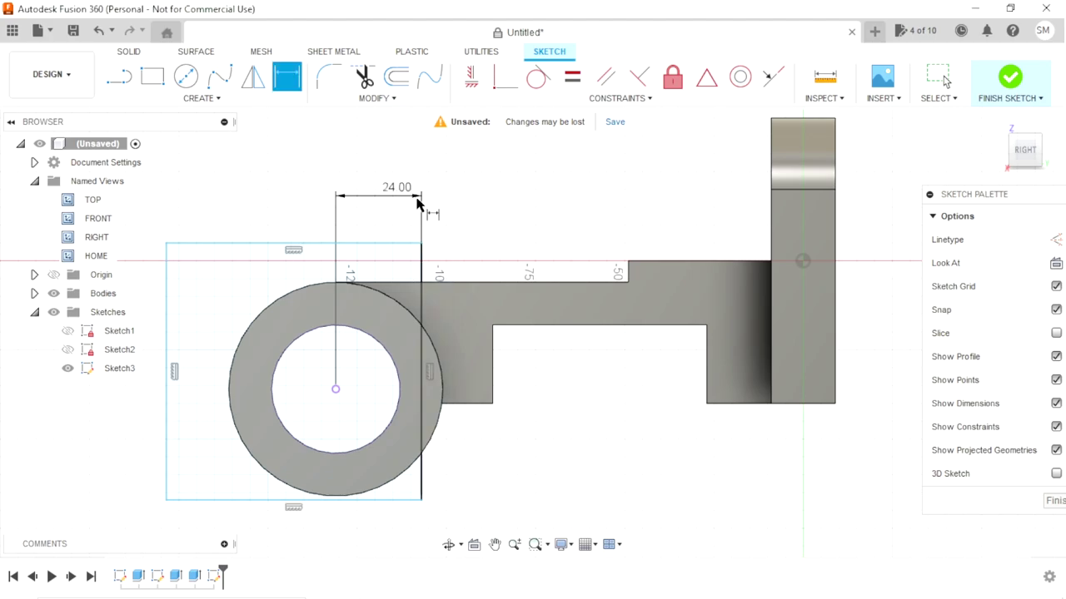
{"action": "scroll", "coordinate": [395, 408], "scroll_direction": "down", "scroll_amount": 2}
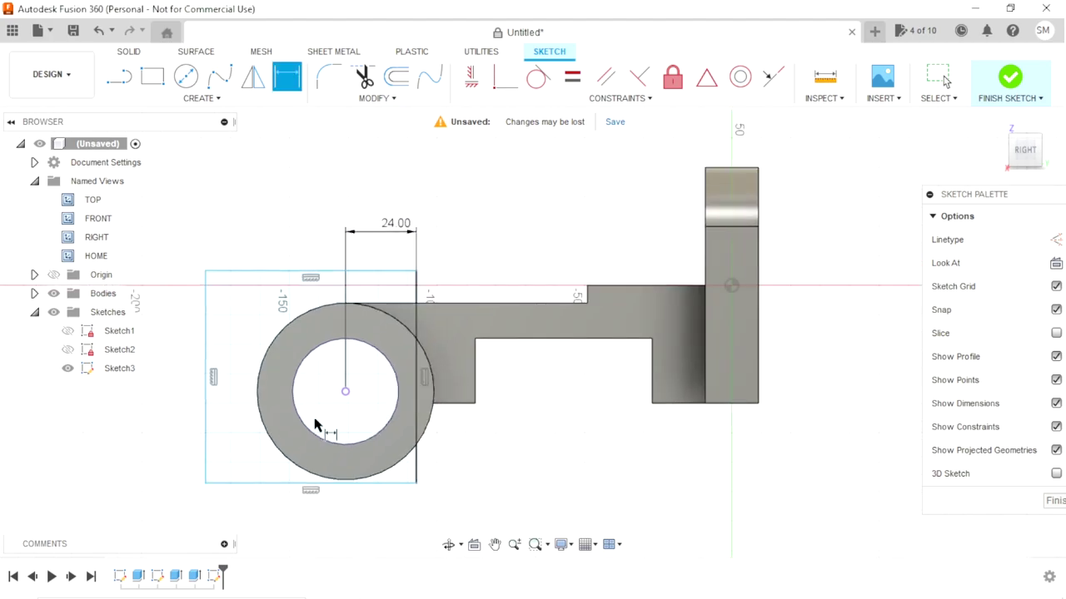
{"action": "left_click", "coordinate": [204, 367]}
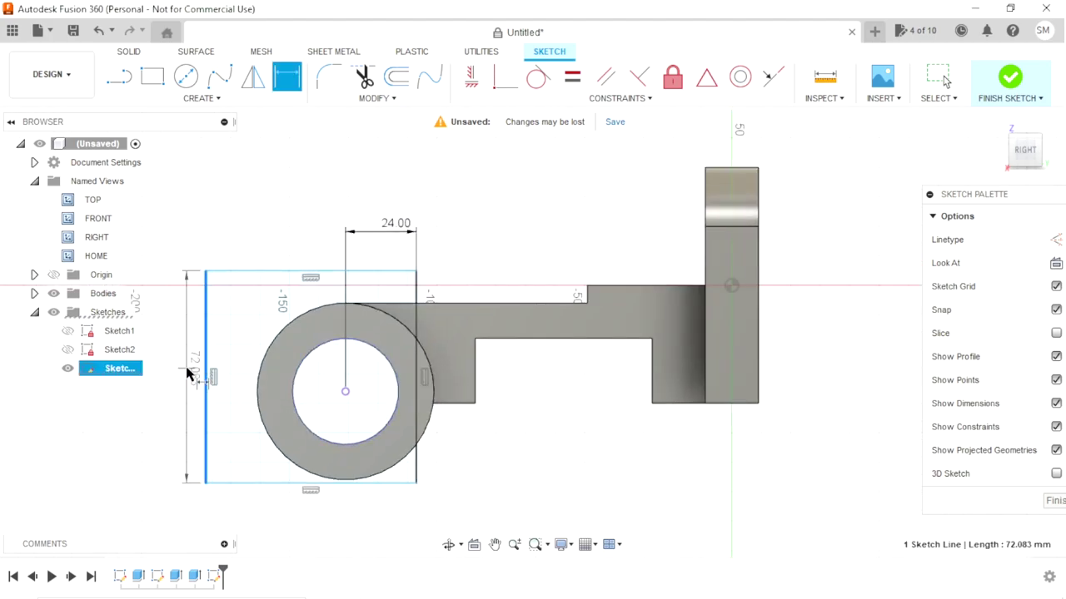
{"action": "left_click", "coordinate": [184, 366]}
{"action": "type", "text": "70"}
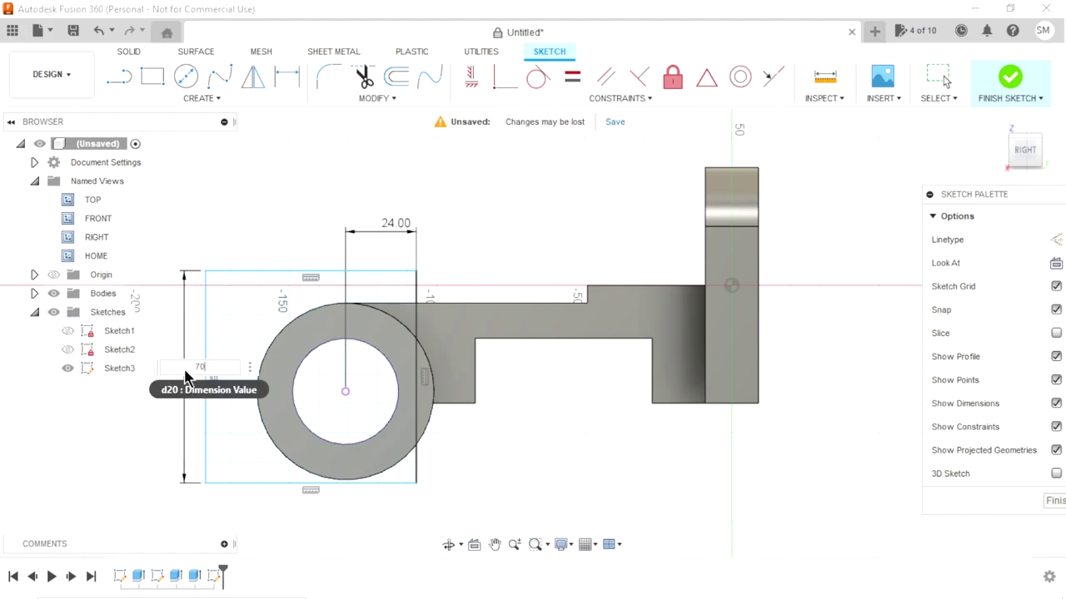
{"action": "key", "text": "Return"}
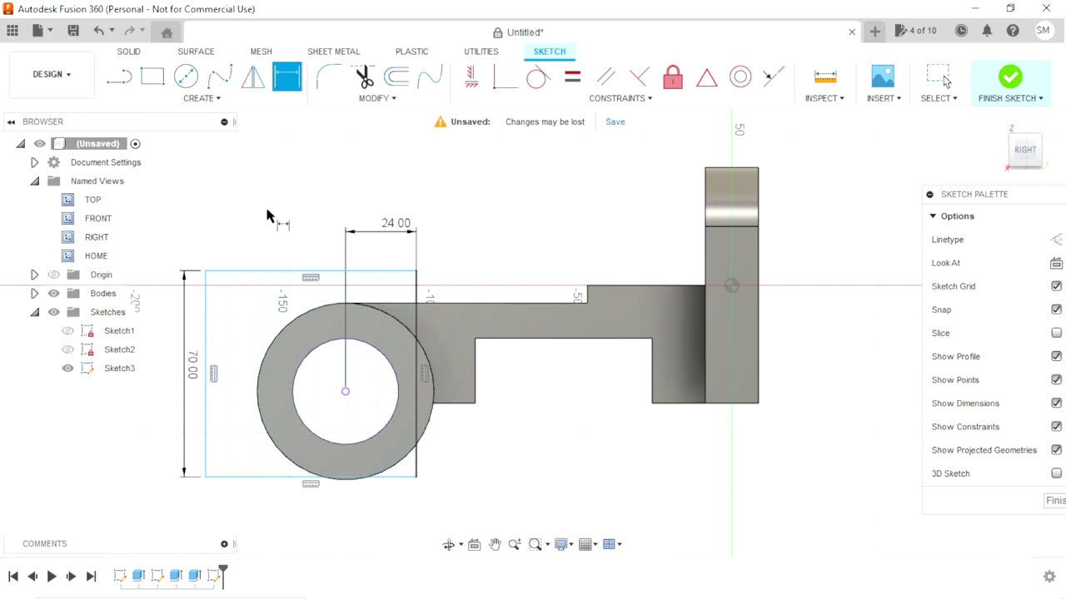
{"action": "key", "text": "Escape"}
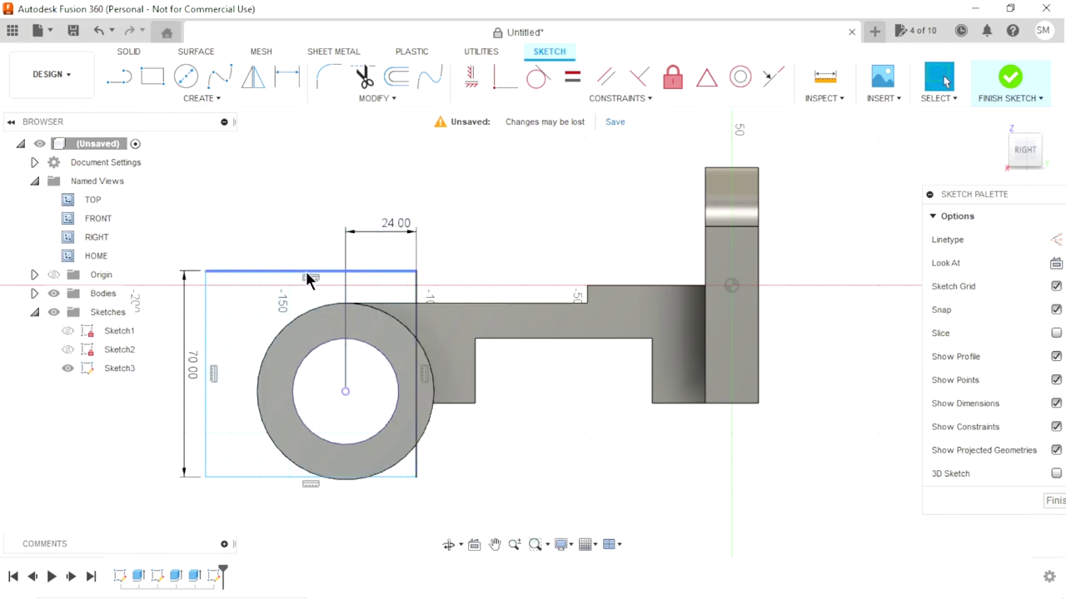
{"action": "key", "text": "F6"}
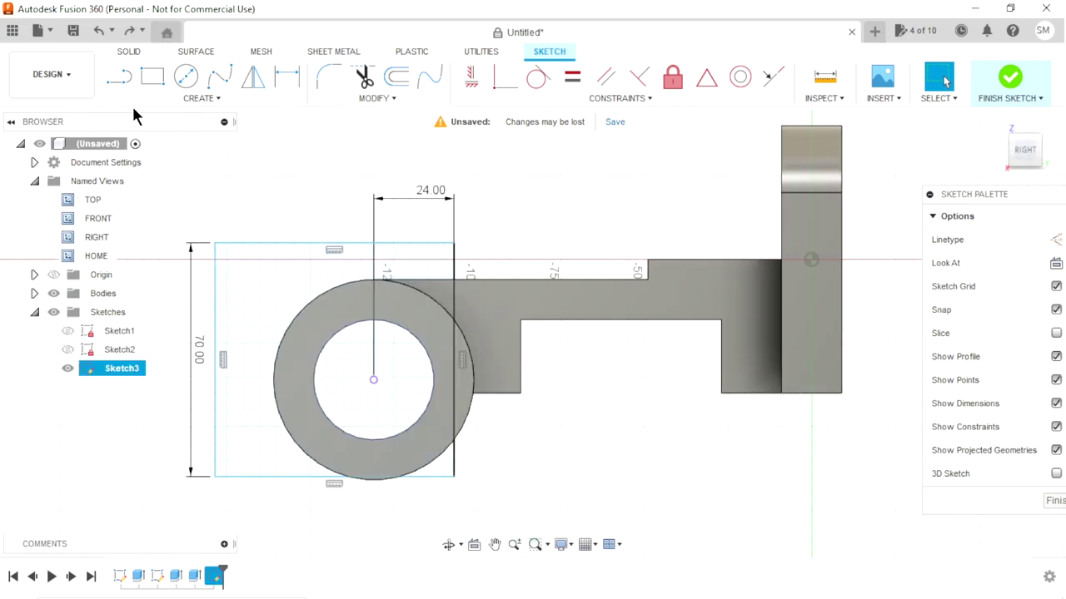
Step: Draw a horizontal line from the circle centre to the rectangle's left-edge midpoint
{"action": "left_click", "coordinate": [125, 79]}
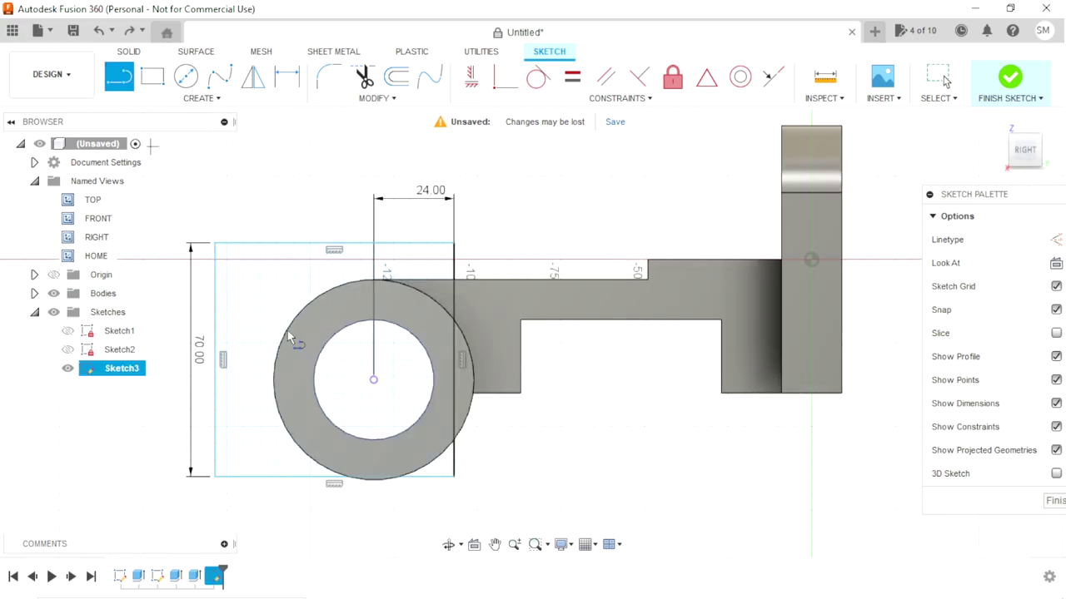
{"action": "left_click", "coordinate": [373, 380]}
{"action": "left_click", "coordinate": [213, 360]}
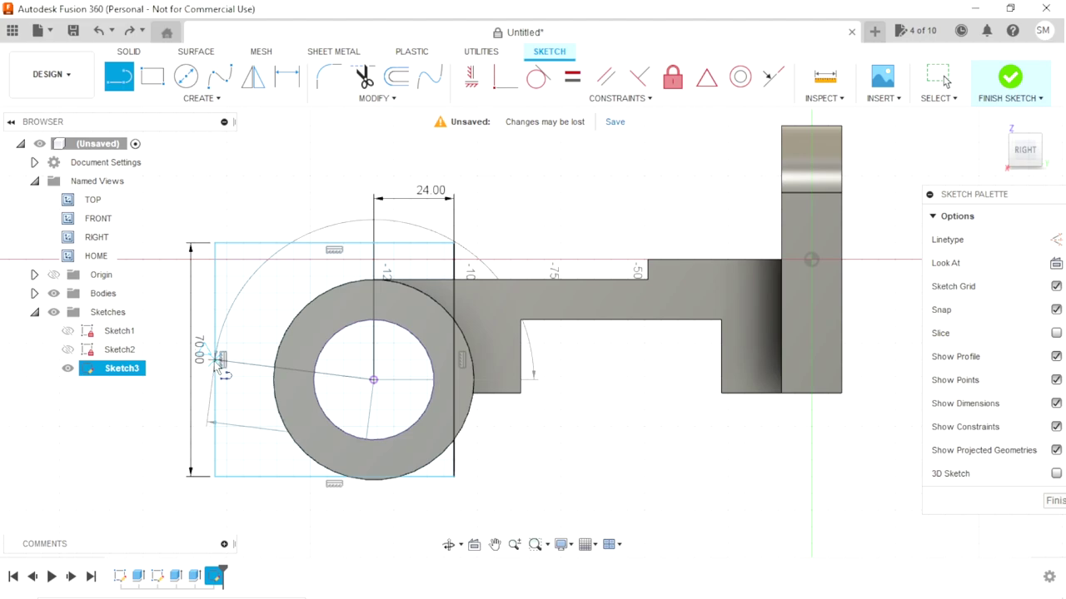
{"action": "key", "text": "Escape"}
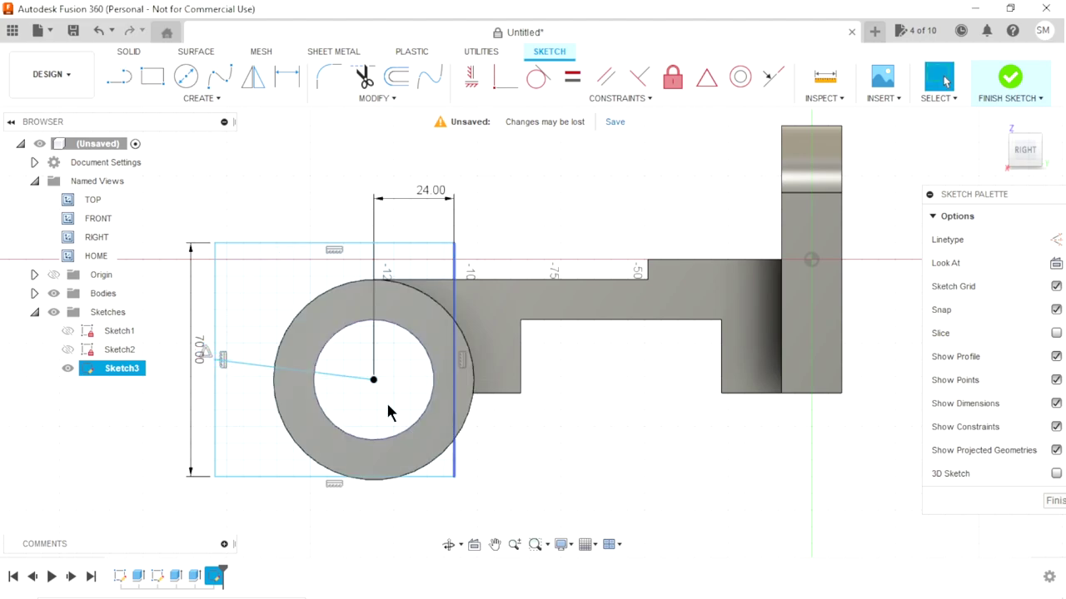
{"action": "left_click", "coordinate": [248, 359]}
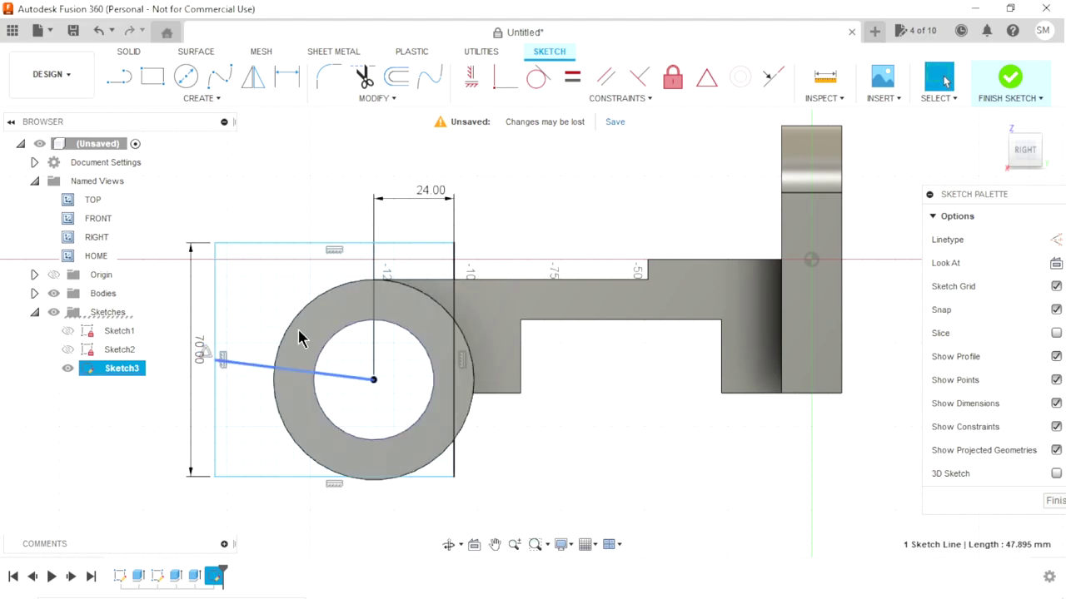
{"action": "left_click", "coordinate": [471, 76]}
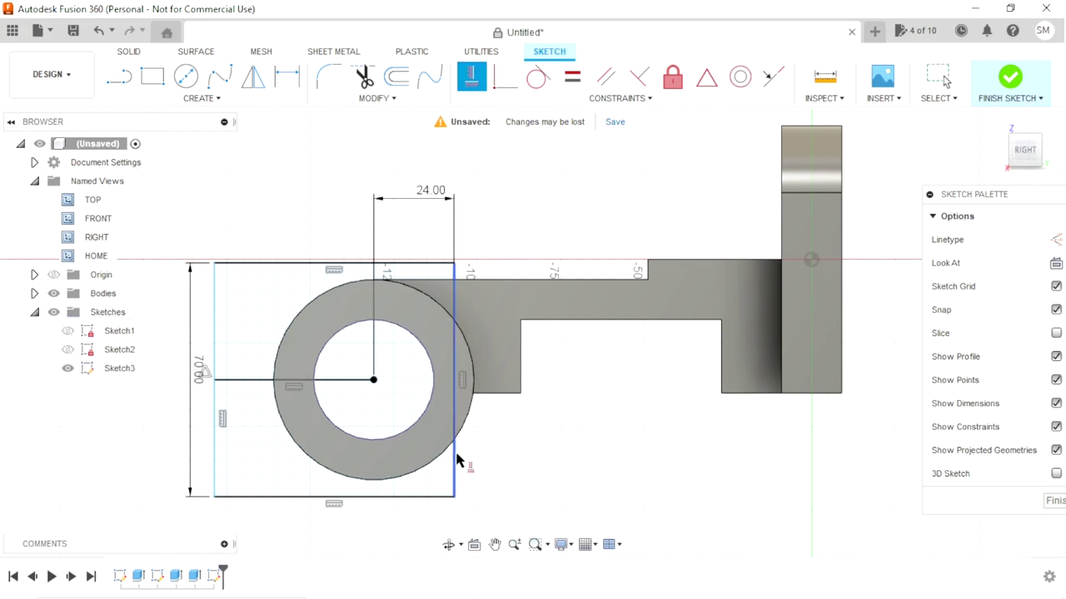
Step: Dimension the rectangle's top edge to 70 mm and finish the sketch
{"action": "scroll", "coordinate": [457, 457], "scroll_direction": "down", "scroll_amount": 1}
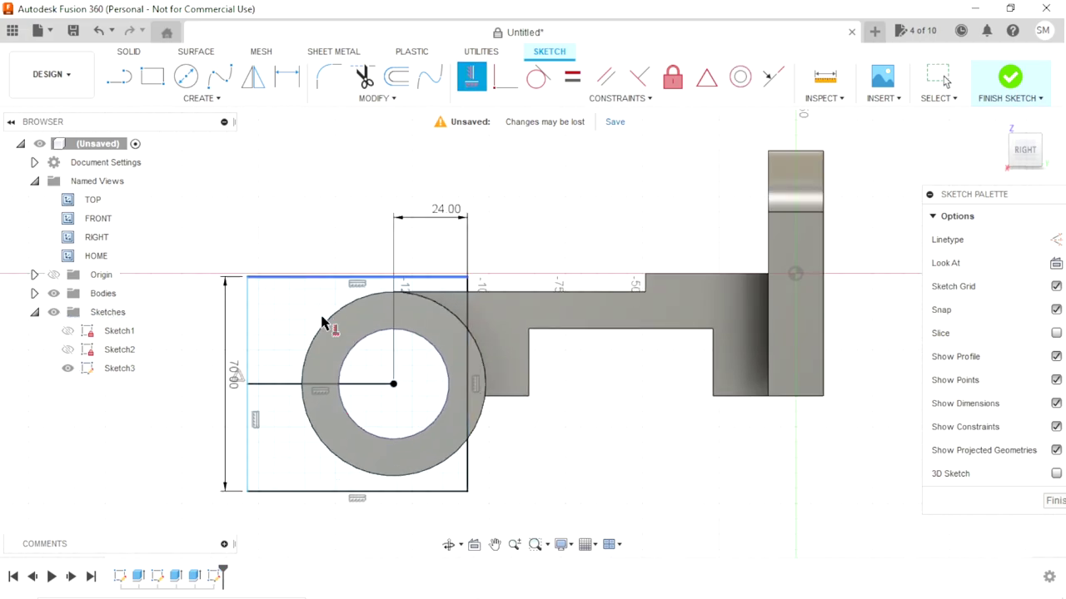
{"action": "scroll", "coordinate": [302, 452], "scroll_direction": "down", "scroll_amount": 1}
{"action": "scroll", "coordinate": [297, 504], "scroll_direction": "up", "scroll_amount": 2}
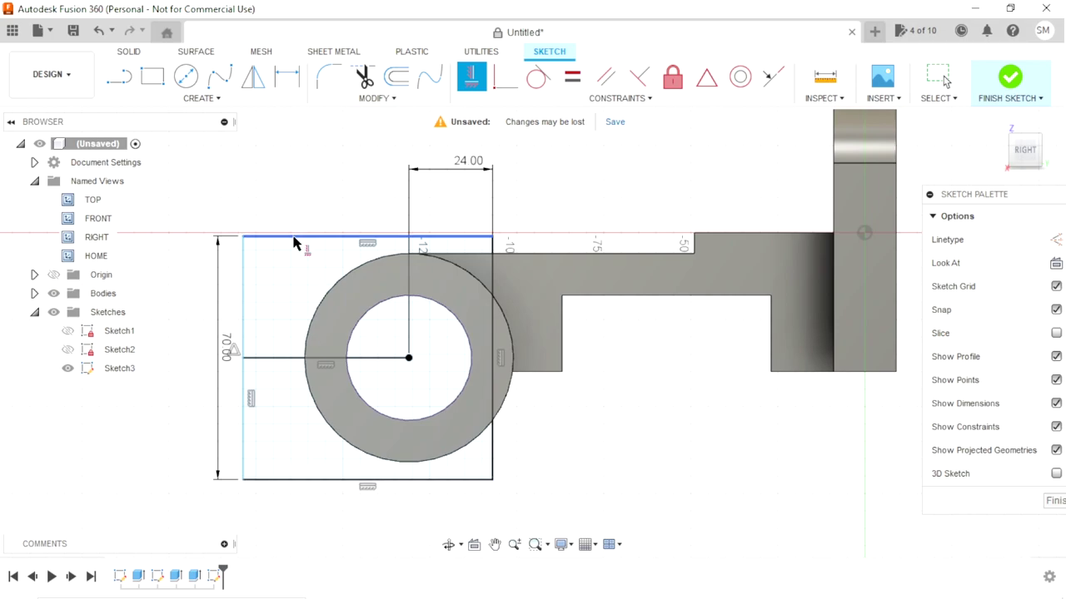
{"action": "left_click", "coordinate": [276, 87]}
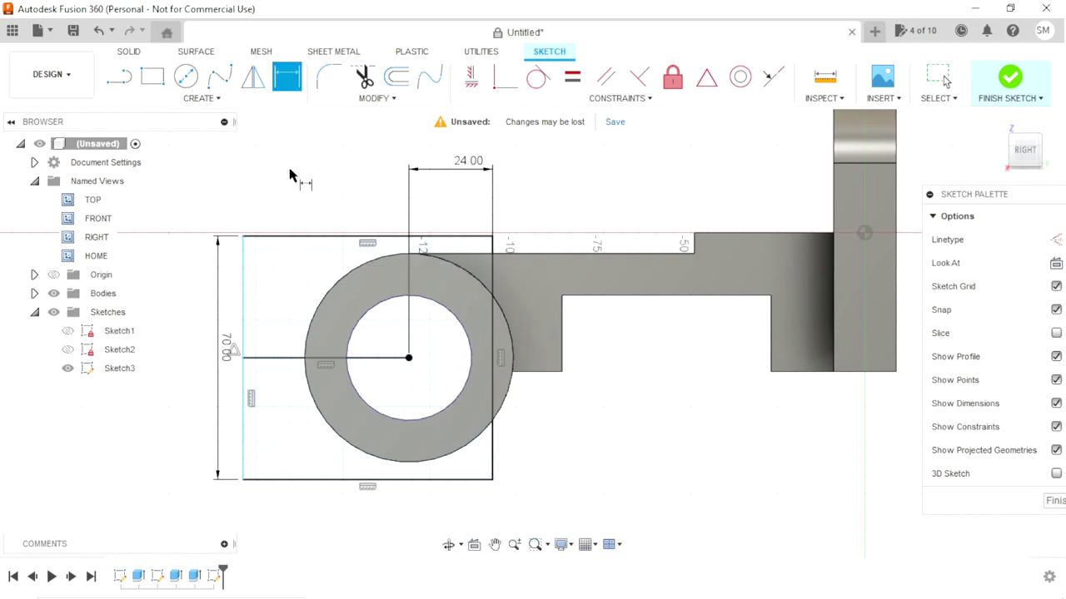
{"action": "left_click", "coordinate": [302, 238]}
{"action": "left_click", "coordinate": [329, 201]}
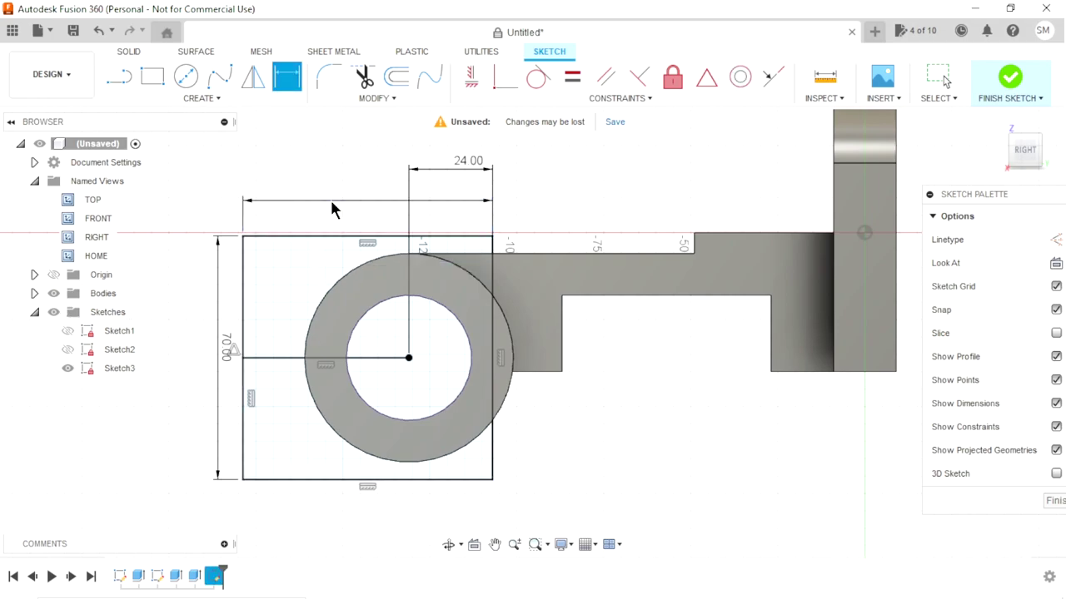
{"action": "type", "text": "70"}
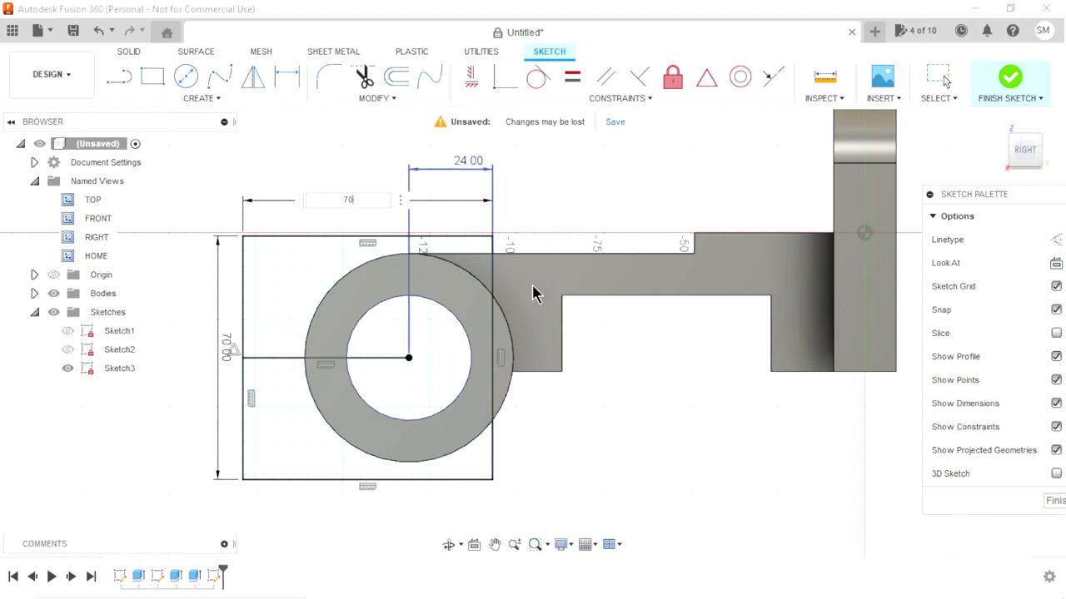
{"action": "key", "text": "Return"}
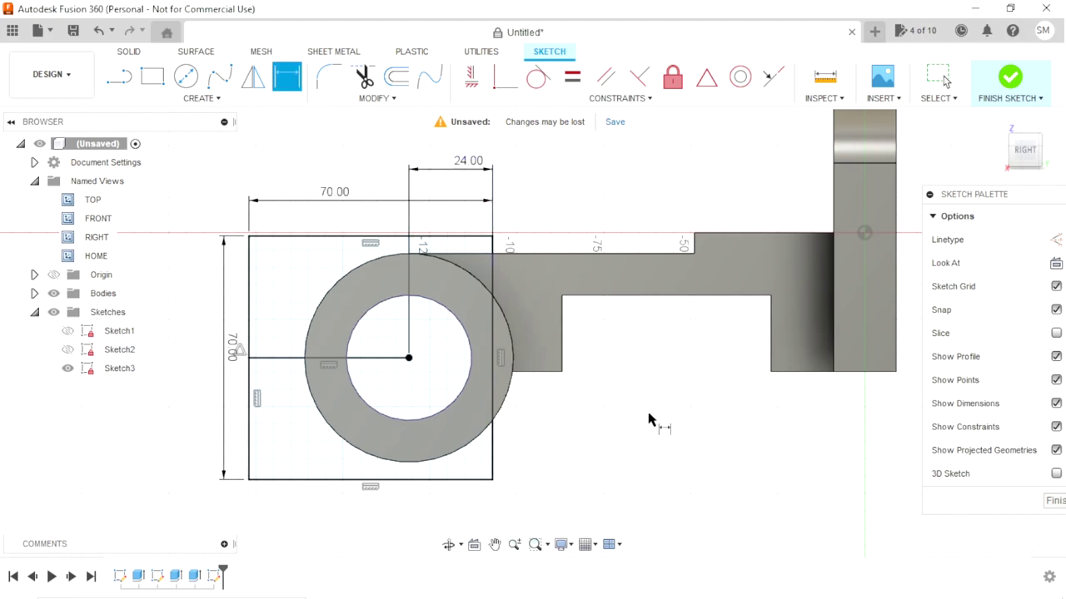
{"action": "left_click", "coordinate": [1052, 503]}
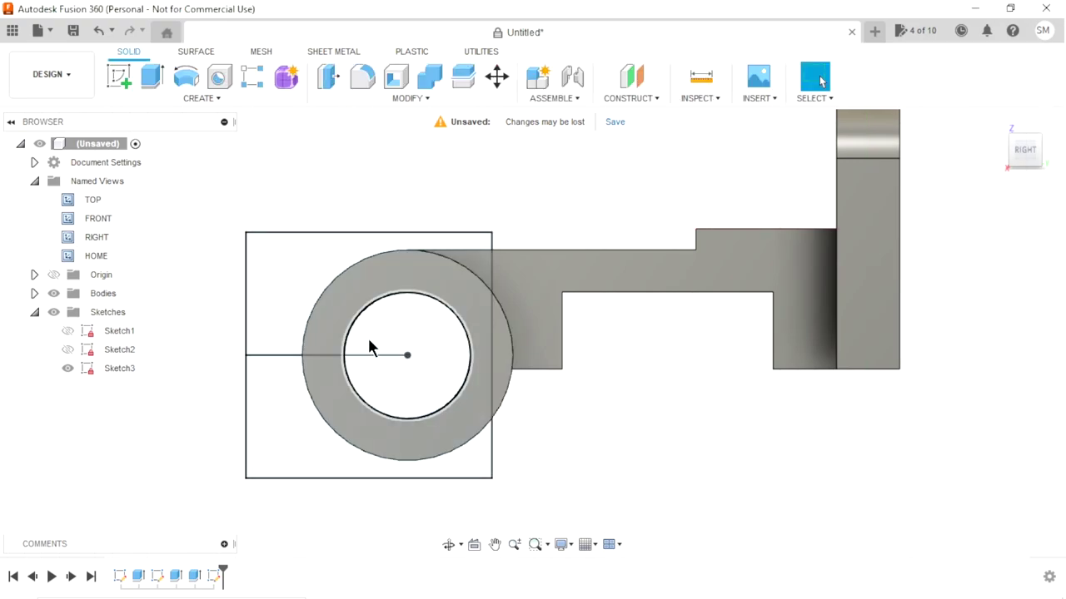
Step: Extrude the rectangle profile as an 18 mm symmetric whole-length cut through the boss
{"action": "mouse_move", "coordinate": [366, 347]}
{"action": "middle_mouse_down", "text": "shift"}
{"action": "mouse_move", "coordinate": [420, 348]}
{"action": "mouse_move", "coordinate": [466, 399]}
{"action": "middle_mouse_up", "text": "shift"}
{"action": "key", "text": "Escape"}
{"action": "scroll", "coordinate": [526, 451], "scroll_direction": "down", "scroll_amount": 3}
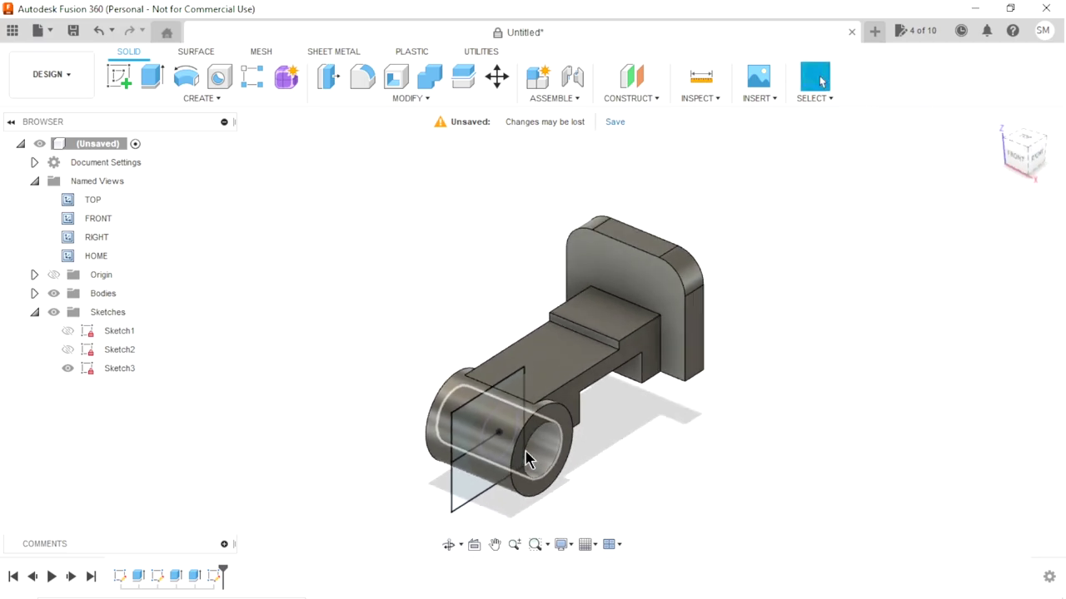
{"action": "middle_click_drag", "start_coordinate": [525, 451], "coordinate": [594, 481], "text": "shift"}
{"action": "scroll", "coordinate": [566, 475], "scroll_direction": "up", "scroll_amount": 2}
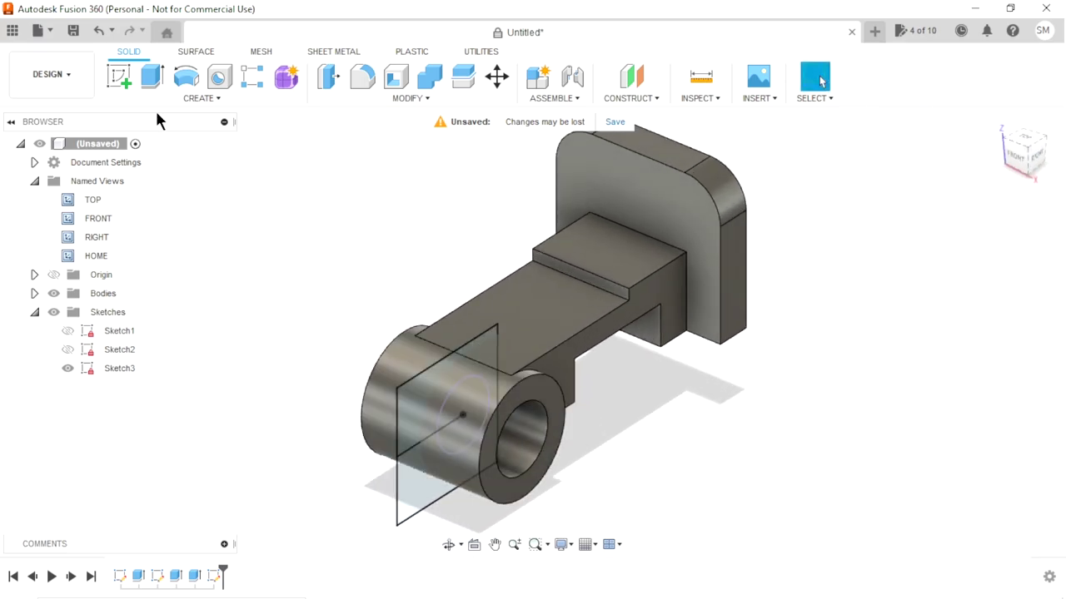
{"action": "left_click", "coordinate": [152, 78]}
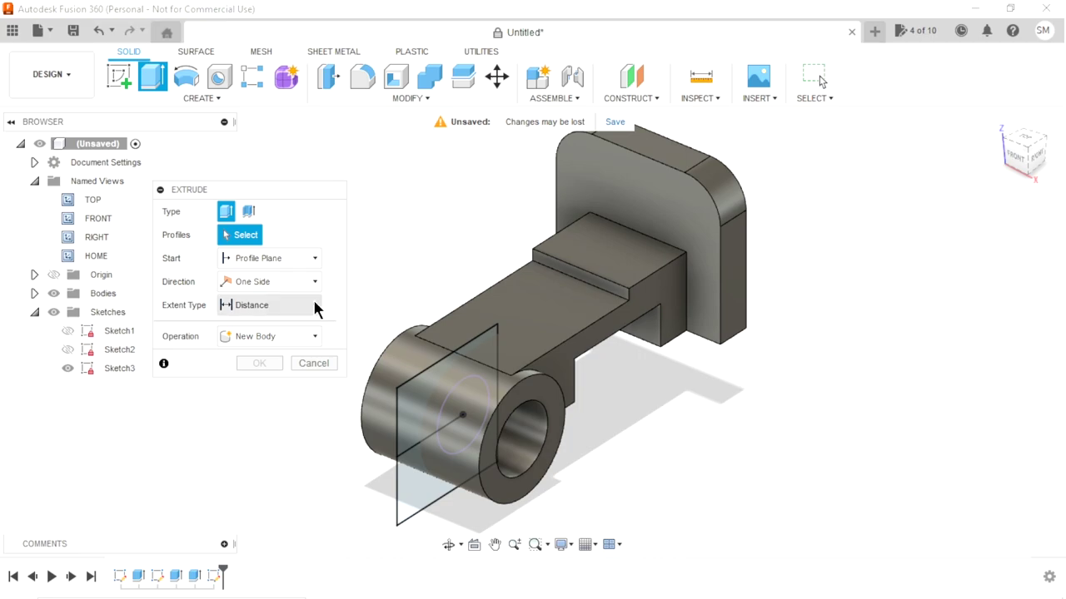
{"action": "left_click", "coordinate": [457, 373]}
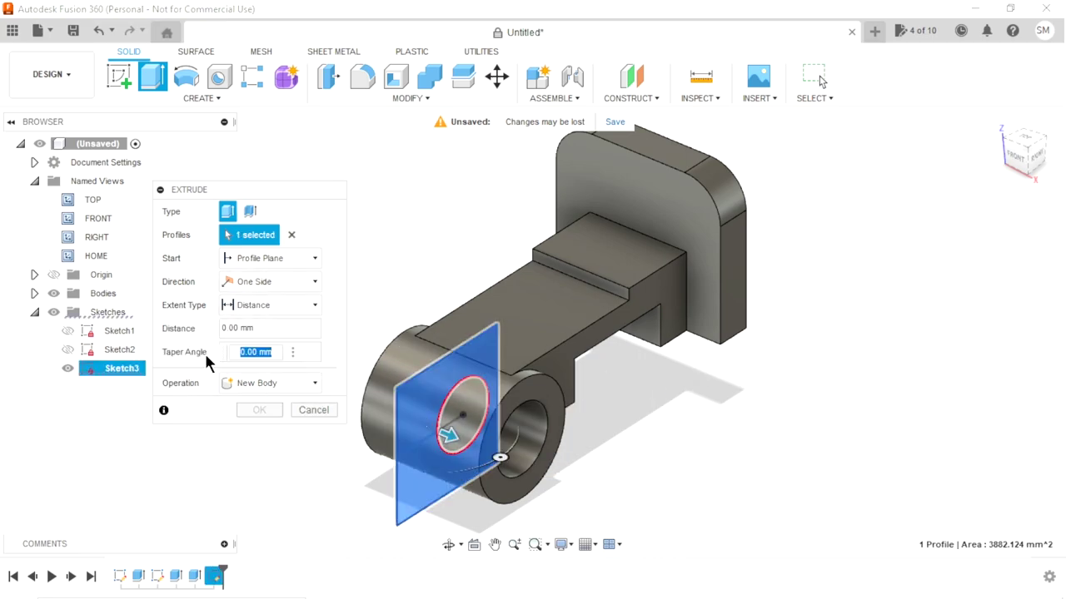
{"action": "left_click", "coordinate": [266, 282]}
{"action": "left_click", "coordinate": [262, 333]}
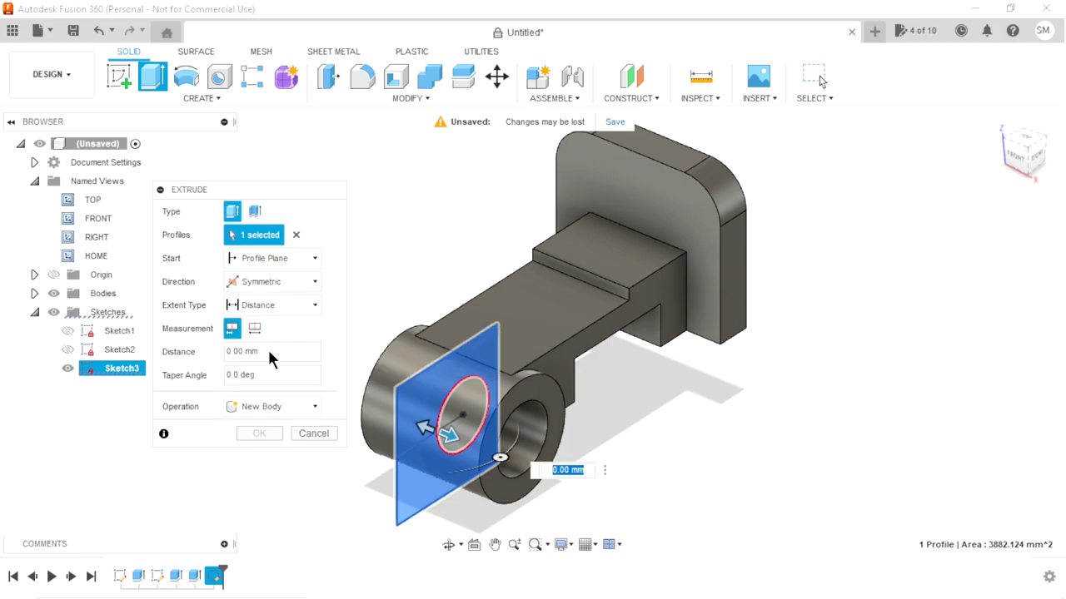
{"action": "left_click", "coordinate": [255, 328]}
{"action": "left_click", "coordinate": [270, 356]}
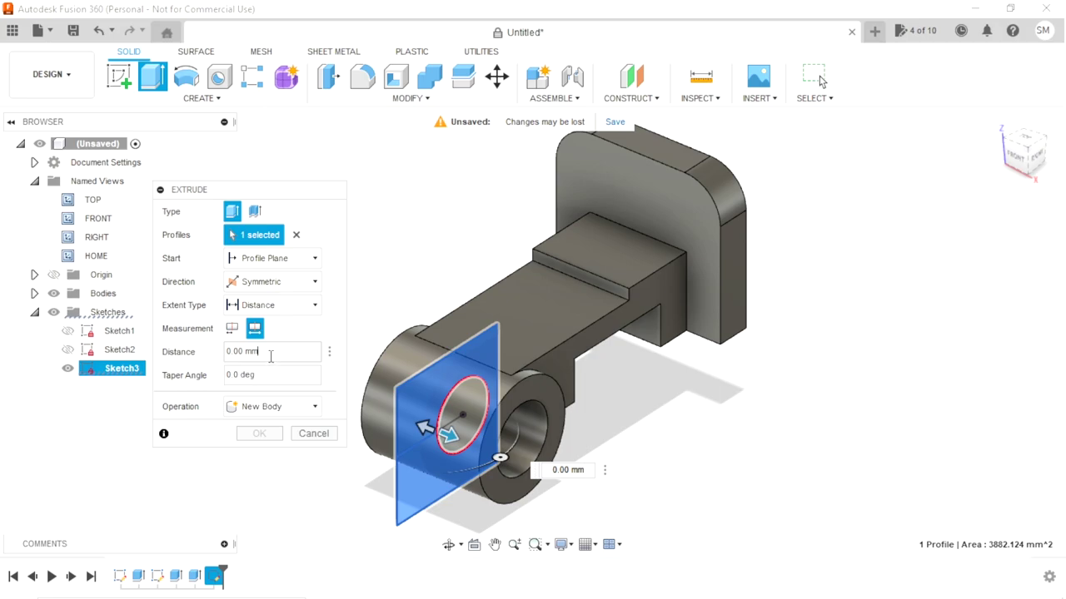
{"action": "type", "text": "18"}
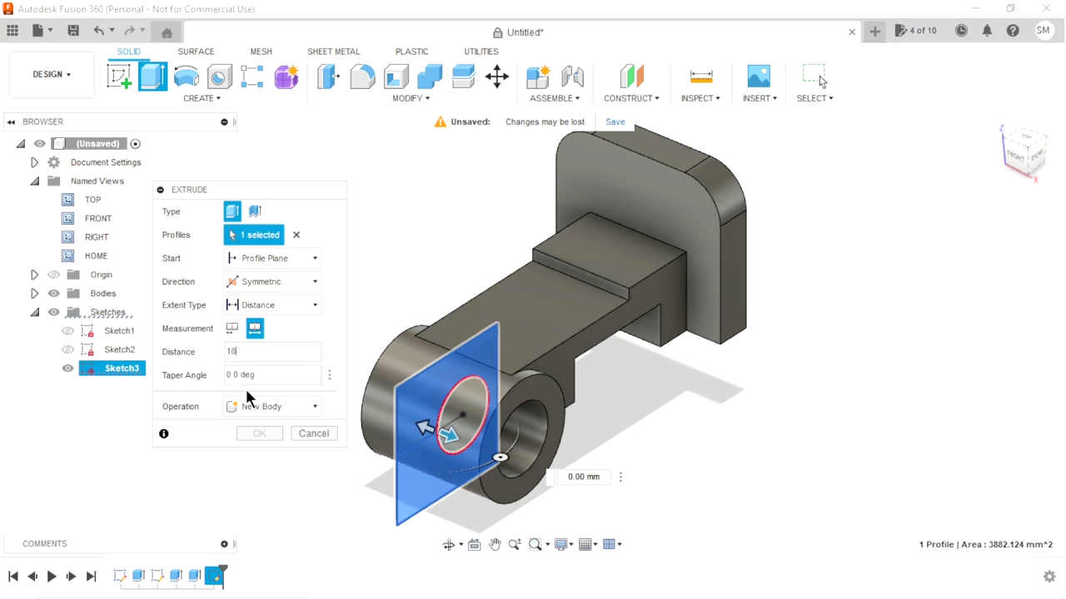
{"action": "left_click", "coordinate": [267, 408]}
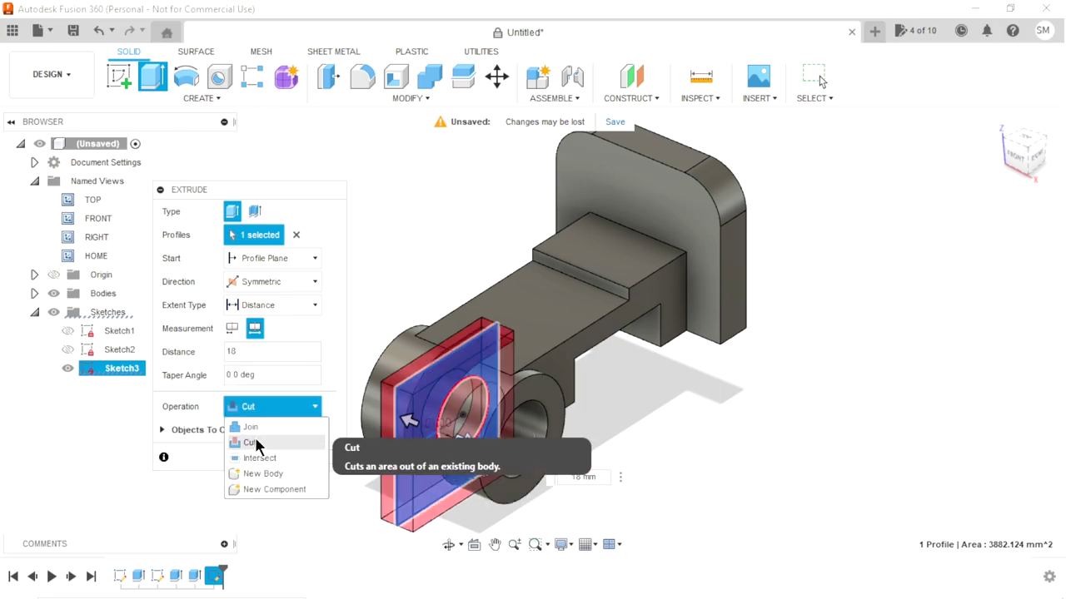
{"action": "left_click", "coordinate": [255, 439]}
{"action": "left_click", "coordinate": [259, 455]}
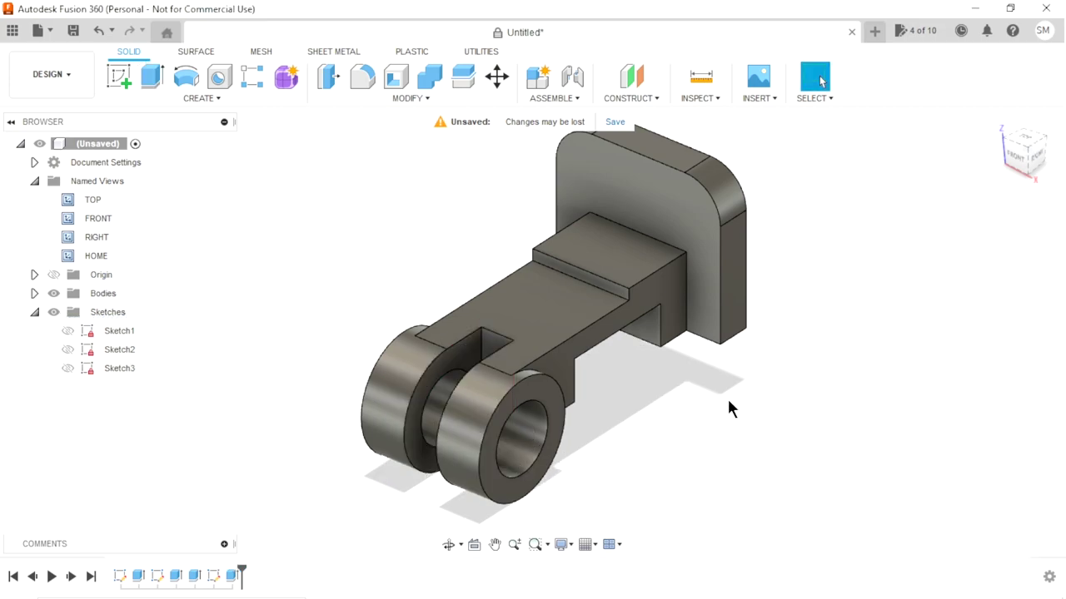
Step: Inspect the new slot from another angle and start a new sketch
{"action": "mouse_move", "coordinate": [614, 420]}
{"action": "middle_mouse_down", "text": "shift"}
{"action": "mouse_move", "coordinate": [589, 382]}
{"action": "mouse_move", "coordinate": [464, 291]}
{"action": "mouse_move", "coordinate": [580, 359]}
{"action": "mouse_move", "coordinate": [560, 433]}
{"action": "middle_mouse_up", "text": "shift"}
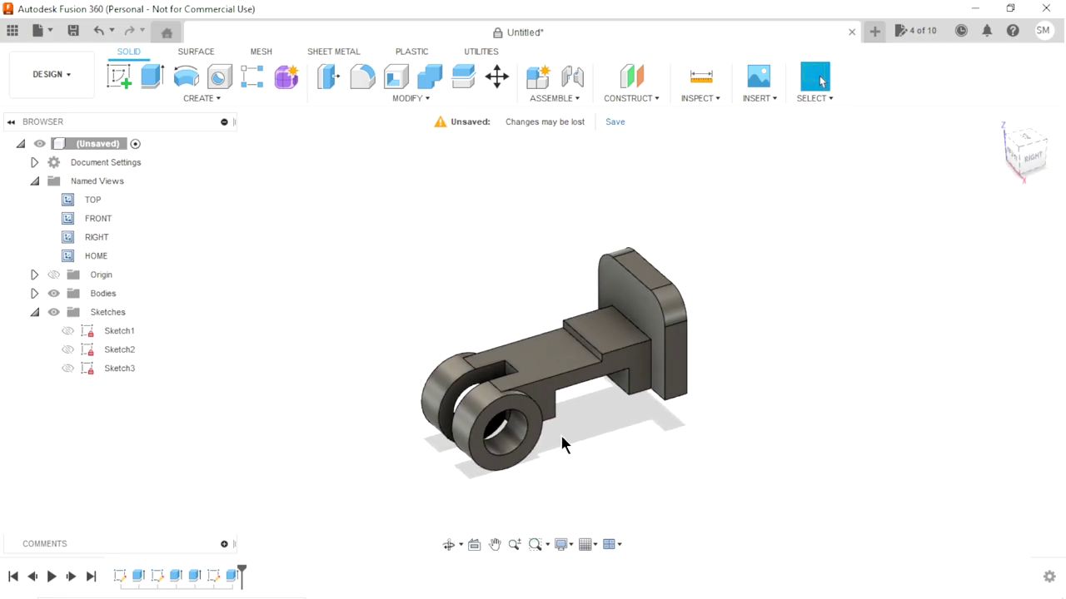
{"action": "scroll", "coordinate": [566, 408], "scroll_direction": "up", "scroll_amount": 2}
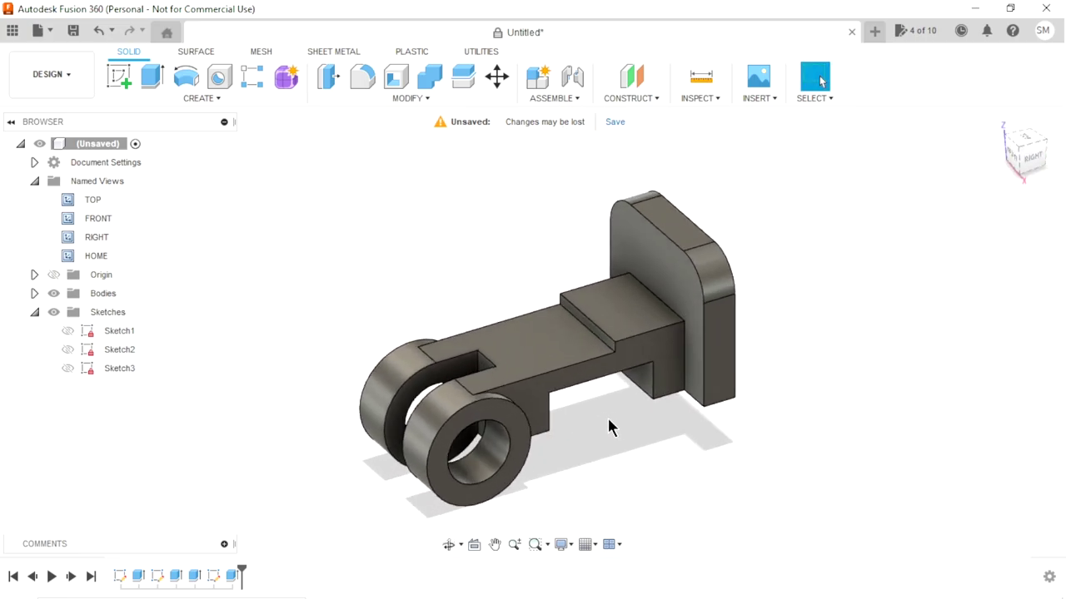
{"action": "left_click", "coordinate": [127, 88]}
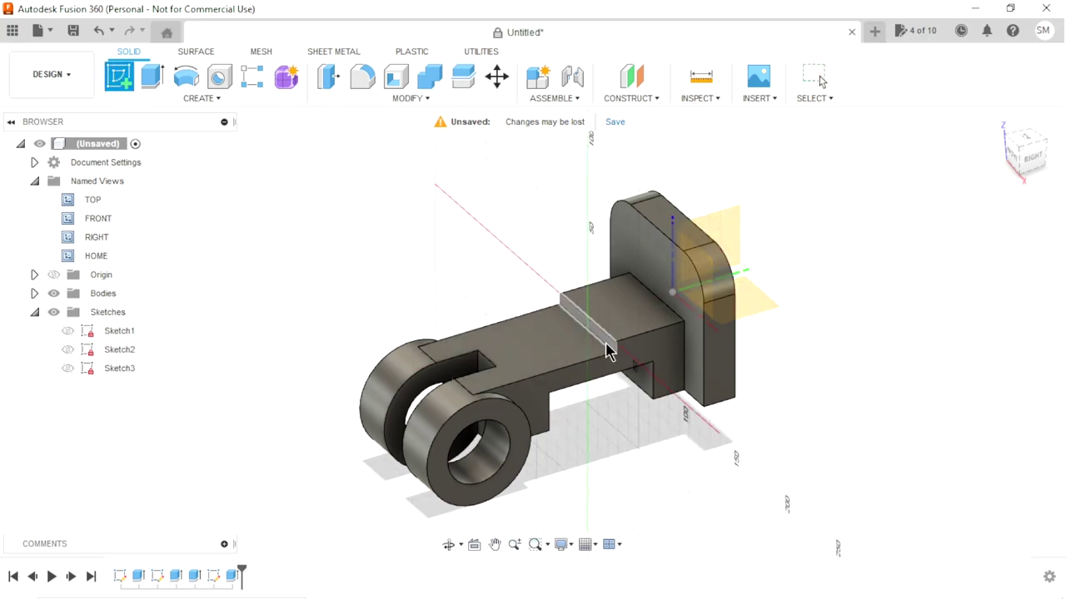
Step: On the side-view plane, draw a line from the back plate's top corner to the arm's top edge
{"action": "left_click", "coordinate": [730, 244]}
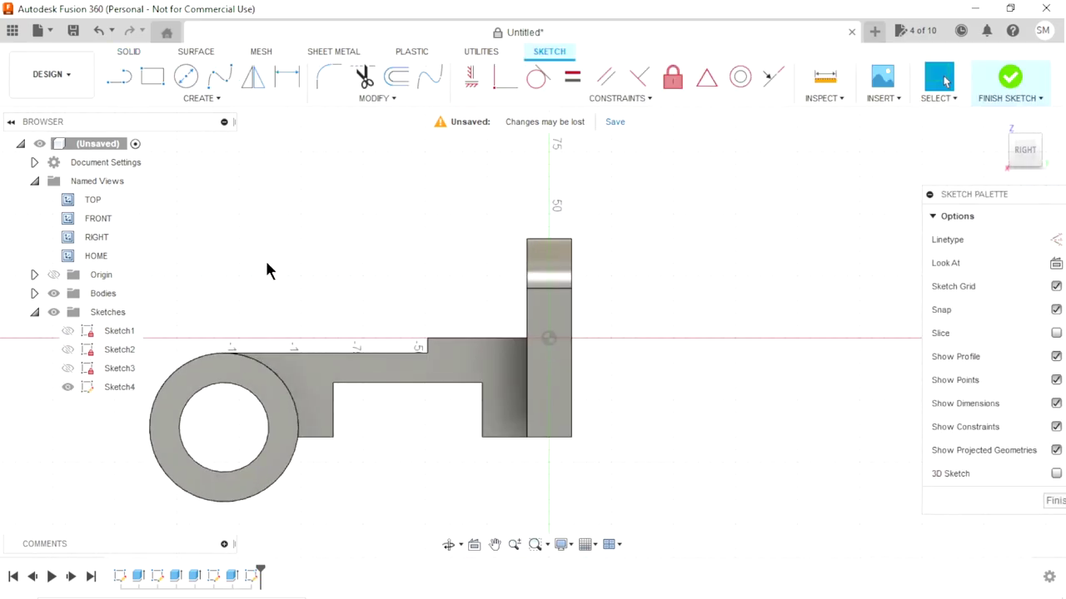
{"action": "left_click", "coordinate": [125, 80]}
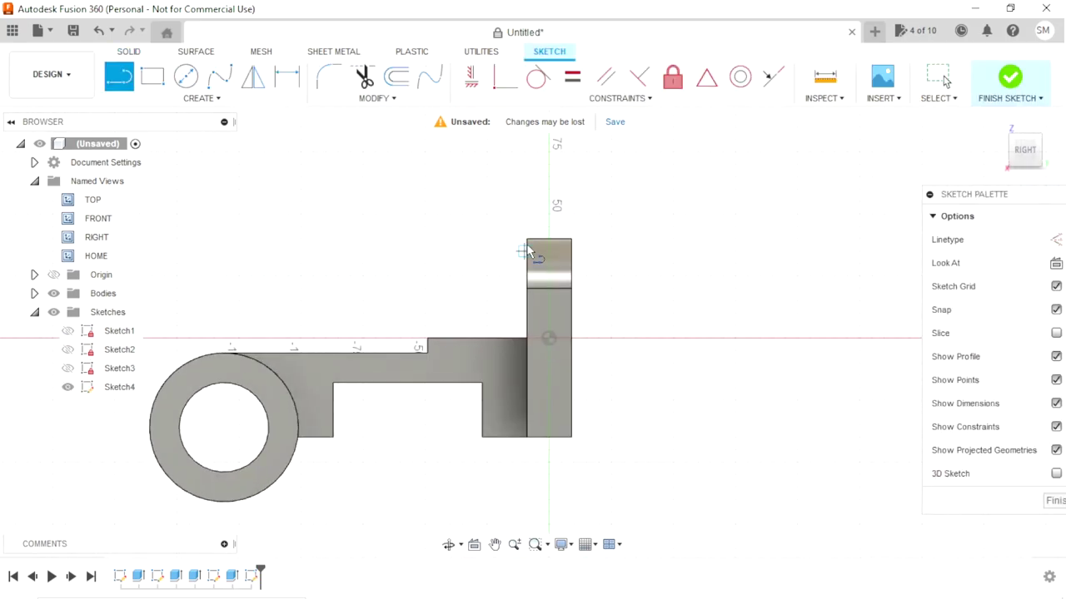
{"action": "left_click", "coordinate": [524, 240]}
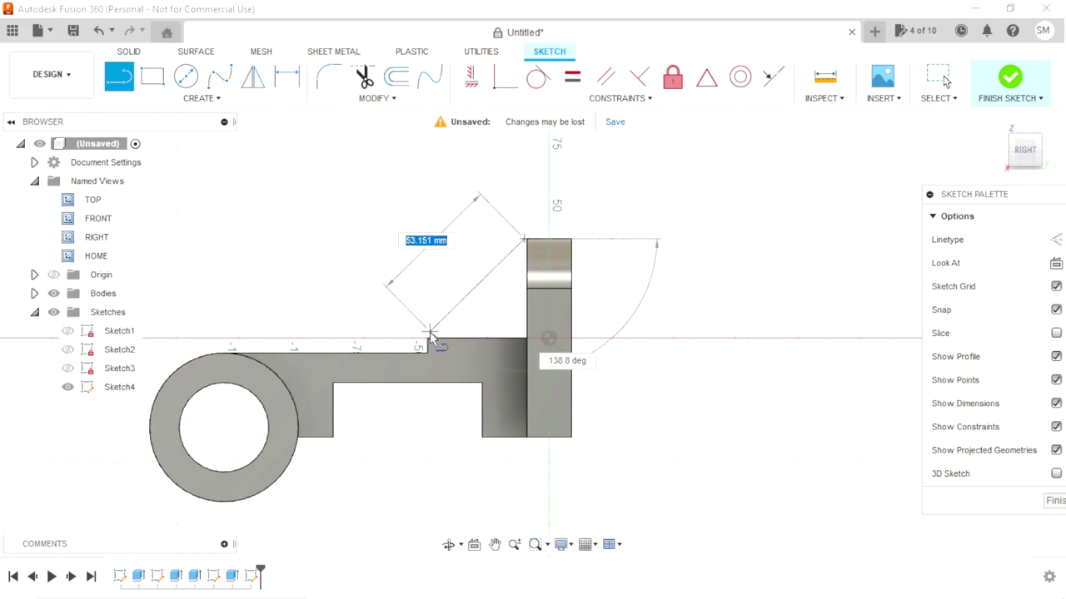
{"action": "left_click", "coordinate": [424, 340]}
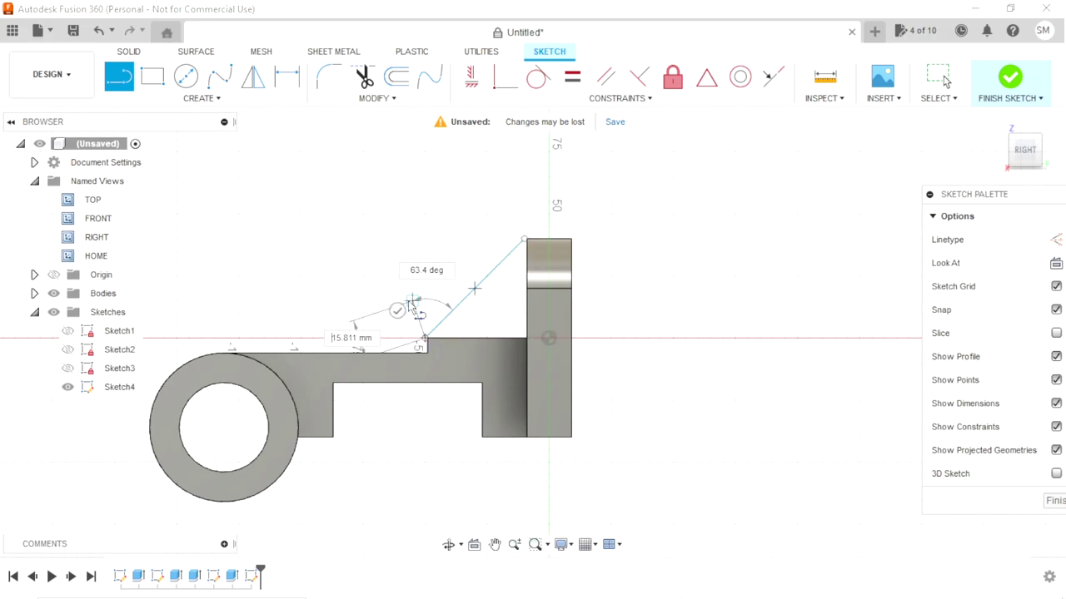
{"action": "key", "text": "Escape"}
{"action": "scroll", "coordinate": [466, 308], "scroll_direction": "up", "scroll_amount": 2}
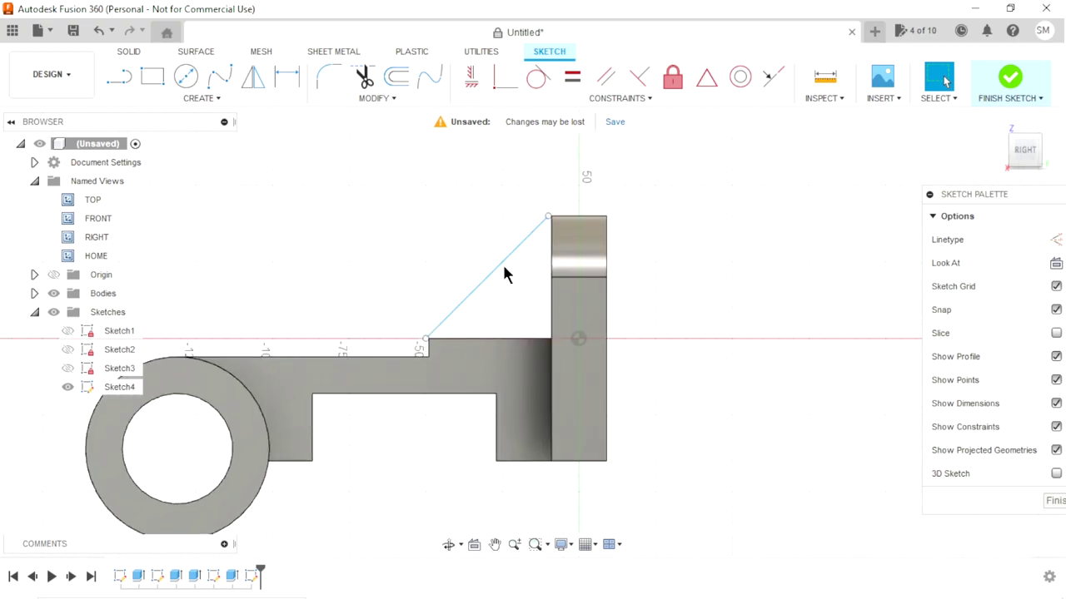
{"action": "scroll", "coordinate": [516, 250], "scroll_direction": "up", "scroll_amount": 2}
Step: Make the line's top end coincident with the plate corner
{"action": "left_click", "coordinate": [504, 77]}
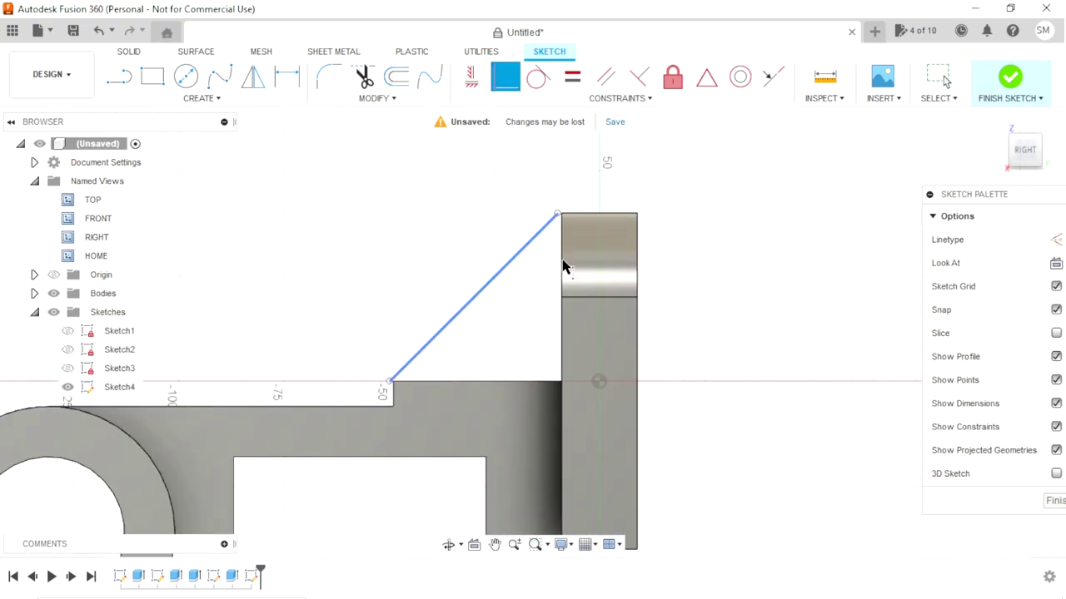
{"action": "scroll", "coordinate": [556, 260], "scroll_direction": "up", "scroll_amount": 3}
{"action": "scroll", "coordinate": [558, 187], "scroll_direction": "up", "scroll_amount": 1}
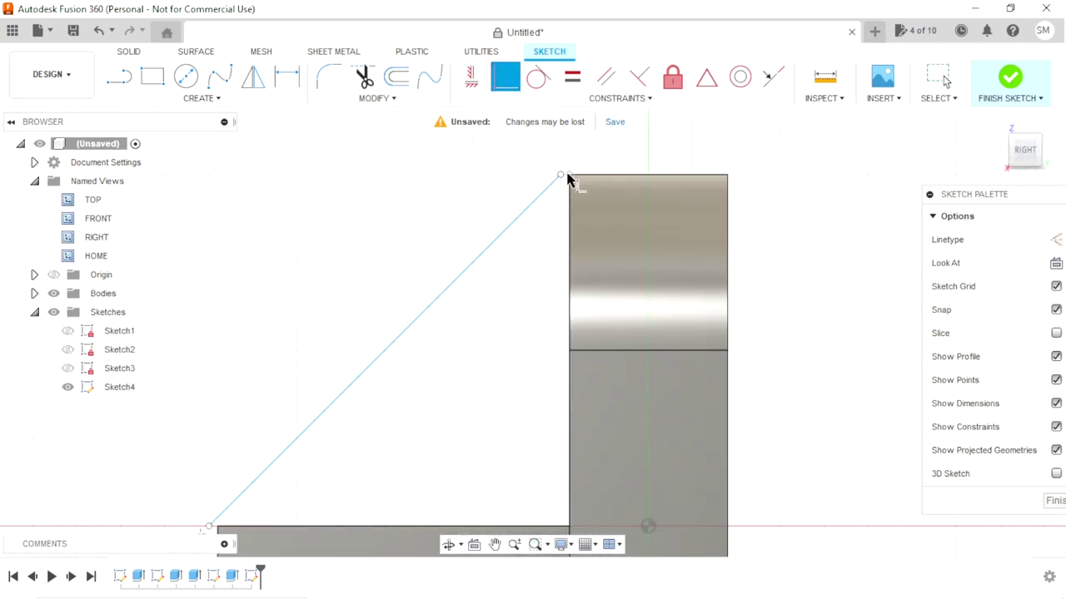
{"action": "left_click", "coordinate": [562, 177]}
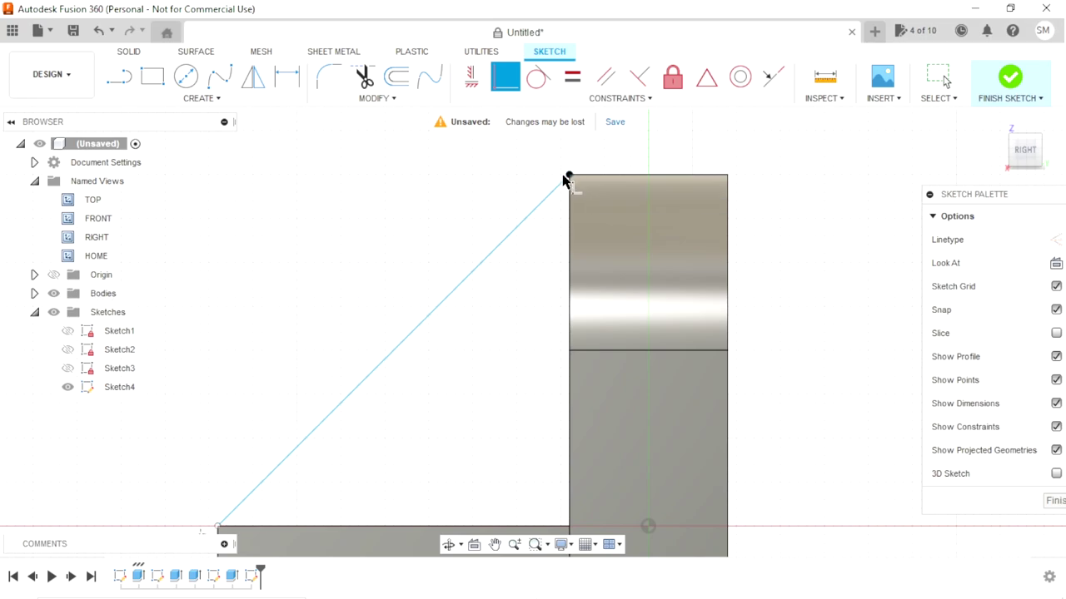
Step: Make the line's lower endpoint coincident with the arm's top edge
{"action": "scroll", "coordinate": [370, 454], "scroll_direction": "down", "scroll_amount": 1}
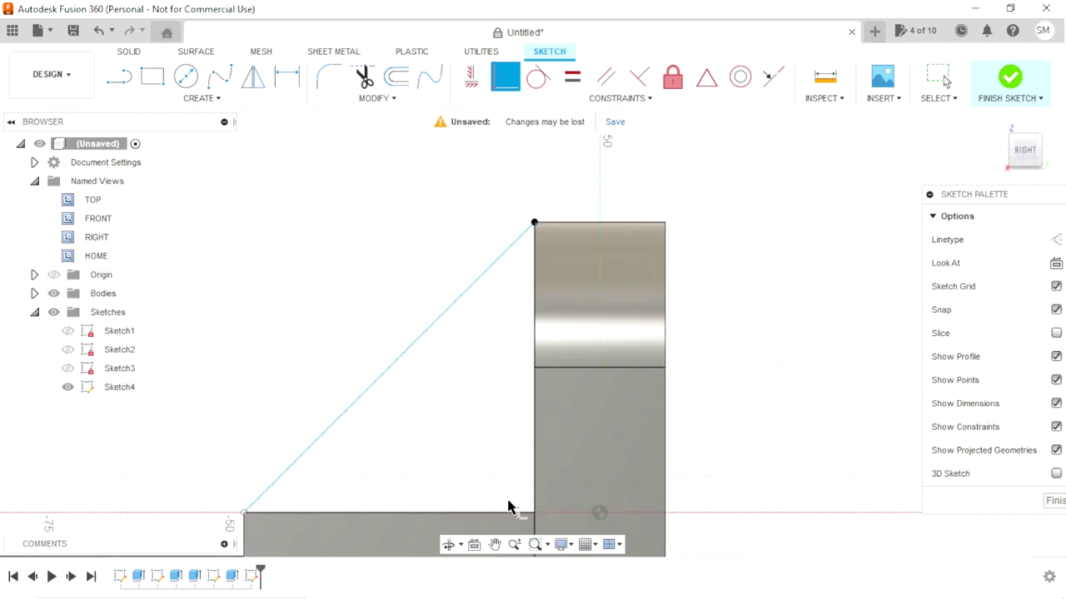
{"action": "left_click", "coordinate": [494, 544]}
{"action": "left_click_drag", "start_coordinate": [340, 471], "coordinate": [410, 335]}
{"action": "left_click", "coordinate": [505, 76]}
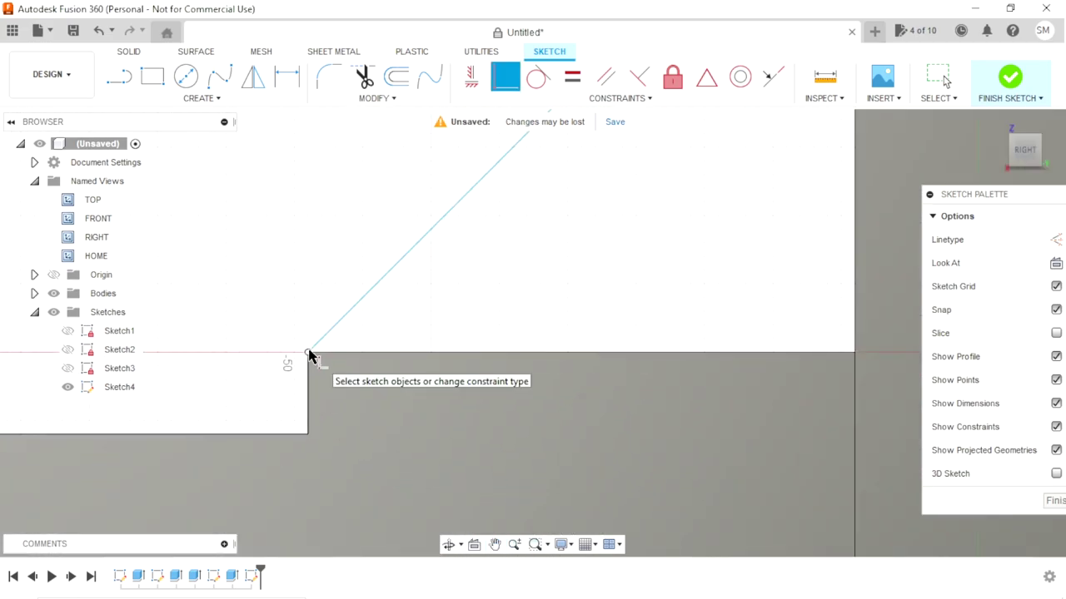
{"action": "left_click", "coordinate": [308, 352]}
{"action": "left_click", "coordinate": [312, 359]}
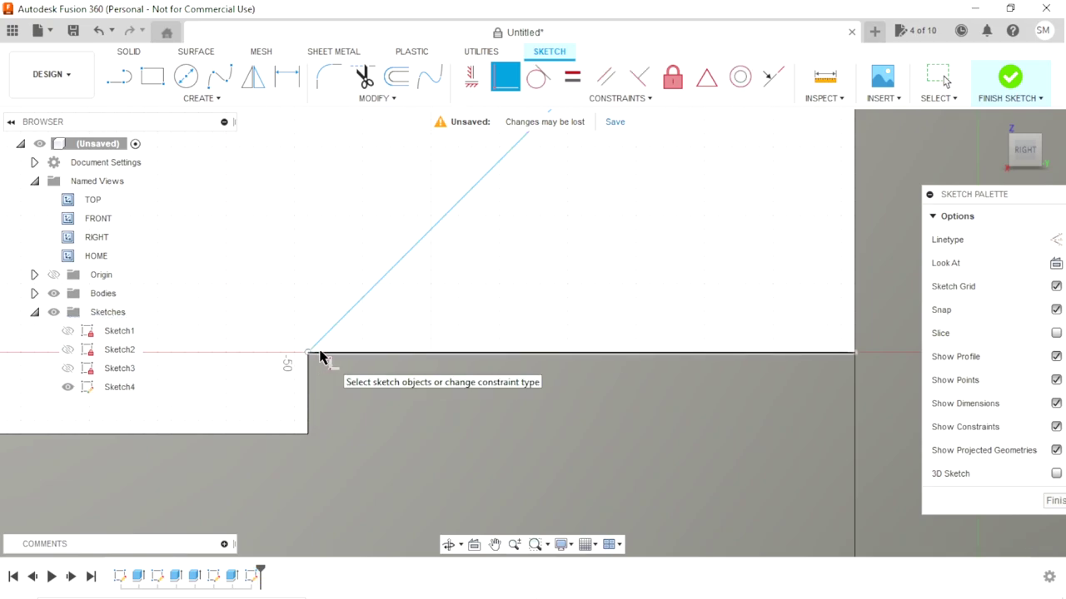
{"action": "left_click", "coordinate": [307, 356]}
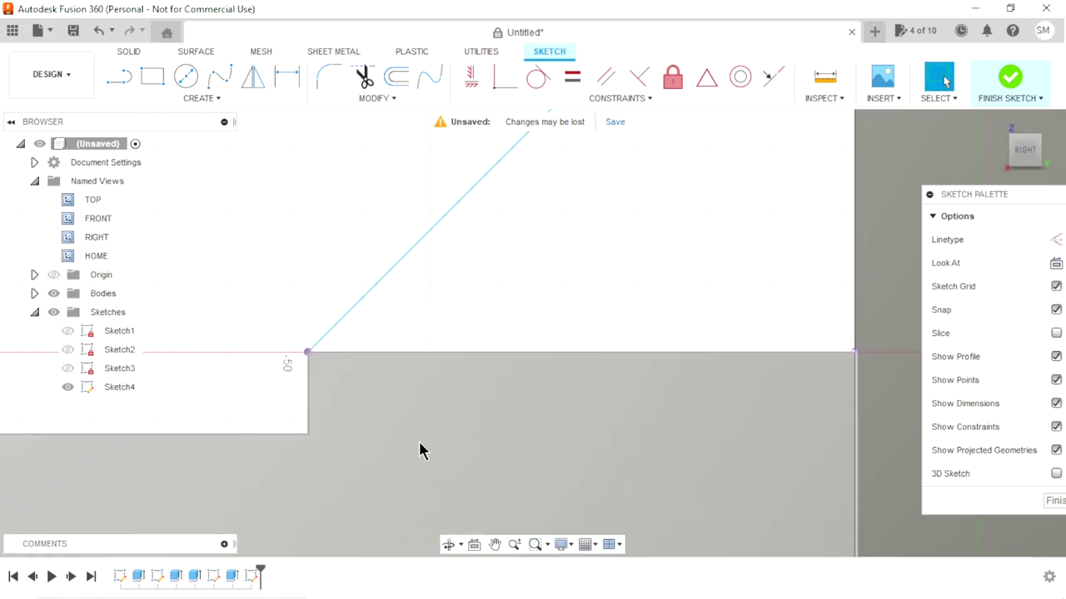
{"action": "scroll", "coordinate": [412, 450], "scroll_direction": "down", "scroll_amount": 3}
{"action": "scroll", "coordinate": [399, 465], "scroll_direction": "down", "scroll_amount": 3}
{"action": "scroll", "coordinate": [391, 479], "scroll_direction": "up", "scroll_amount": 1}
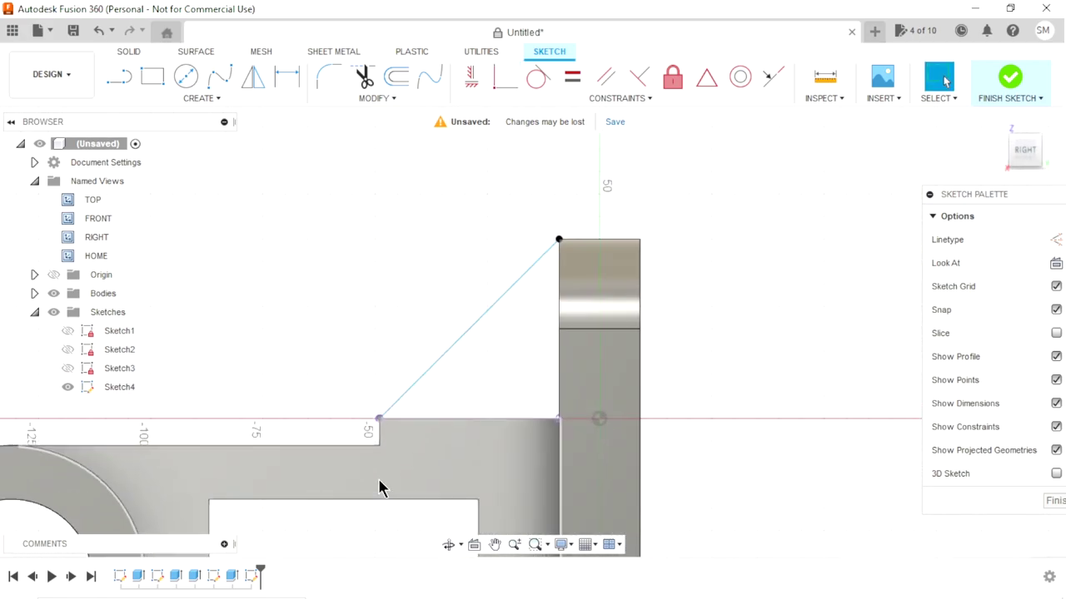
{"action": "scroll", "coordinate": [378, 488], "scroll_direction": "up", "scroll_amount": 2}
{"action": "scroll", "coordinate": [366, 442], "scroll_direction": "up", "scroll_amount": 1}
{"action": "scroll", "coordinate": [457, 438], "scroll_direction": "down", "scroll_amount": 1}
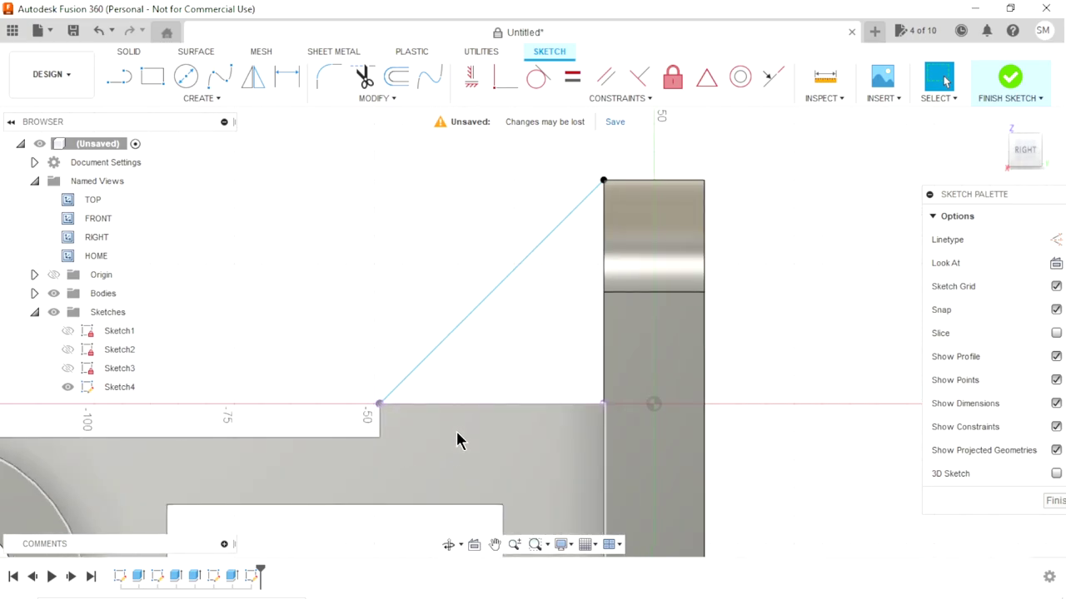
{"action": "scroll", "coordinate": [486, 449], "scroll_direction": "down", "scroll_amount": 1}
{"action": "scroll", "coordinate": [483, 445], "scroll_direction": "up", "scroll_amount": 1}
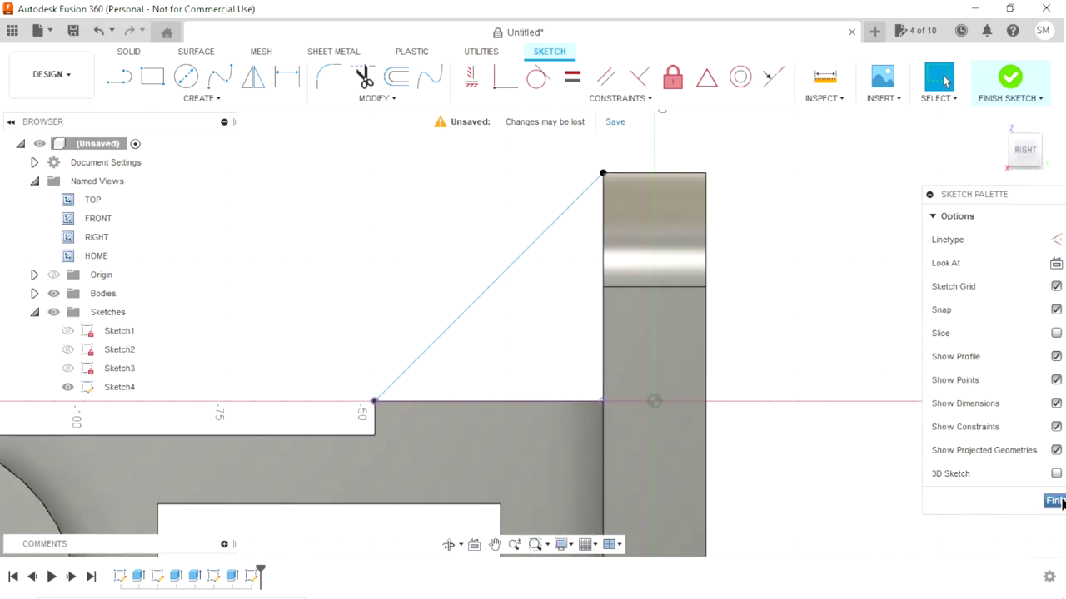
Step: Finish Sketch4 and create a 12 mm rib from the diagonal line
{"action": "left_click", "coordinate": [1055, 503]}
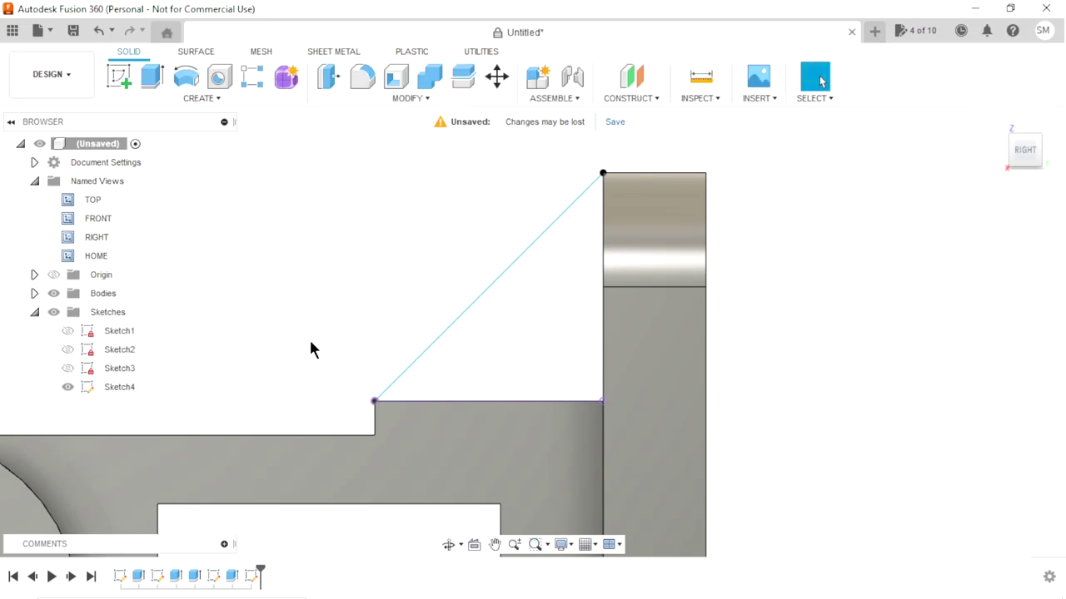
{"action": "left_click", "coordinate": [495, 544]}
{"action": "scroll", "coordinate": [425, 421], "scroll_direction": "down", "scroll_amount": 2}
{"action": "scroll", "coordinate": [508, 316], "scroll_direction": "down", "scroll_amount": 1}
{"action": "scroll", "coordinate": [499, 387], "scroll_direction": "down", "scroll_amount": 1}
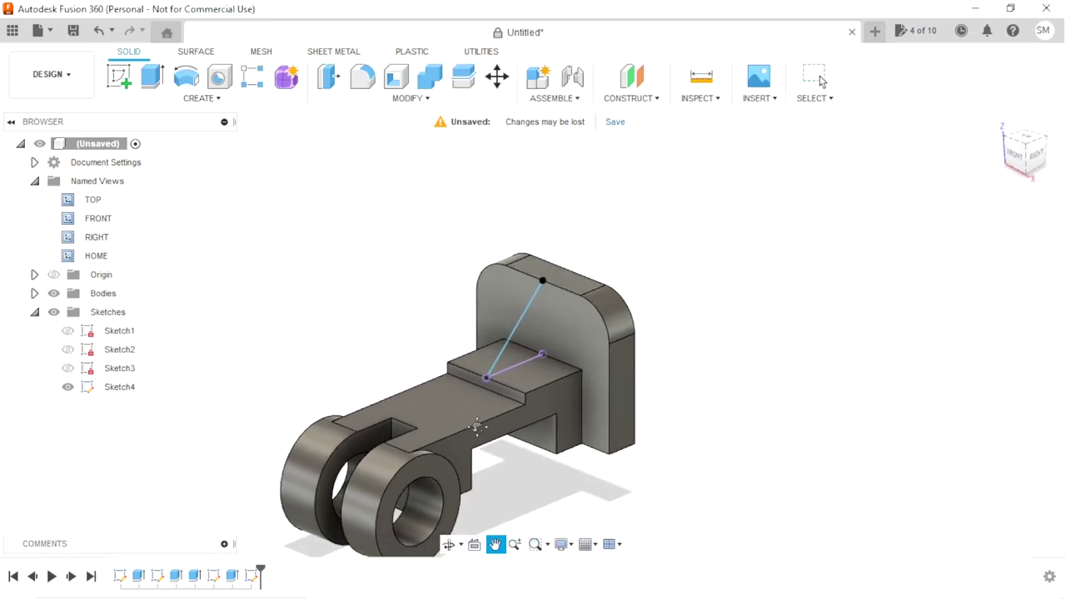
{"action": "scroll", "coordinate": [470, 431], "scroll_direction": "up", "scroll_amount": 2}
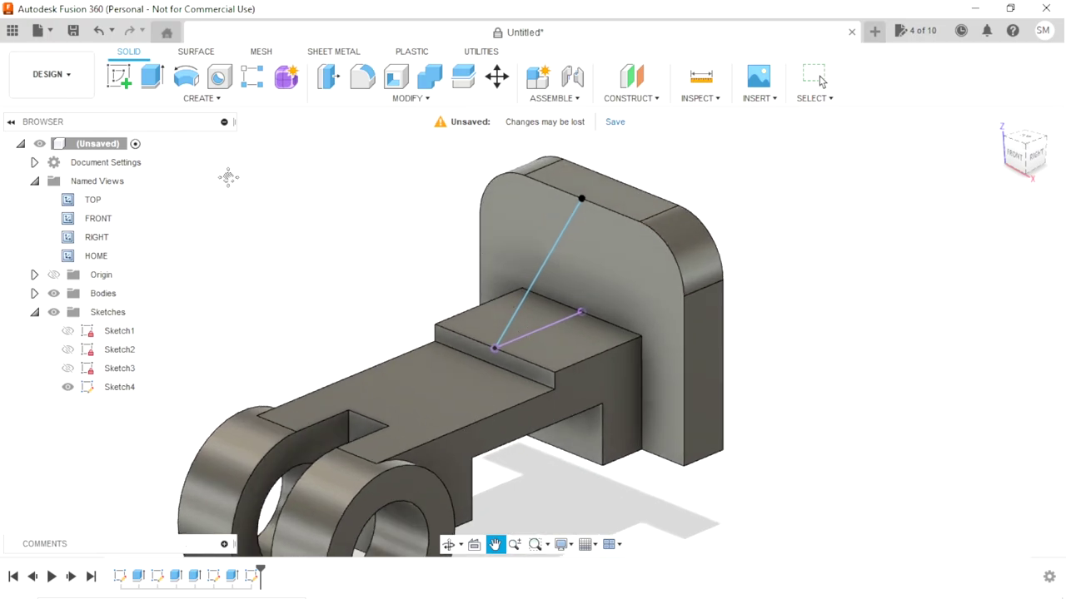
{"action": "left_click", "coordinate": [221, 100]}
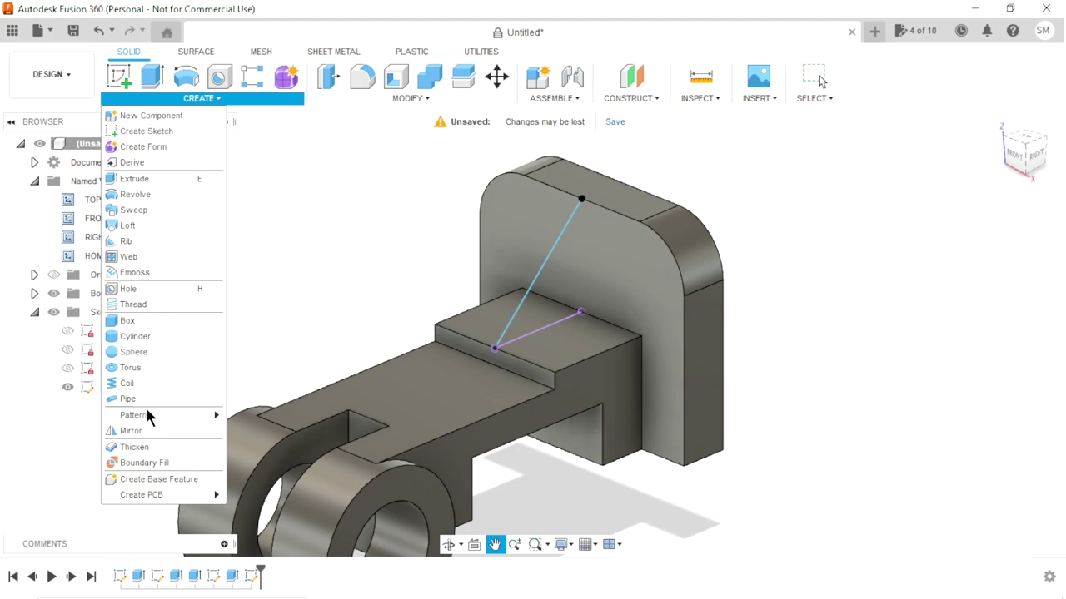
{"action": "left_click", "coordinate": [131, 241]}
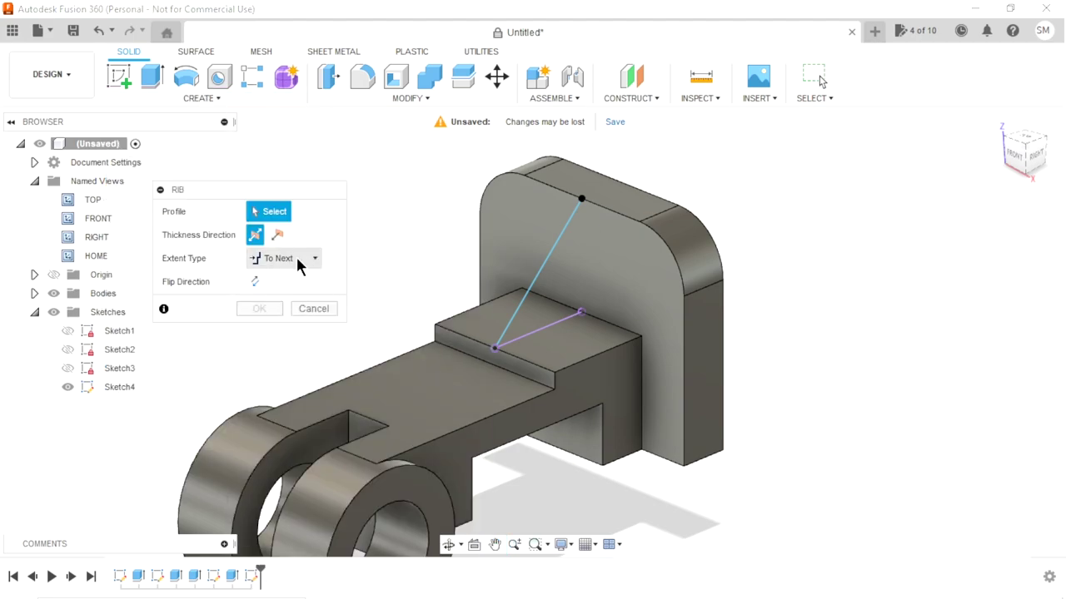
{"action": "left_click", "coordinate": [536, 283]}
{"action": "type", "text": "12"}
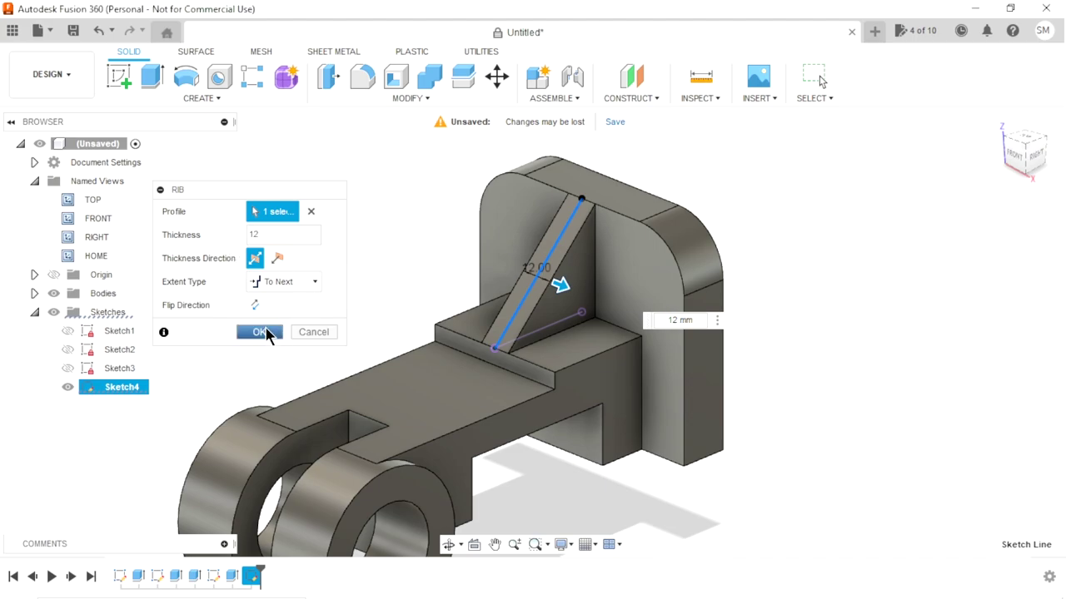
{"action": "left_click", "coordinate": [265, 332]}
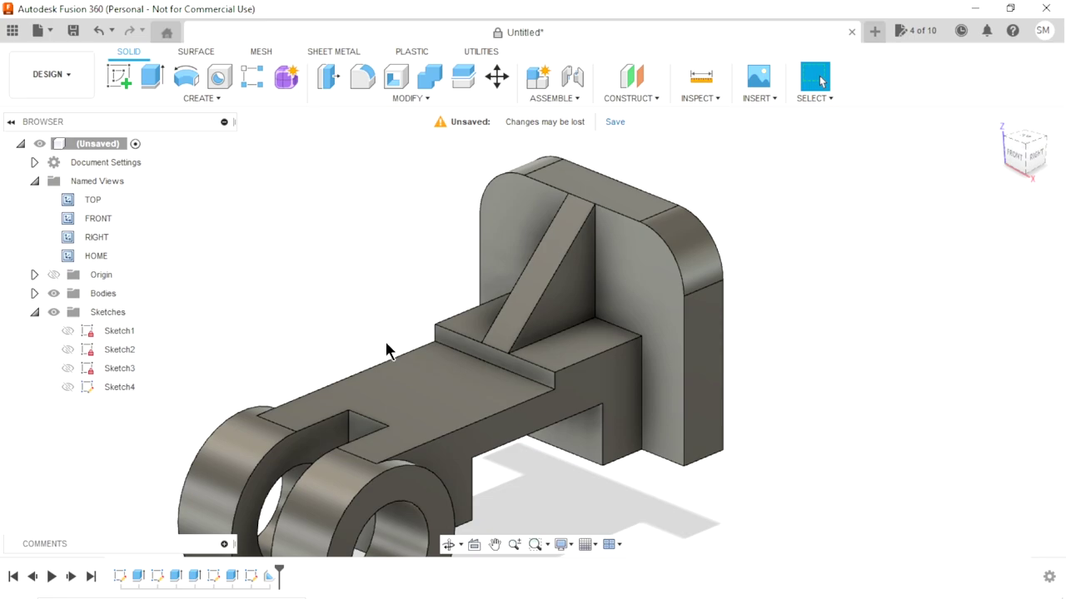
Step: Select the back plate's side face and view the bracket from the FRONT
{"action": "mouse_move", "coordinate": [385, 350]}
{"action": "middle_mouse_down", "text": "shift"}
{"action": "mouse_move", "coordinate": [414, 325]}
{"action": "mouse_move", "coordinate": [364, 311]}
{"action": "mouse_move", "coordinate": [358, 345]}
{"action": "middle_mouse_up", "text": "shift"}
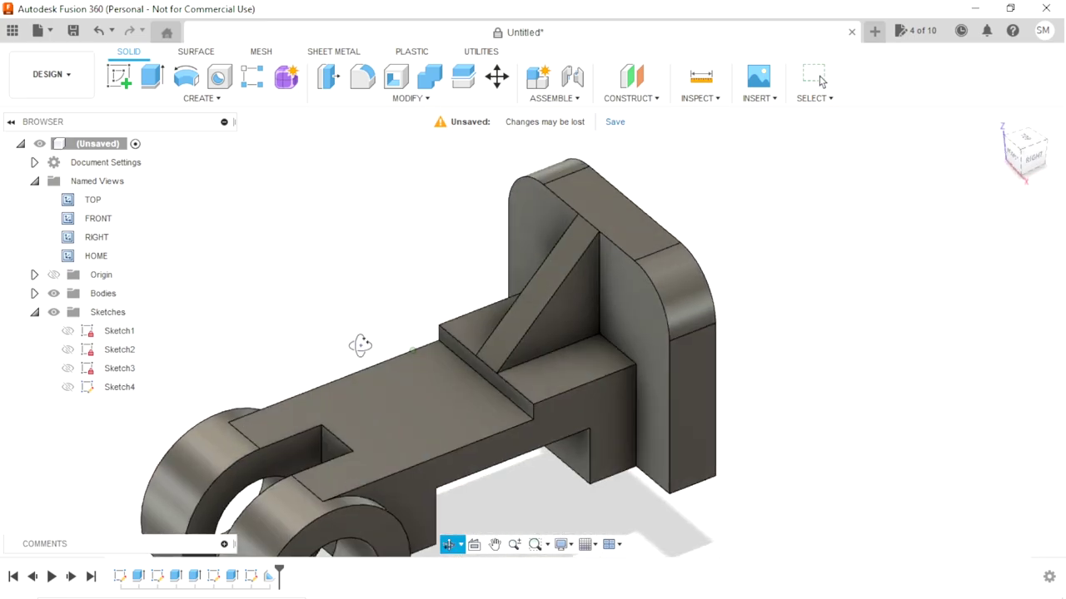
{"action": "left_click", "coordinate": [650, 328]}
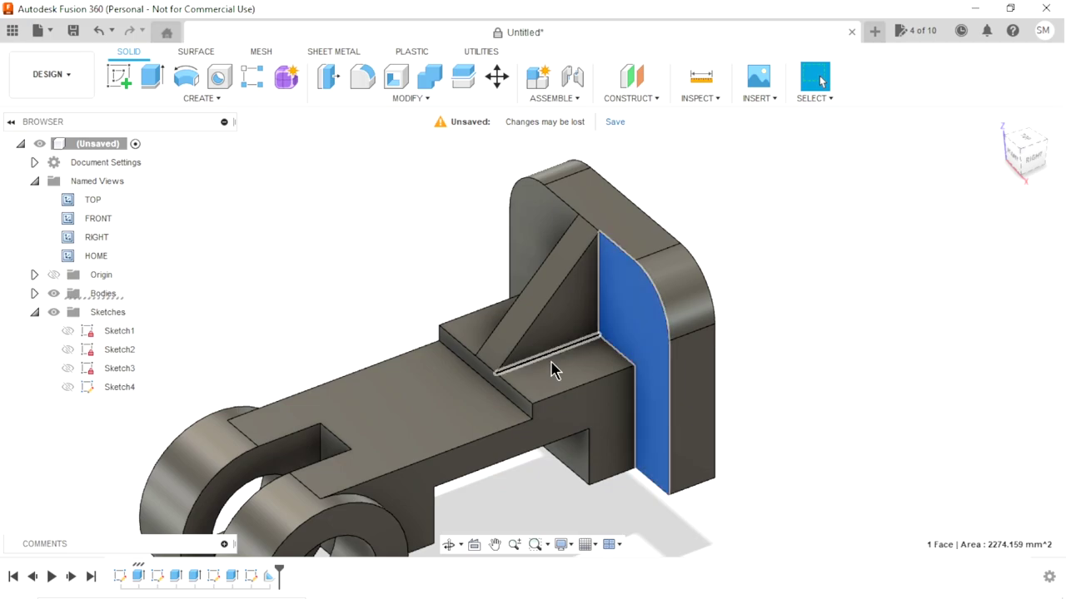
{"action": "double_click", "coordinate": [91, 235]}
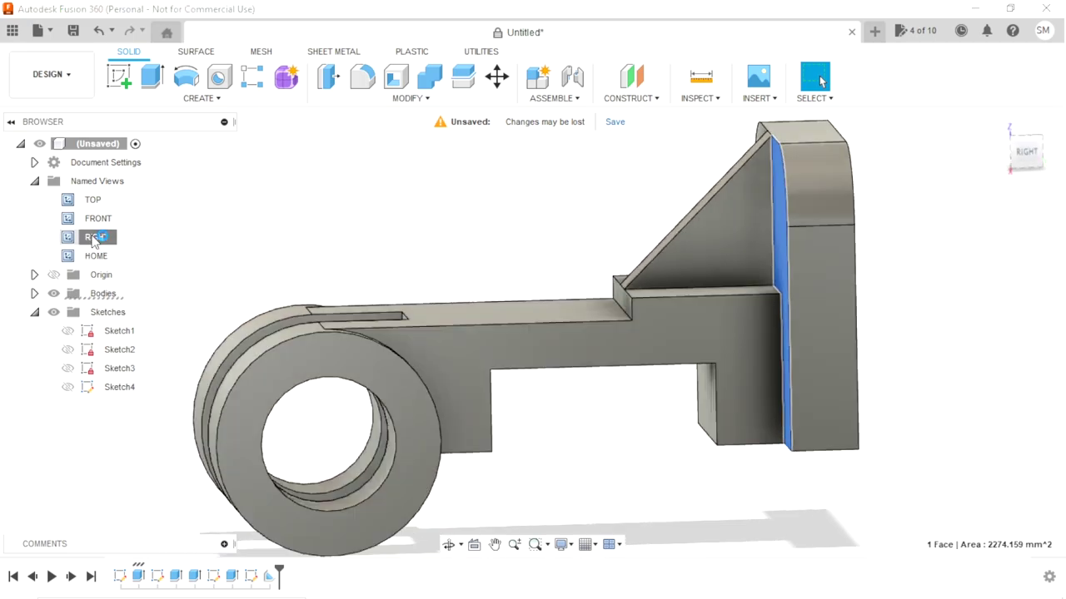
{"action": "double_click", "coordinate": [96, 219]}
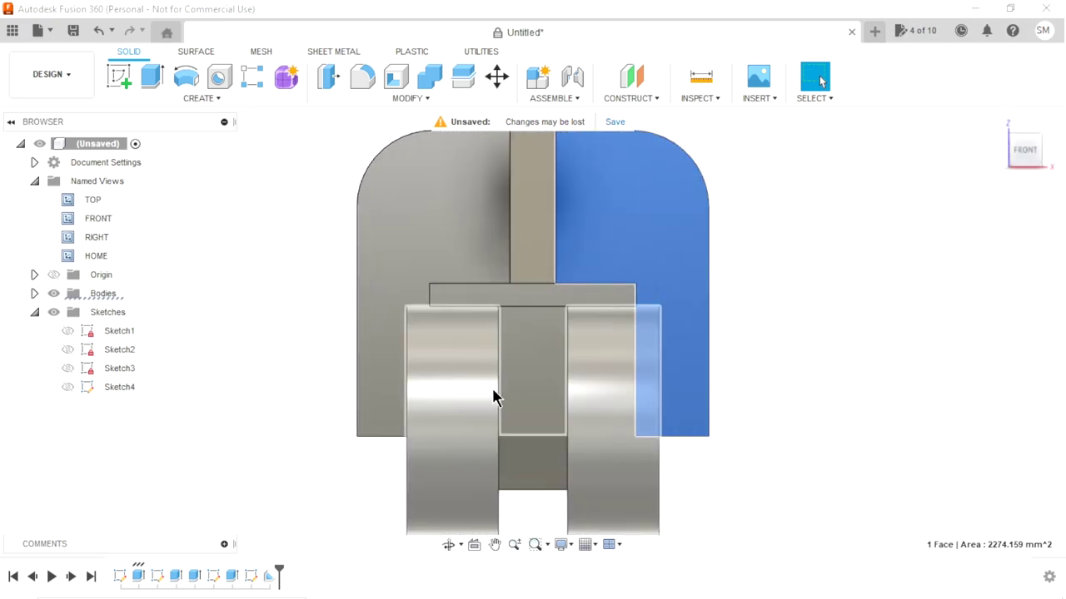
{"action": "scroll", "coordinate": [547, 237], "scroll_direction": "up", "scroll_amount": 1}
{"action": "scroll", "coordinate": [546, 237], "scroll_direction": "up", "scroll_amount": 1}
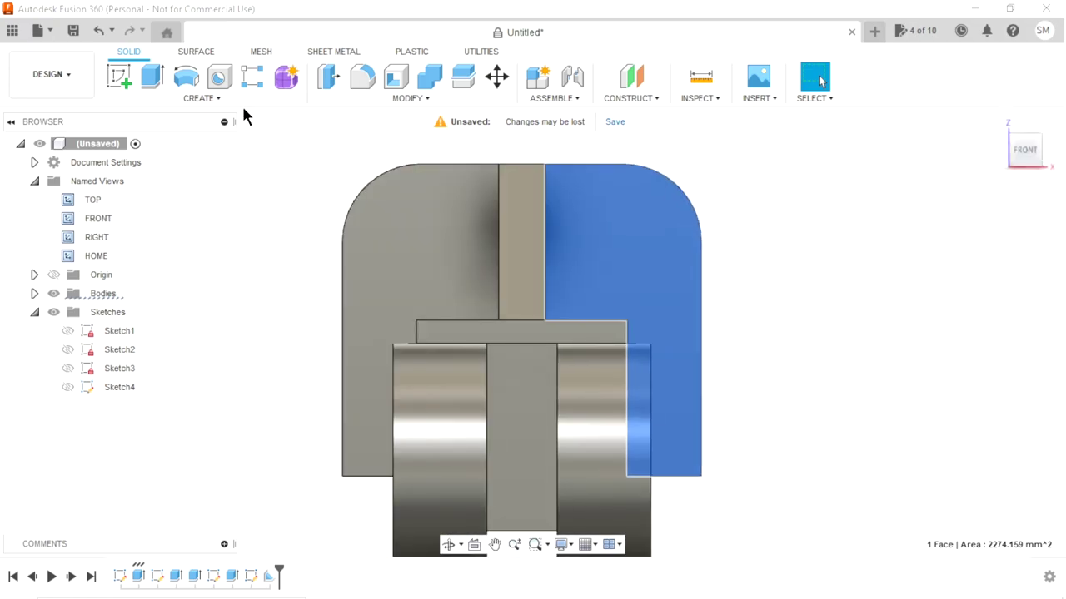
Step: Start a hole on the selected face using the H shortcut
{"action": "left_click", "coordinate": [219, 97]}
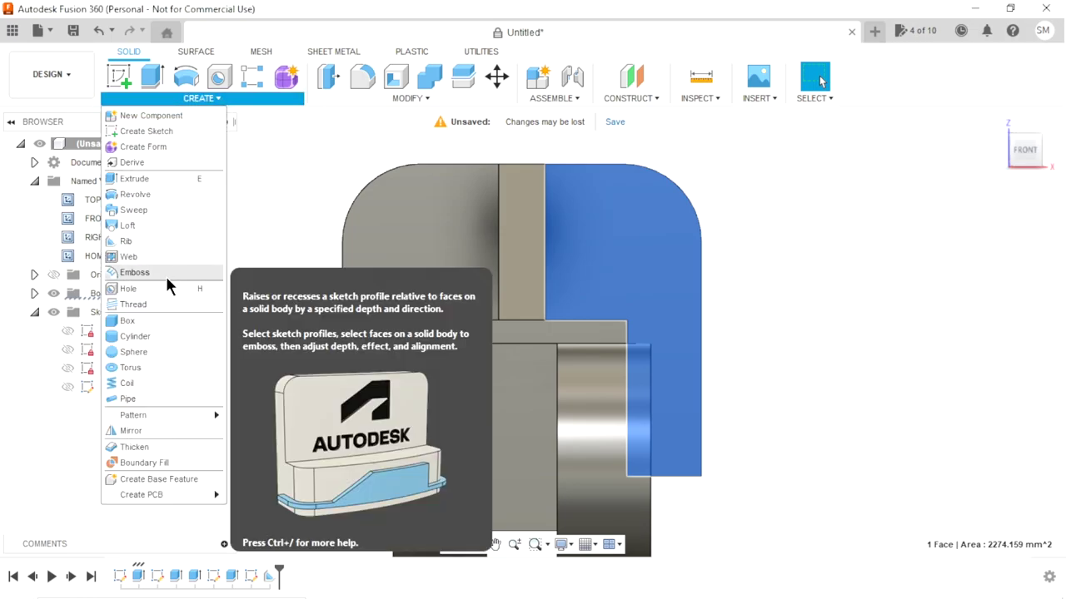
{"action": "key", "text": "Escape"}
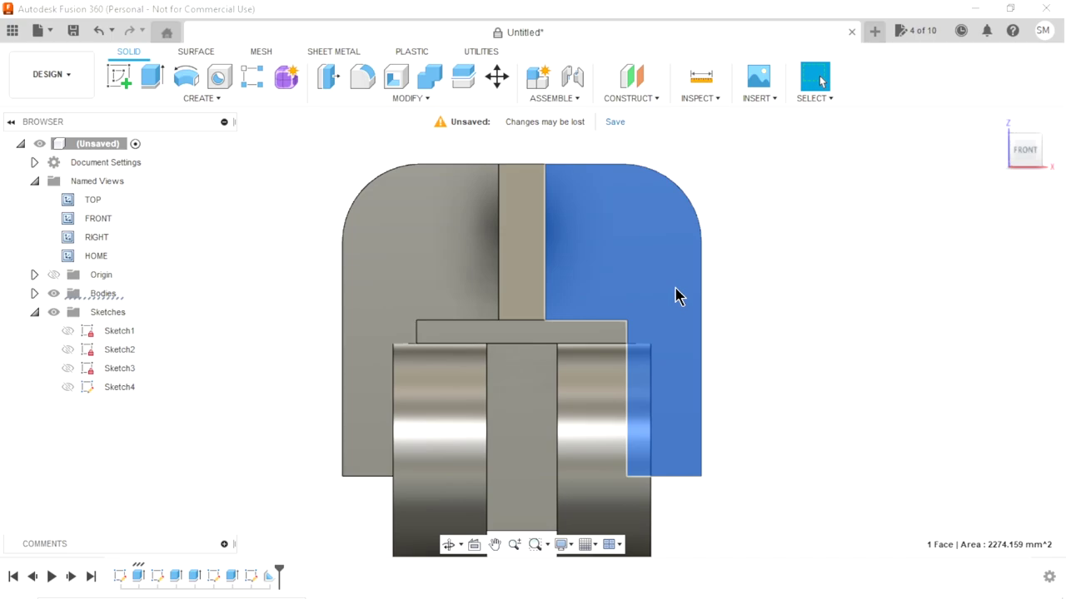
{"action": "key", "text": "h"}
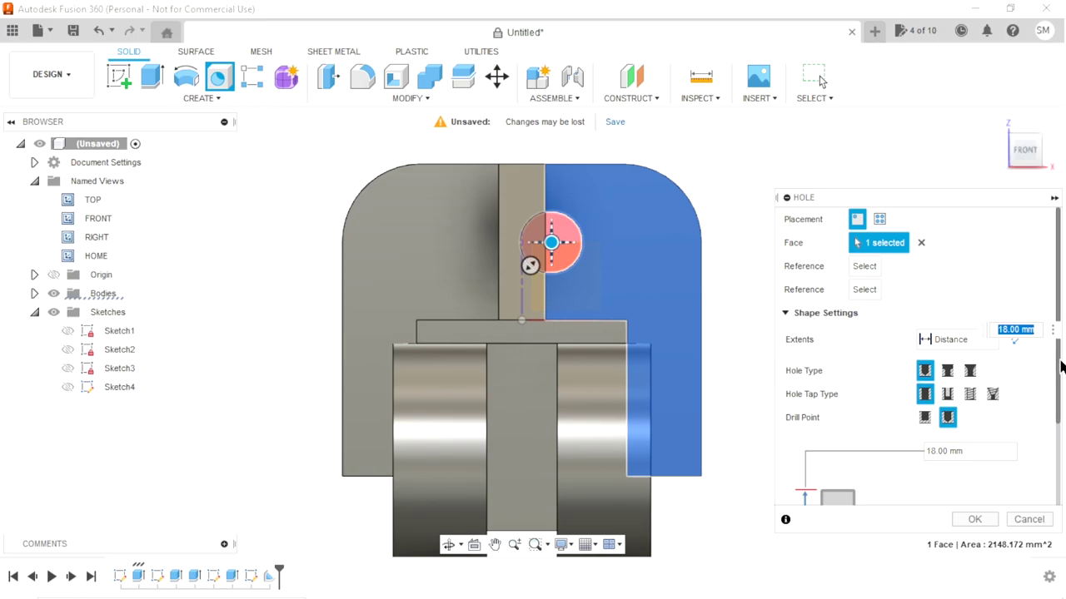
Step: Review the hole settings: 18 mm depth, 16 mm diameter, 118° drill point
{"action": "left_click_drag", "start_coordinate": [1061, 367], "coordinate": [1058, 476]}
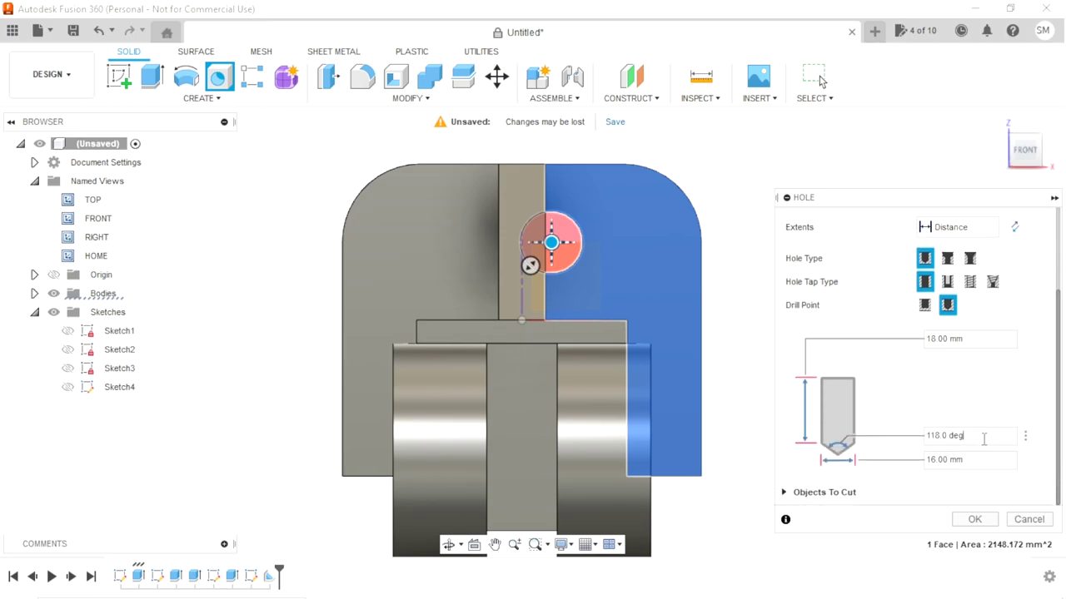
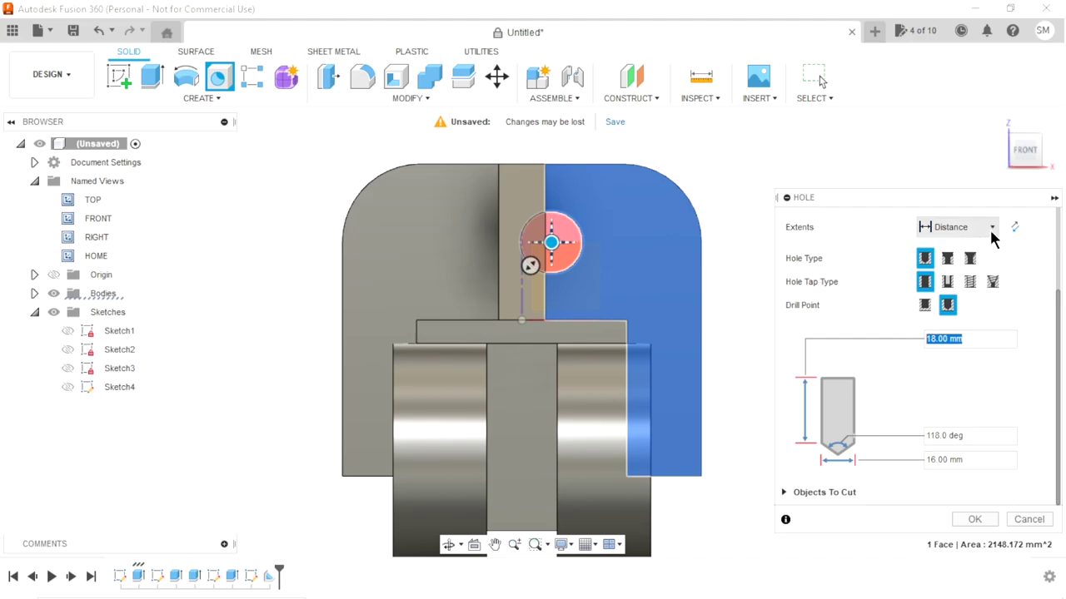
Step: Set the hole's Extents to All and place it at the plate's top-right corner
{"action": "left_click_drag", "start_coordinate": [1061, 364], "coordinate": [1049, 254]}
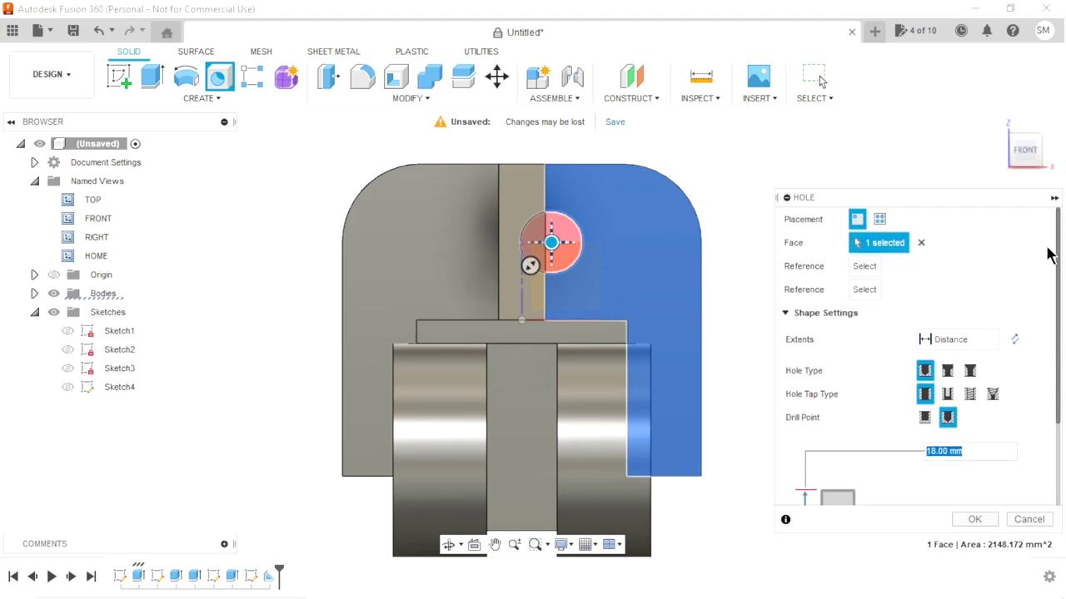
{"action": "left_click", "coordinate": [981, 351]}
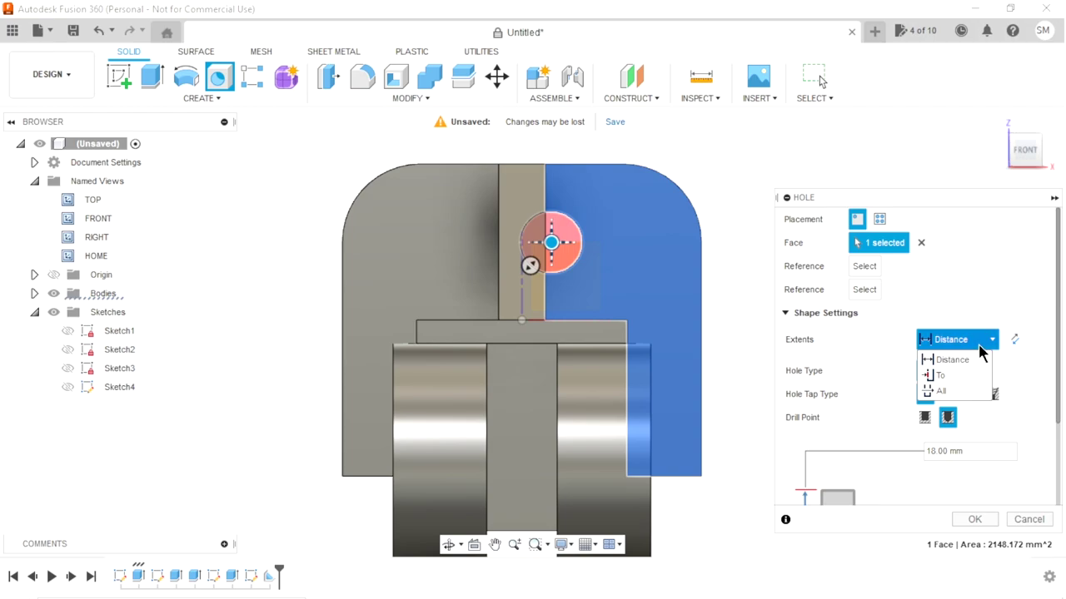
{"action": "left_click", "coordinate": [940, 391]}
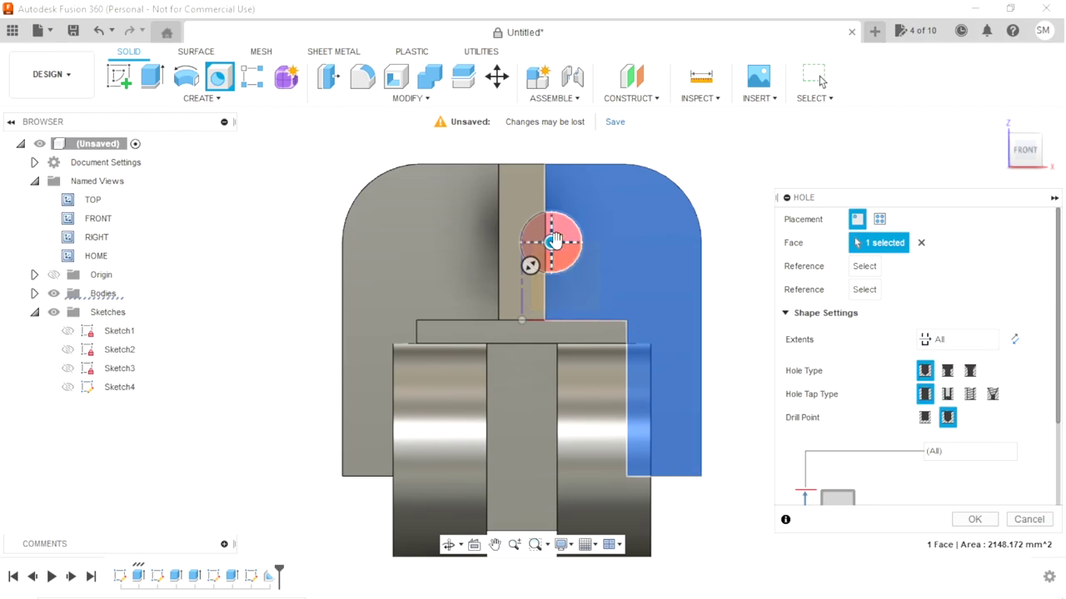
{"action": "mouse_move", "coordinate": [547, 244]}
{"action": "left_mouse_down"}
{"action": "mouse_move", "coordinate": [684, 193]}
{"action": "mouse_move", "coordinate": [623, 242]}
{"action": "left_mouse_up"}
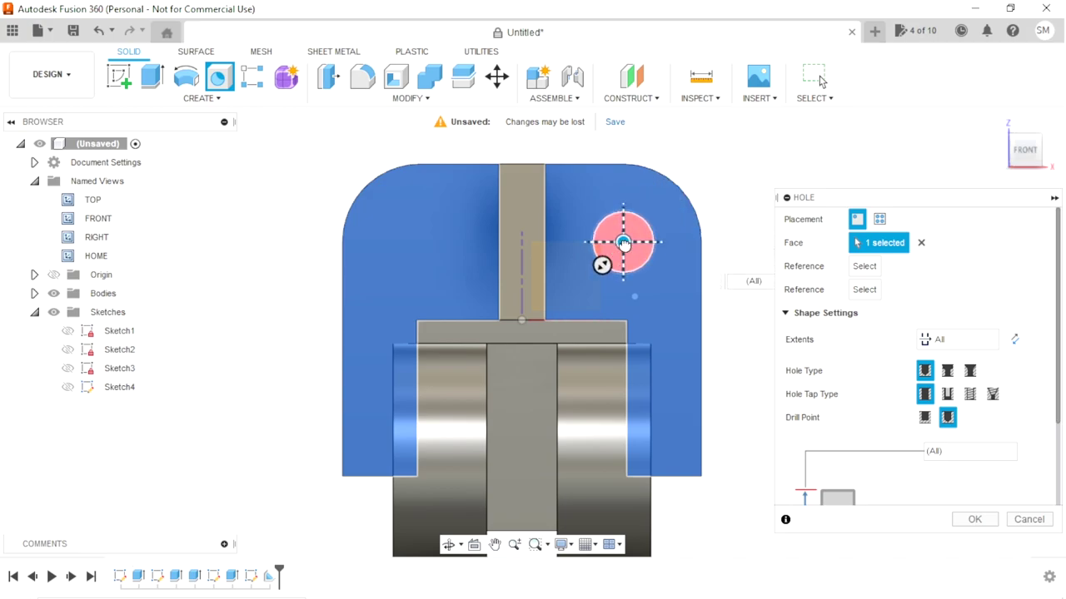
{"action": "left_click", "coordinate": [968, 518]}
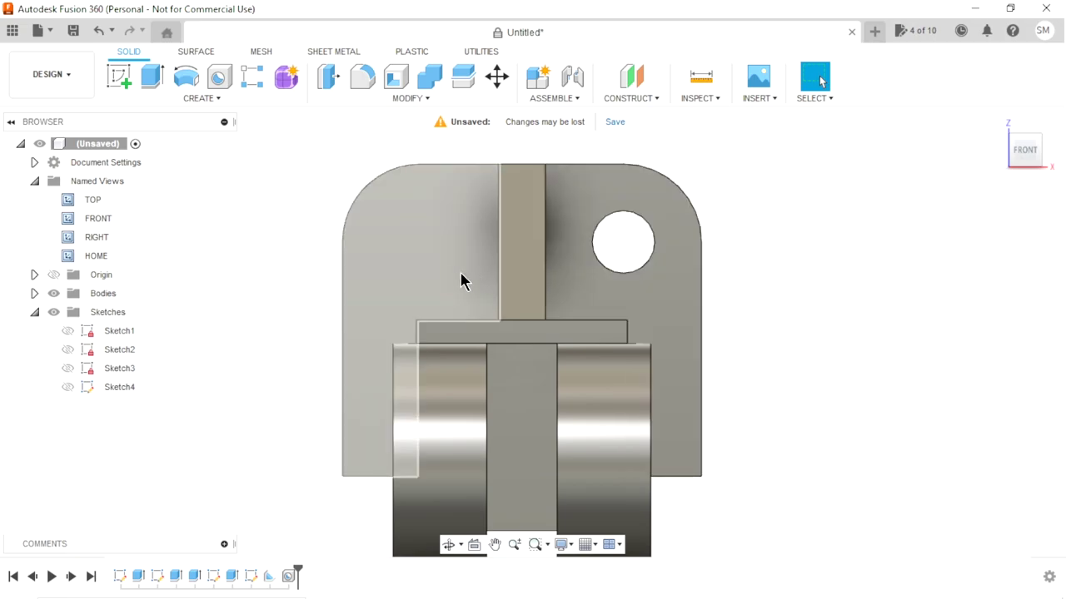
Step: Add a second 16 mm through-all hole at the plate's upper-left corner
{"action": "left_click", "coordinate": [174, 100]}
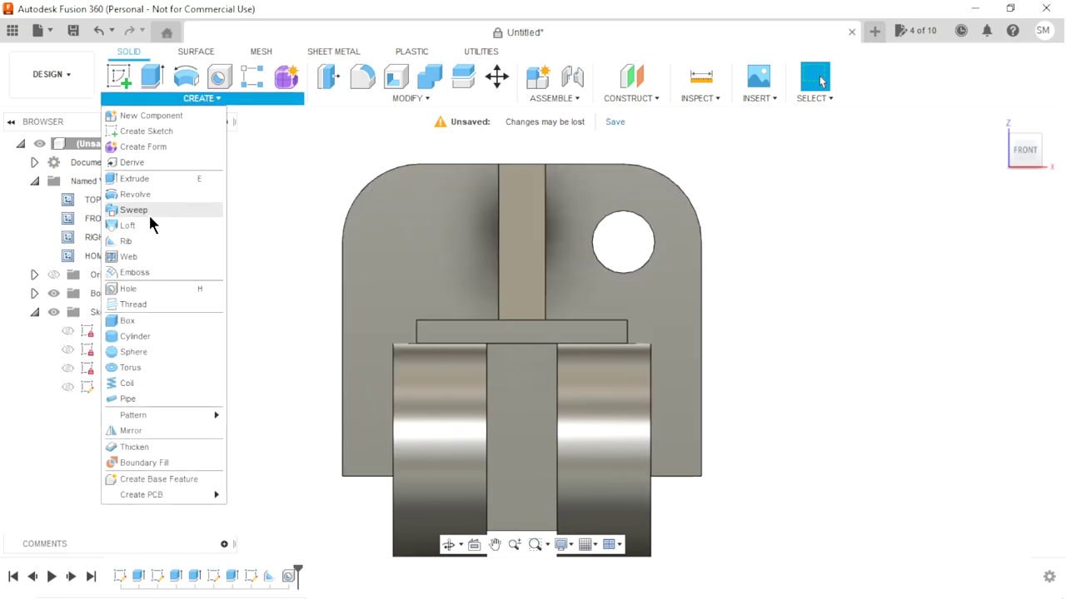
{"action": "key", "text": "Escape"}
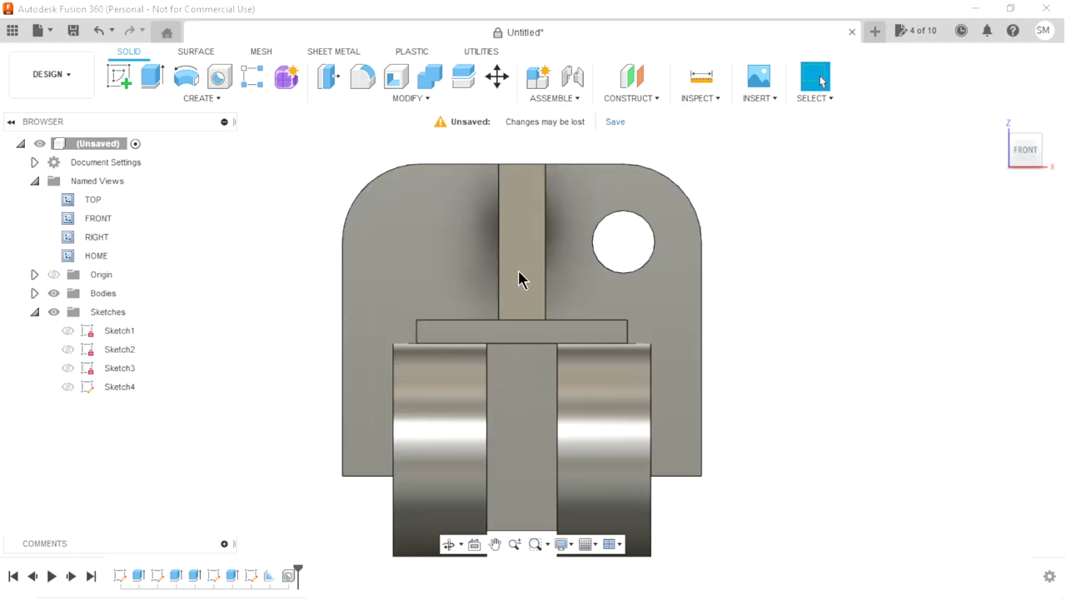
{"action": "key", "text": "h"}
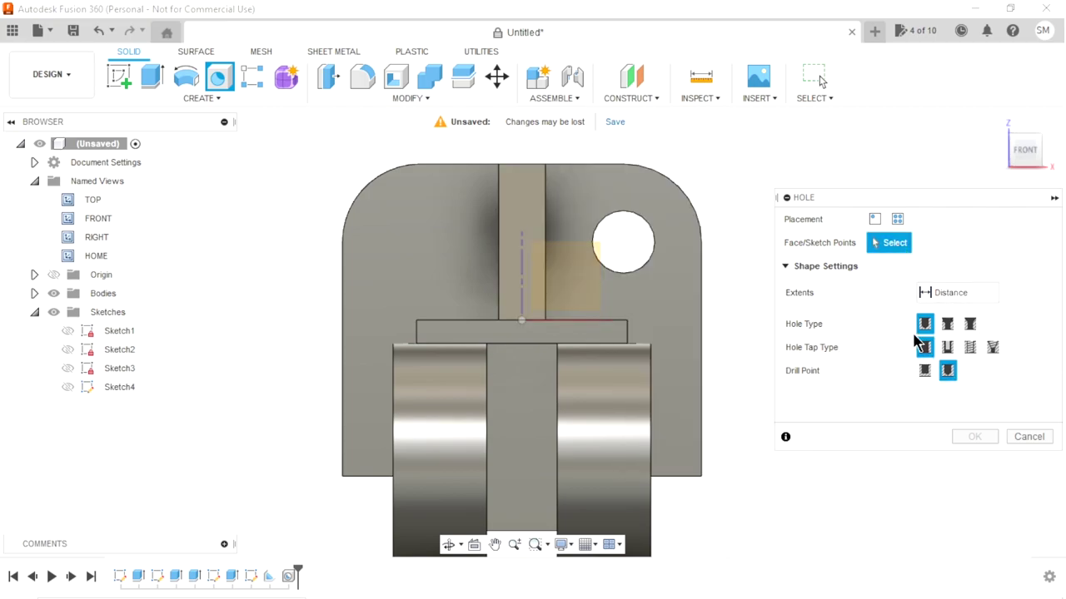
{"action": "left_click", "coordinate": [955, 293]}
{"action": "left_click", "coordinate": [955, 345]}
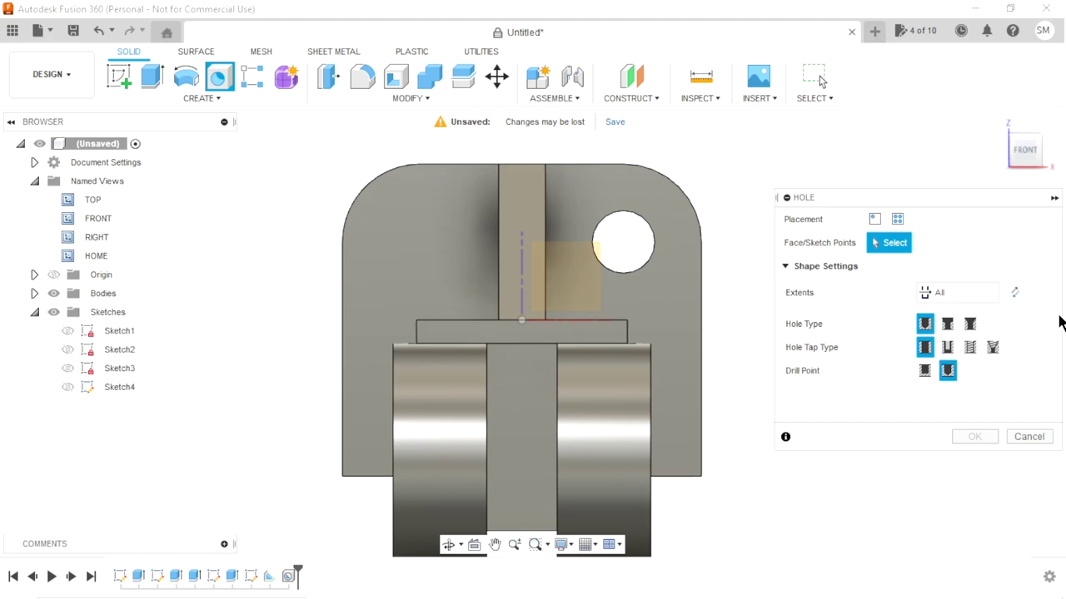
{"action": "left_click", "coordinate": [387, 210]}
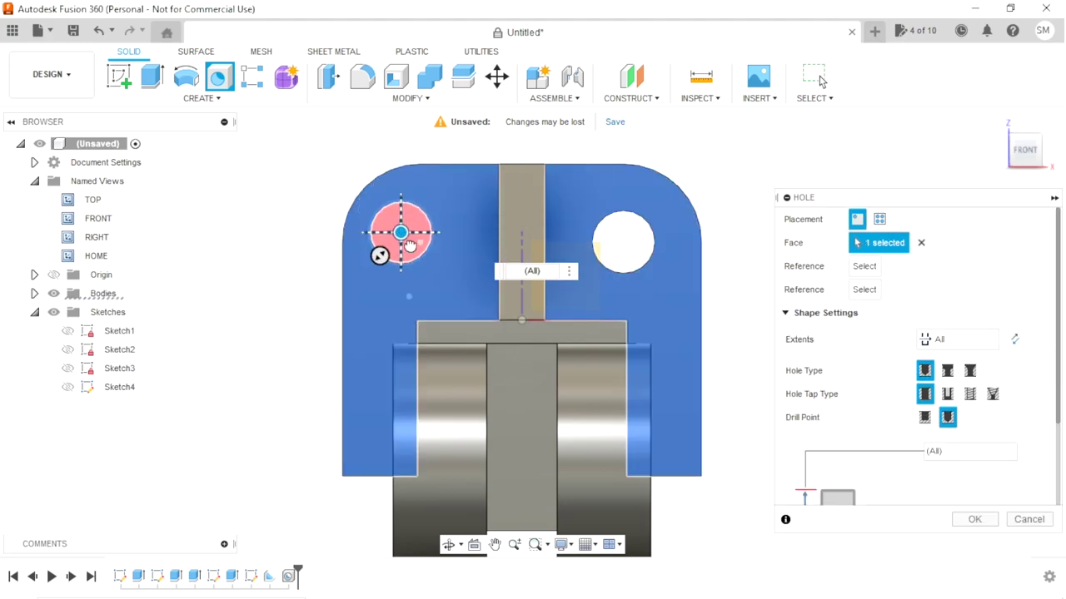
{"action": "left_click_drag", "start_coordinate": [386, 209], "coordinate": [419, 242]}
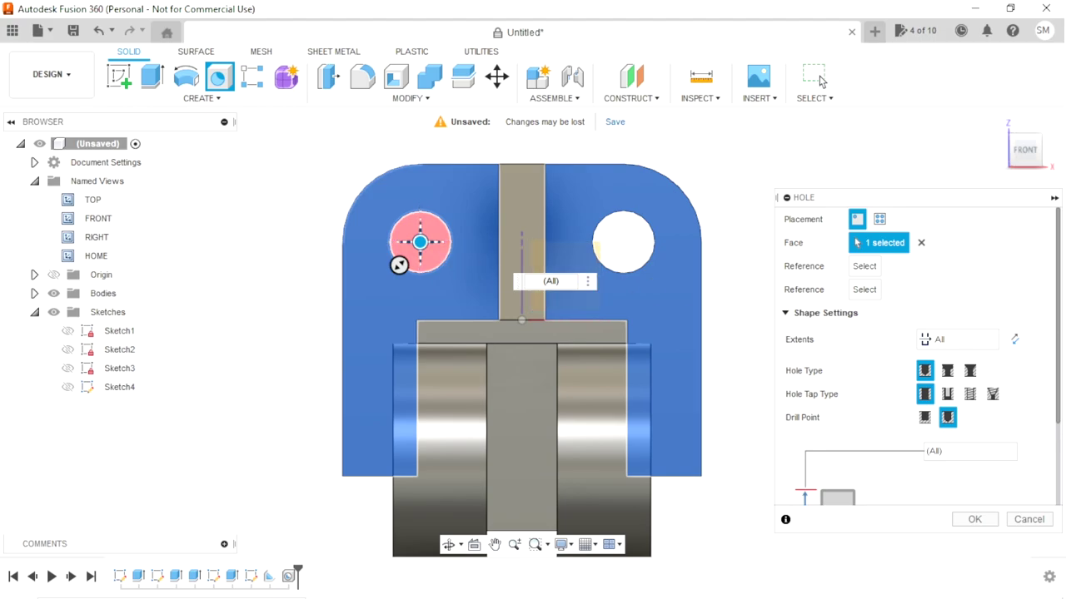
{"action": "left_click_drag", "start_coordinate": [1056, 343], "coordinate": [1057, 425]}
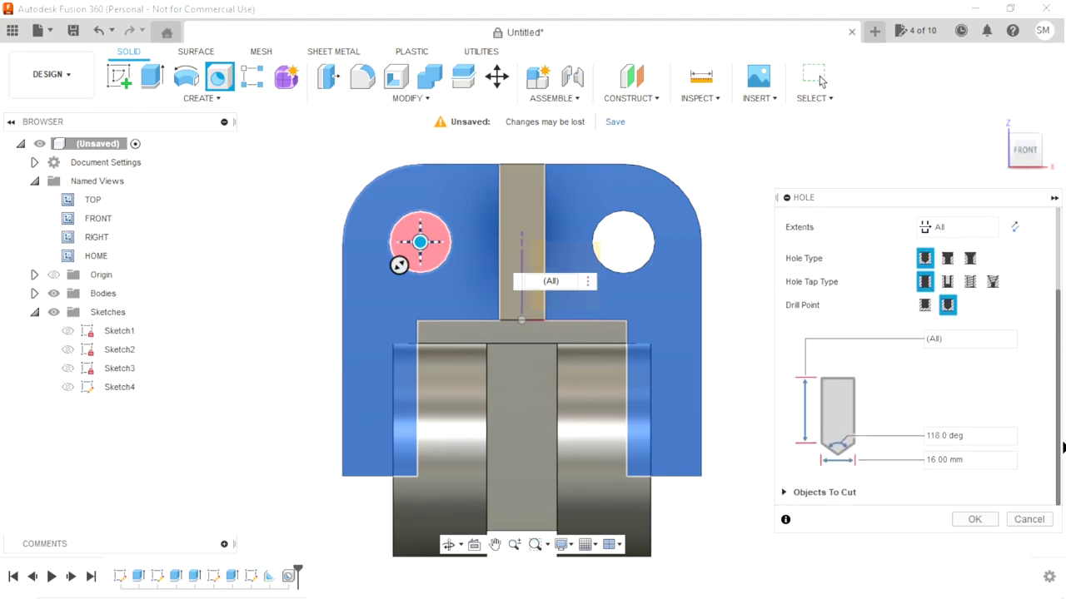
{"action": "left_click", "coordinate": [972, 519]}
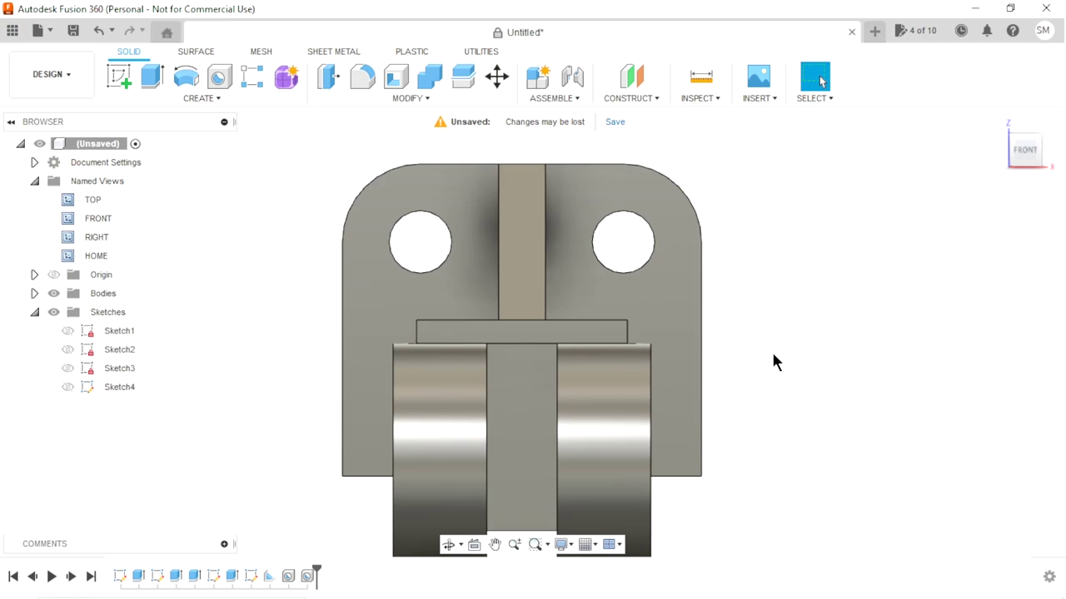
Step: Select the bore and rim edges of both lugs, orbiting to reach the far bore edges
{"action": "double_click", "coordinate": [86, 258]}
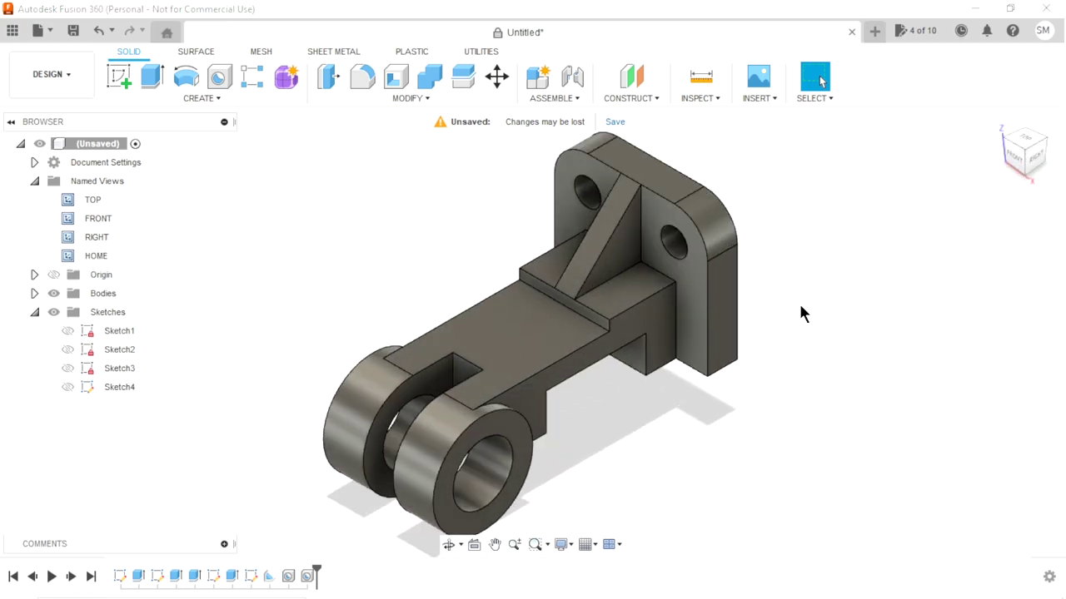
{"action": "scroll", "coordinate": [489, 508], "scroll_direction": "up", "scroll_amount": 3}
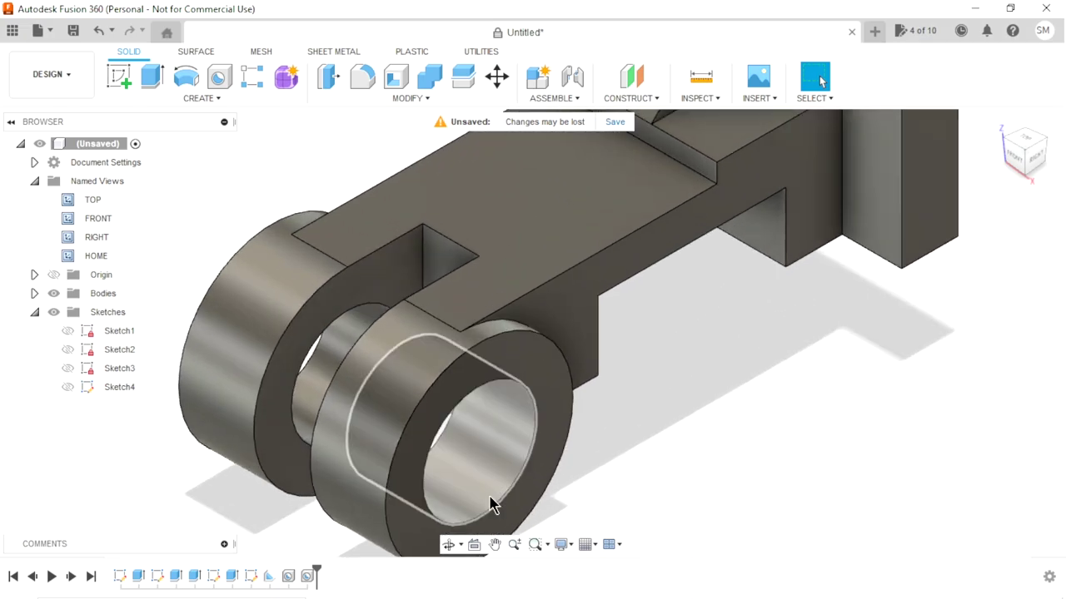
{"action": "left_click", "coordinate": [541, 418]}
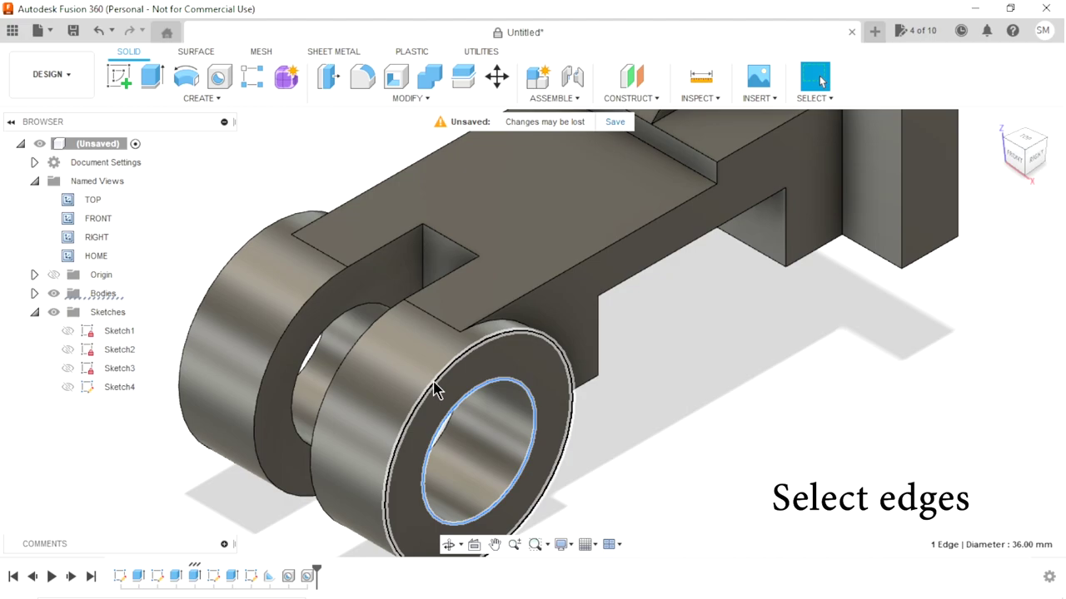
{"action": "left_click", "coordinate": [434, 390]}
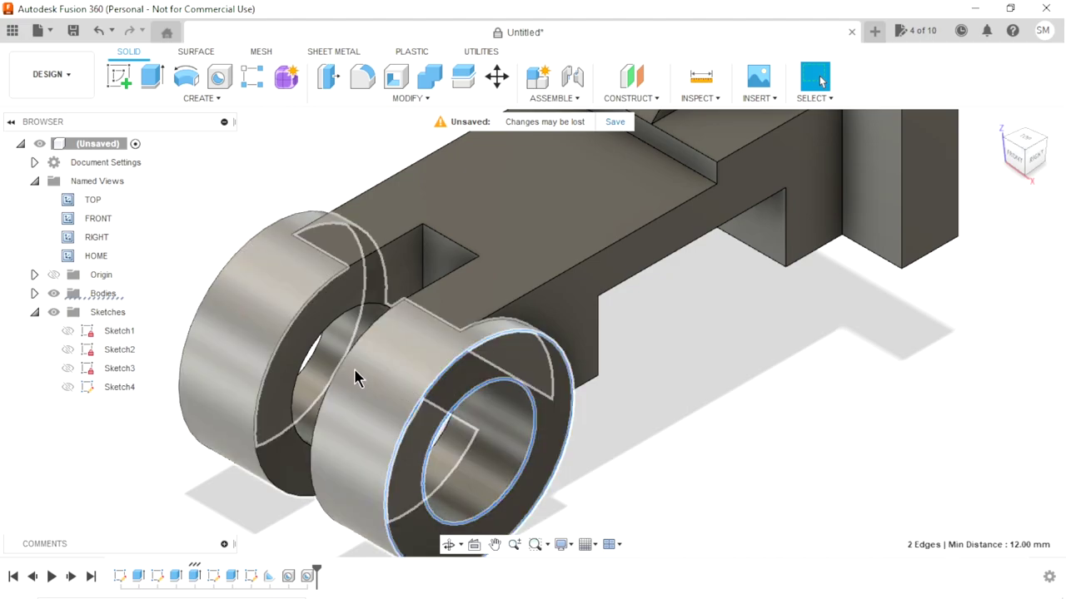
{"action": "left_click", "coordinate": [349, 357]}
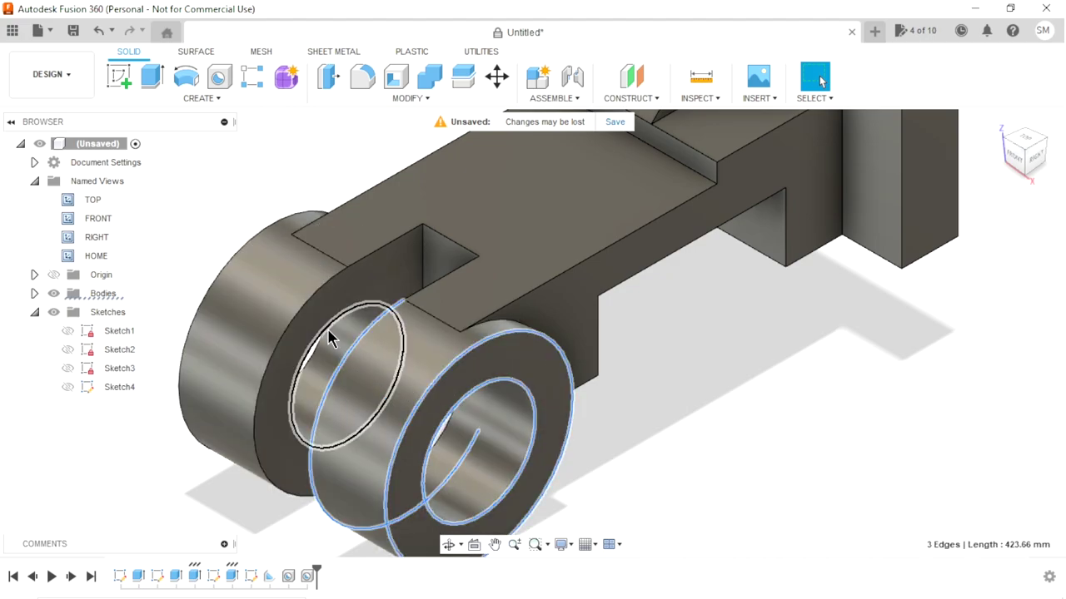
{"action": "left_click", "coordinate": [225, 278]}
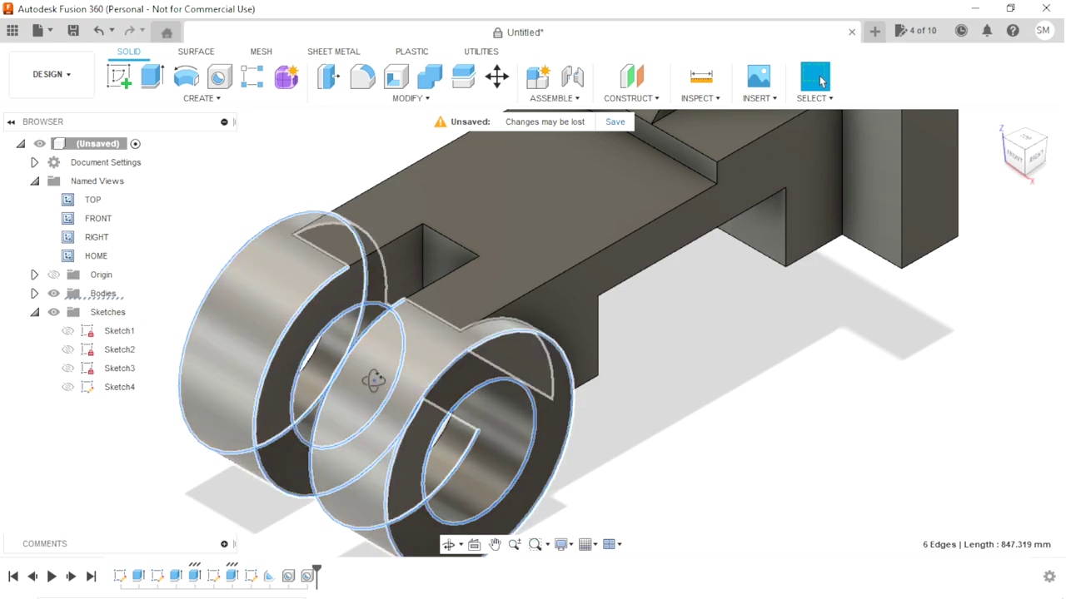
{"action": "mouse_move", "coordinate": [373, 380]}
{"action": "middle_mouse_down", "text": "shift"}
{"action": "mouse_move", "coordinate": [421, 324]}
{"action": "mouse_move", "coordinate": [471, 301]}
{"action": "middle_mouse_up", "text": "shift"}
{"action": "mouse_move", "coordinate": [501, 325]}
{"action": "middle_mouse_down", "text": "shift"}
{"action": "mouse_move", "coordinate": [369, 435]}
{"action": "mouse_move", "coordinate": [302, 523]}
{"action": "mouse_move", "coordinate": [302, 502]}
{"action": "mouse_move", "coordinate": [258, 441]}
{"action": "middle_mouse_up", "text": "shift"}
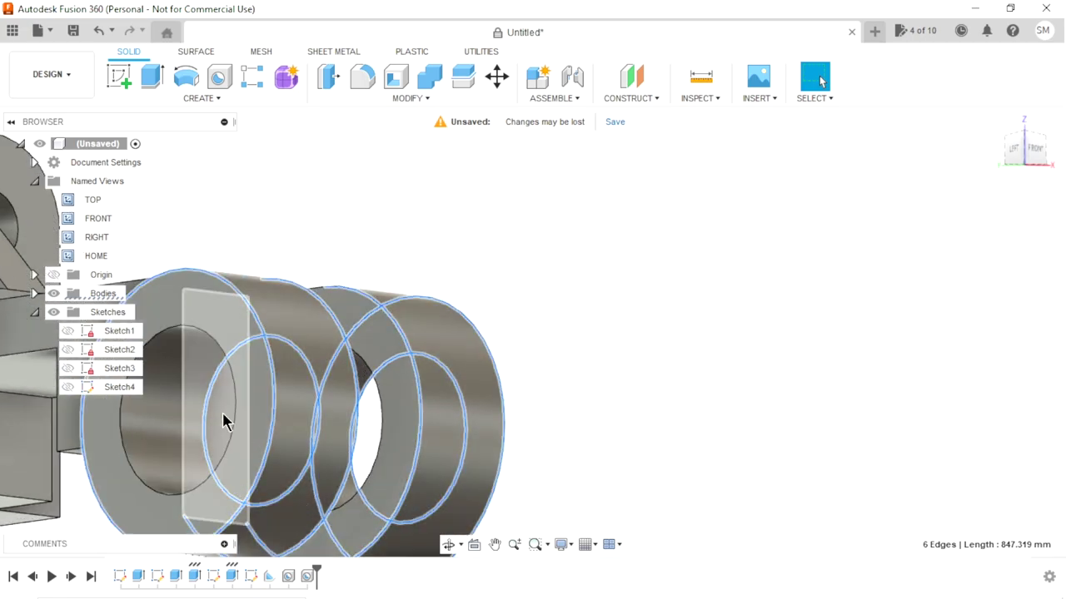
{"action": "left_click", "coordinate": [234, 429], "text": "shift"}
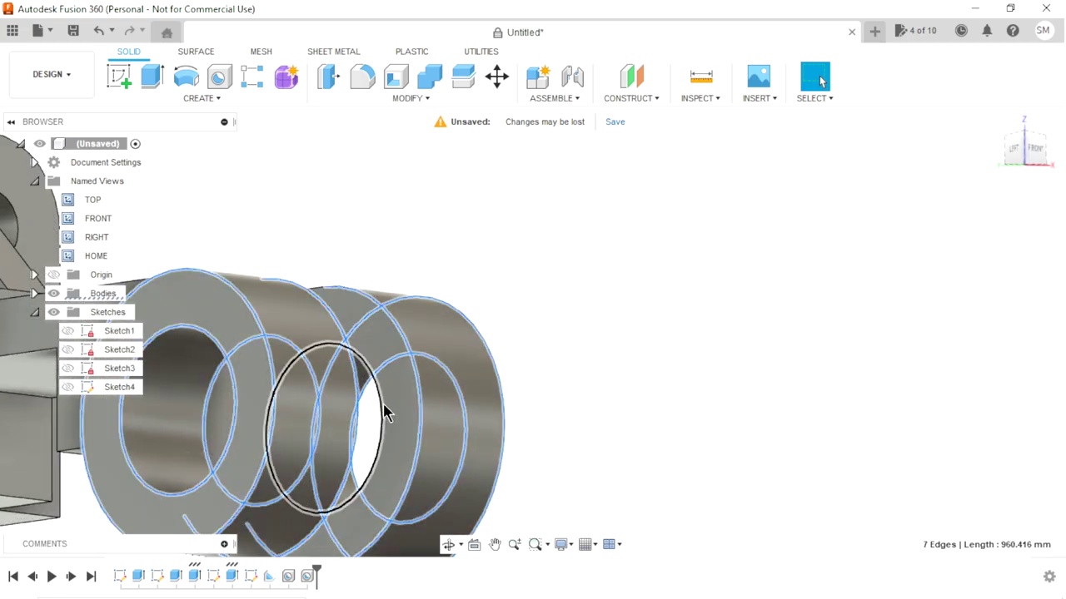
{"action": "left_click", "coordinate": [381, 412], "text": "shift"}
{"action": "mouse_move", "coordinate": [620, 384]}
{"action": "middle_mouse_down", "text": "shift"}
{"action": "mouse_move", "coordinate": [528, 435]}
{"action": "mouse_move", "coordinate": [524, 423]}
{"action": "middle_mouse_up", "text": "shift"}
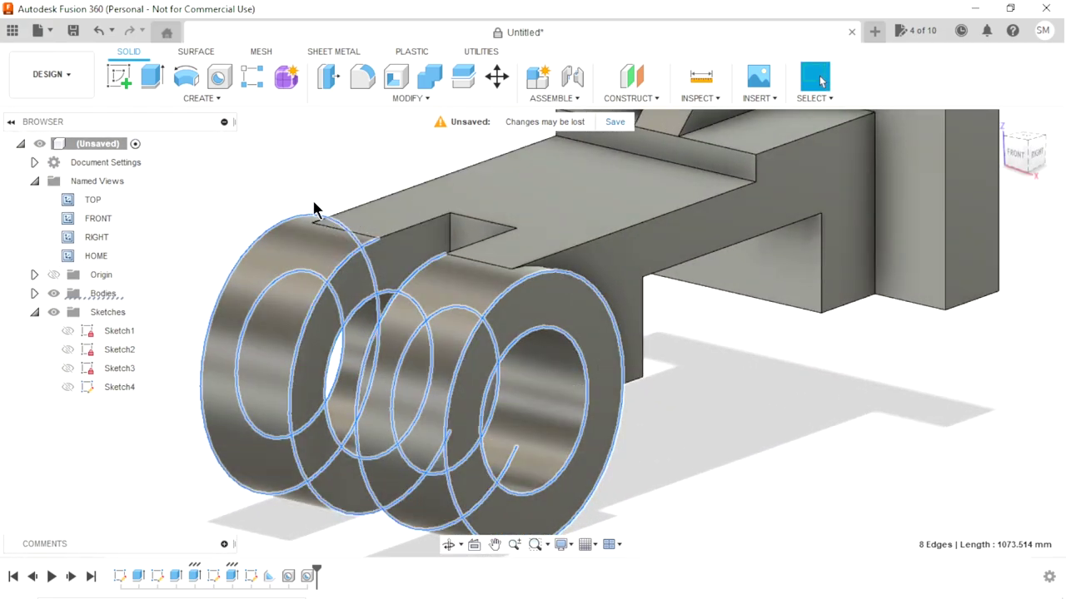
Step: Chamfer the selected lug edges by 1 mm
{"action": "right_click", "coordinate": [311, 201]}
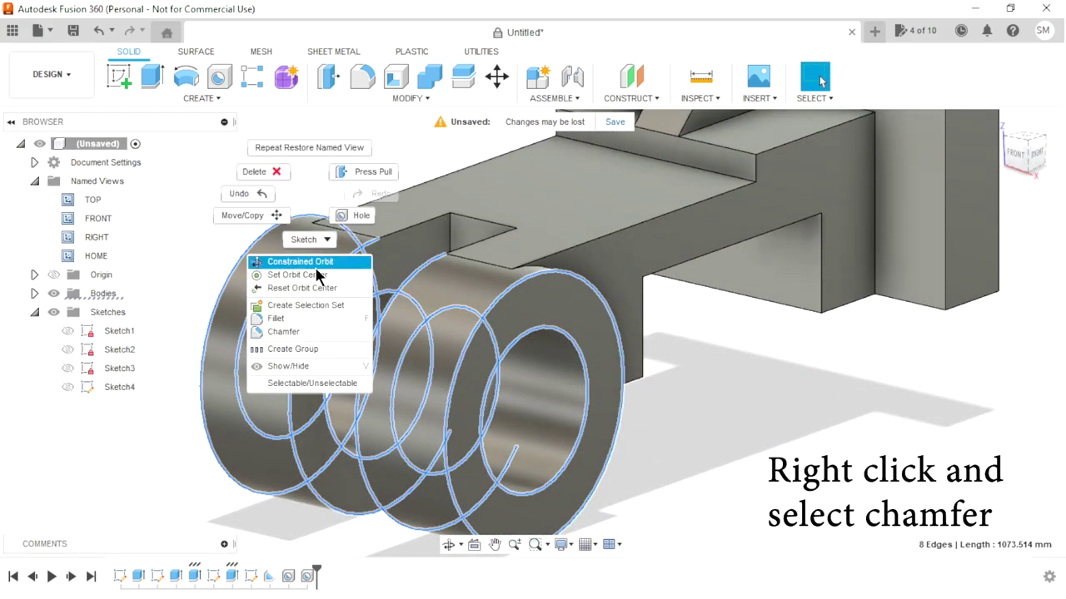
{"action": "left_click", "coordinate": [296, 332]}
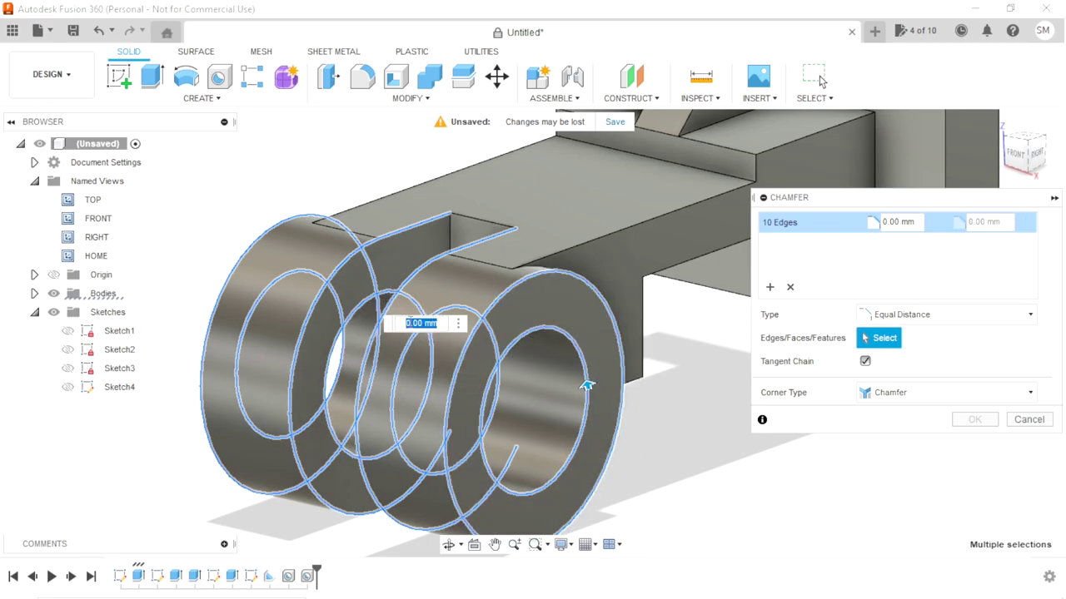
{"action": "mouse_move", "coordinate": [391, 330]}
{"action": "left_mouse_down"}
{"action": "mouse_move", "coordinate": [537, 401]}
{"action": "mouse_move", "coordinate": [770, 282]}
{"action": "left_mouse_up"}
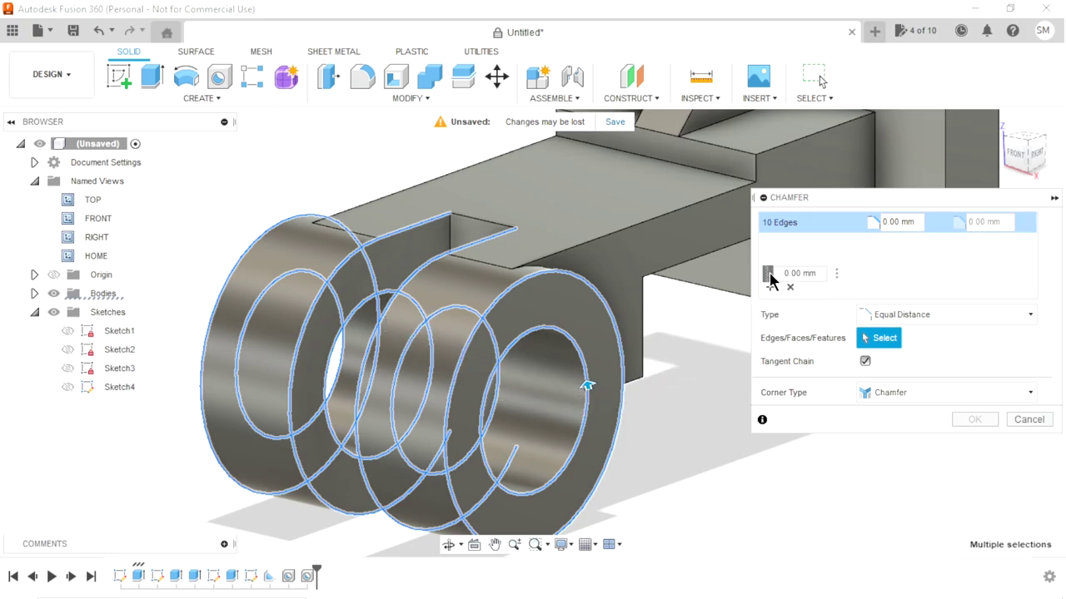
{"action": "left_click", "coordinate": [788, 266]}
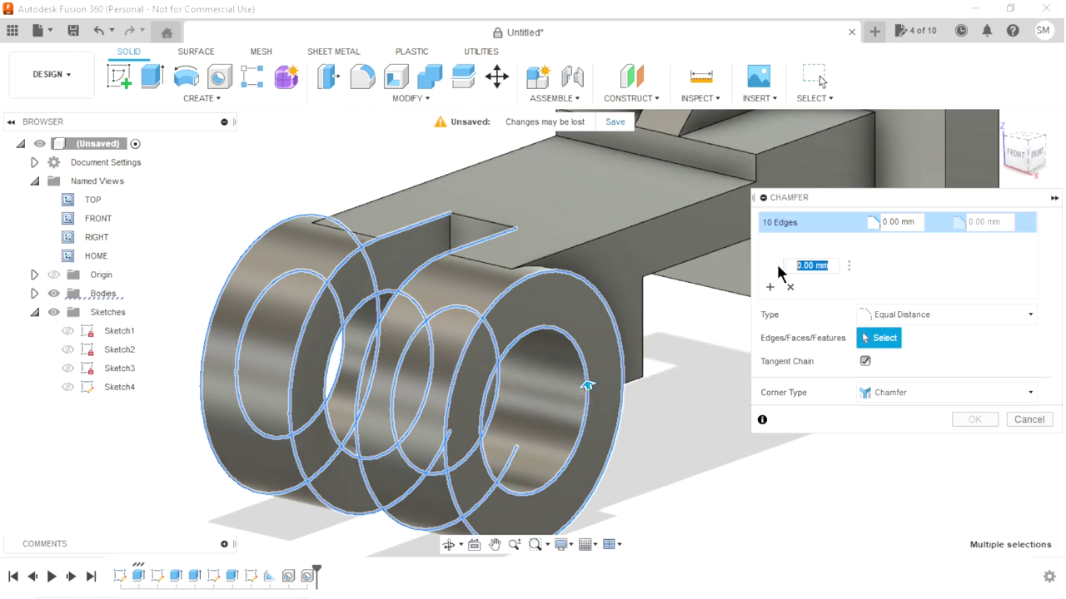
{"action": "type", "text": "1"}
{"action": "key", "text": "Return"}
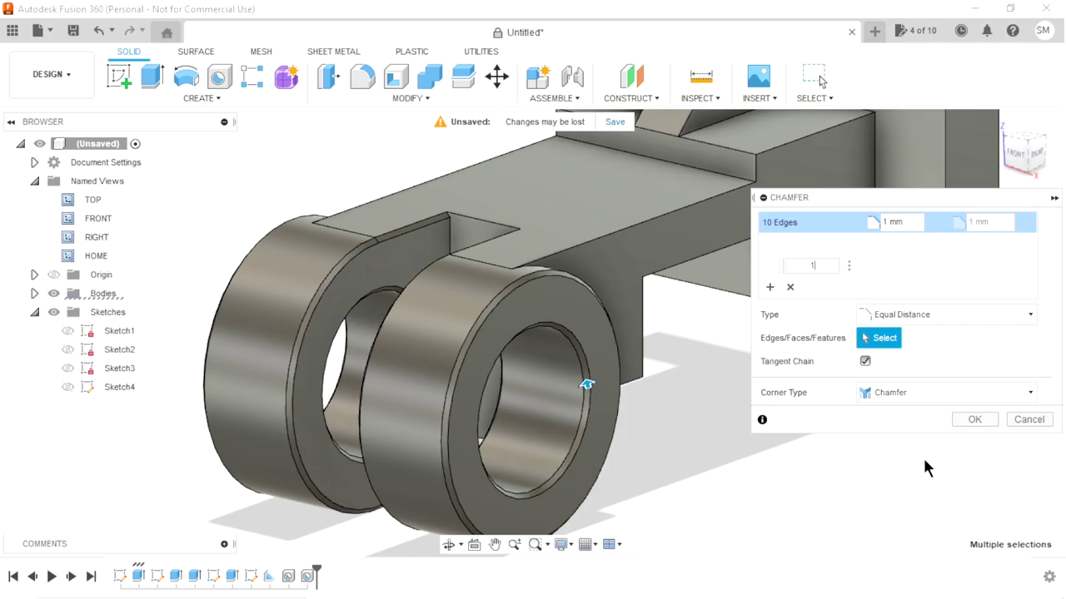
{"action": "left_click", "coordinate": [970, 419]}
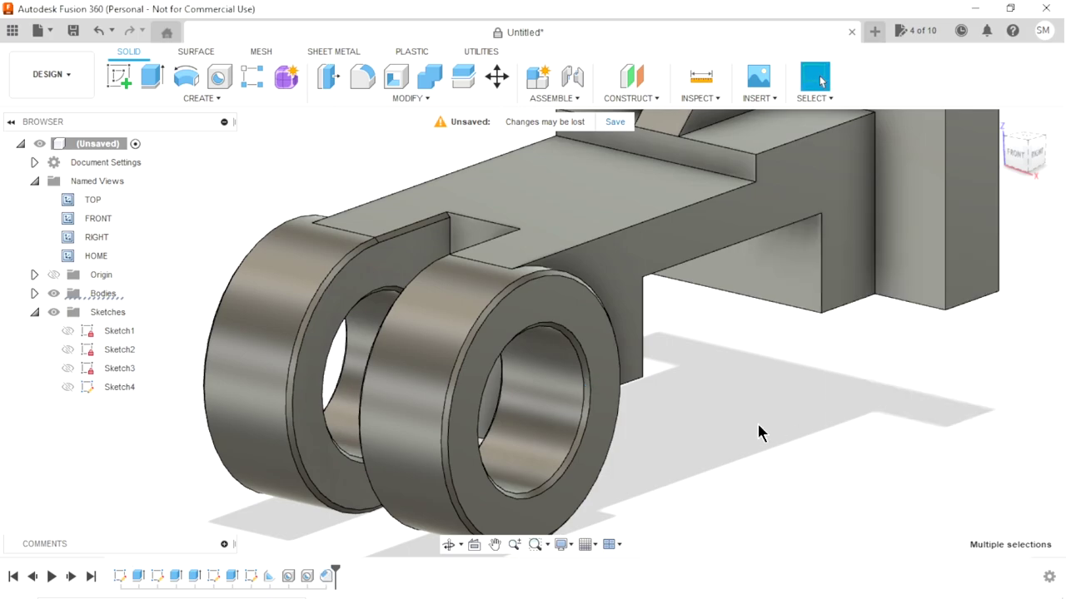
Step: Return to the home view, adjust the zoom, and bring up the MODIFY menu
{"action": "scroll", "coordinate": [676, 442], "scroll_direction": "down", "scroll_amount": 5}
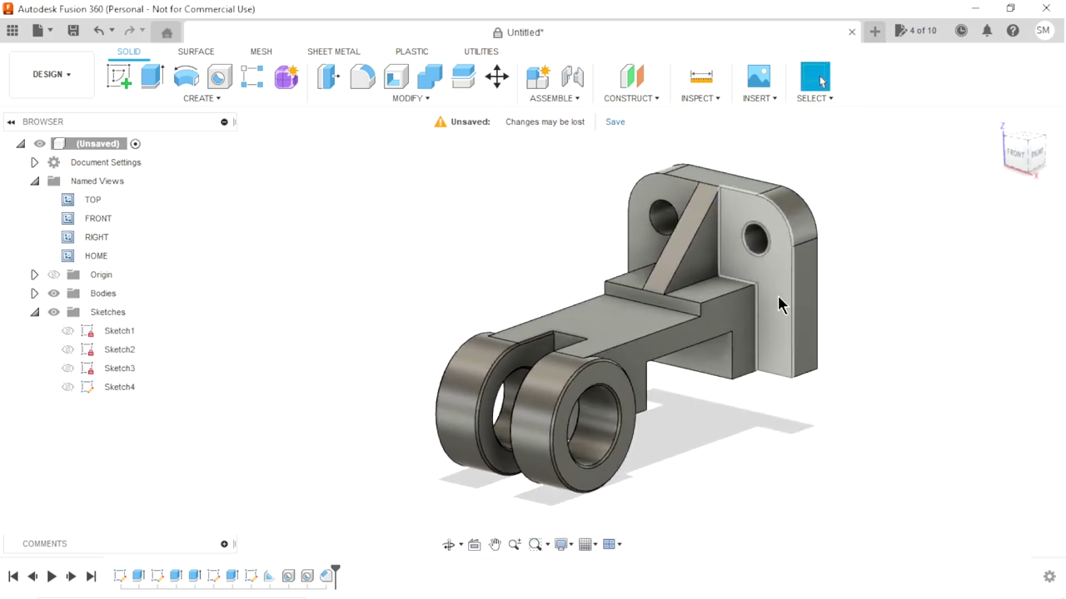
{"action": "double_click", "coordinate": [104, 256]}
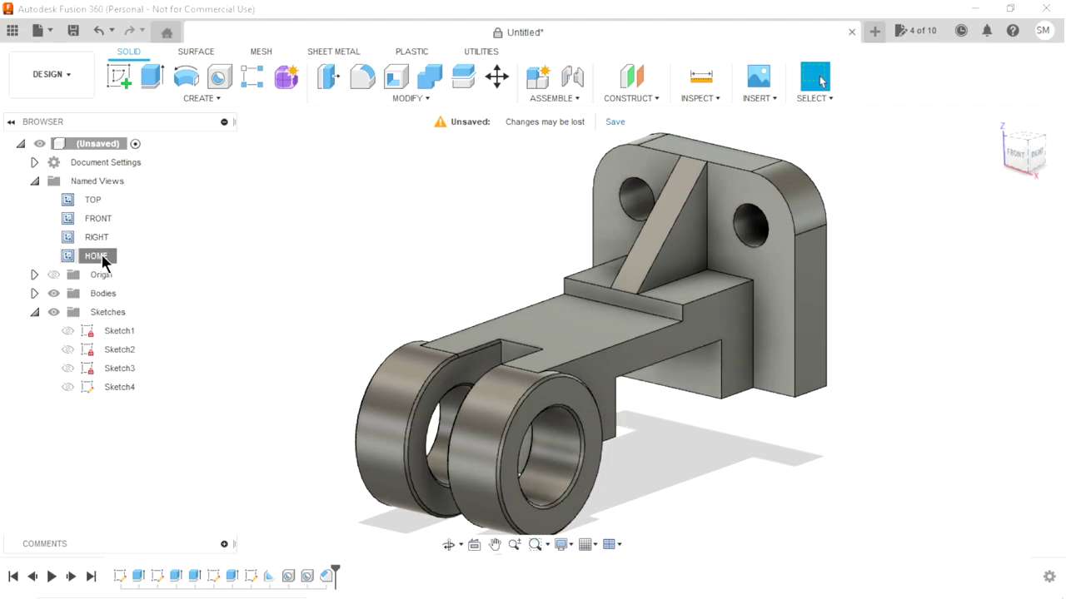
{"action": "scroll", "coordinate": [691, 266], "scroll_direction": "up", "scroll_amount": 1}
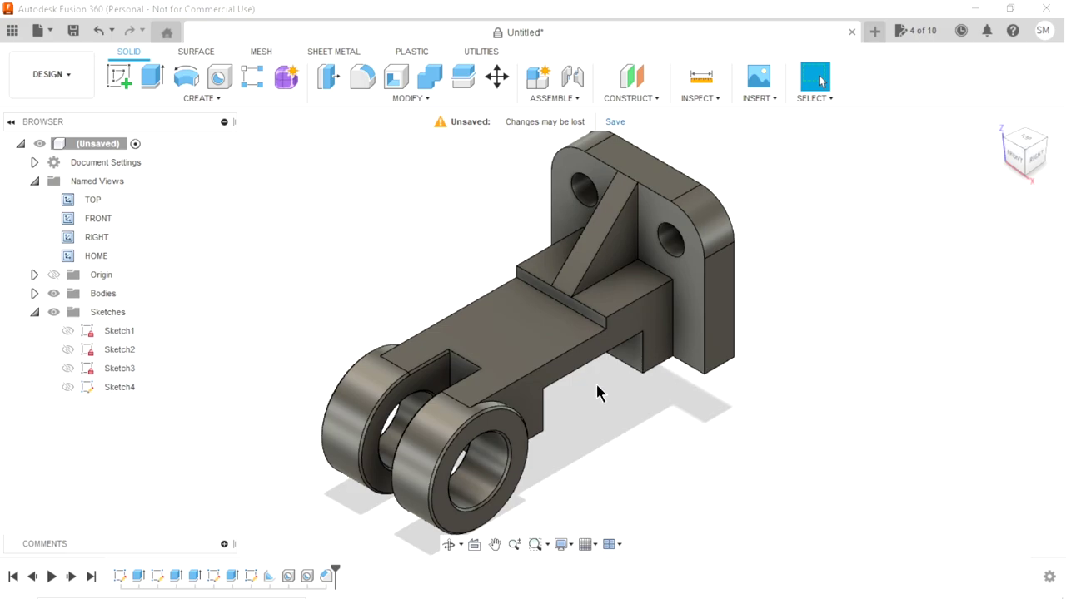
{"action": "scroll", "coordinate": [598, 393], "scroll_direction": "up", "scroll_amount": 2}
{"action": "scroll", "coordinate": [590, 336], "scroll_direction": "down", "scroll_amount": 3}
{"action": "scroll", "coordinate": [583, 299], "scroll_direction": "up", "scroll_amount": 2}
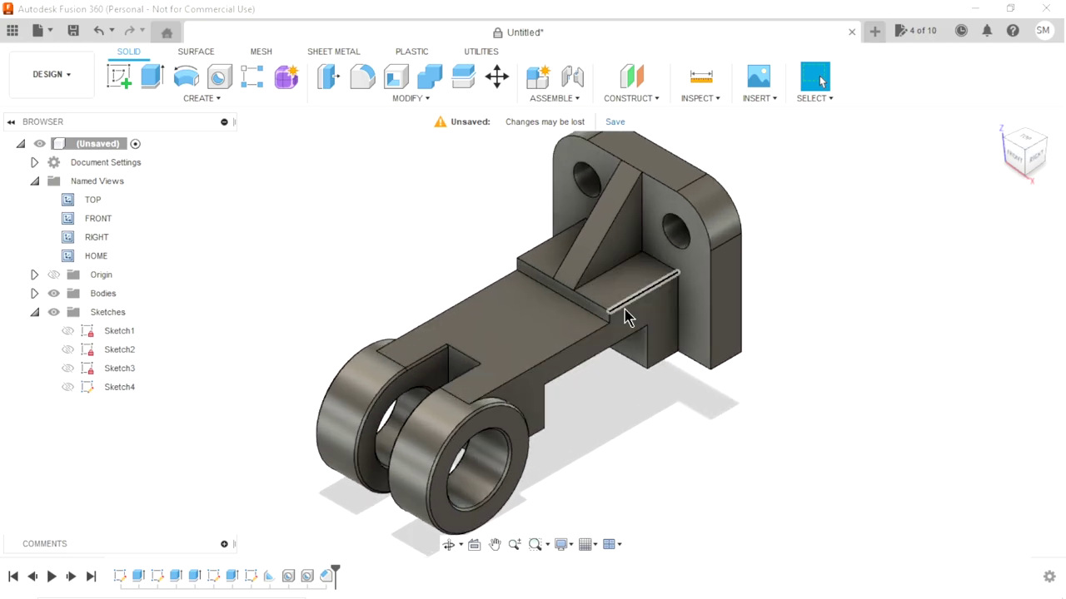
{"action": "scroll", "coordinate": [626, 316], "scroll_direction": "down", "scroll_amount": 2}
{"action": "scroll", "coordinate": [608, 250], "scroll_direction": "up", "scroll_amount": 1}
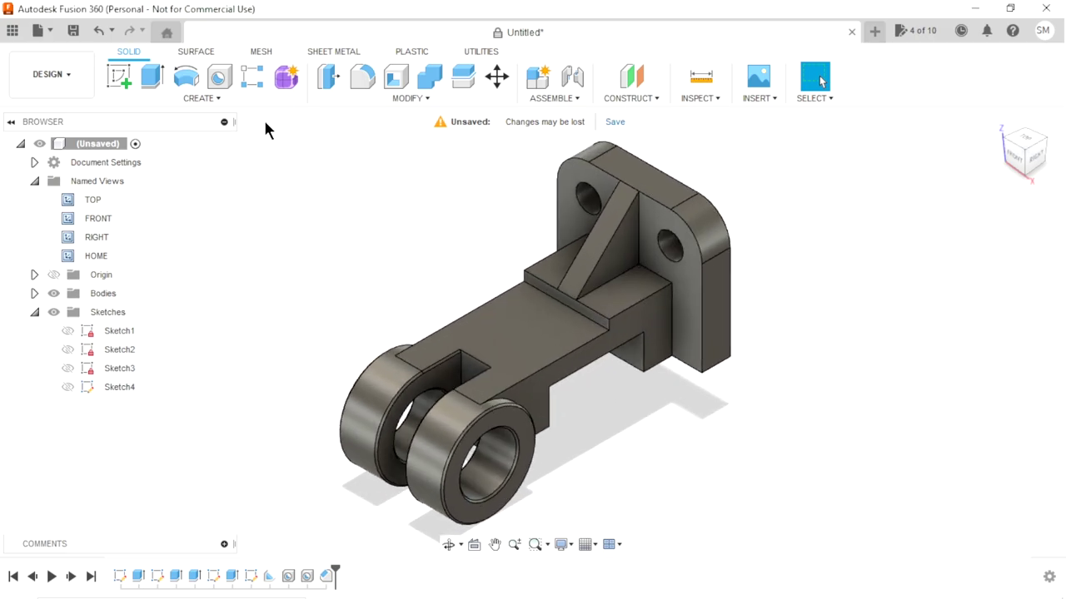
{"action": "left_click", "coordinate": [419, 99]}
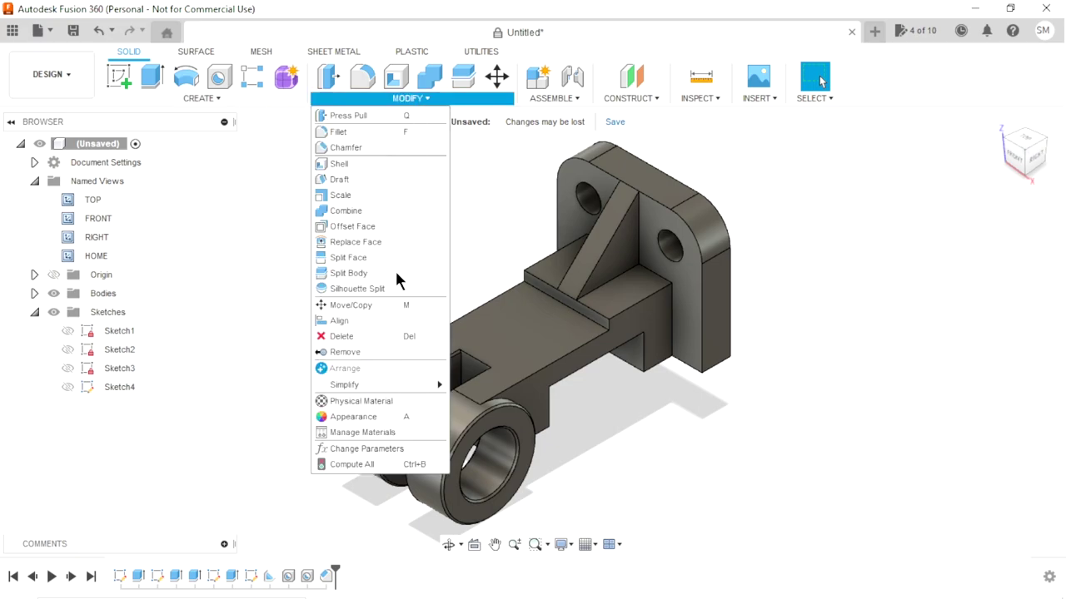
Step: In Appearance, apply Steel - Satin from the Metal library to the whole bracket
{"action": "left_click", "coordinate": [408, 416]}
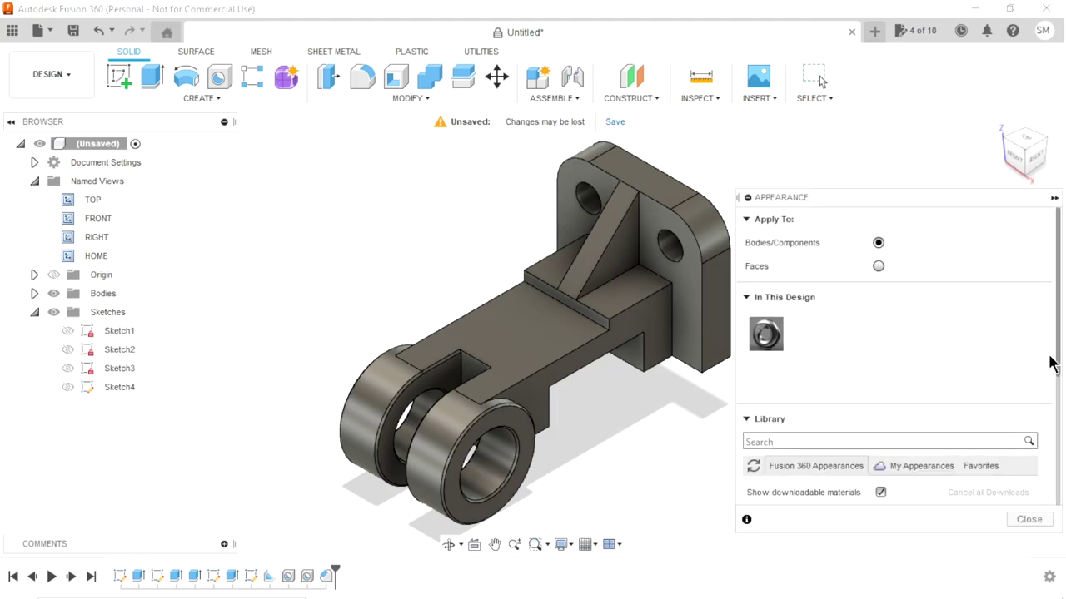
{"action": "mouse_move", "coordinate": [1060, 364]}
{"action": "left_mouse_down"}
{"action": "mouse_move", "coordinate": [1047, 435]}
{"action": "mouse_move", "coordinate": [1054, 521]}
{"action": "left_mouse_up"}
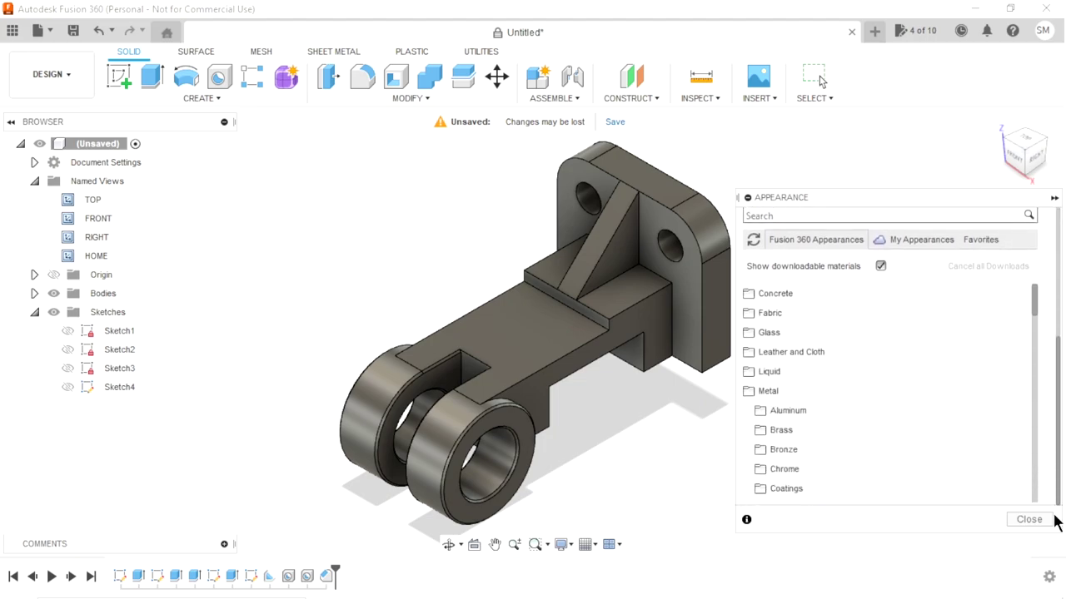
{"action": "left_click", "coordinate": [749, 392]}
{"action": "left_click", "coordinate": [751, 393]}
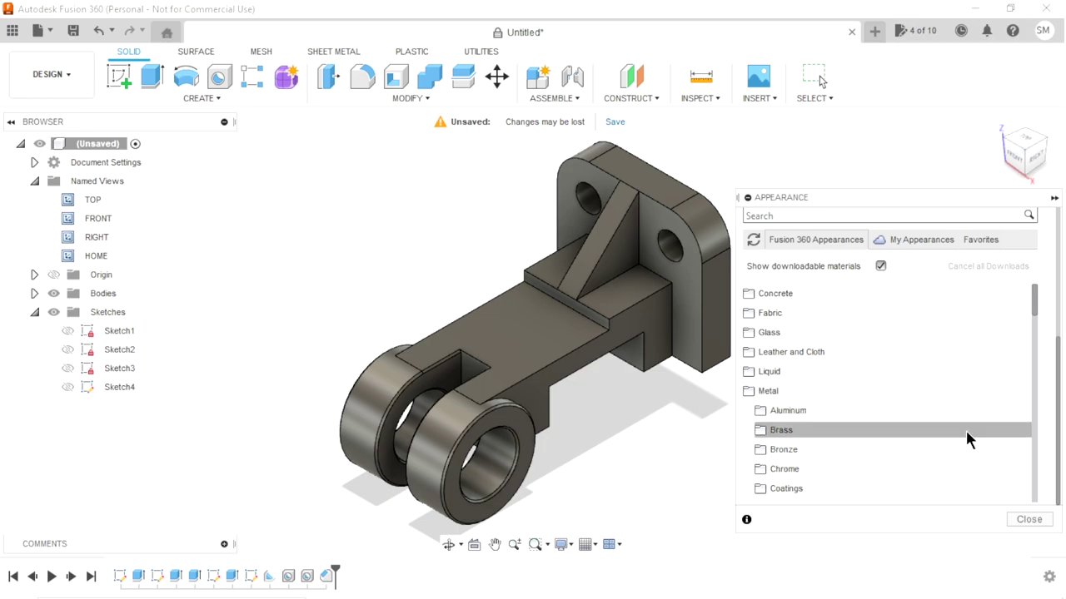
{"action": "mouse_move", "coordinate": [1037, 313]}
{"action": "left_mouse_down"}
{"action": "mouse_move", "coordinate": [963, 350]}
{"action": "mouse_move", "coordinate": [1028, 356]}
{"action": "left_mouse_up"}
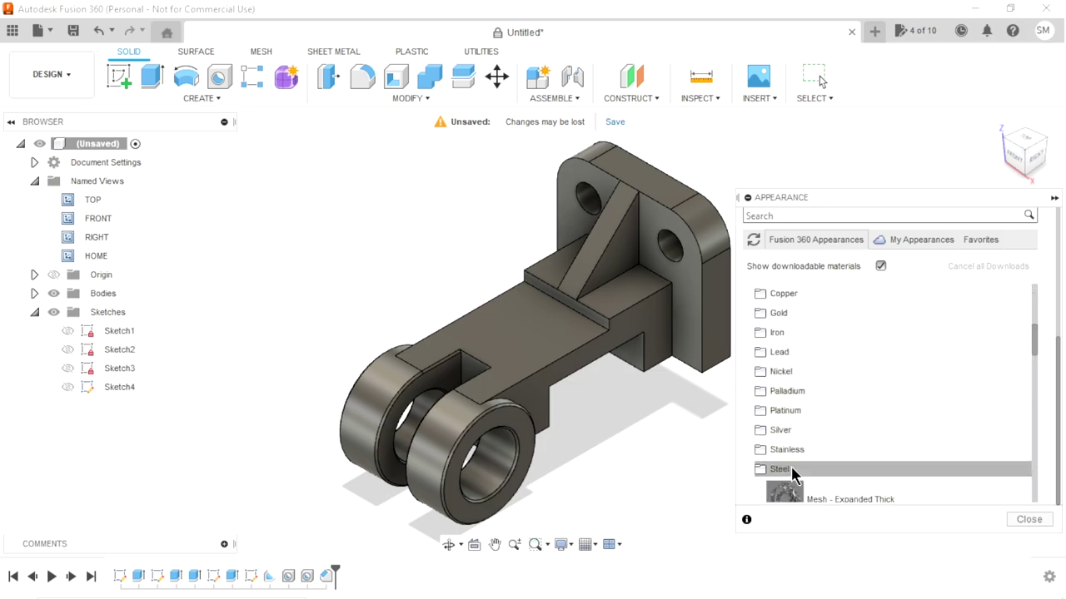
{"action": "left_click_drag", "start_coordinate": [1034, 353], "coordinate": [1030, 416]}
{"action": "left_click_drag", "start_coordinate": [791, 479], "coordinate": [544, 329]}
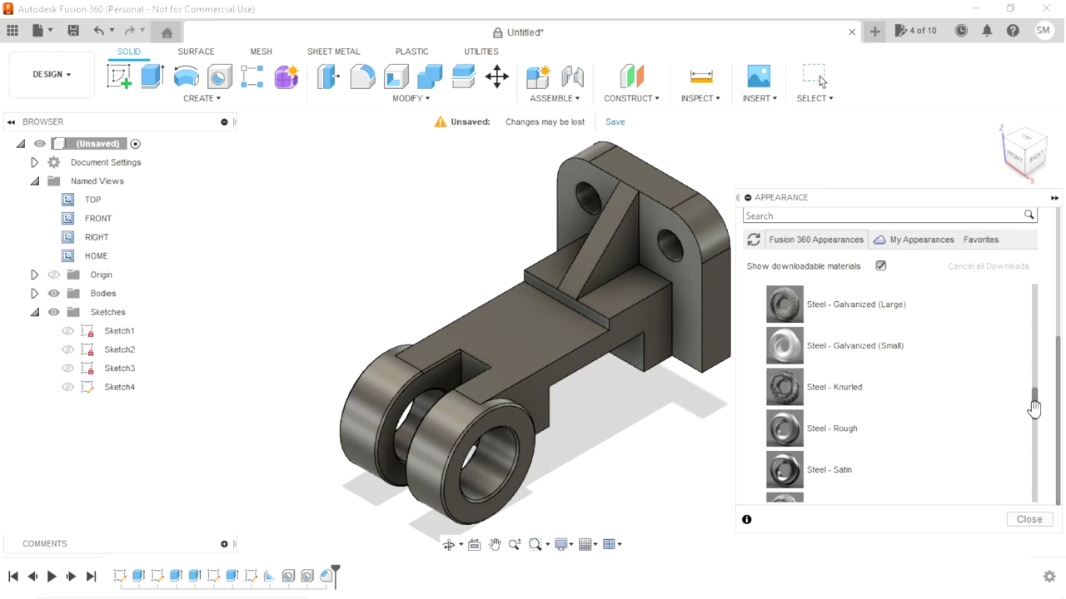
Step: Paint the bracket with Paint - Metal Flake (Yellow) for a gold finish
{"action": "left_click_drag", "start_coordinate": [1033, 408], "coordinate": [1017, 475]}
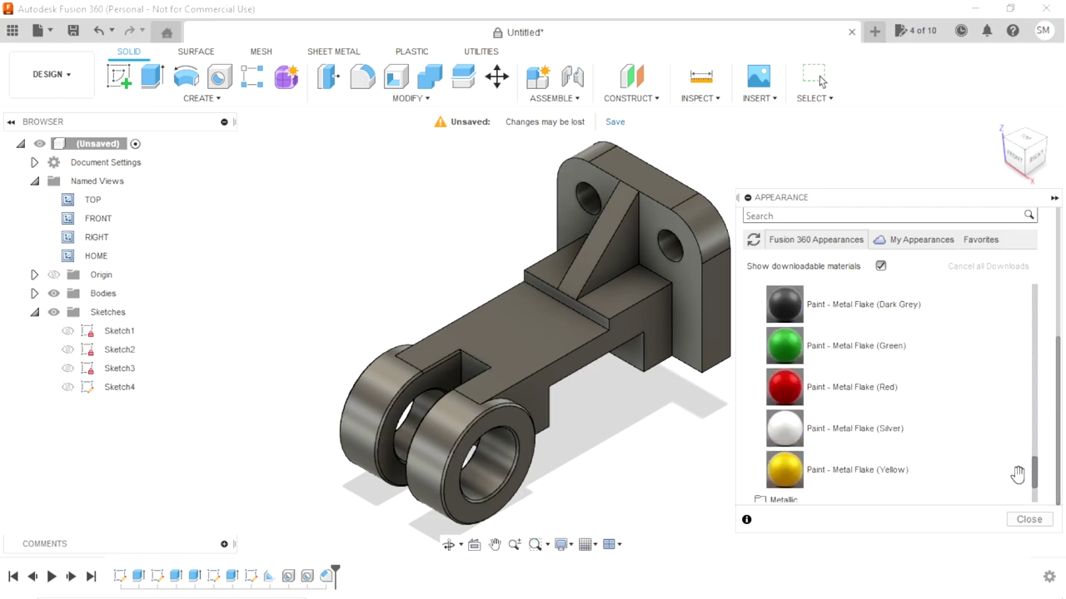
{"action": "scroll", "coordinate": [1017, 475], "scroll_direction": "down", "scroll_amount": 1}
{"action": "mouse_move", "coordinate": [784, 428]}
{"action": "left_mouse_down"}
{"action": "mouse_move", "coordinate": [635, 399]}
{"action": "mouse_move", "coordinate": [533, 335]}
{"action": "left_mouse_up"}
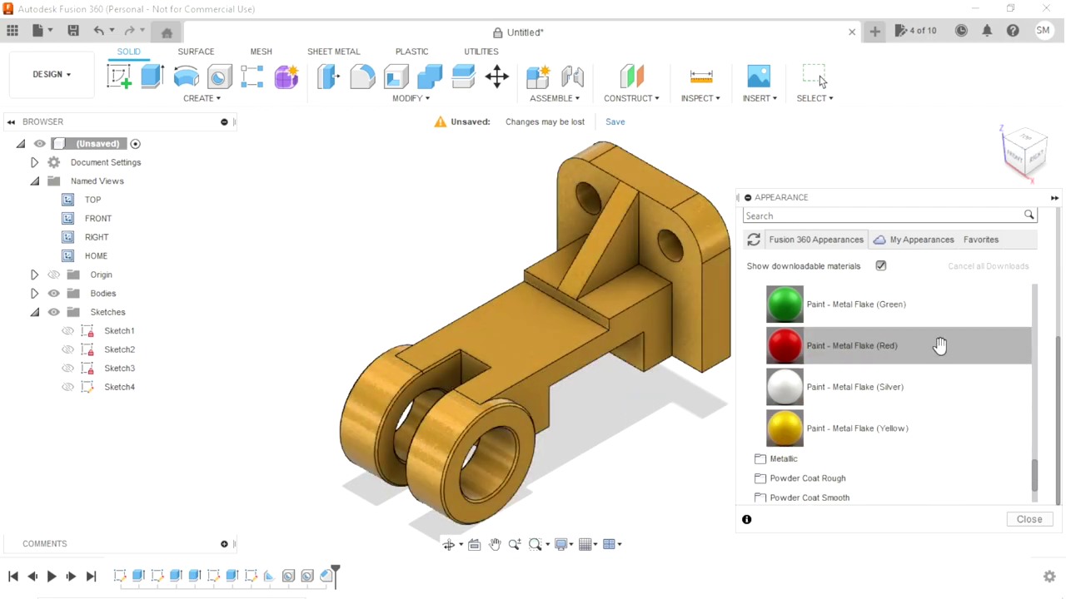
{"action": "left_click_drag", "start_coordinate": [1053, 487], "coordinate": [1032, 318]}
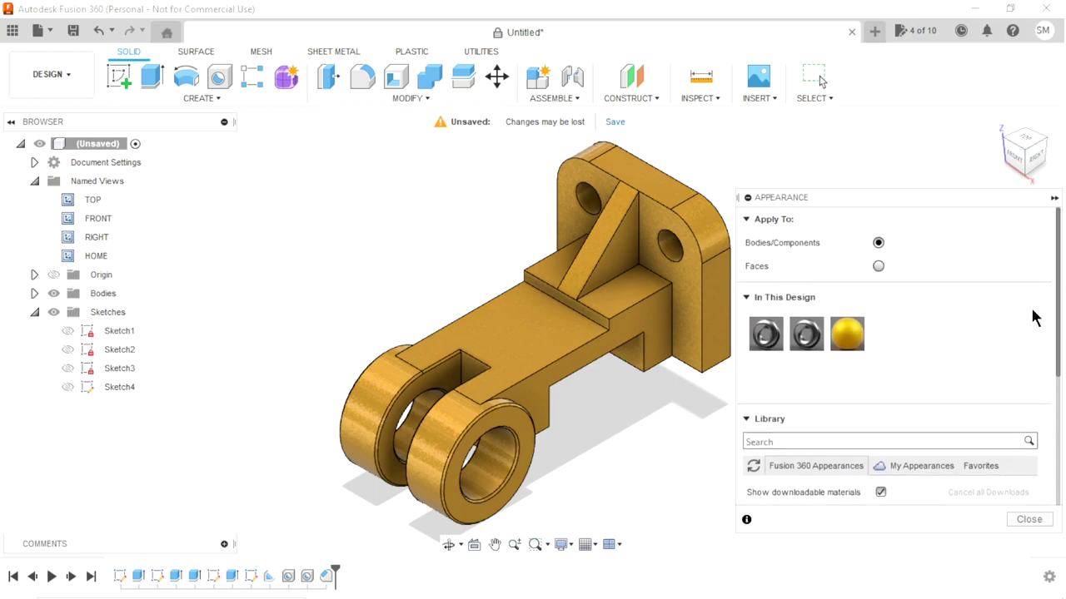
Step: With Apply To set to Faces, put Steel - Satin on both lug bores and both mounting holes
{"action": "left_click", "coordinate": [878, 266]}
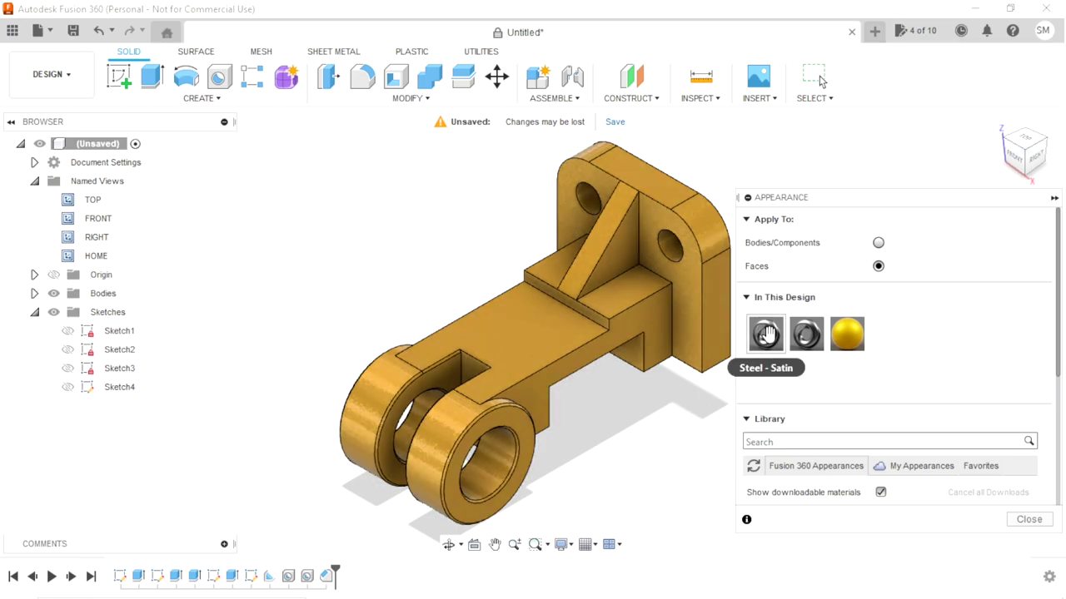
{"action": "left_click_drag", "start_coordinate": [761, 333], "coordinate": [504, 463]}
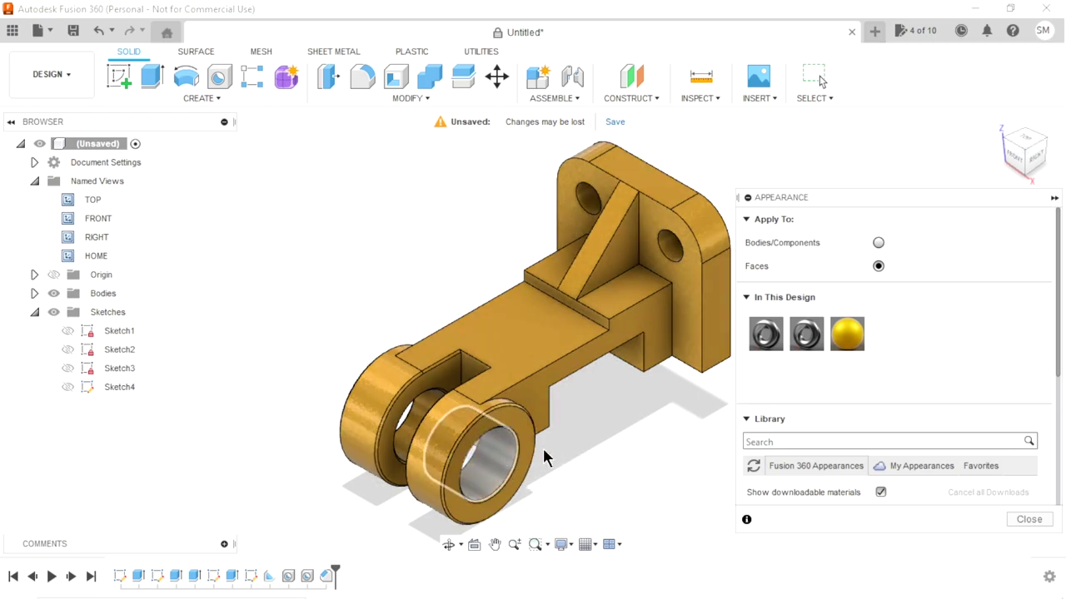
{"action": "left_click_drag", "start_coordinate": [766, 337], "coordinate": [426, 402]}
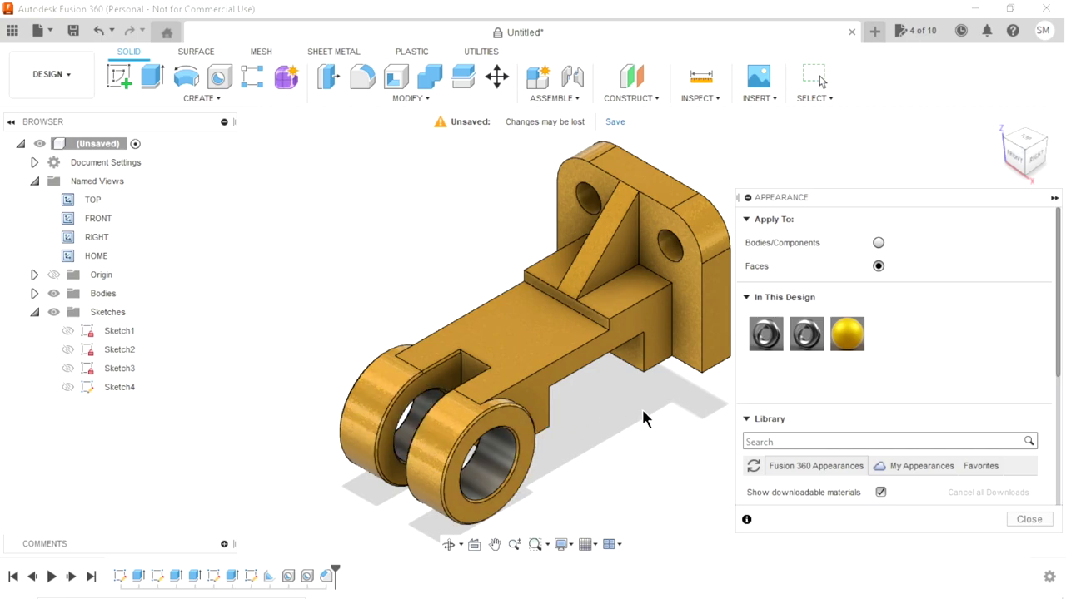
{"action": "mouse_move", "coordinate": [654, 340]}
{"action": "middle_mouse_down", "text": "shift"}
{"action": "mouse_move", "coordinate": [537, 388]}
{"action": "mouse_move", "coordinate": [516, 358]}
{"action": "middle_mouse_up", "text": "shift"}
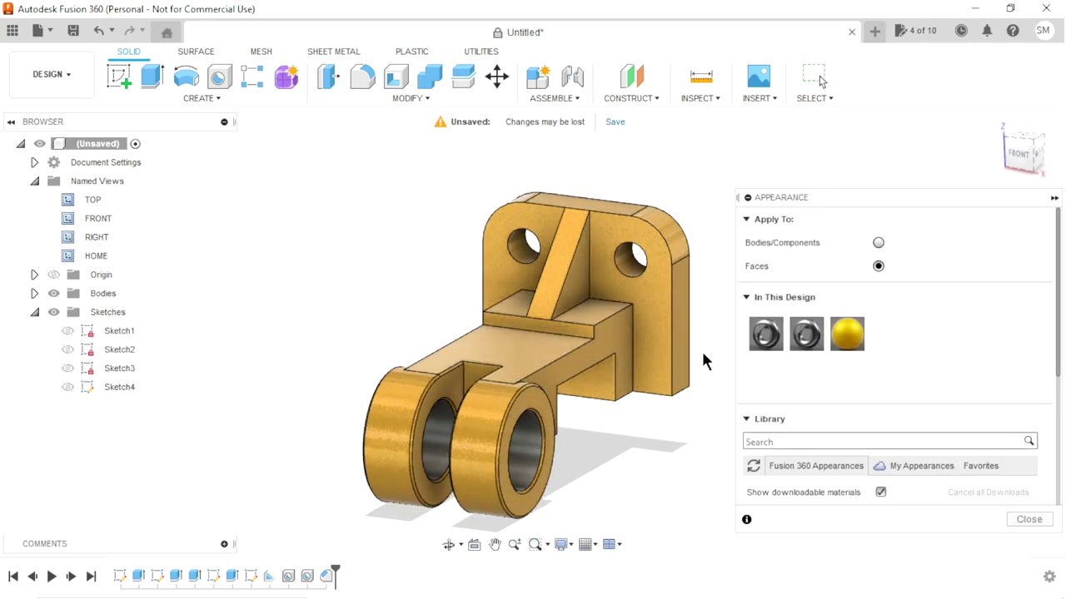
{"action": "left_click_drag", "start_coordinate": [765, 334], "coordinate": [625, 254]}
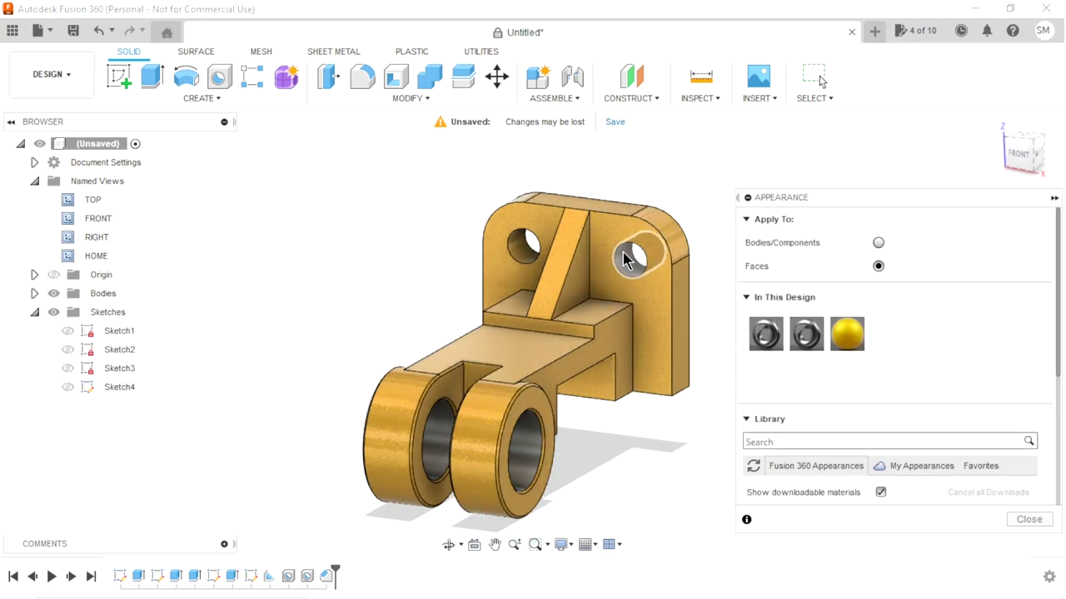
{"action": "left_click_drag", "start_coordinate": [765, 334], "coordinate": [559, 277]}
{"action": "left_click_drag", "start_coordinate": [521, 245], "coordinate": [517, 243]}
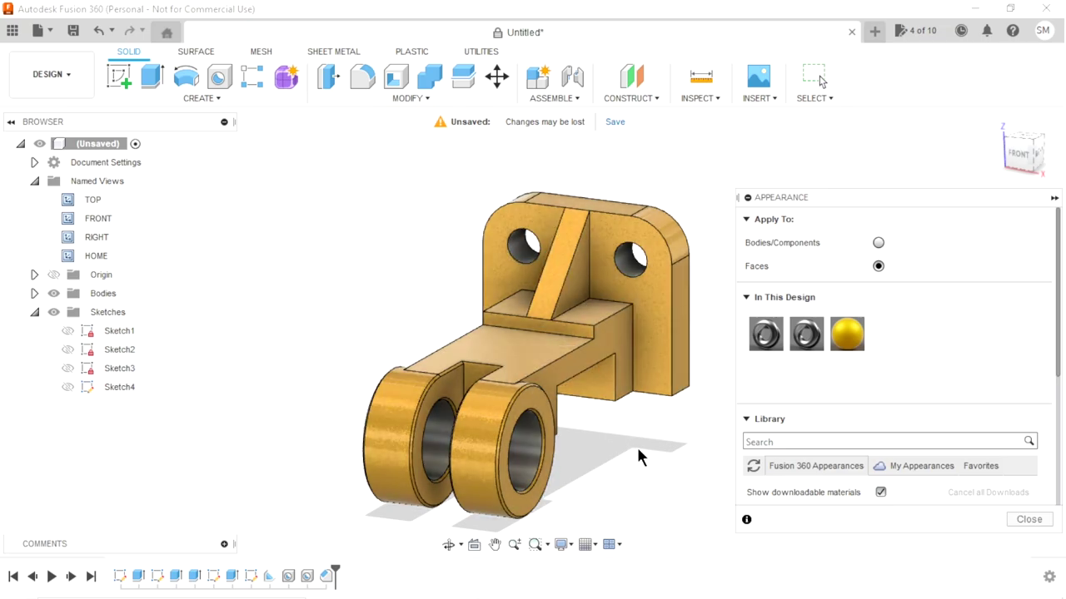
{"action": "scroll", "coordinate": [557, 457], "scroll_direction": "up", "scroll_amount": 2}
Step: Apply Steel - Satin to the front lug's bore face and the rim face beside it
{"action": "scroll", "coordinate": [536, 441], "scroll_direction": "up", "scroll_amount": 2}
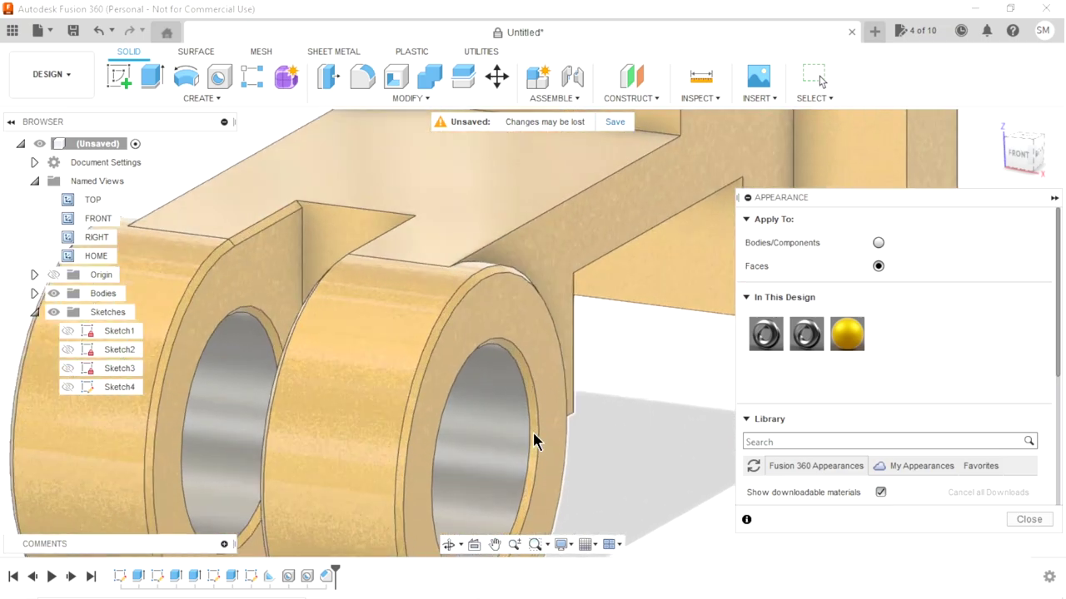
{"action": "scroll", "coordinate": [545, 429], "scroll_direction": "up", "scroll_amount": 2}
{"action": "left_click_drag", "start_coordinate": [765, 334], "coordinate": [516, 336]}
{"action": "scroll", "coordinate": [558, 412], "scroll_direction": "down", "scroll_amount": 1}
{"action": "scroll", "coordinate": [543, 407], "scroll_direction": "down", "scroll_amount": 2}
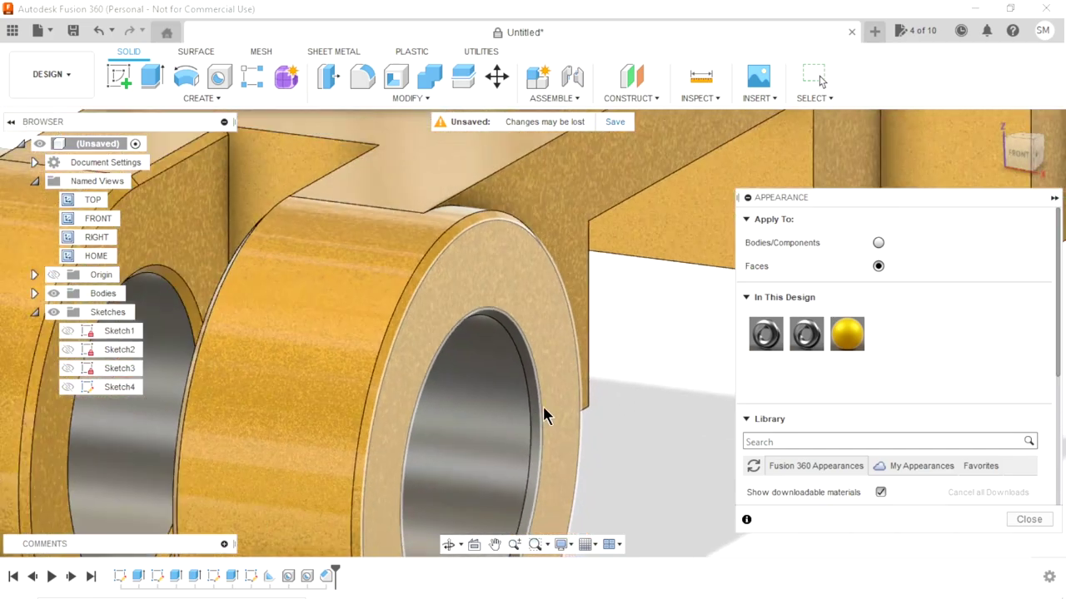
{"action": "scroll", "coordinate": [348, 422], "scroll_direction": "down", "scroll_amount": 2}
{"action": "scroll", "coordinate": [271, 387], "scroll_direction": "up", "scroll_amount": 1}
{"action": "scroll", "coordinate": [271, 386], "scroll_direction": "up", "scroll_amount": 3}
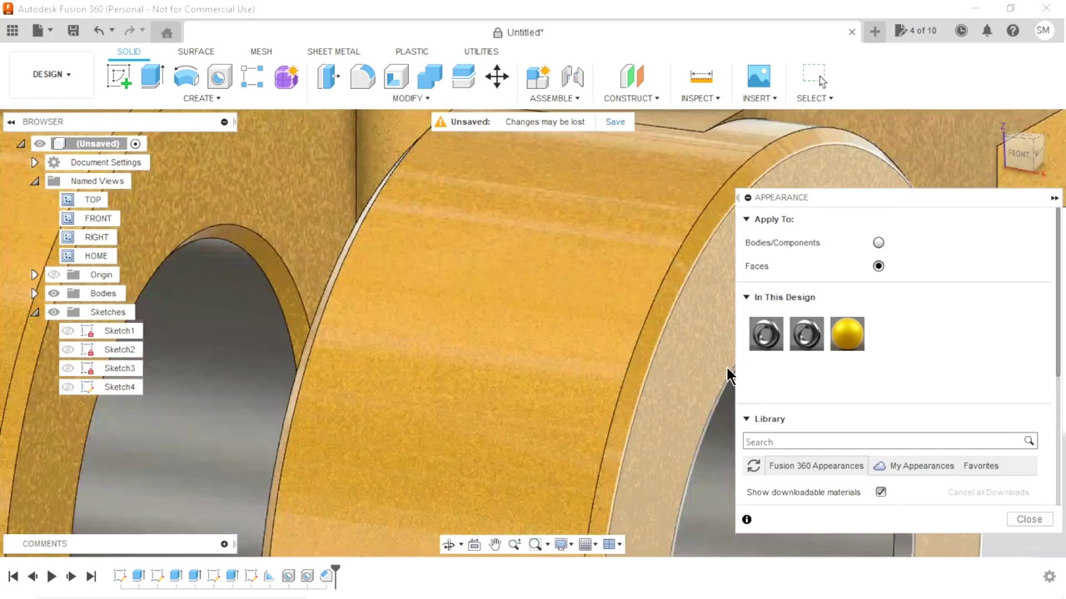
{"action": "mouse_move", "coordinate": [765, 334]}
{"action": "left_mouse_down"}
{"action": "mouse_move", "coordinate": [340, 320]}
{"action": "mouse_move", "coordinate": [275, 265]}
{"action": "left_mouse_up"}
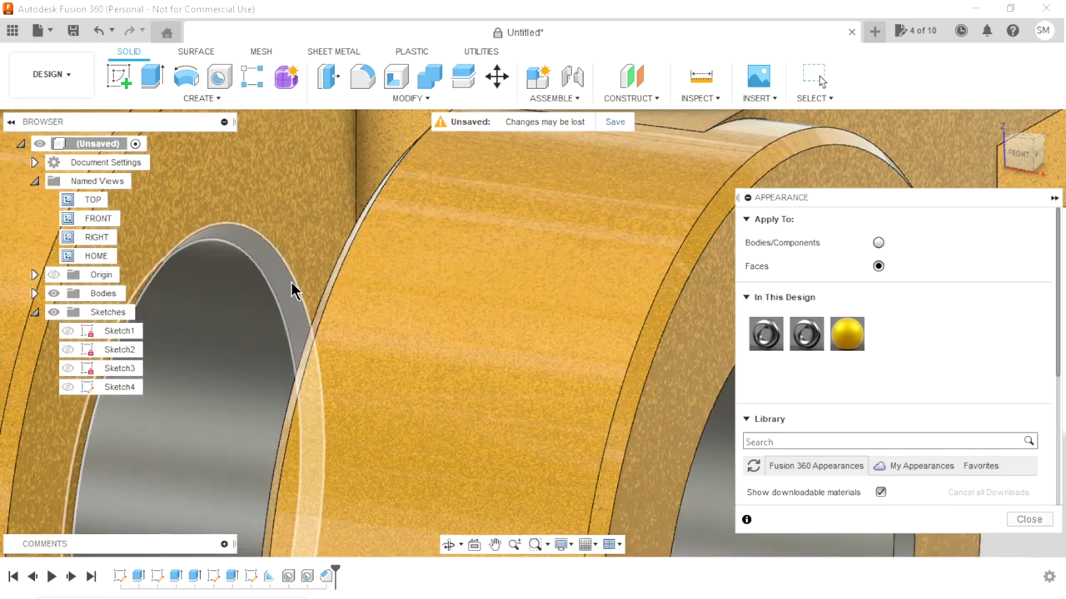
{"action": "scroll", "coordinate": [359, 369], "scroll_direction": "down", "scroll_amount": 2}
{"action": "scroll", "coordinate": [350, 387], "scroll_direction": "down", "scroll_amount": 1}
{"action": "scroll", "coordinate": [347, 401], "scroll_direction": "down", "scroll_amount": 2}
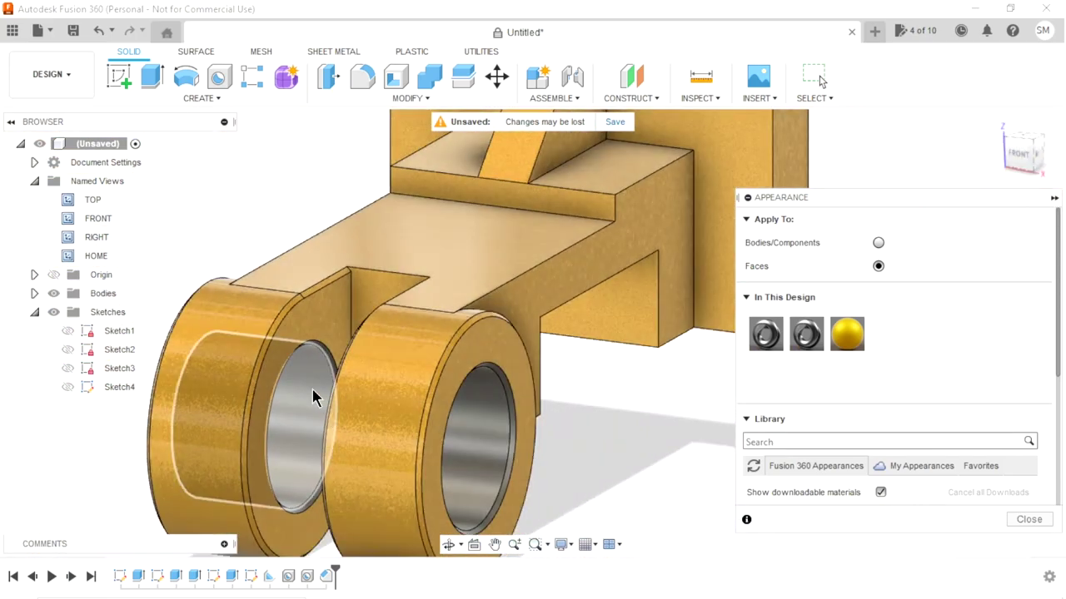
Step: Apply Steel - Satin to the other lug's bore and the rim faces around both bores
{"action": "mouse_move", "coordinate": [309, 392]}
{"action": "middle_mouse_down", "text": "shift"}
{"action": "mouse_move", "coordinate": [383, 337]}
{"action": "mouse_move", "coordinate": [398, 357]}
{"action": "mouse_move", "coordinate": [287, 387]}
{"action": "mouse_move", "coordinate": [340, 376]}
{"action": "middle_mouse_up", "text": "shift"}
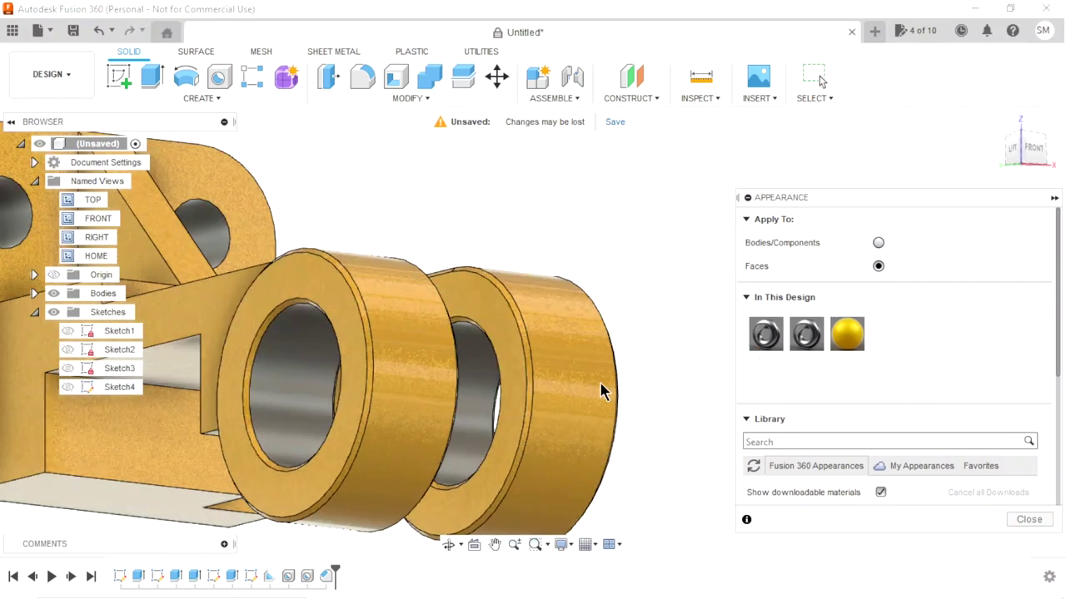
{"action": "left_click_drag", "start_coordinate": [759, 332], "coordinate": [265, 392]}
{"action": "scroll", "coordinate": [265, 392], "scroll_direction": "up", "scroll_amount": 2}
{"action": "scroll", "coordinate": [226, 362], "scroll_direction": "up", "scroll_amount": 2}
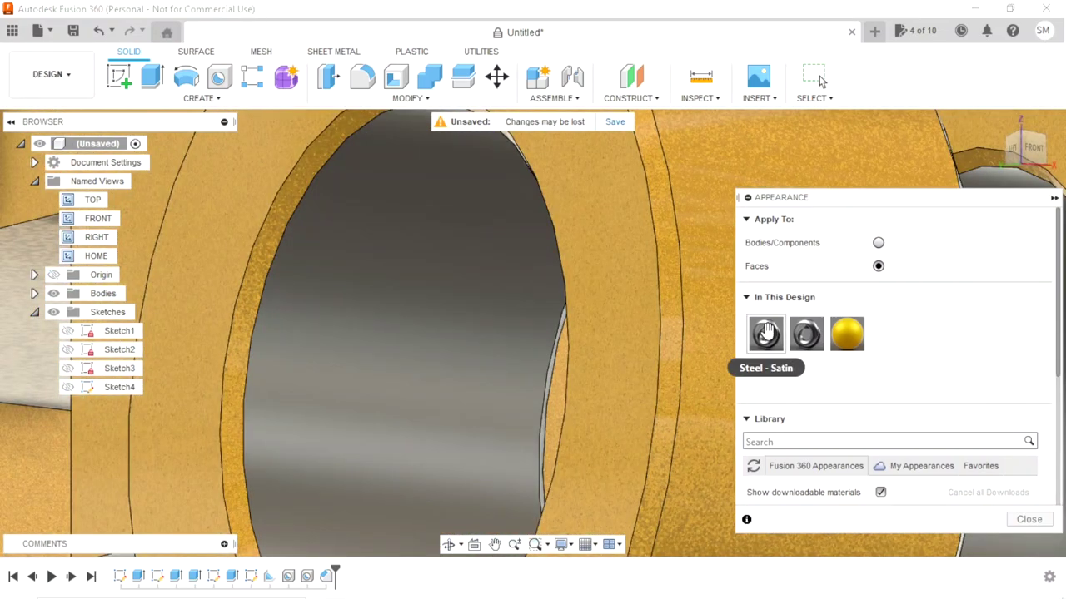
{"action": "left_click_drag", "start_coordinate": [765, 334], "coordinate": [251, 304]}
{"action": "scroll", "coordinate": [325, 397], "scroll_direction": "down", "scroll_amount": 2}
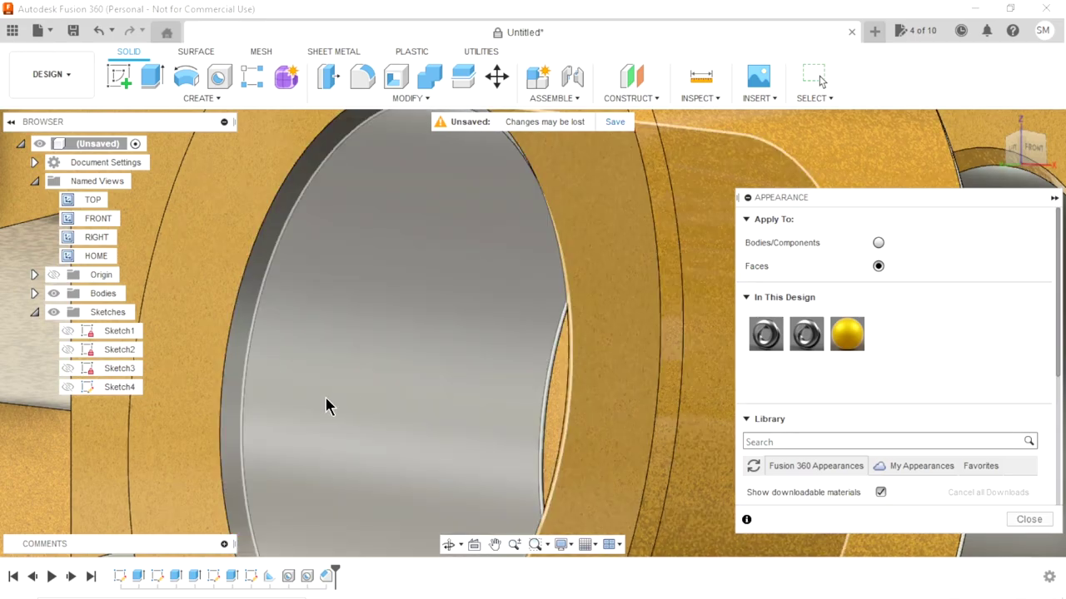
{"action": "scroll", "coordinate": [370, 406], "scroll_direction": "down", "scroll_amount": 2}
{"action": "scroll", "coordinate": [371, 410], "scroll_direction": "down", "scroll_amount": 2}
{"action": "scroll", "coordinate": [371, 410], "scroll_direction": "down", "scroll_amount": 1}
{"action": "scroll", "coordinate": [533, 363], "scroll_direction": "up", "scroll_amount": 2}
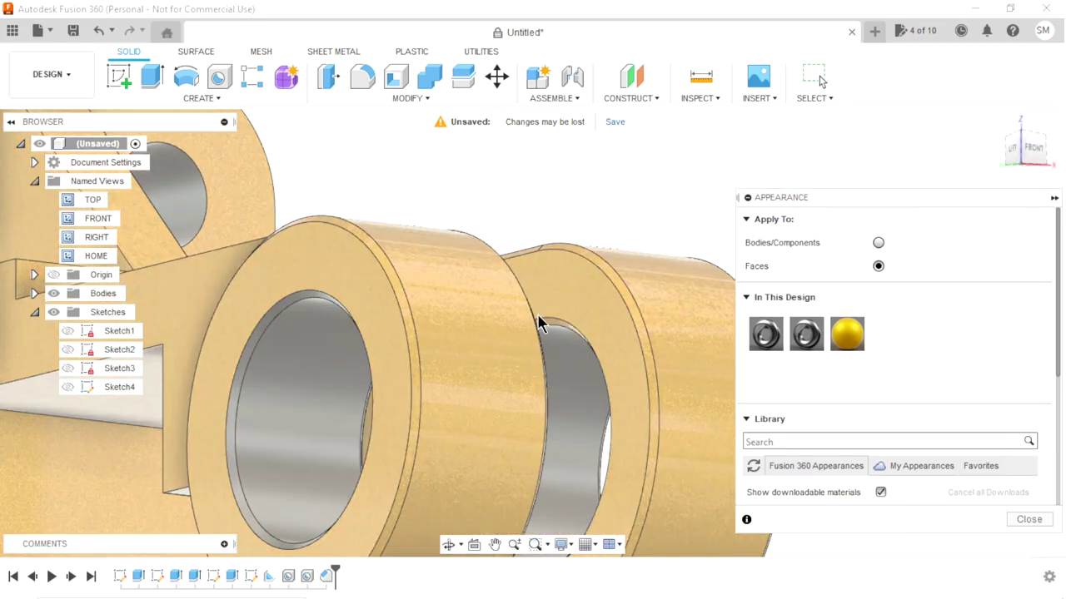
{"action": "scroll", "coordinate": [542, 325], "scroll_direction": "up", "scroll_amount": 2}
{"action": "scroll", "coordinate": [555, 347], "scroll_direction": "up", "scroll_amount": 2}
{"action": "left_click_drag", "start_coordinate": [765, 333], "coordinate": [544, 317]}
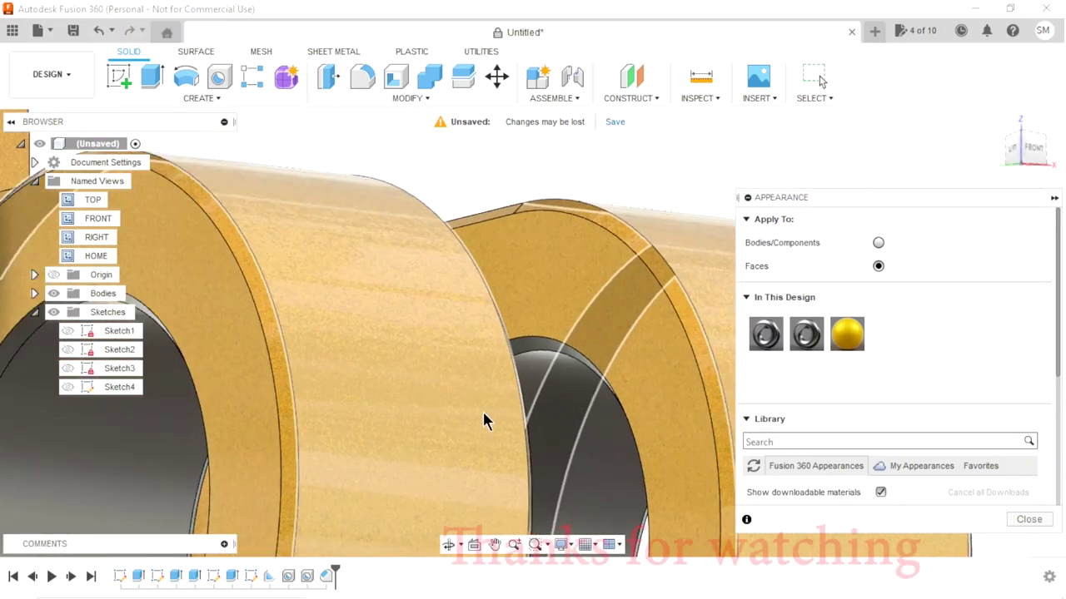
Step: Return to the HOME view and close the Appearance panel
{"action": "double_click", "coordinate": [94, 255]}
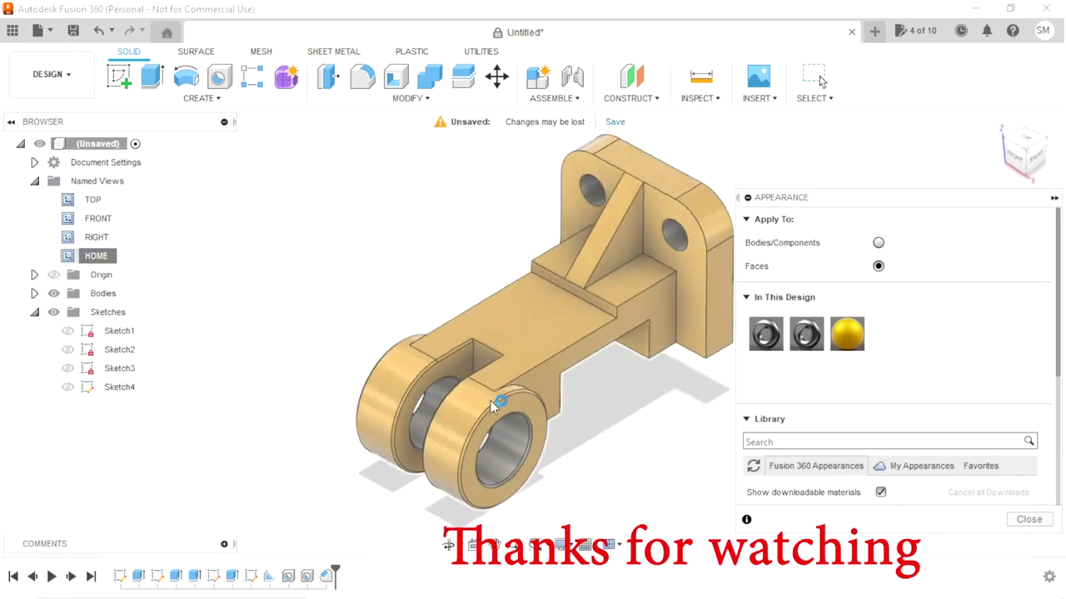
{"action": "left_click", "coordinate": [1029, 520]}
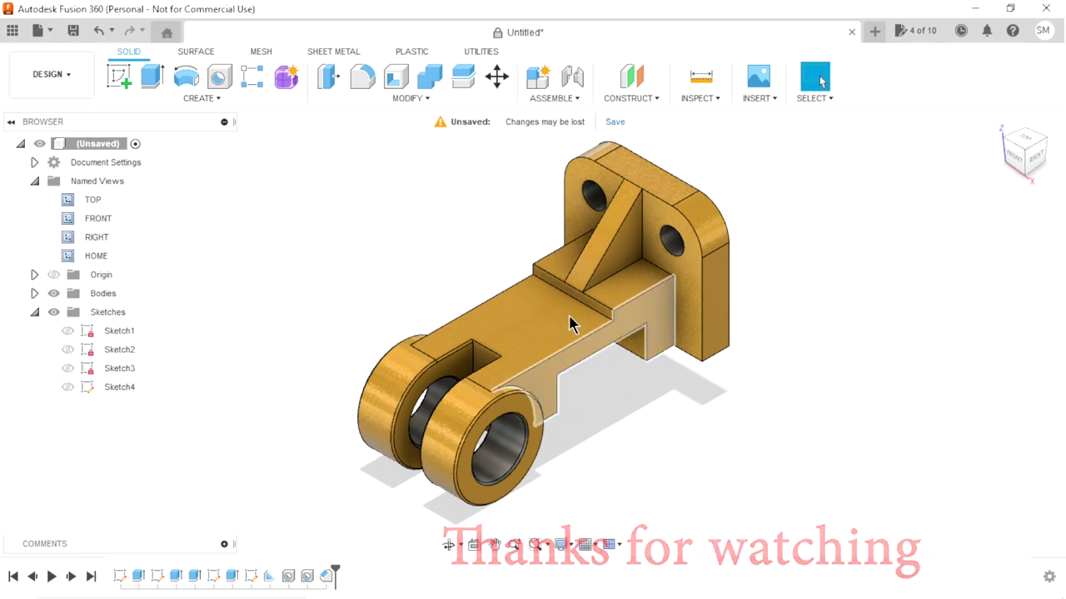
{"action": "left_click", "coordinate": [593, 201]}
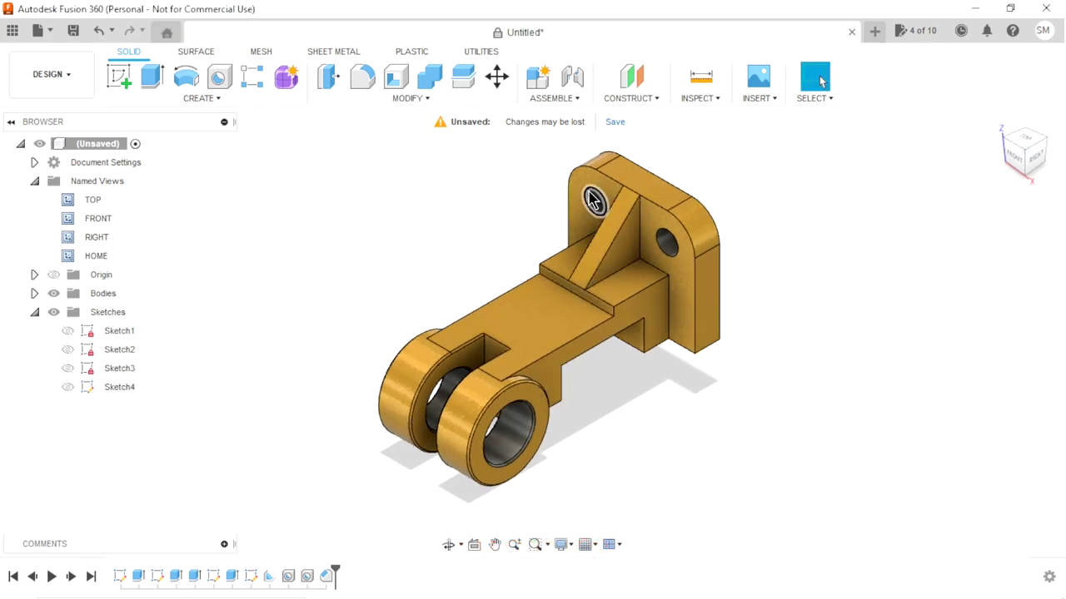